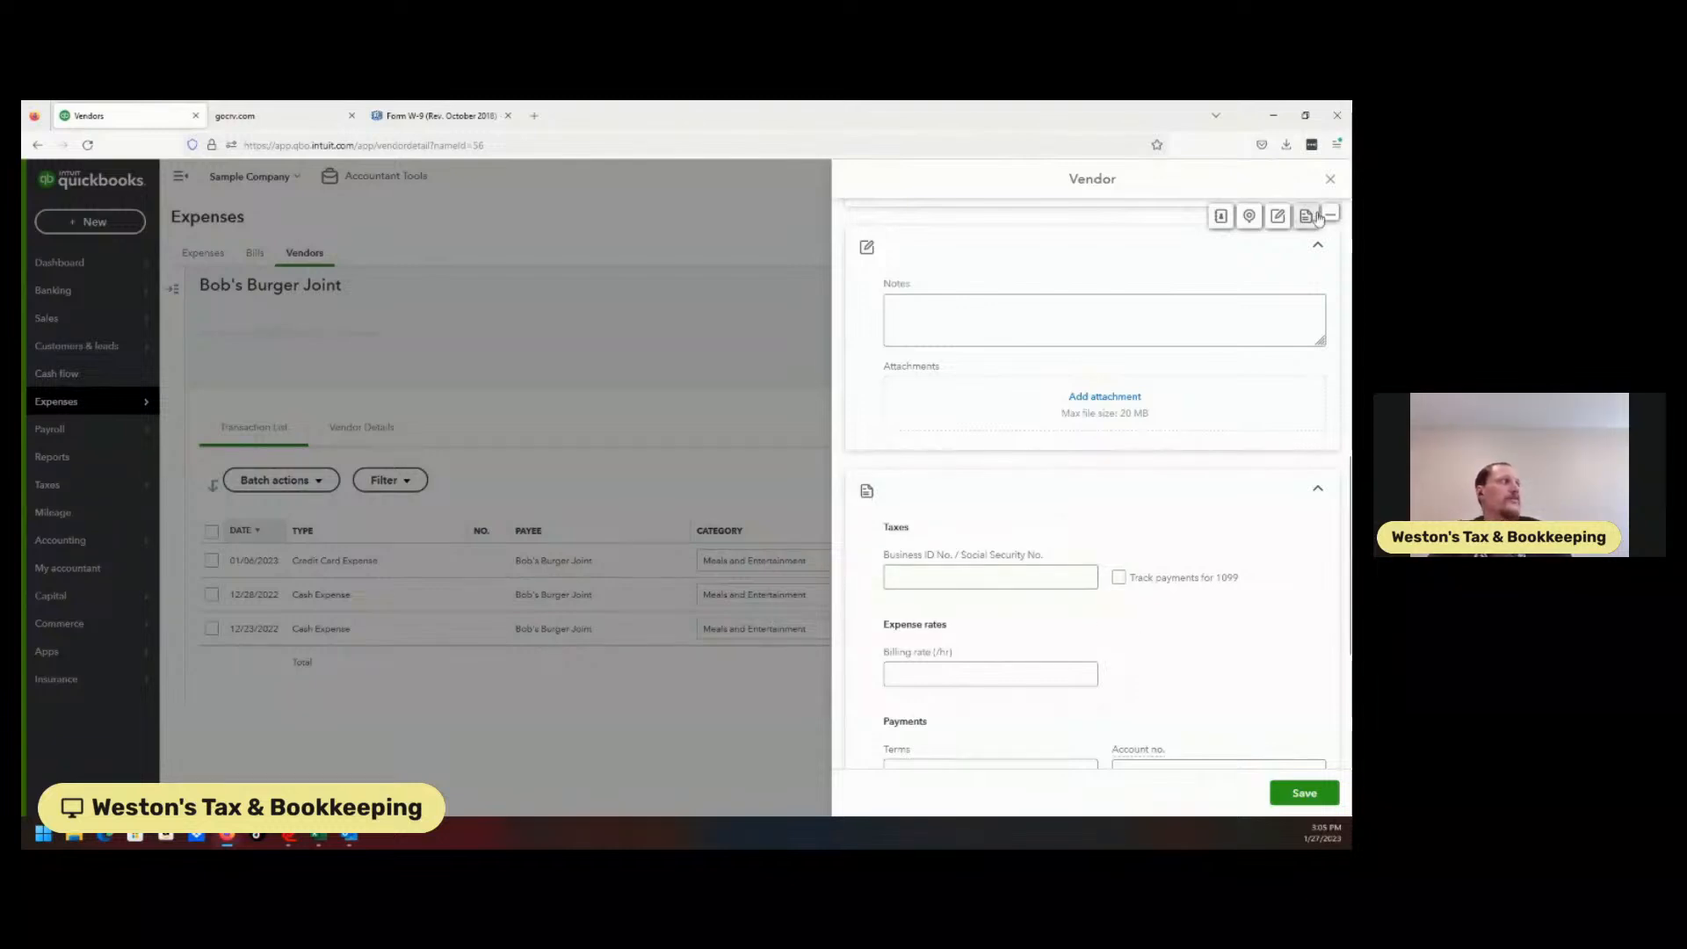
# Close the vendor details panel to return to Bob's Burger Joint's transaction list.
pyautogui.click(1330, 178)
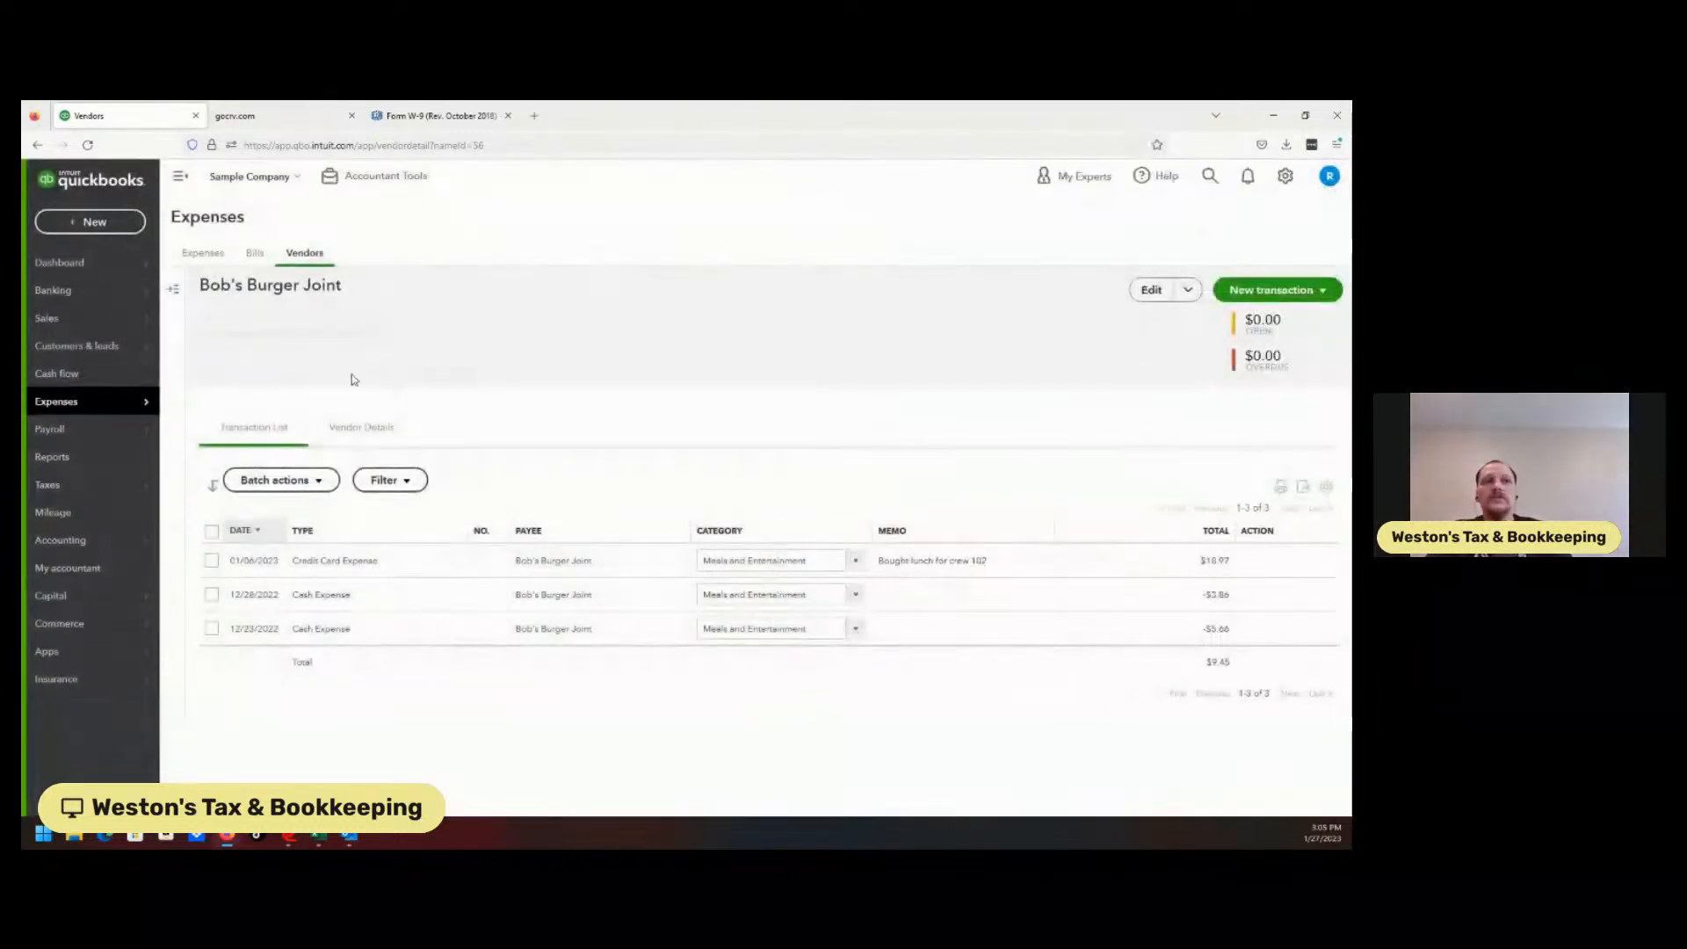
# Visit Payroll > Contractors and Taxes > 1099 filings, then switch to the Form W-9 PDF.
pyautogui.click(88, 429)
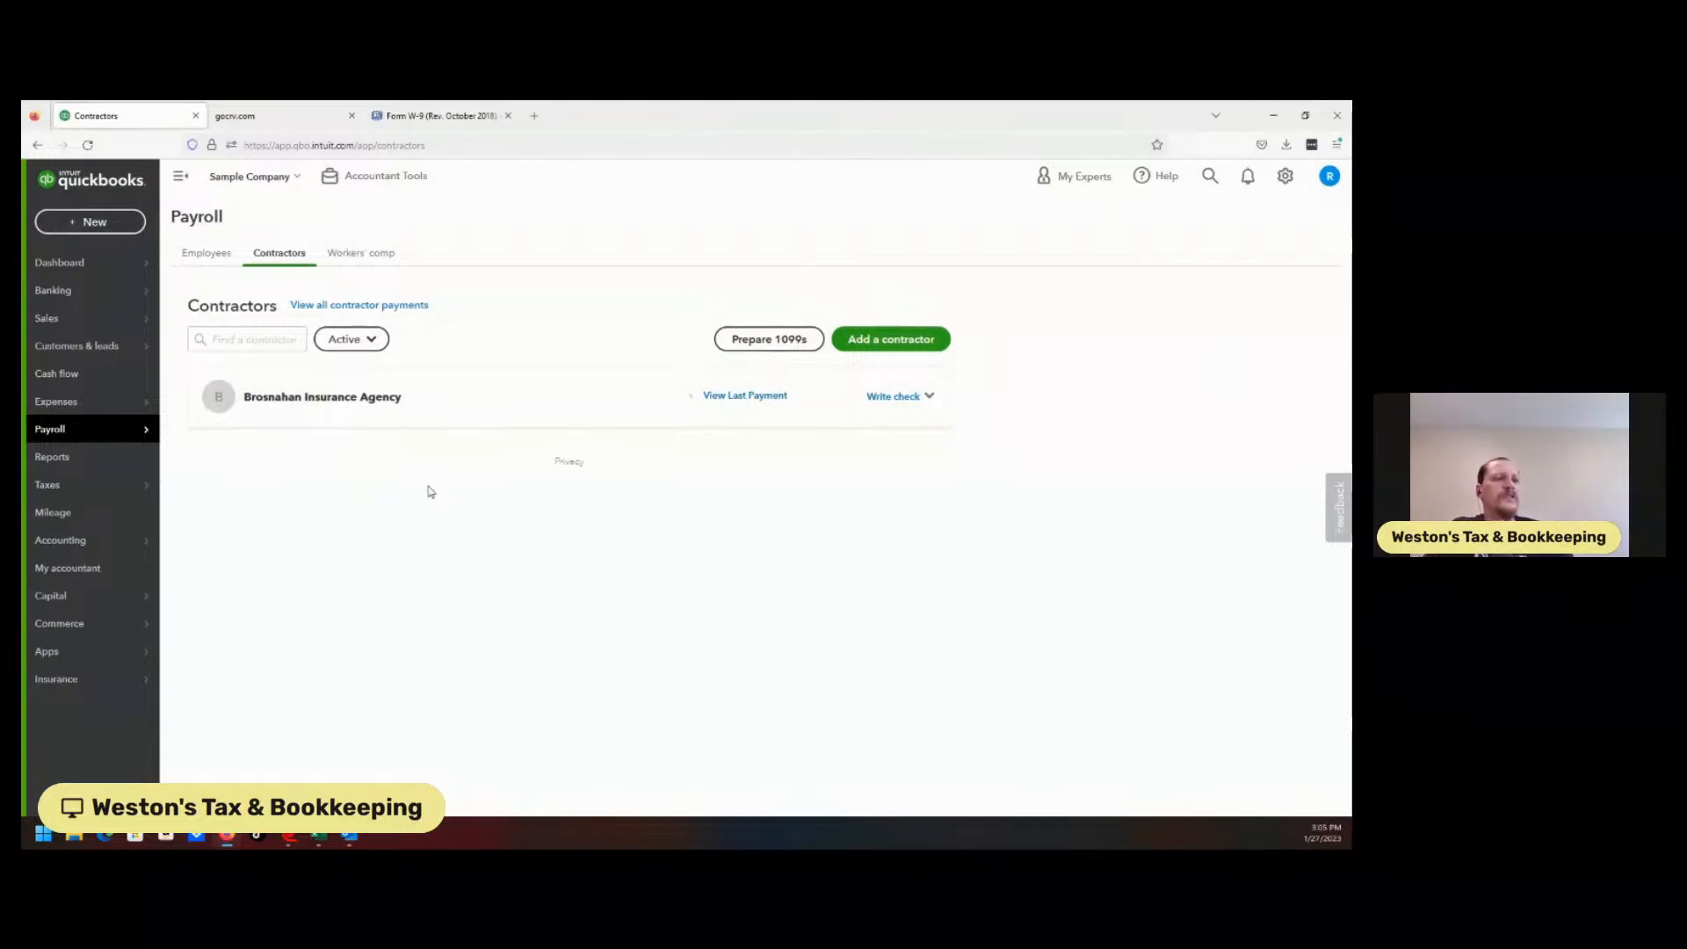
pyautogui.moveTo(136, 532)
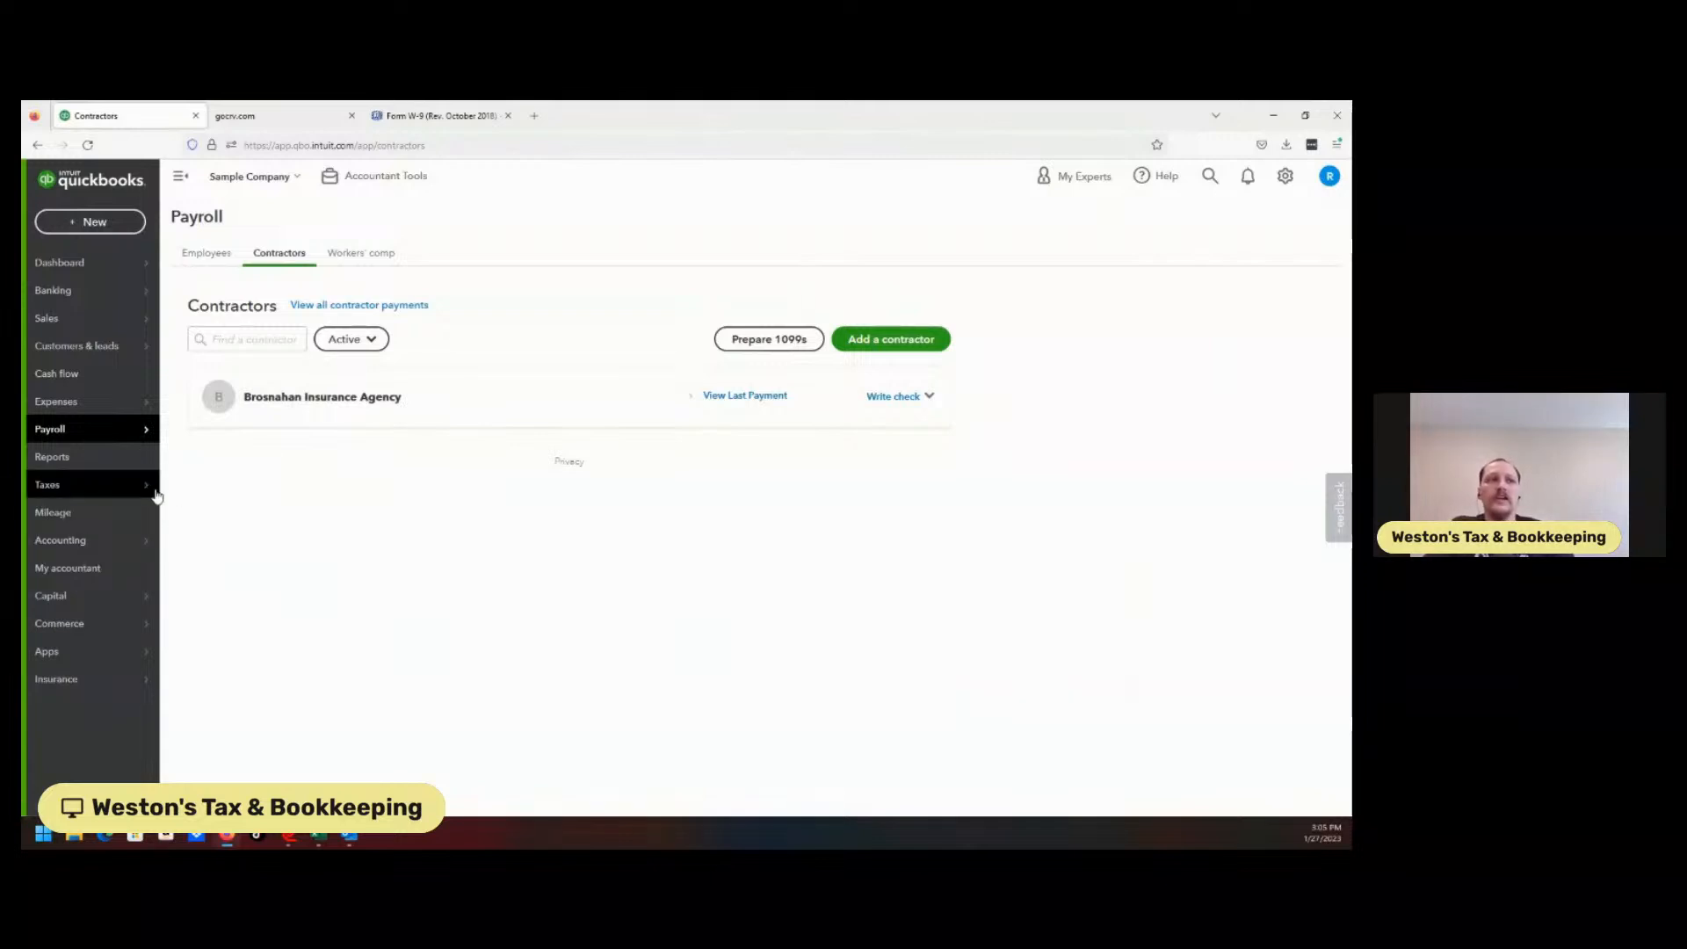
pyautogui.click(195, 512)
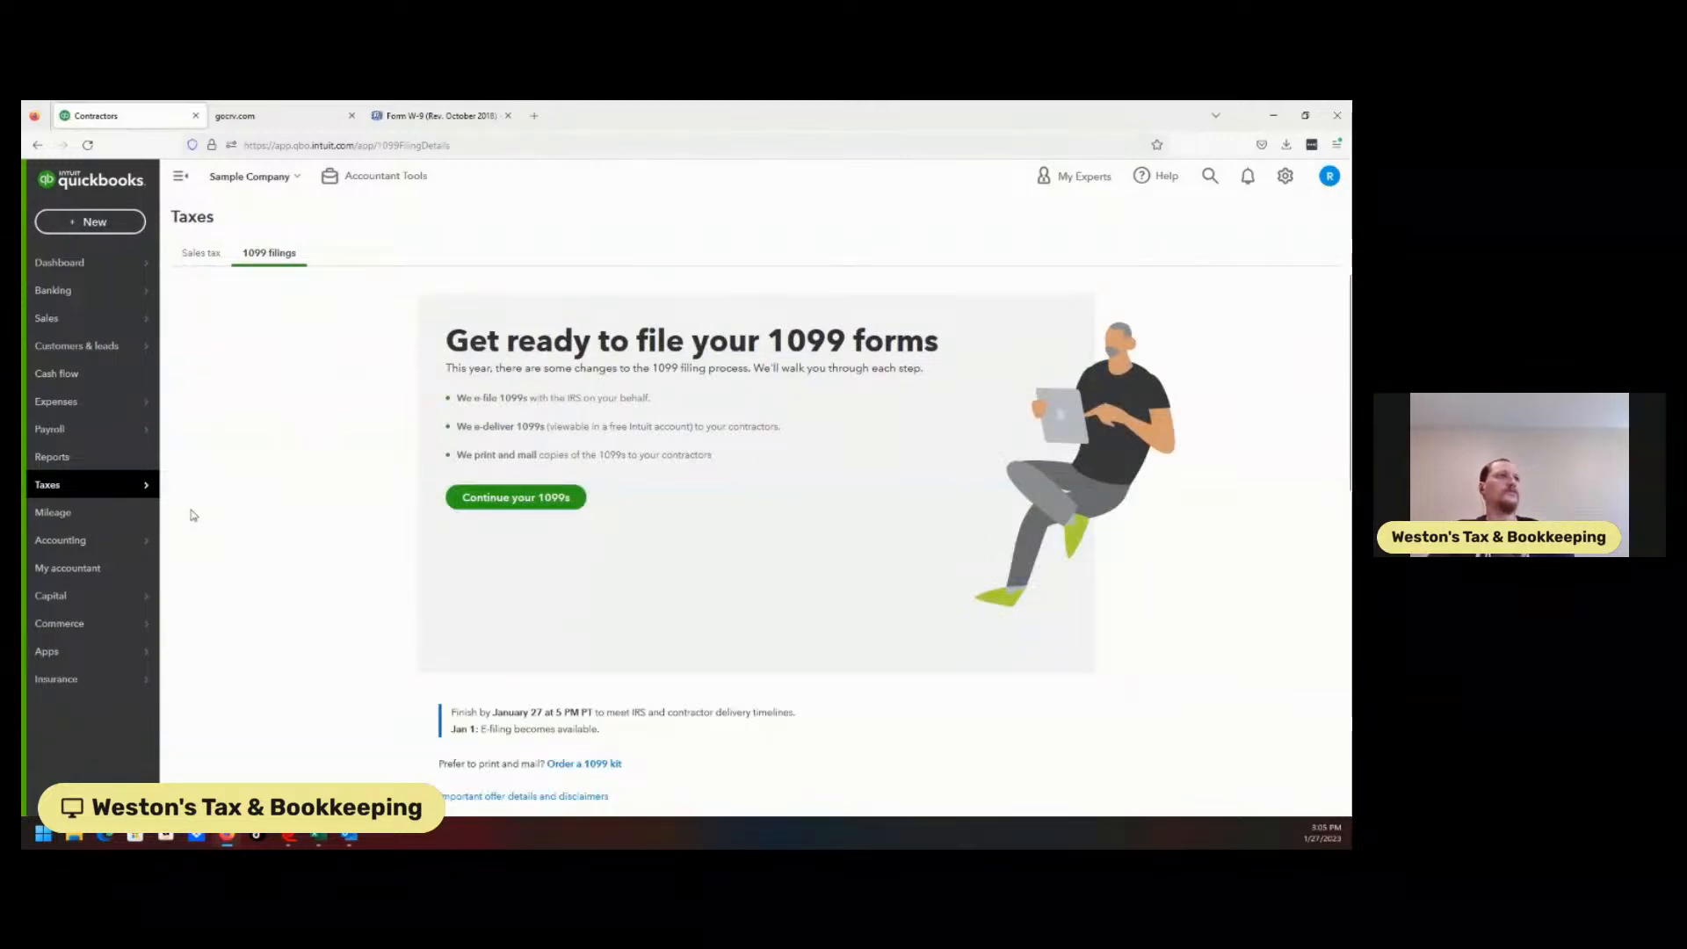
pyautogui.click(398, 117)
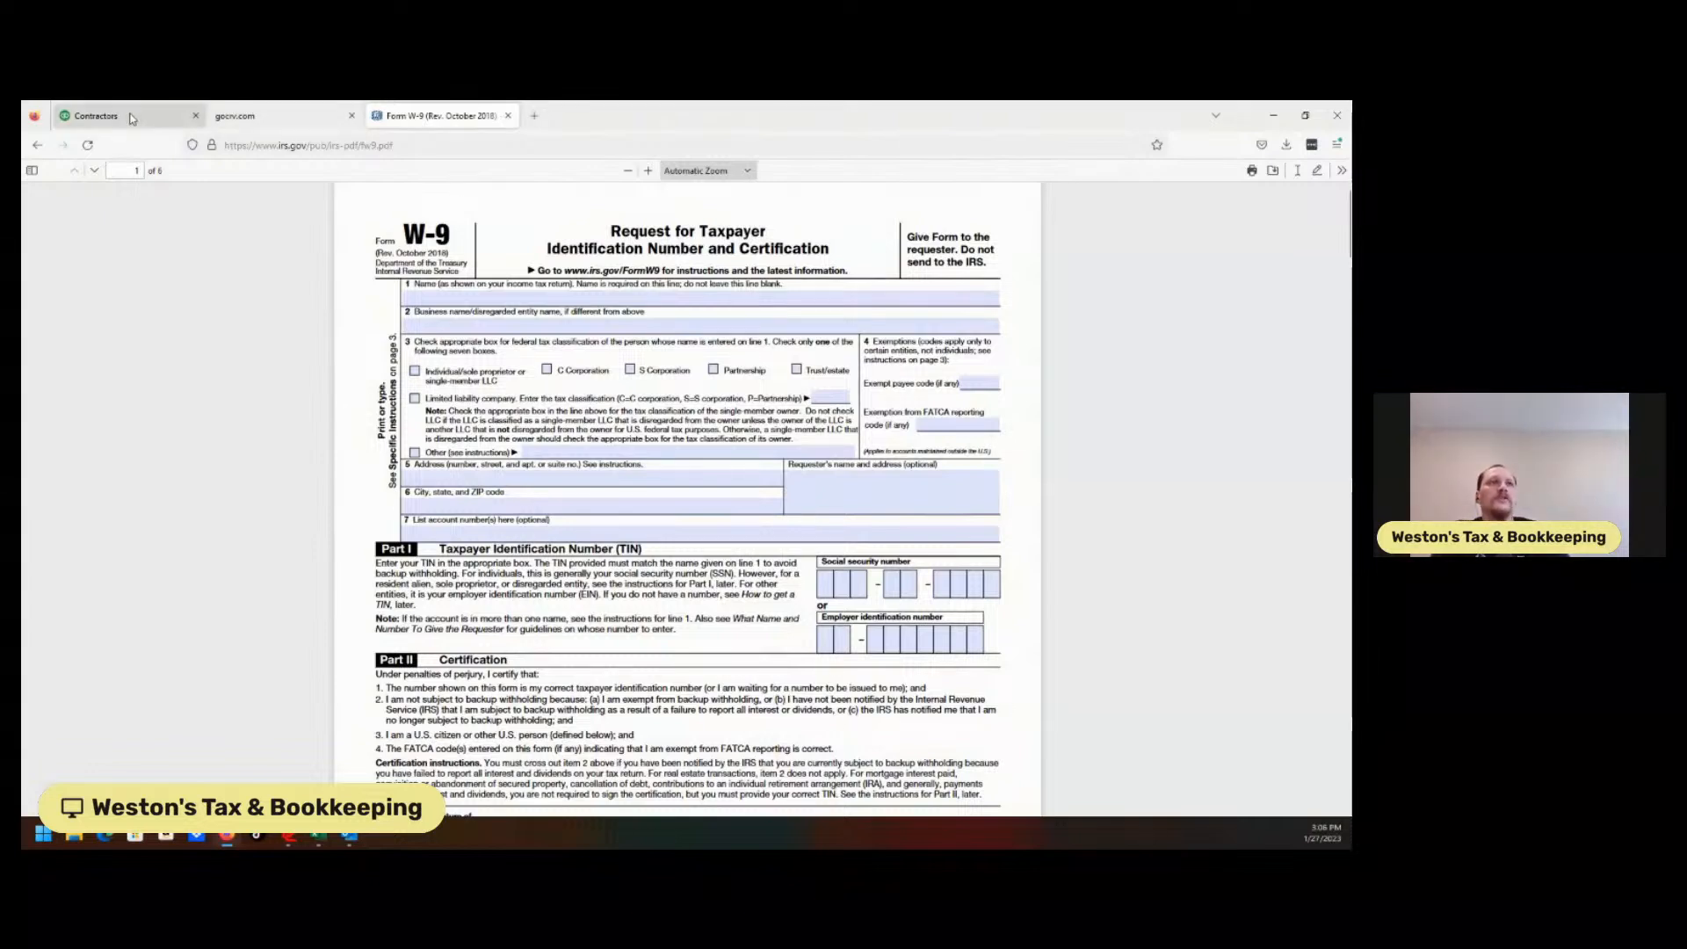
# Resume Prepare 1099s, step between company info and payment mapping, then exit the wizard.
pyautogui.click(132, 117)
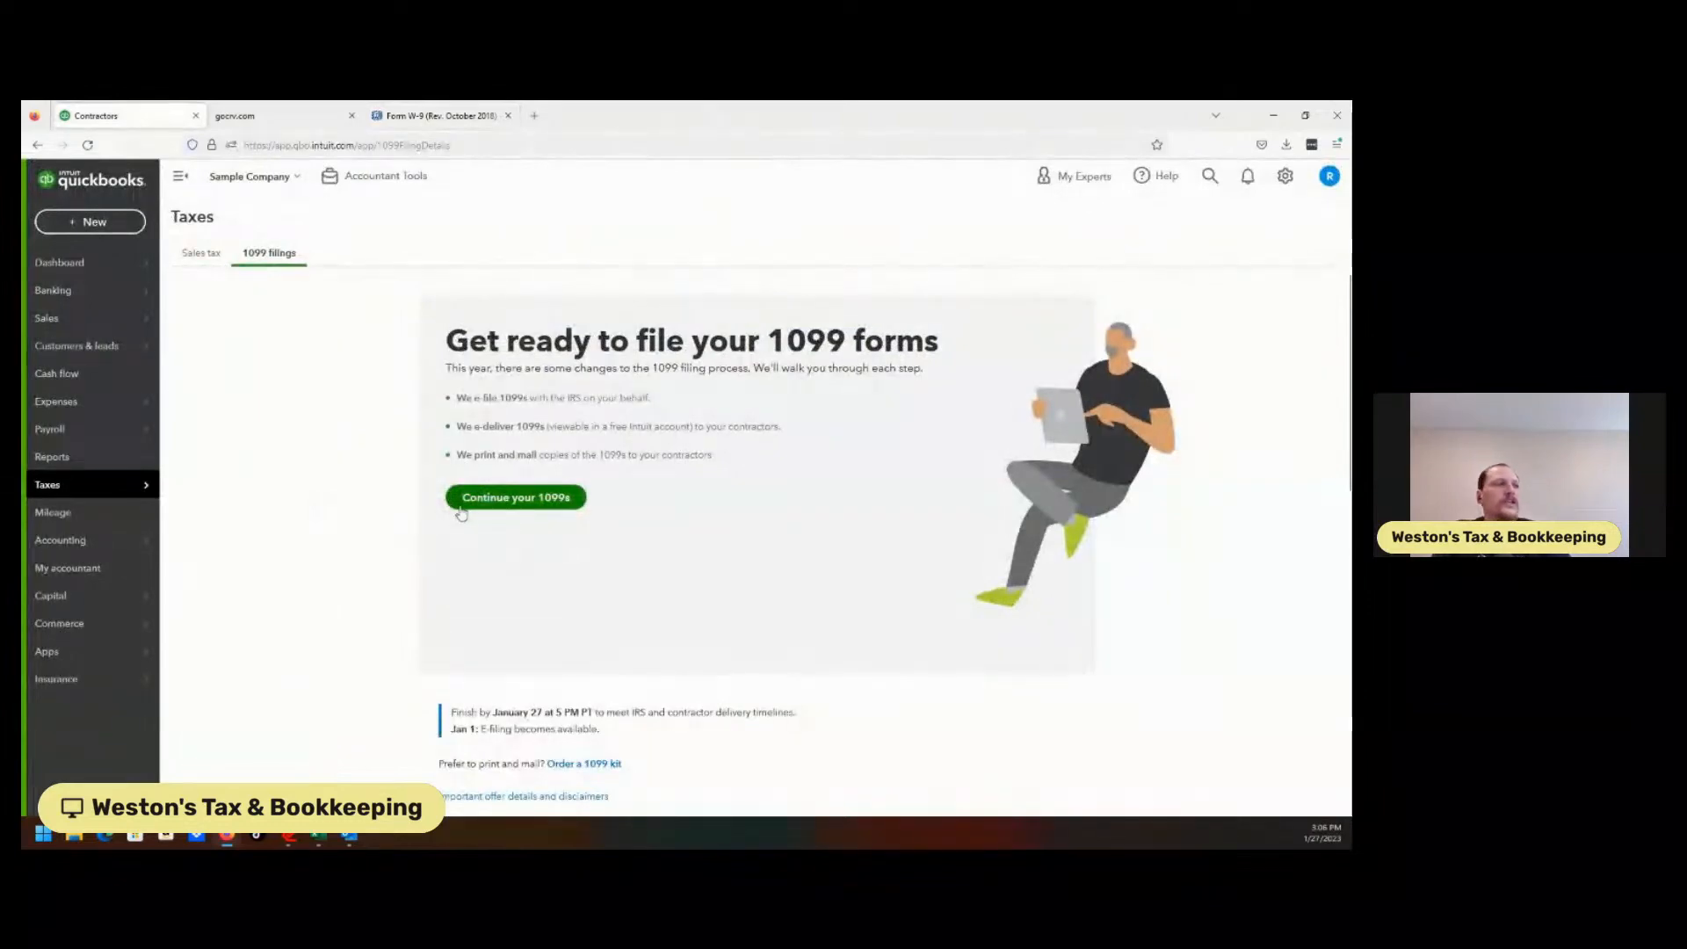
pyautogui.click(516, 499)
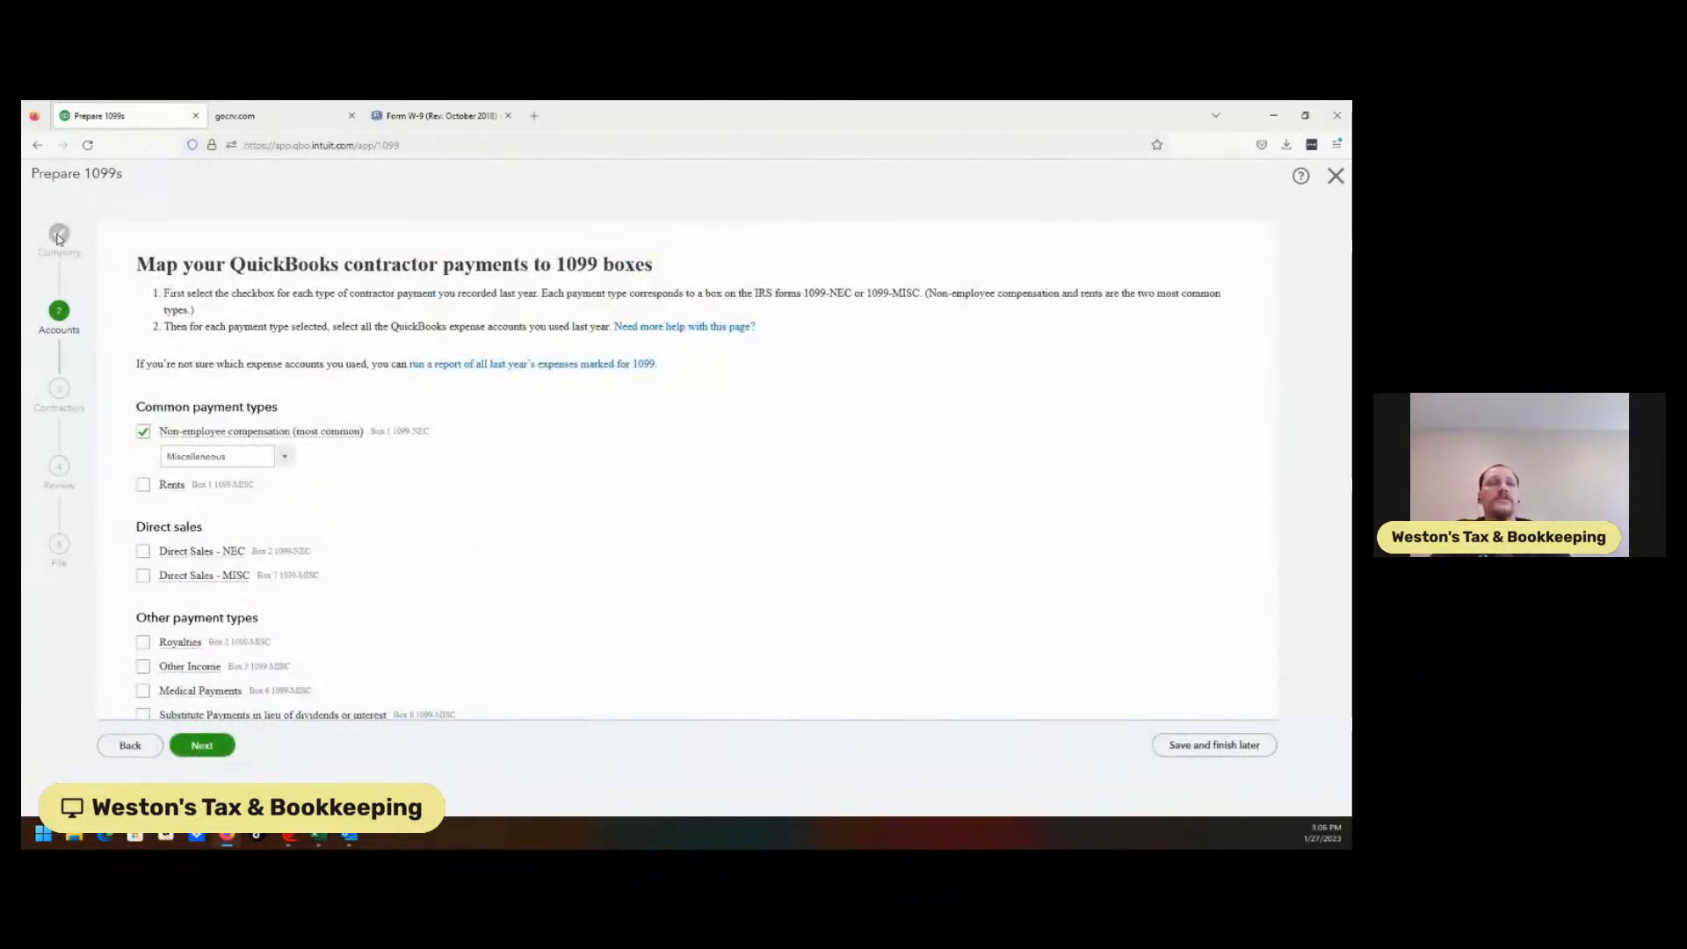
pyautogui.click(131, 745)
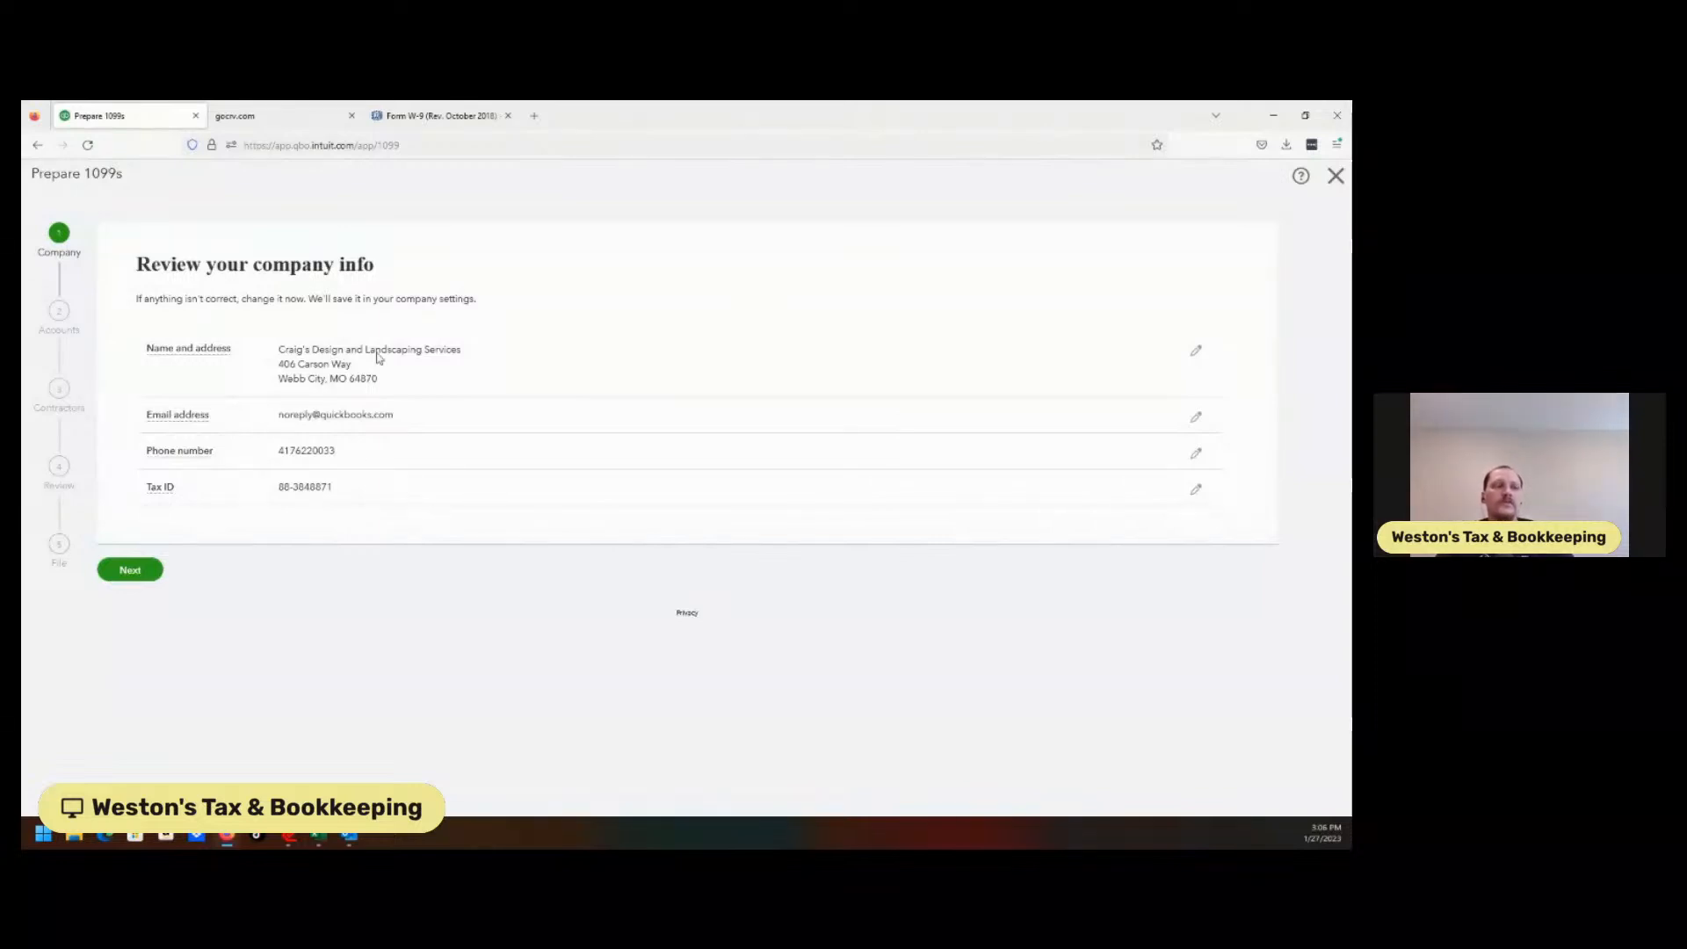
pyautogui.click(128, 572)
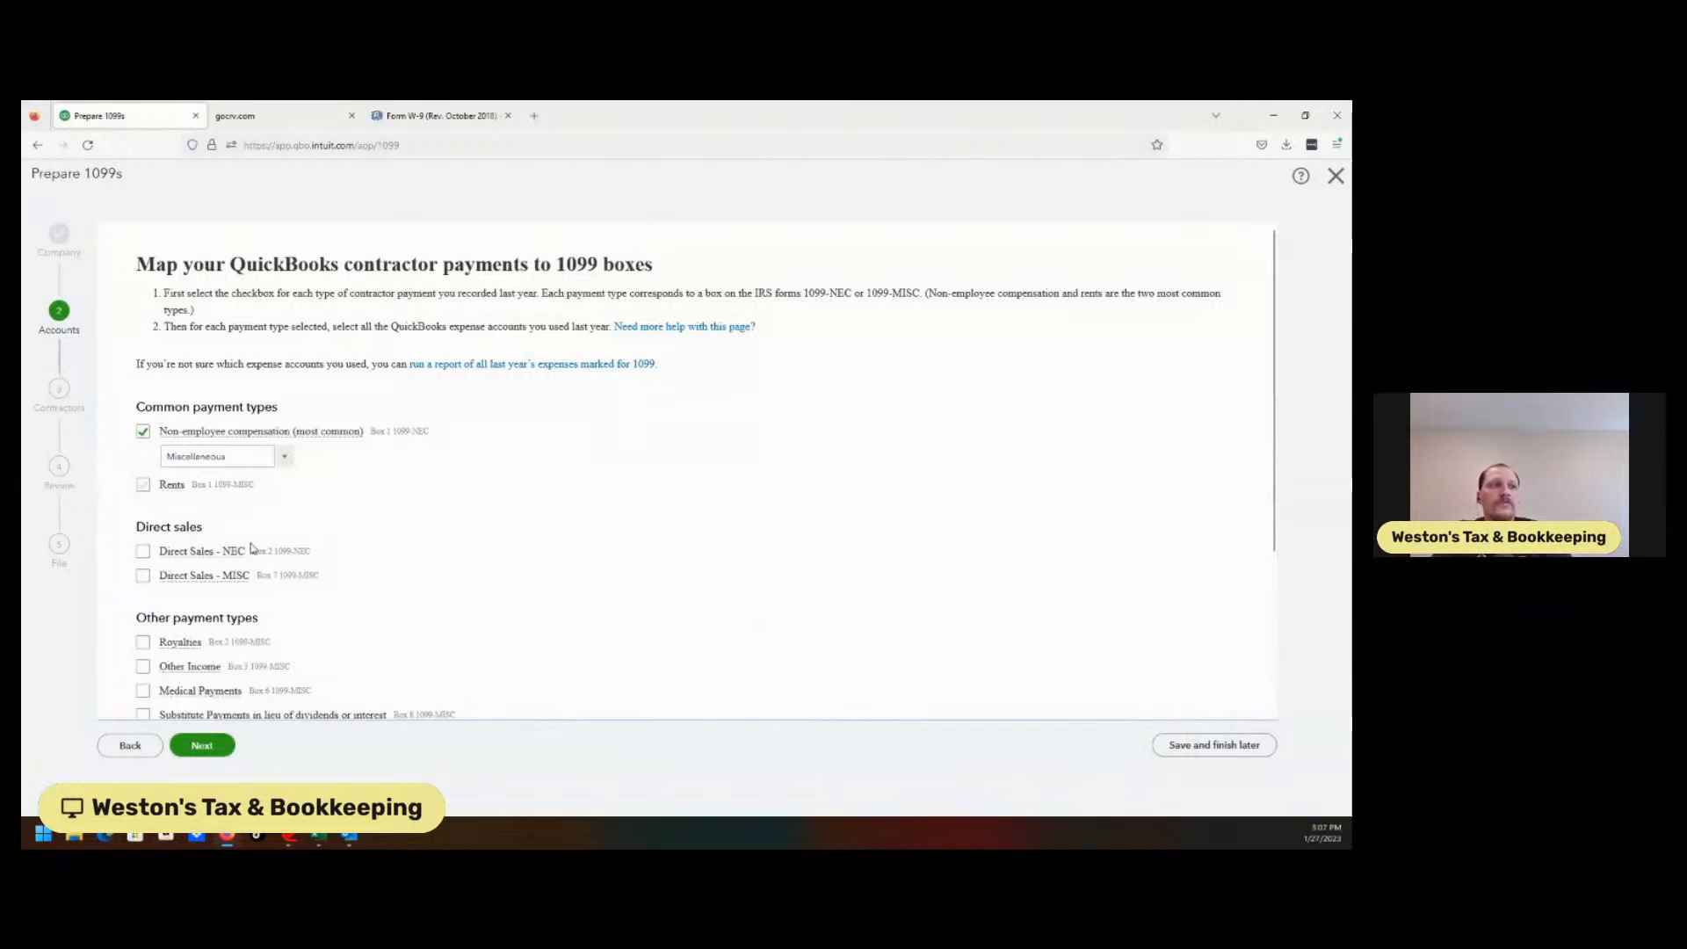
pyautogui.click(1336, 176)
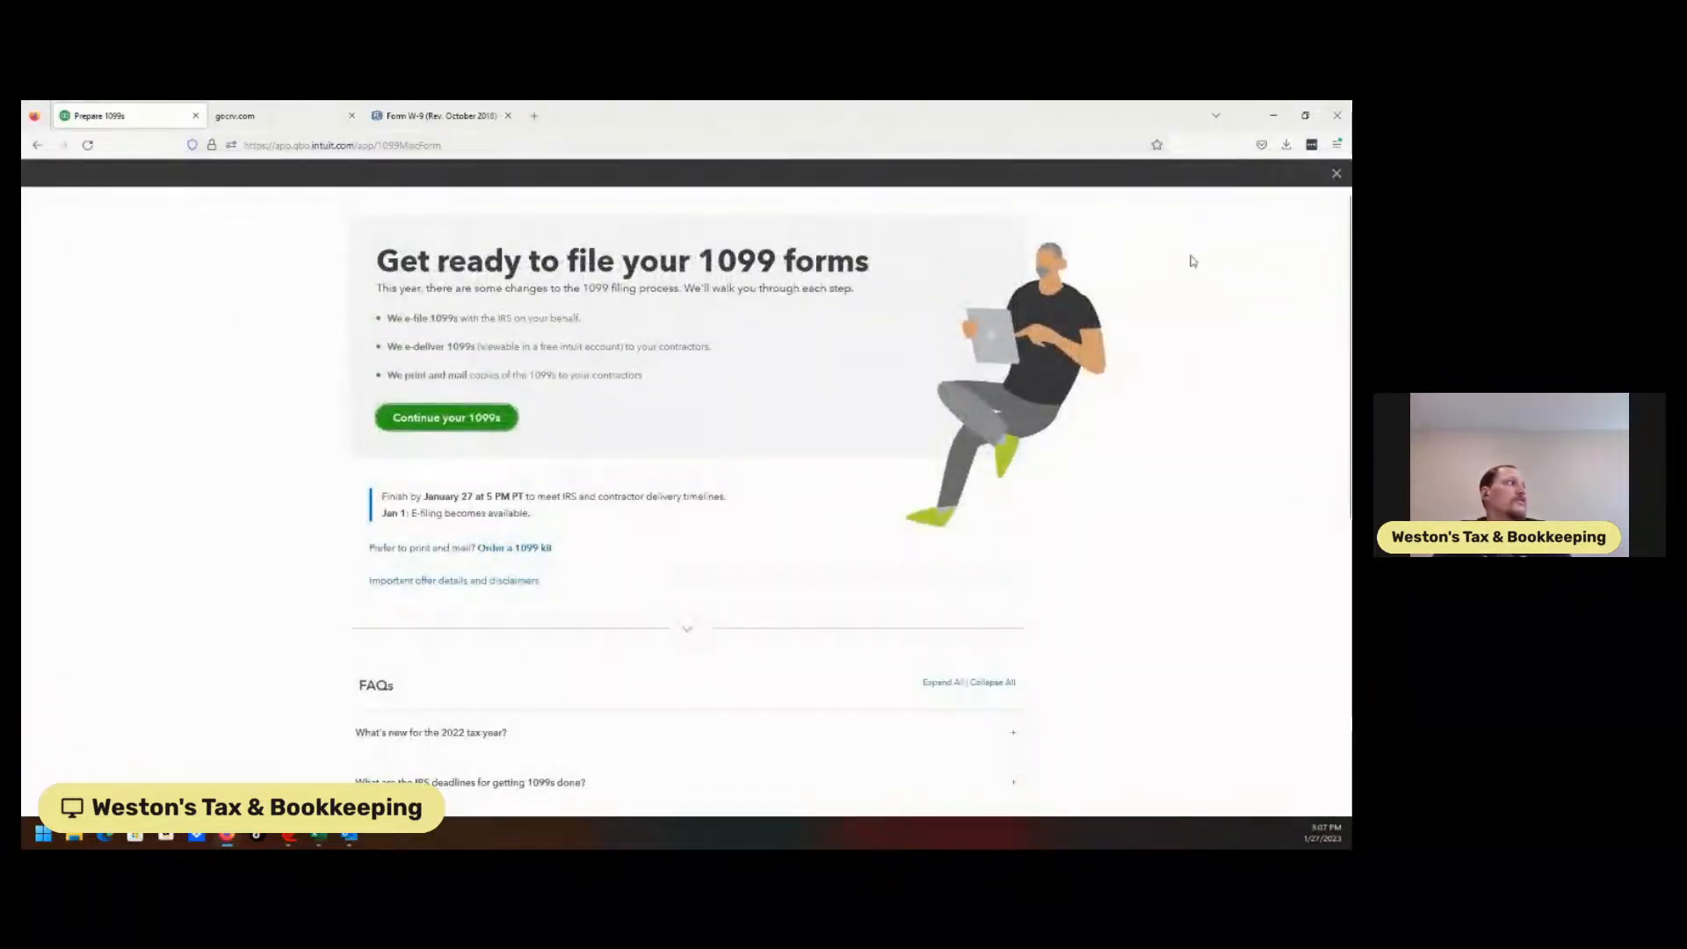
pyautogui.click(1331, 175)
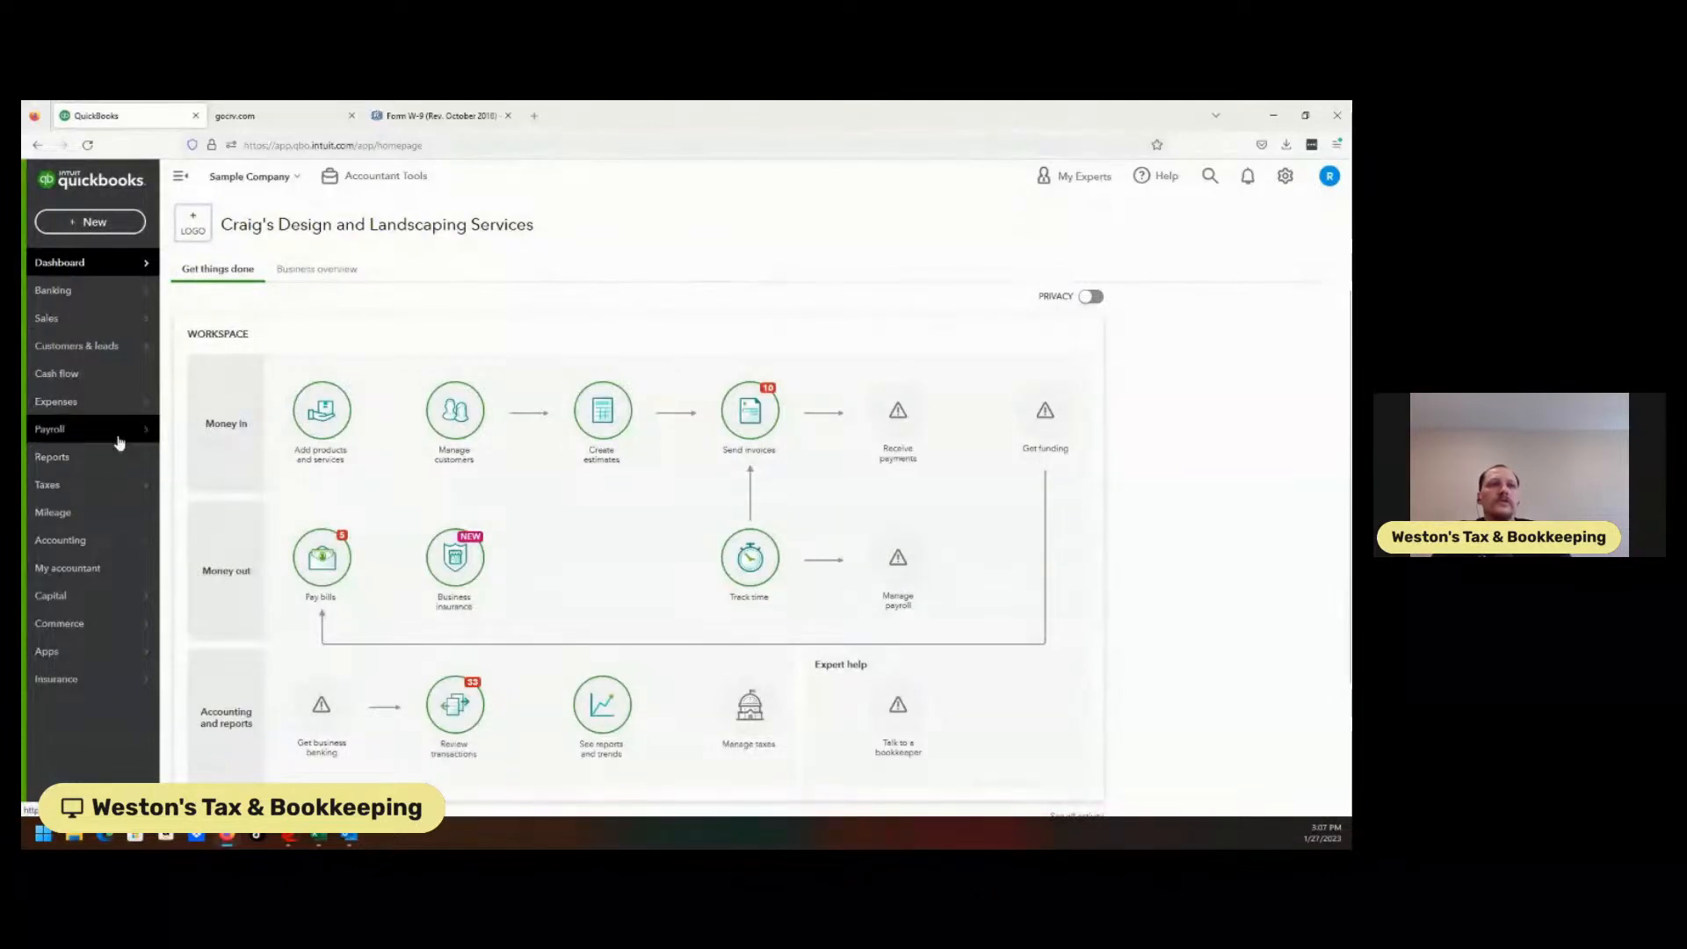
pyautogui.moveTo(132, 407)
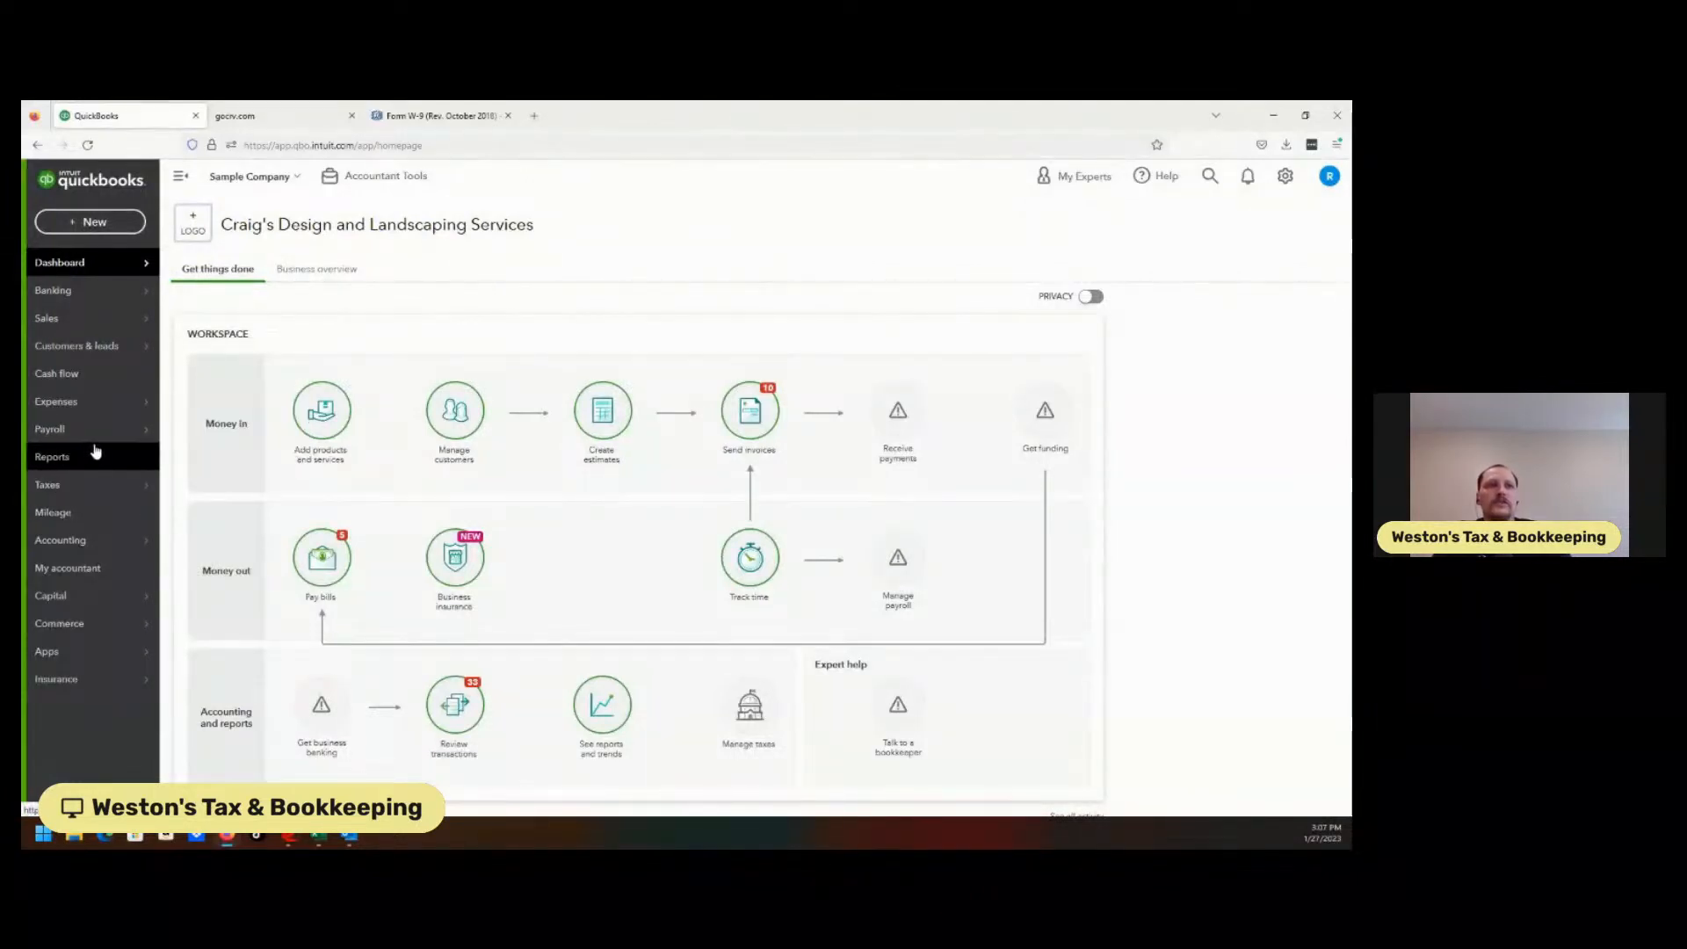
pyautogui.click(202, 457)
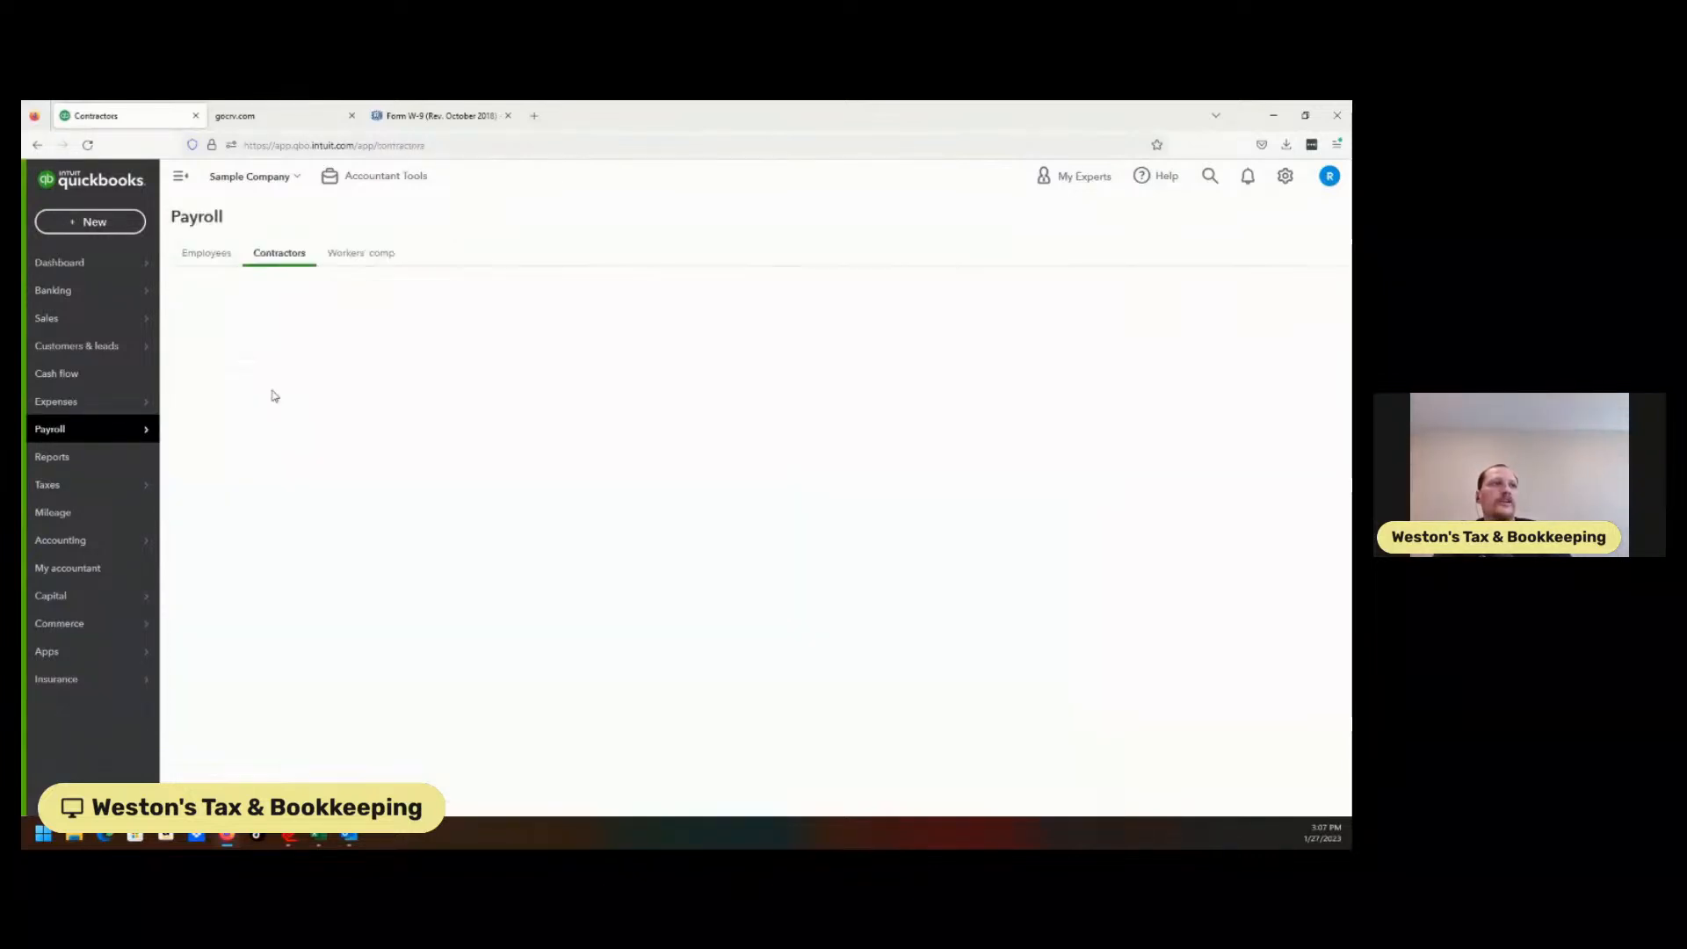
pyautogui.click(333, 413)
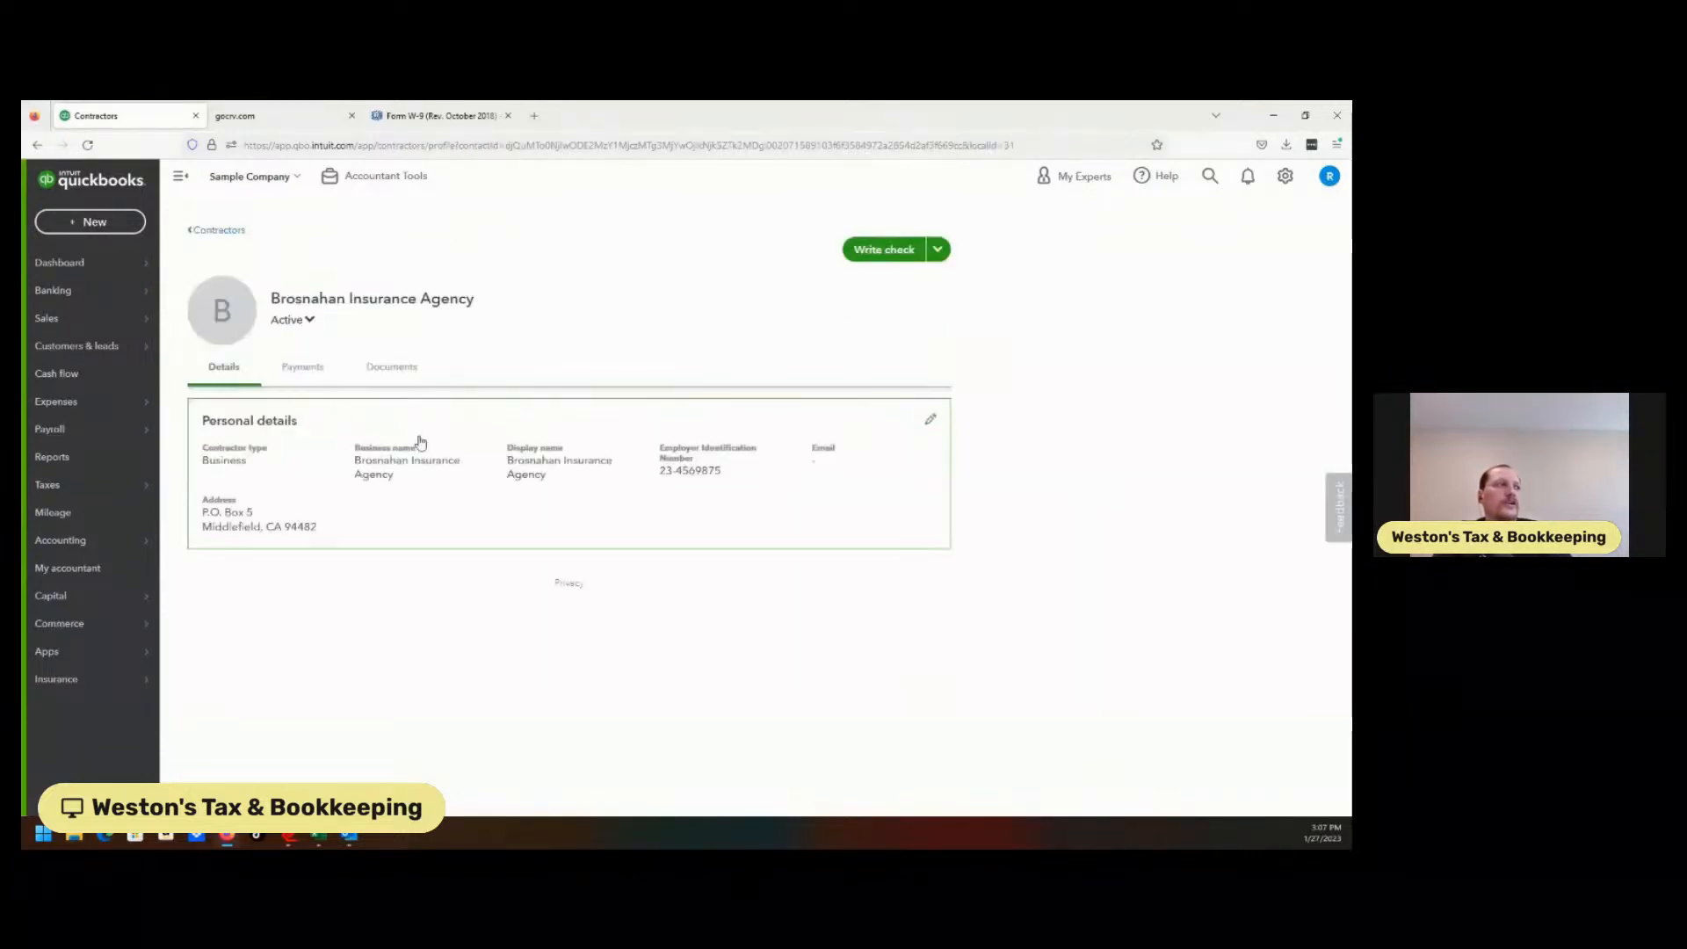
# Check the contractor's details and $2000.00 payment history, then go to Expenses > Vendors.
pyautogui.click(406, 480)
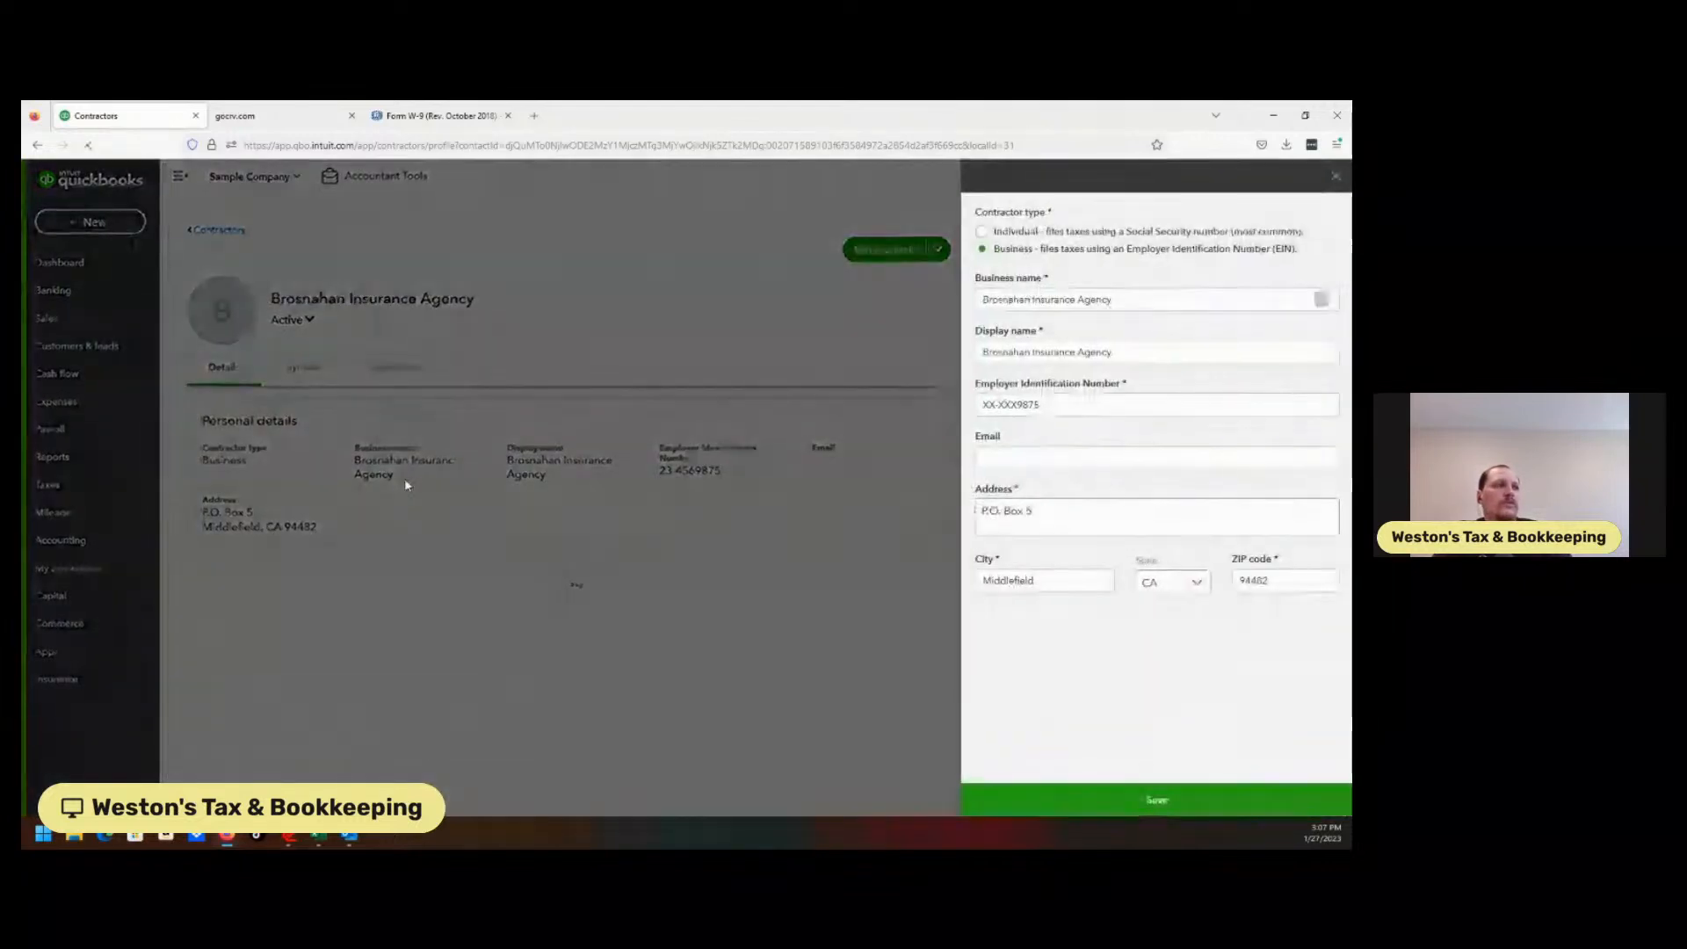
pyautogui.click(1337, 179)
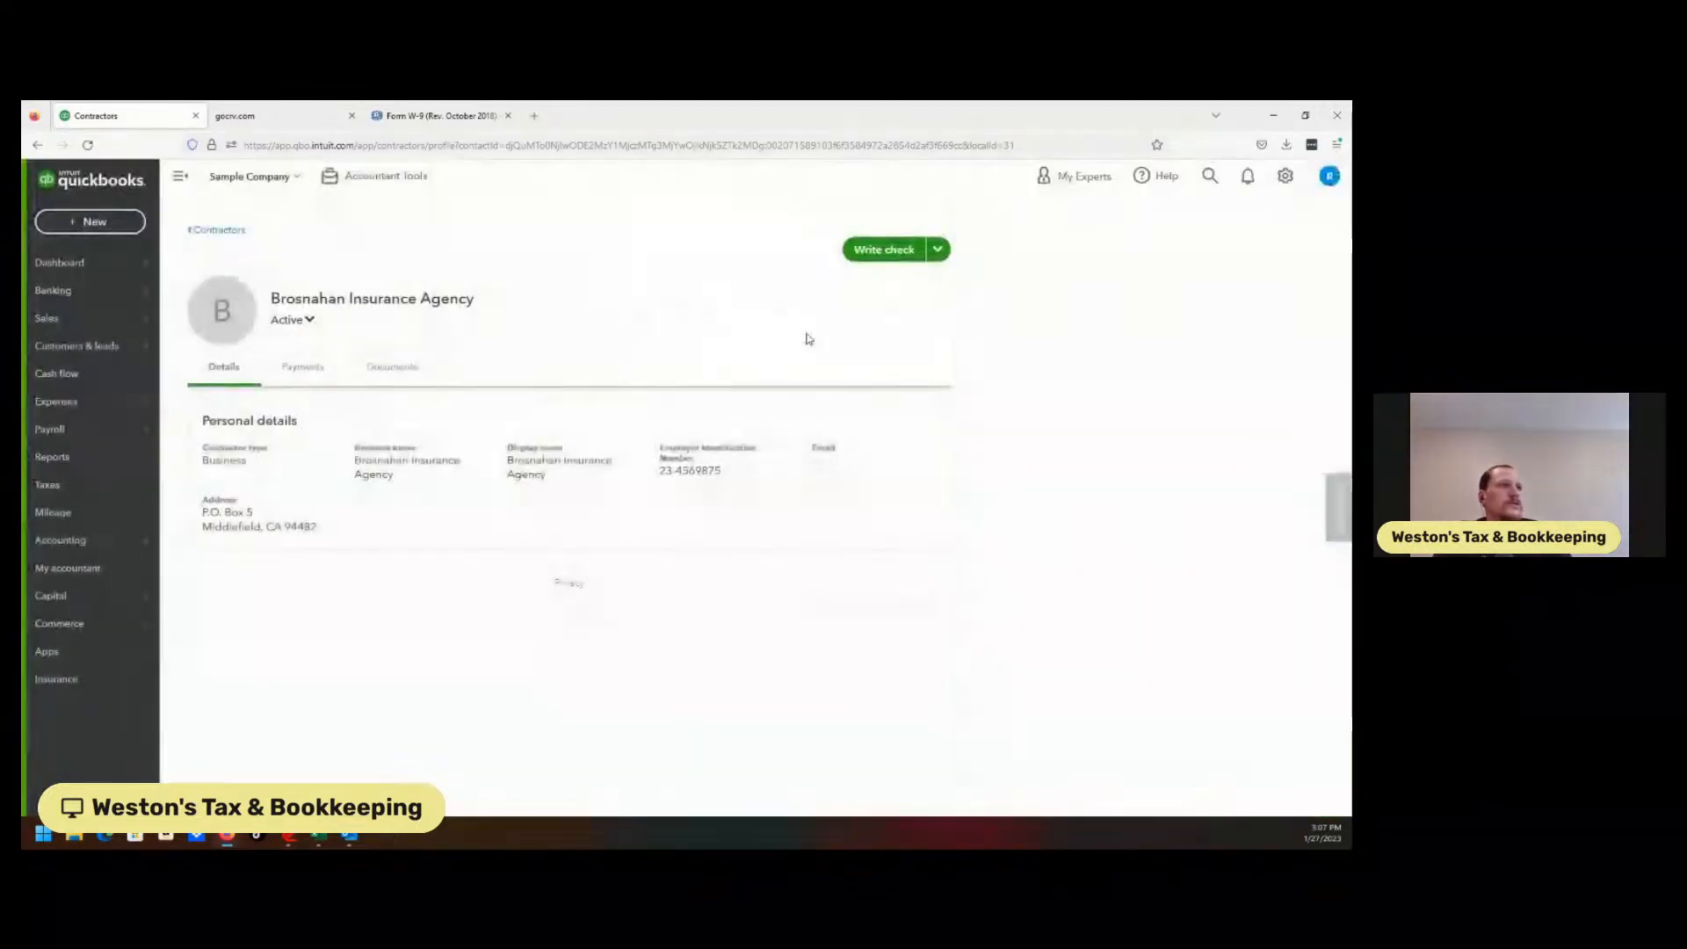
pyautogui.click(320, 366)
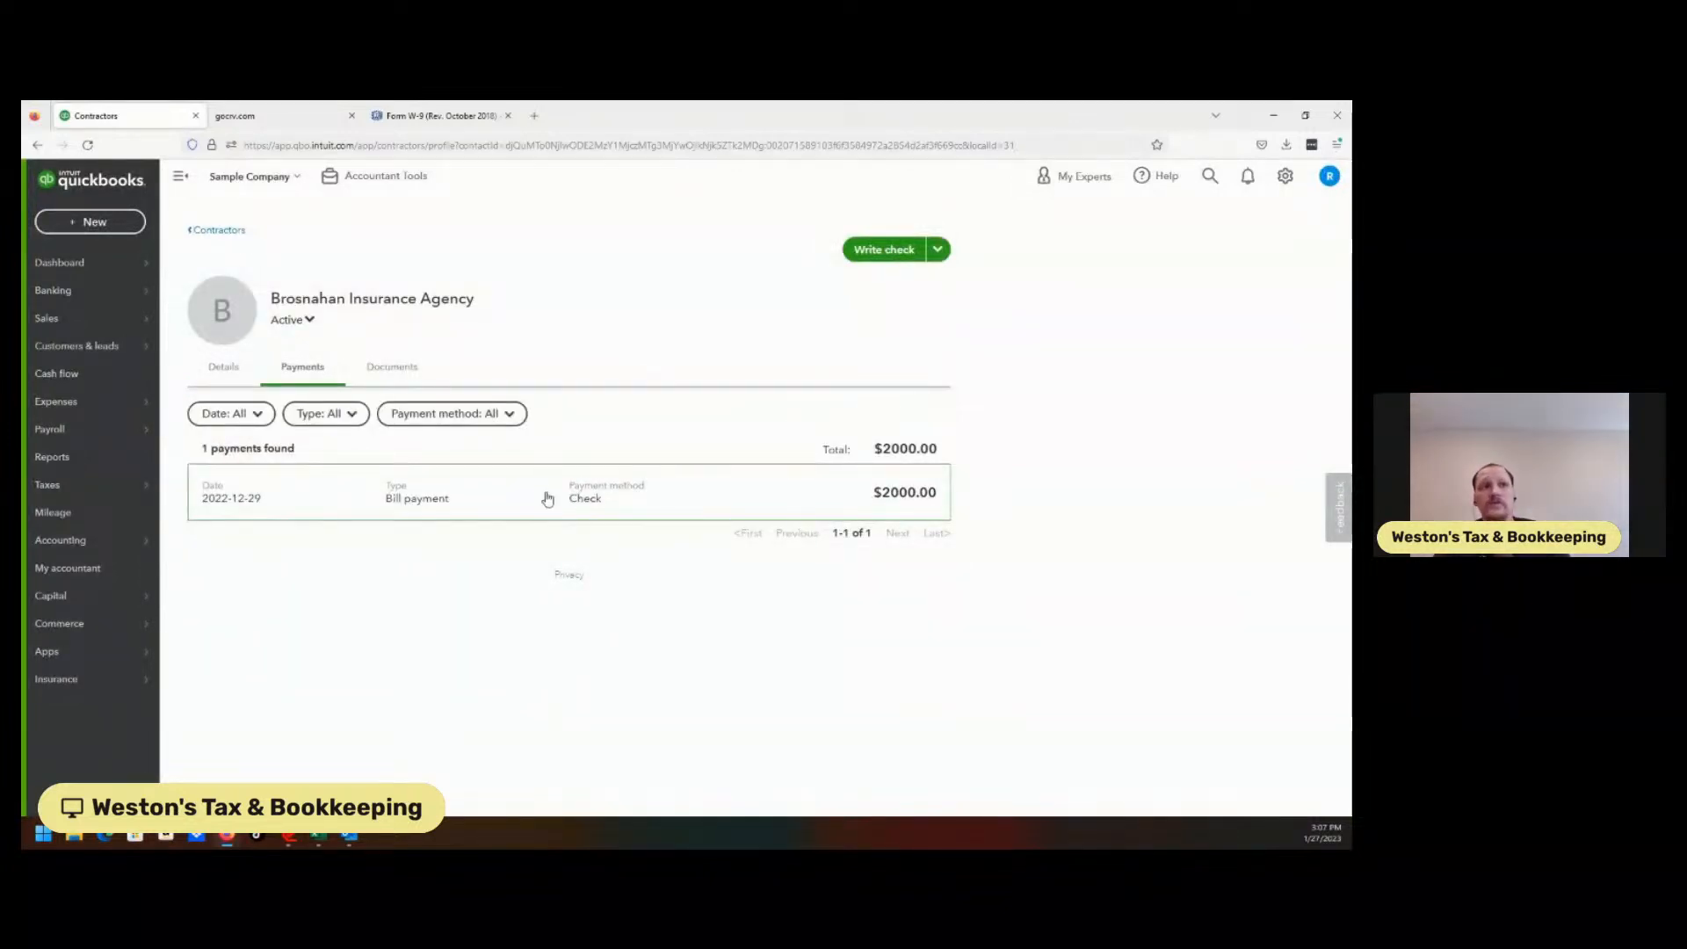
pyautogui.moveTo(131, 409)
pyautogui.click(190, 456)
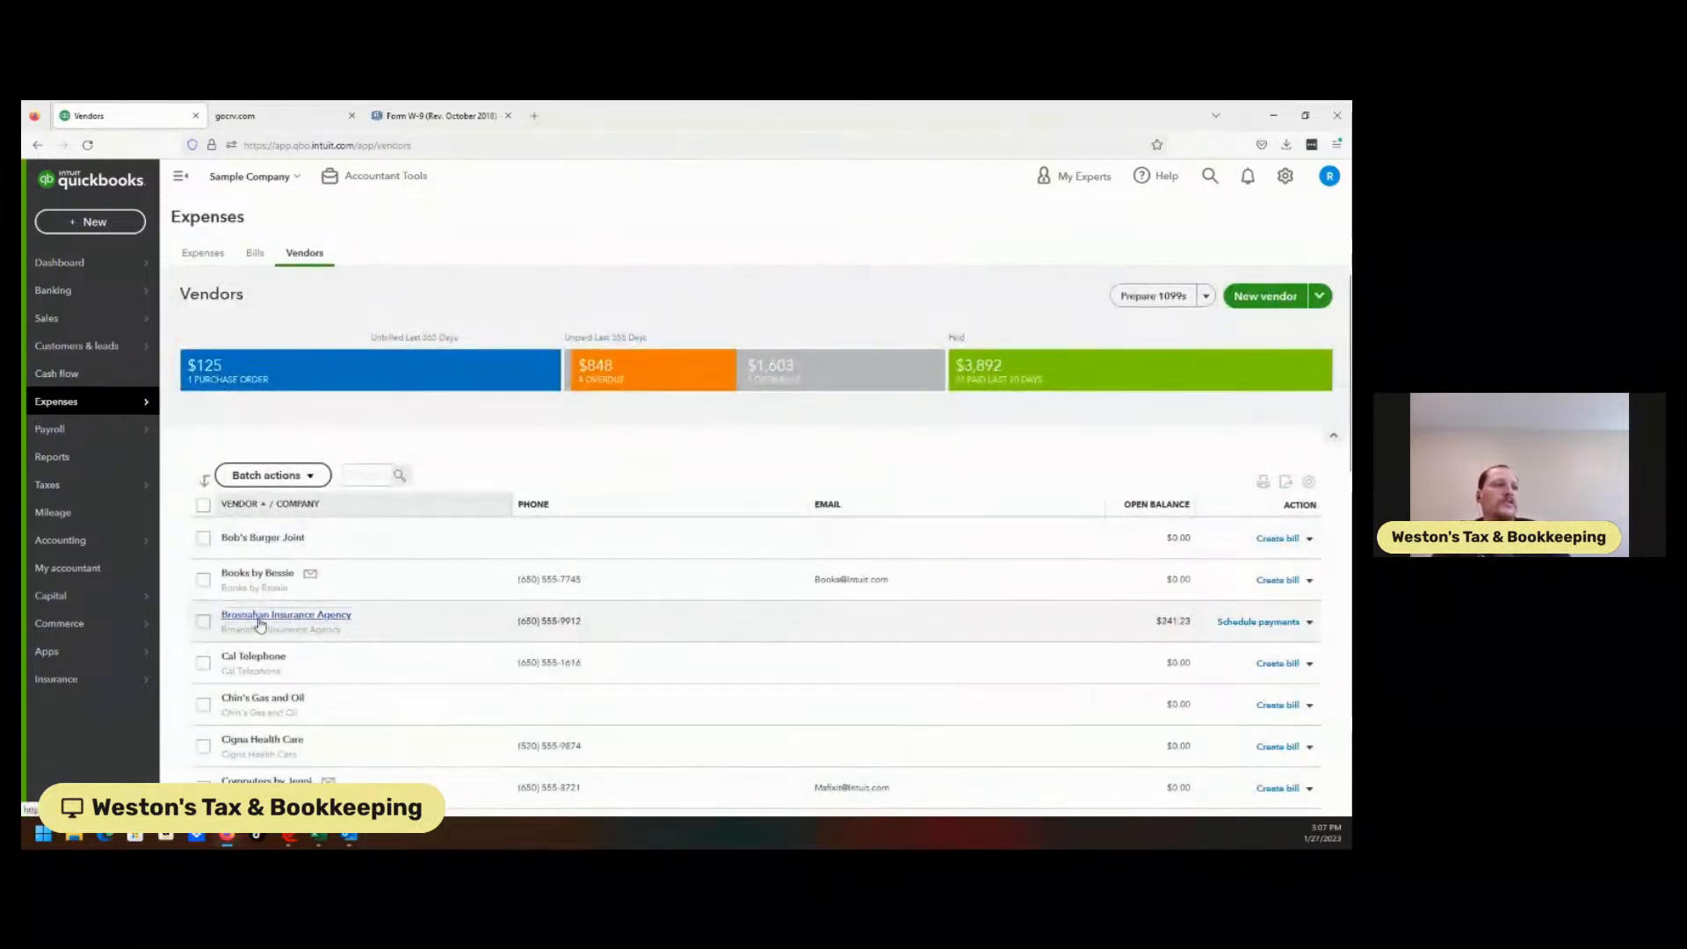
# Open Brosnahan Insurance Agency's transactions and browse the $2,000 bill's categories, keeping Miscellaneous.
pyautogui.click(255, 616)
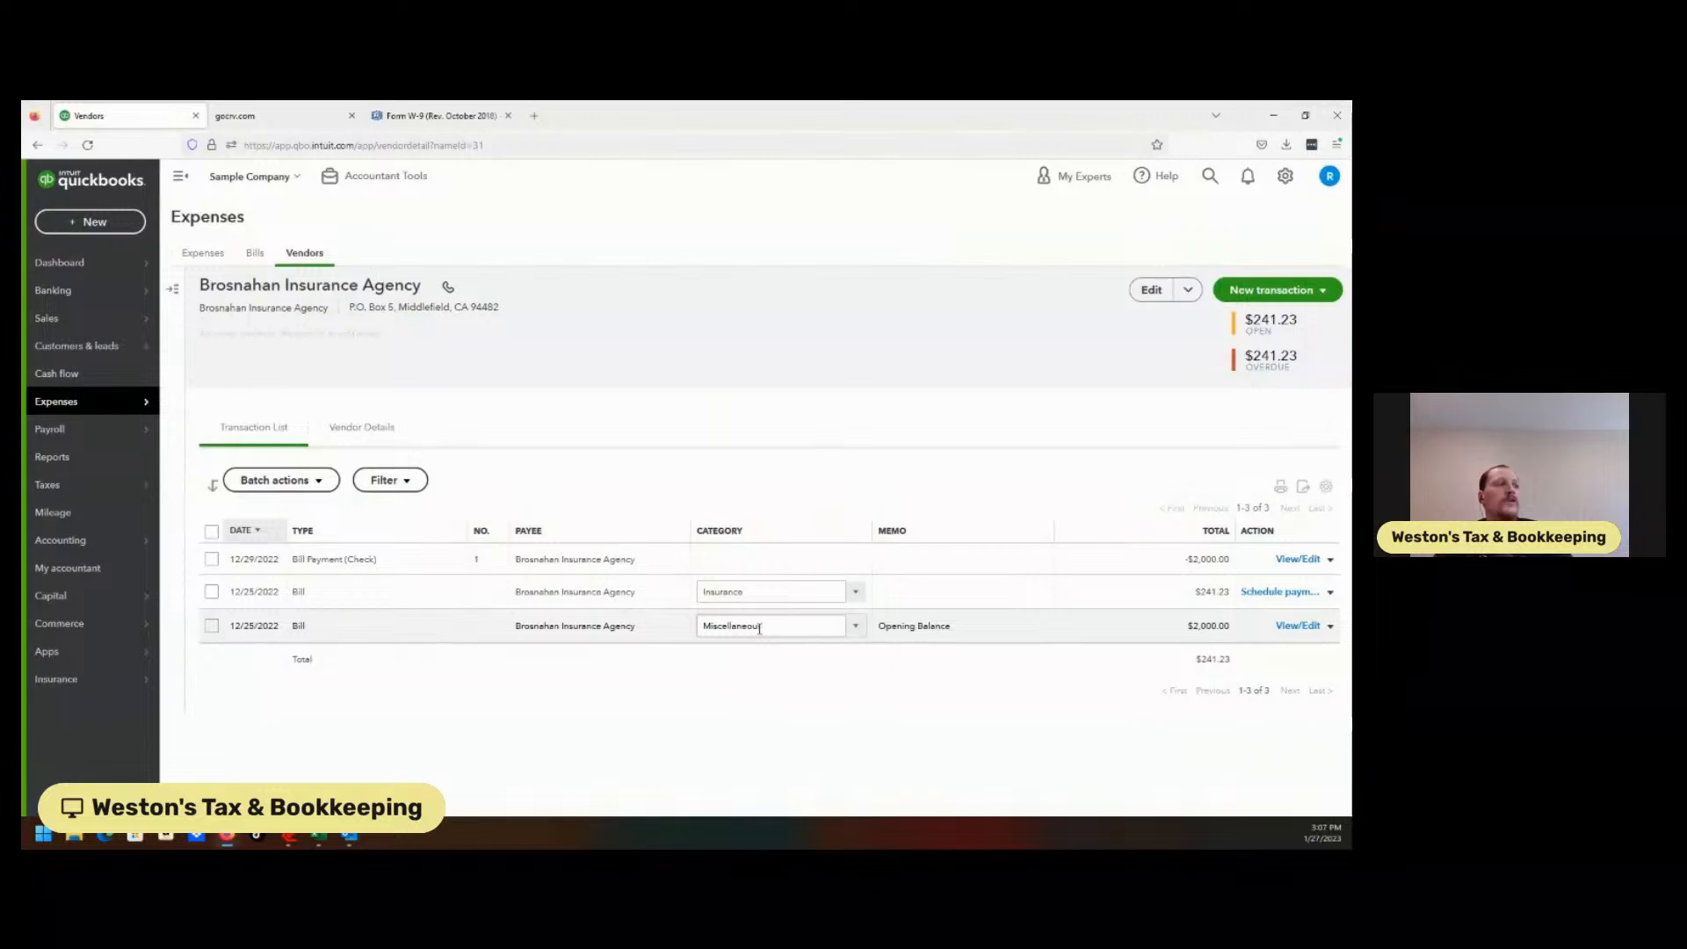
pyautogui.click(857, 633)
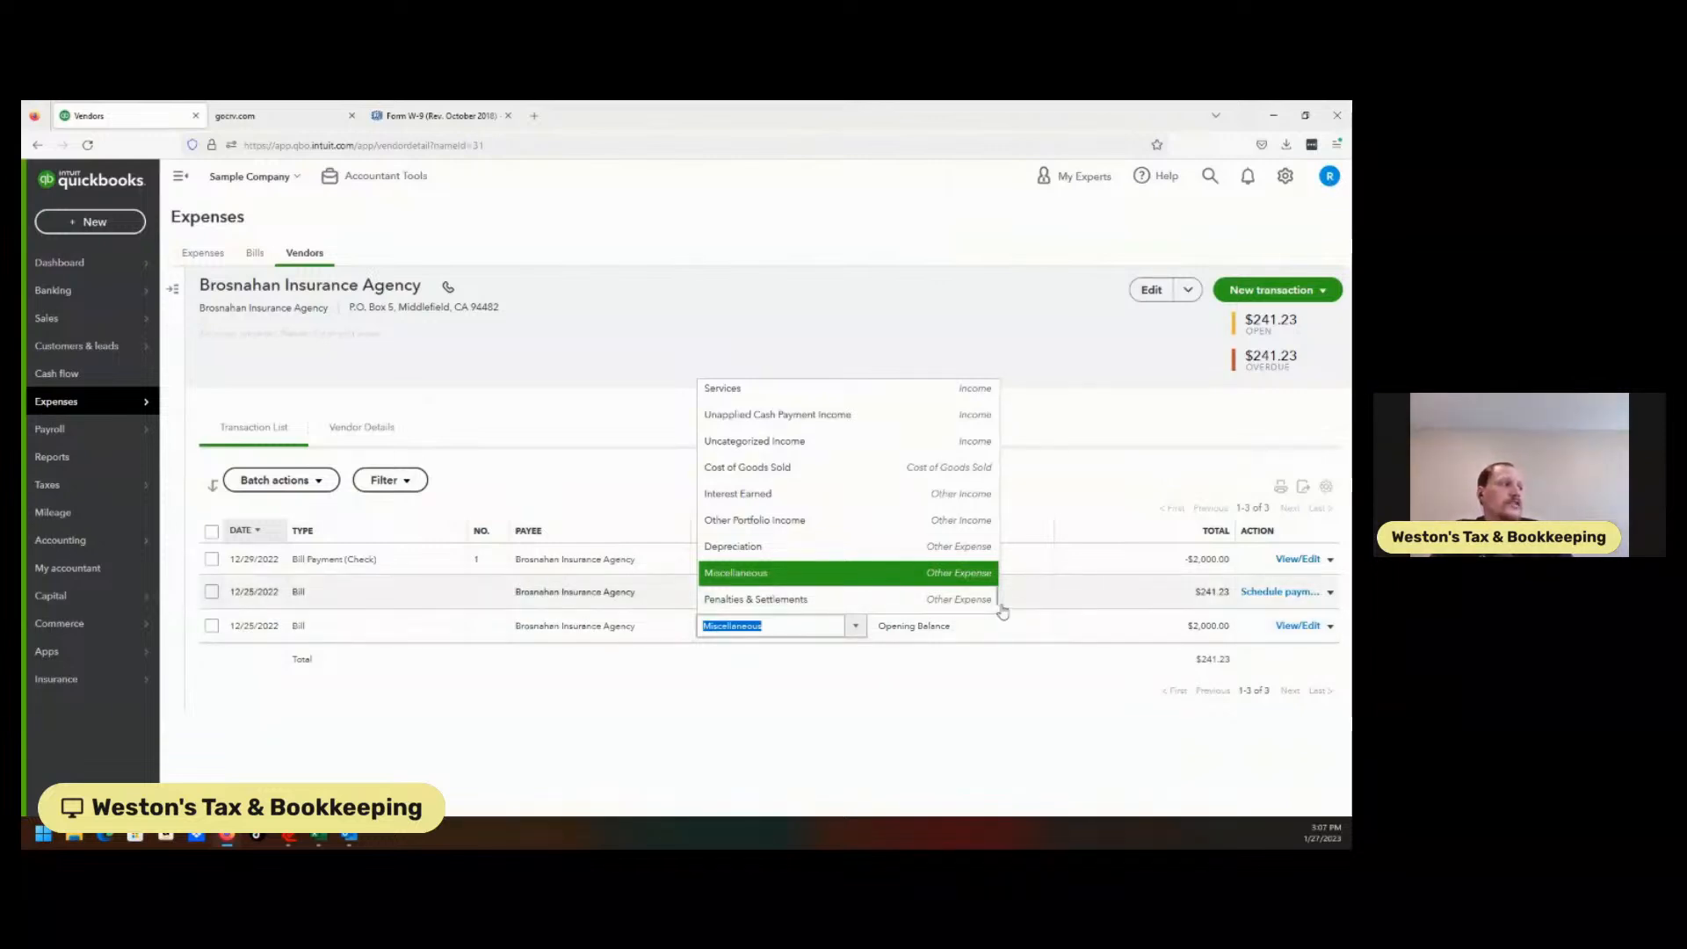
pyautogui.moveTo(998, 601); pyautogui.dragTo(1001, 608)
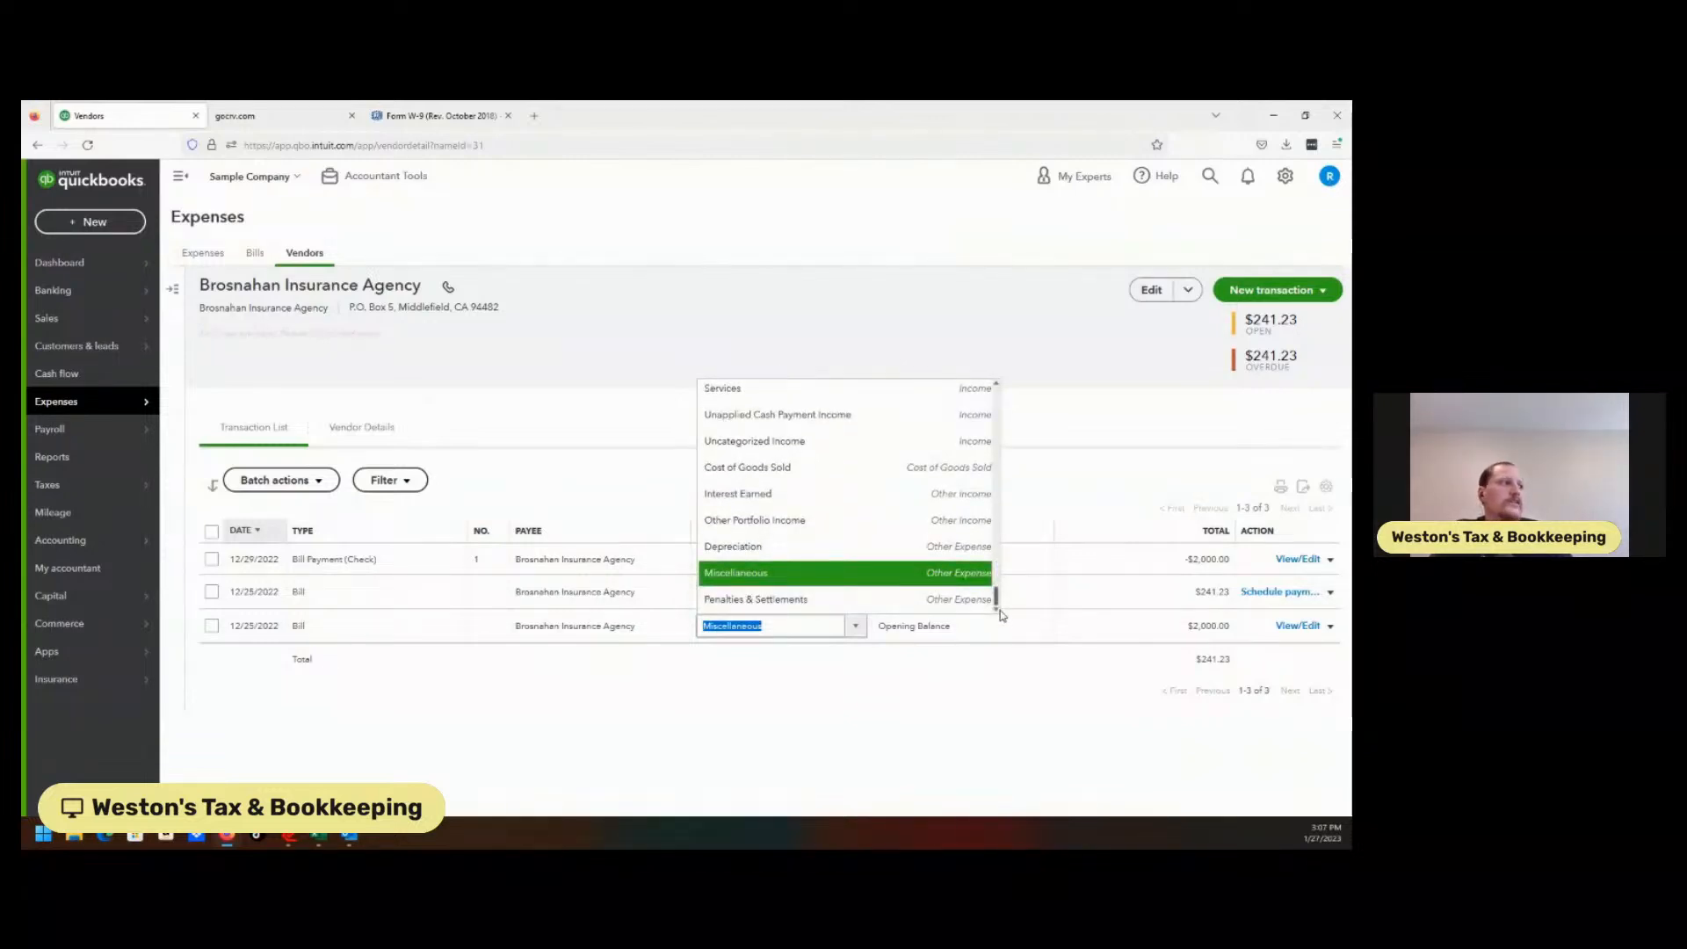
pyautogui.moveTo(998, 607); pyautogui.dragTo(995, 604)
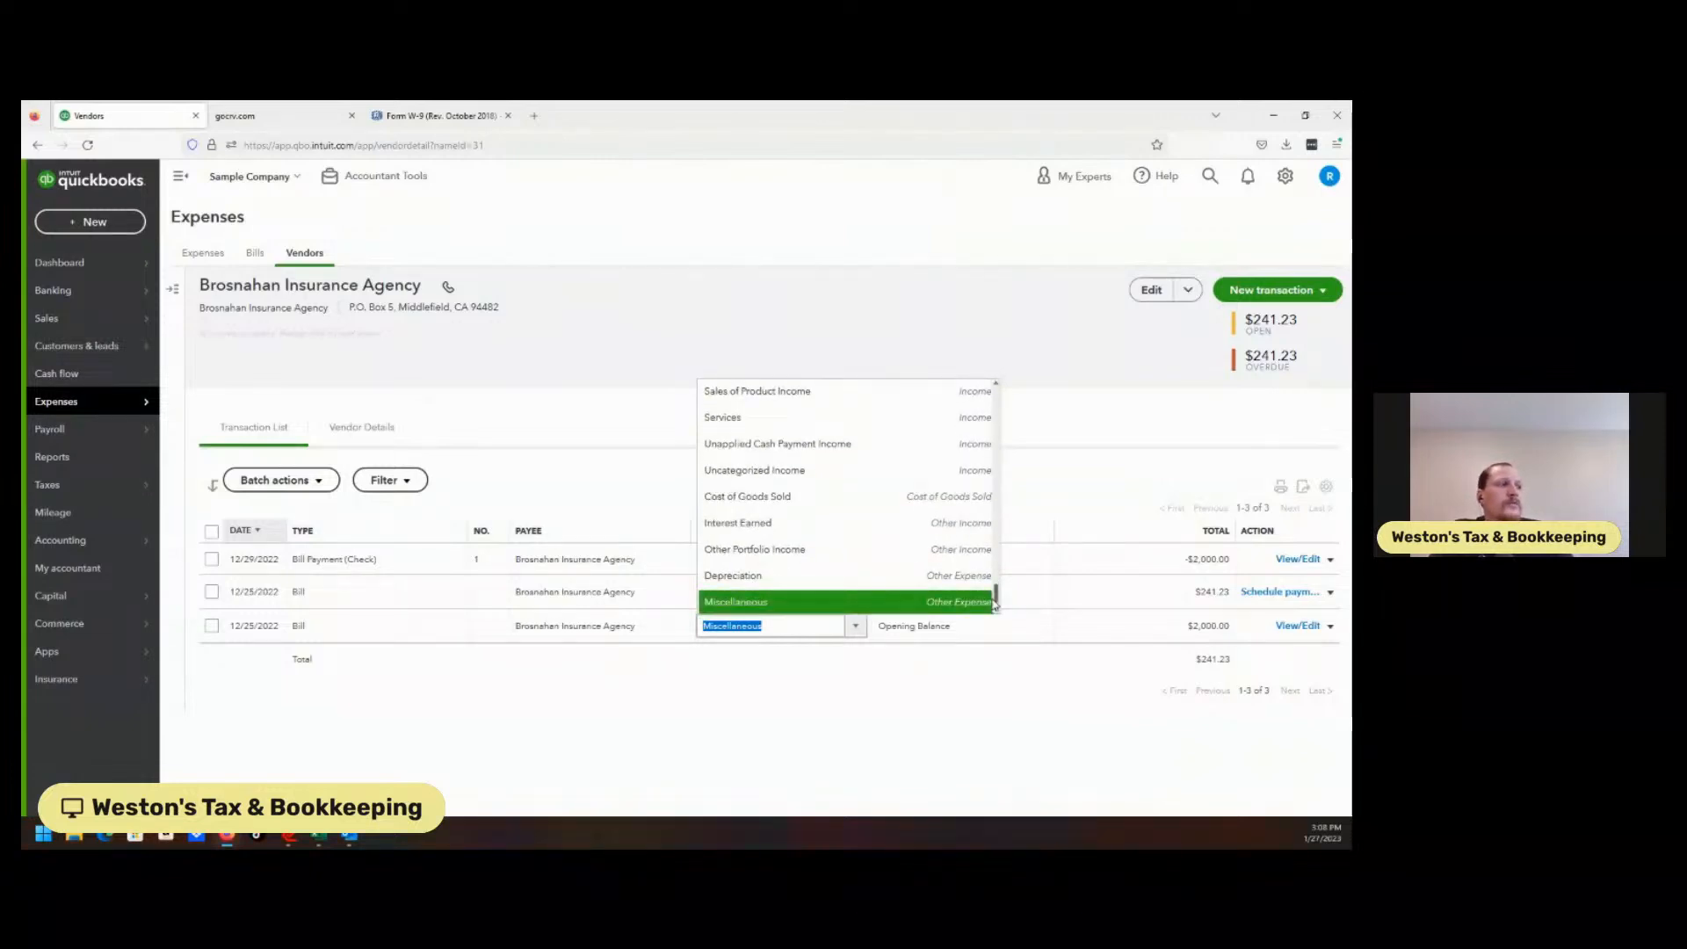
pyautogui.moveTo(996, 604); pyautogui.dragTo(1007, 562)
pyautogui.moveTo(1007, 562); pyautogui.dragTo(1003, 552)
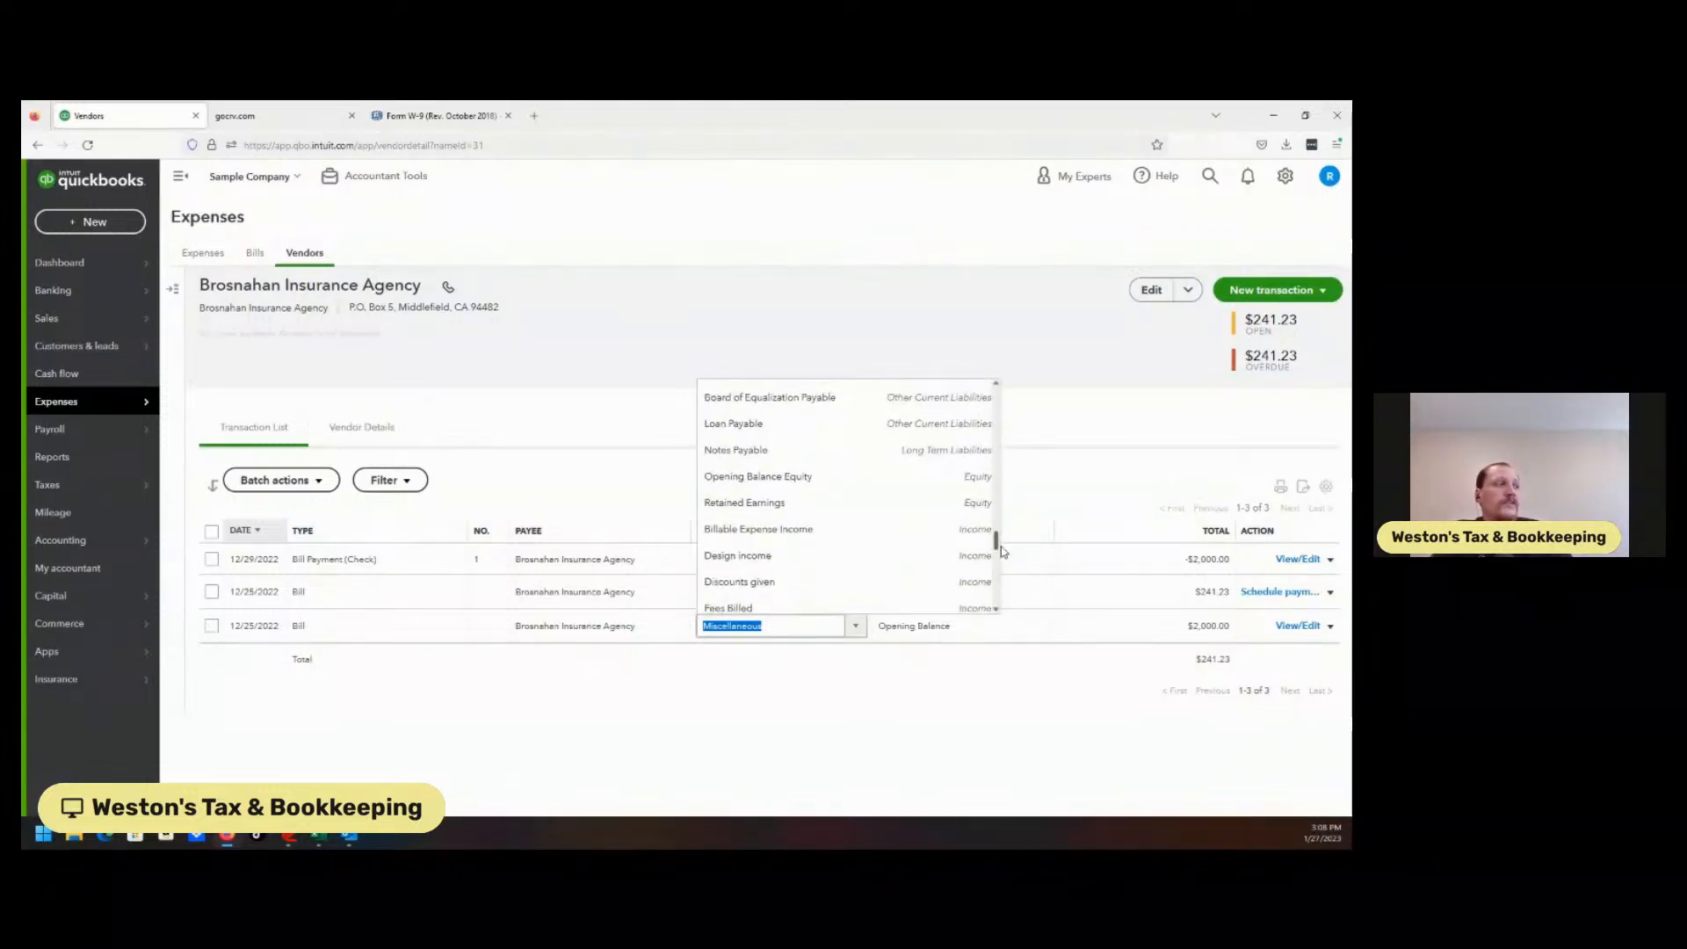
pyautogui.moveTo(1004, 552); pyautogui.dragTo(1004, 484)
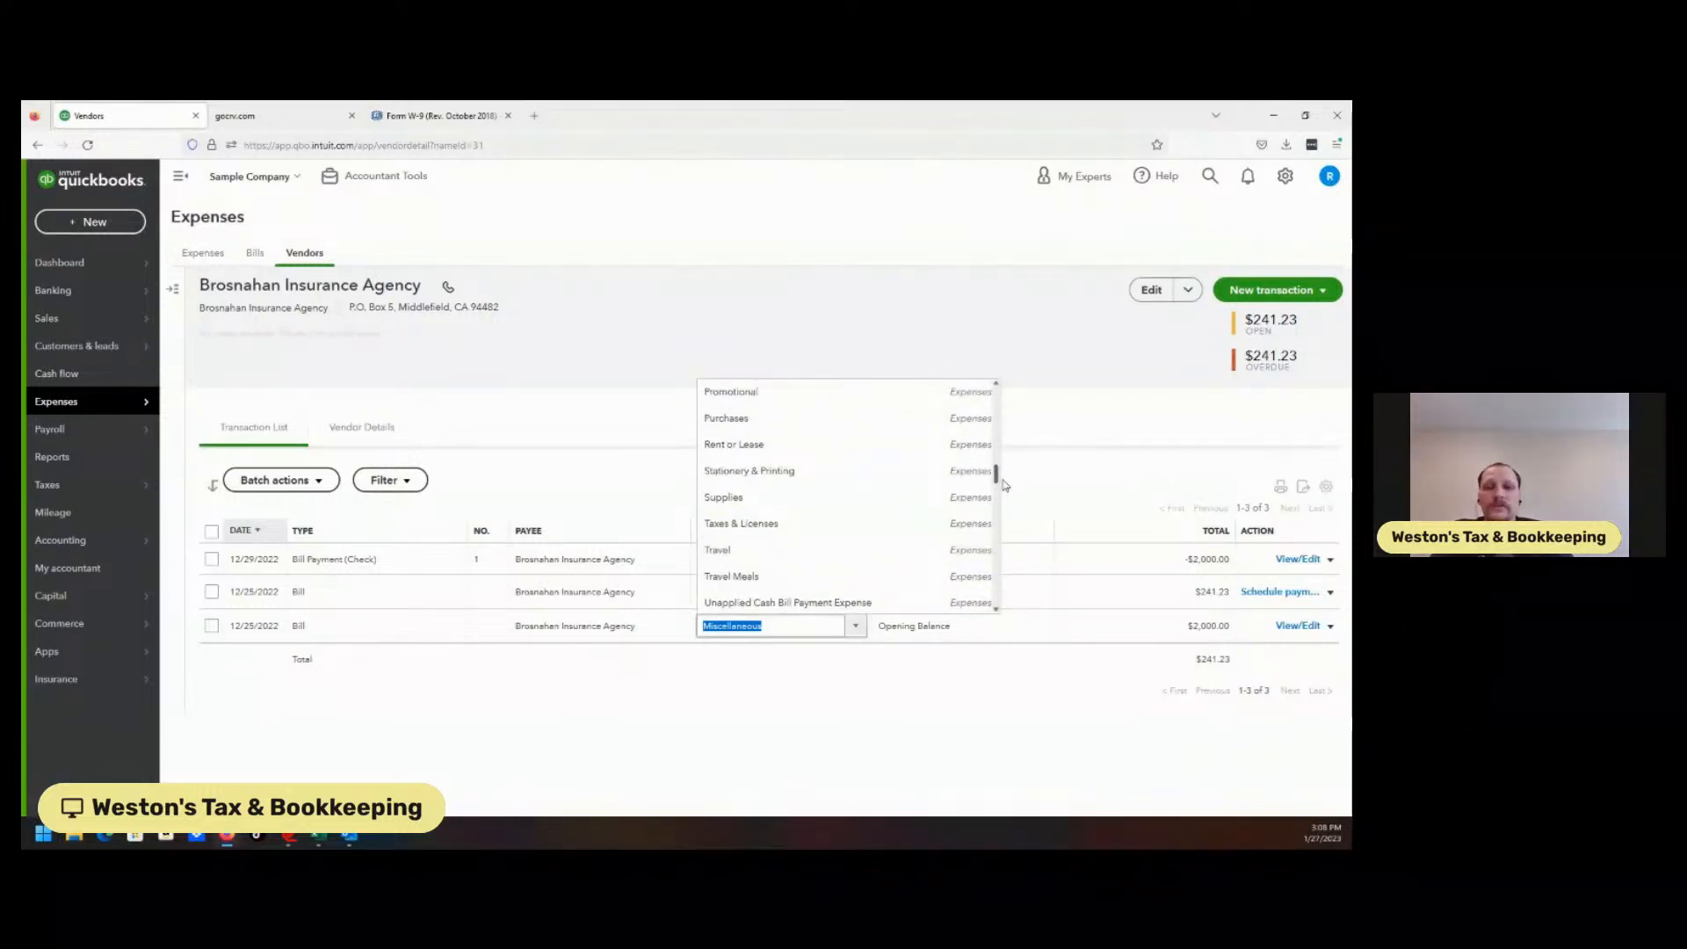
pyautogui.moveTo(1005, 484); pyautogui.dragTo(999, 398)
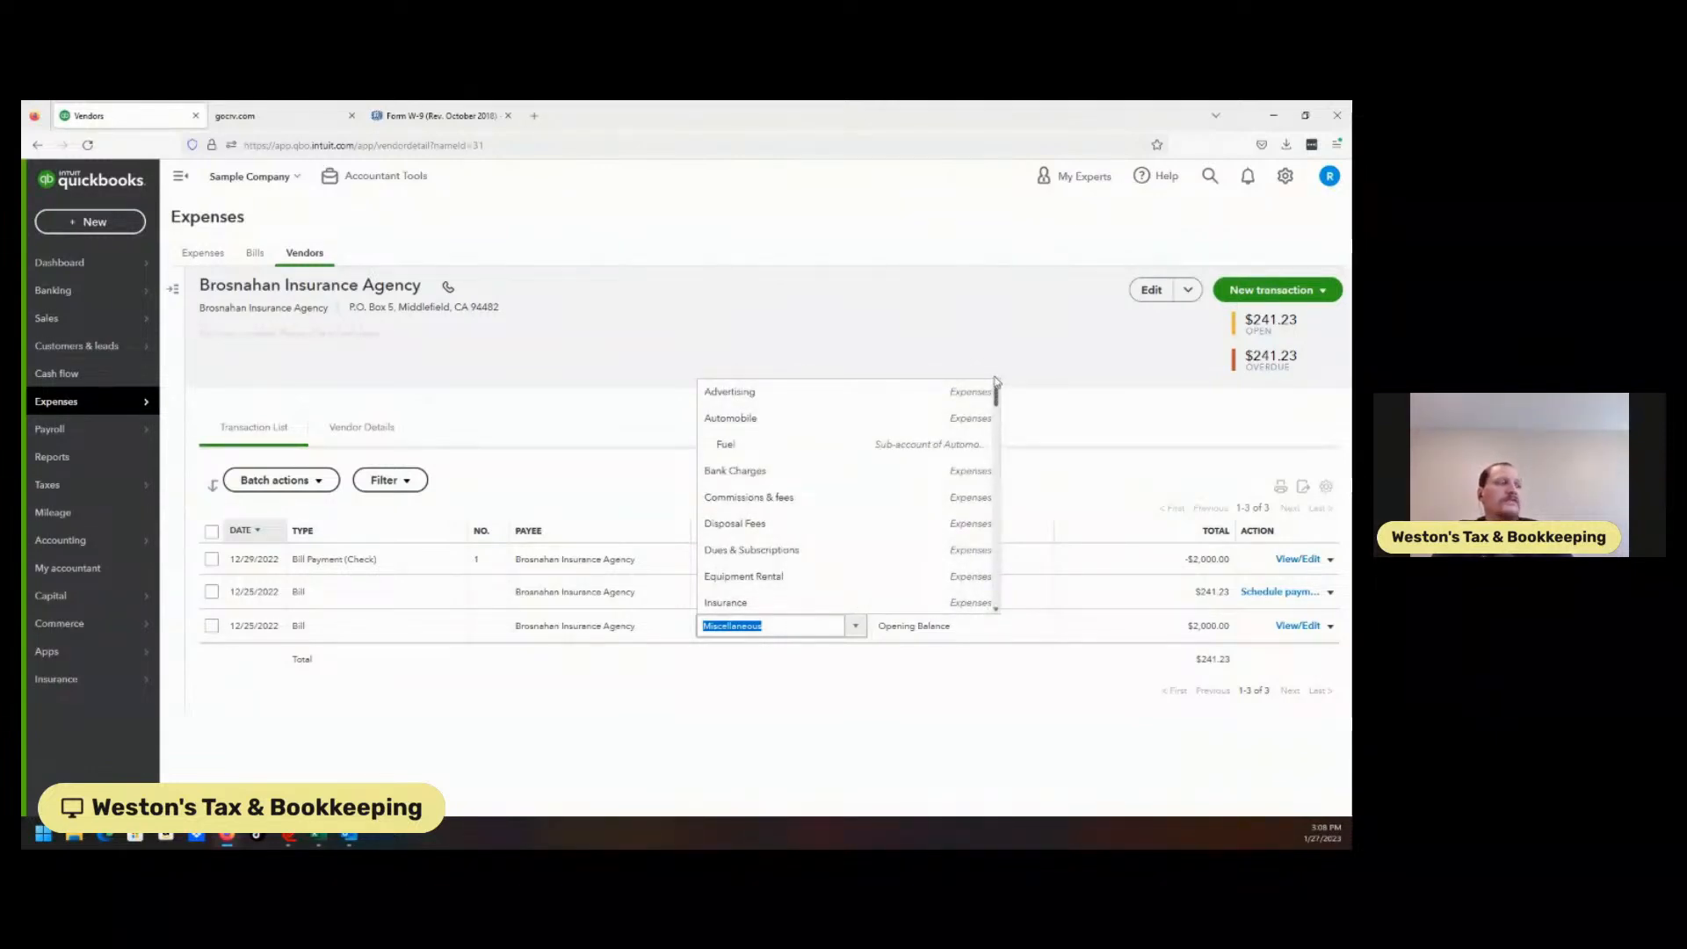
pyautogui.click(849, 327)
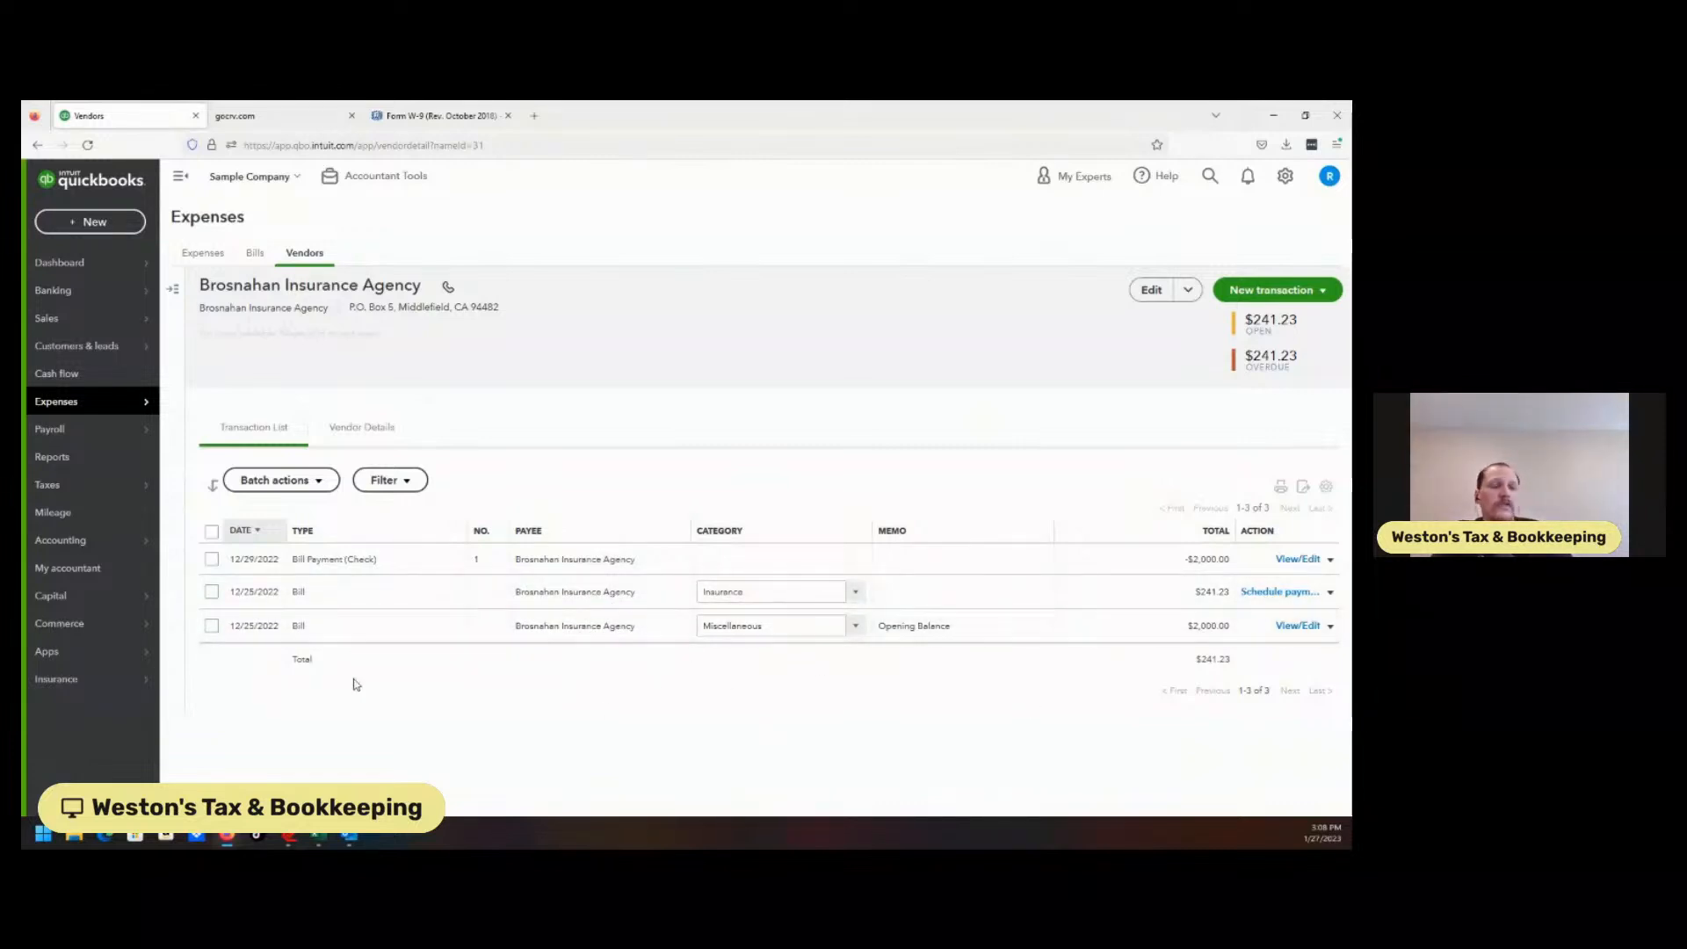
pyautogui.moveTo(154, 623)
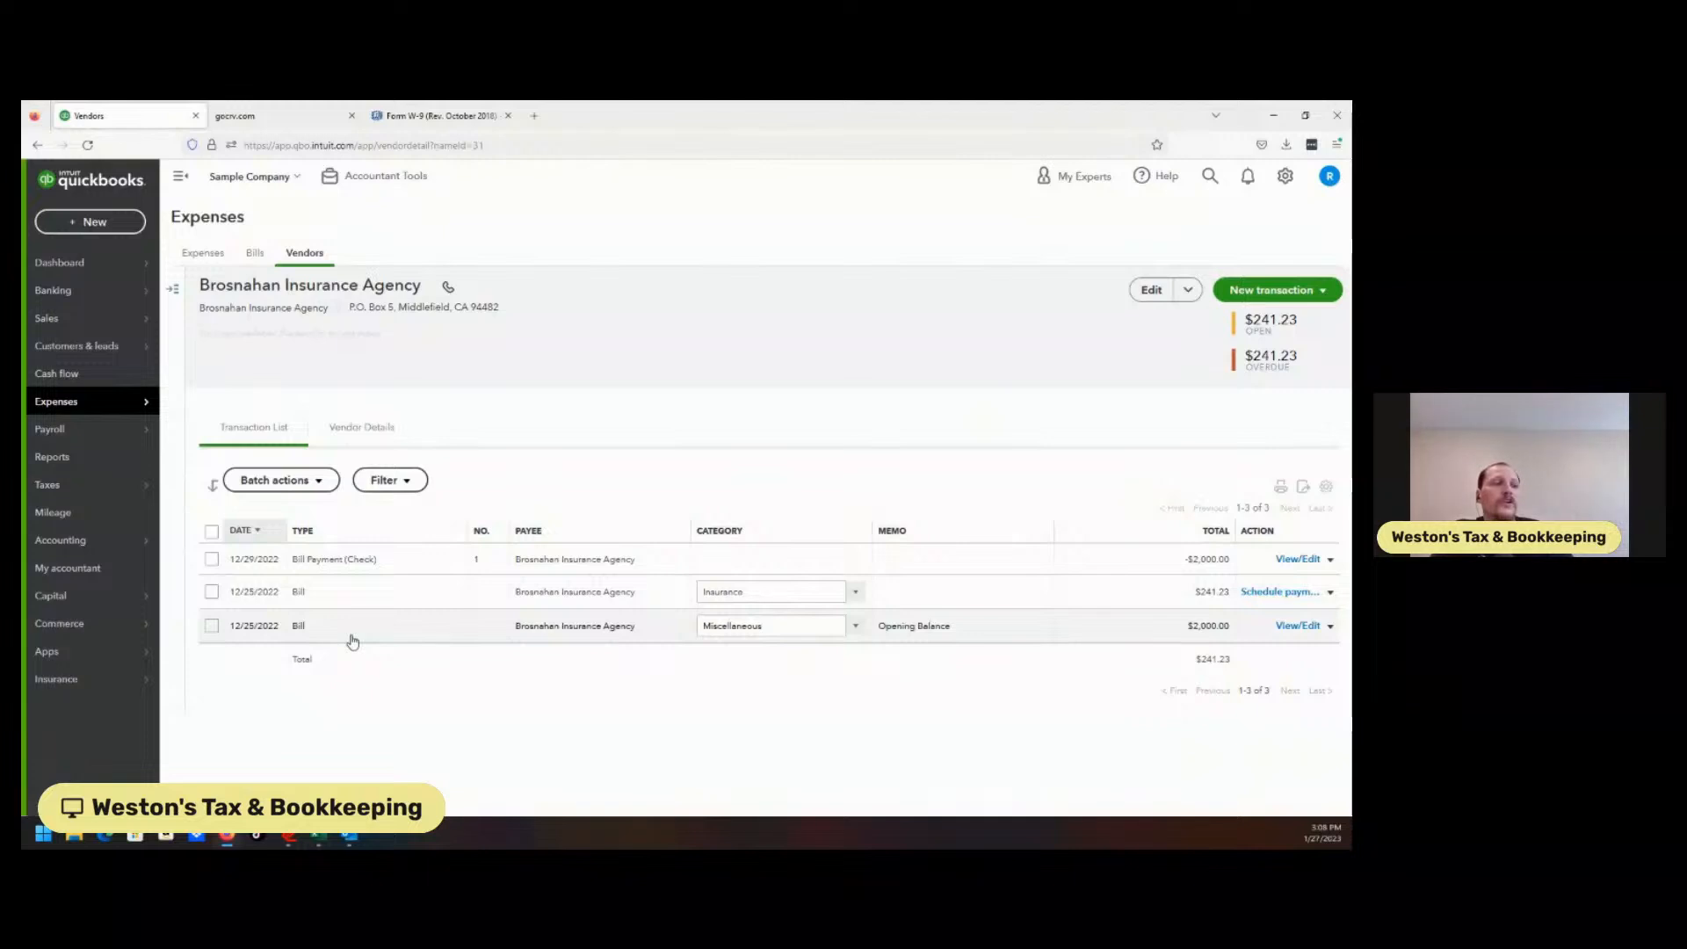
# Go to Taxes > 1099 filings and resume preparing the 1099s.
pyautogui.moveTo(88, 442)
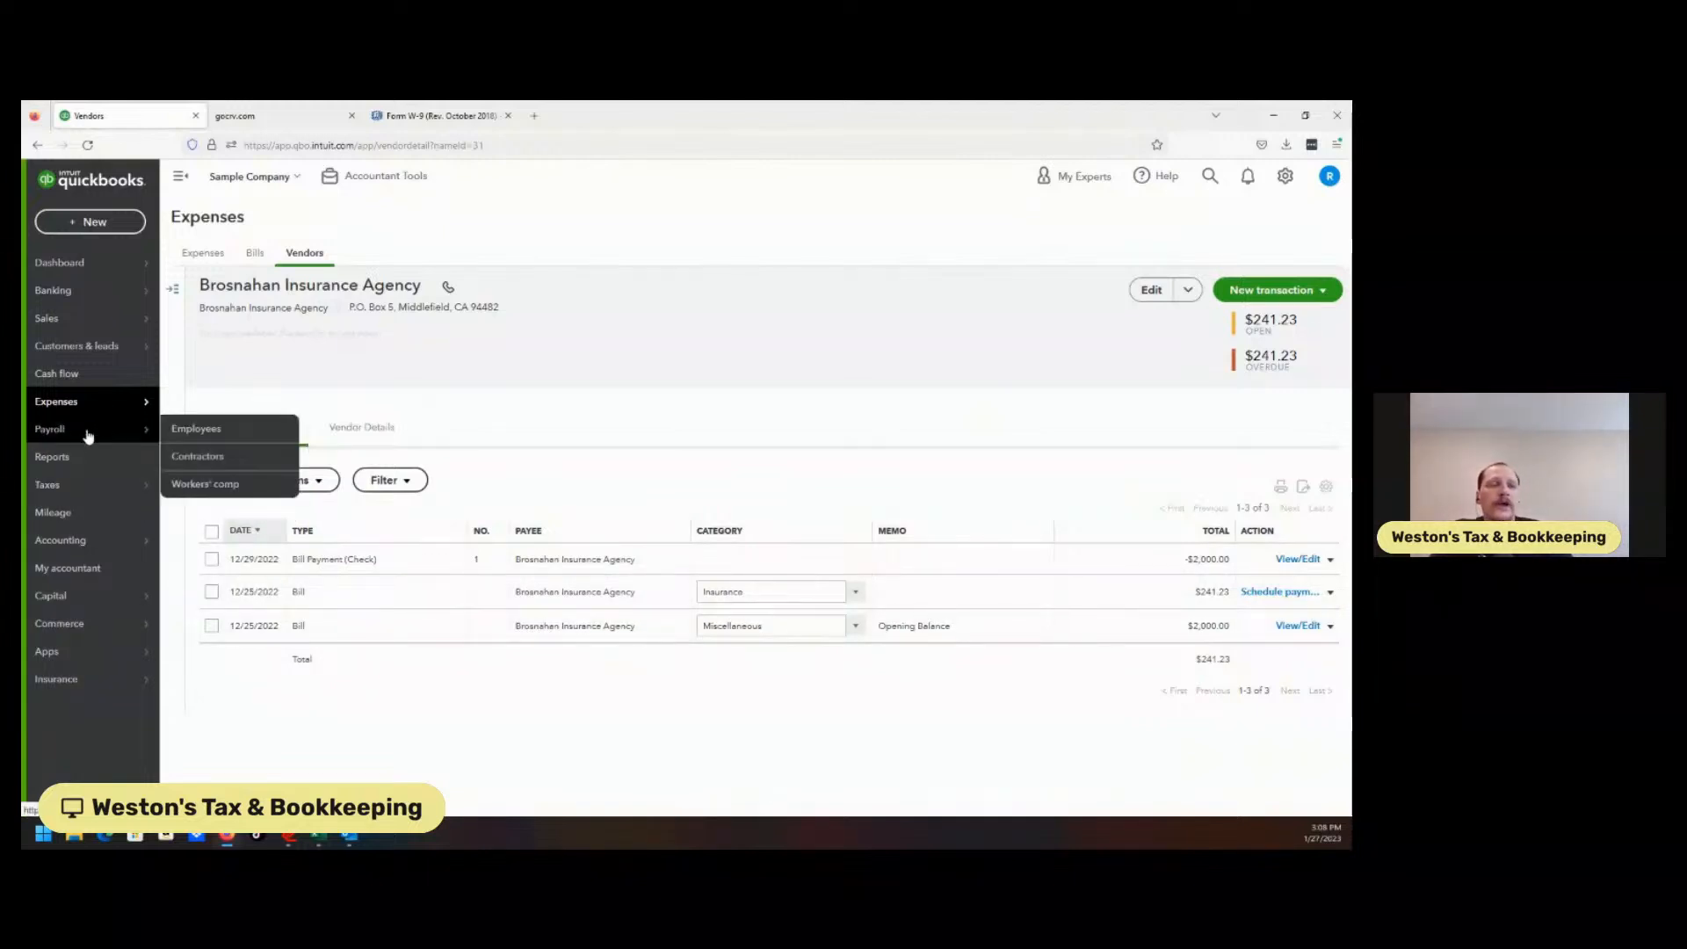
pyautogui.moveTo(81, 490)
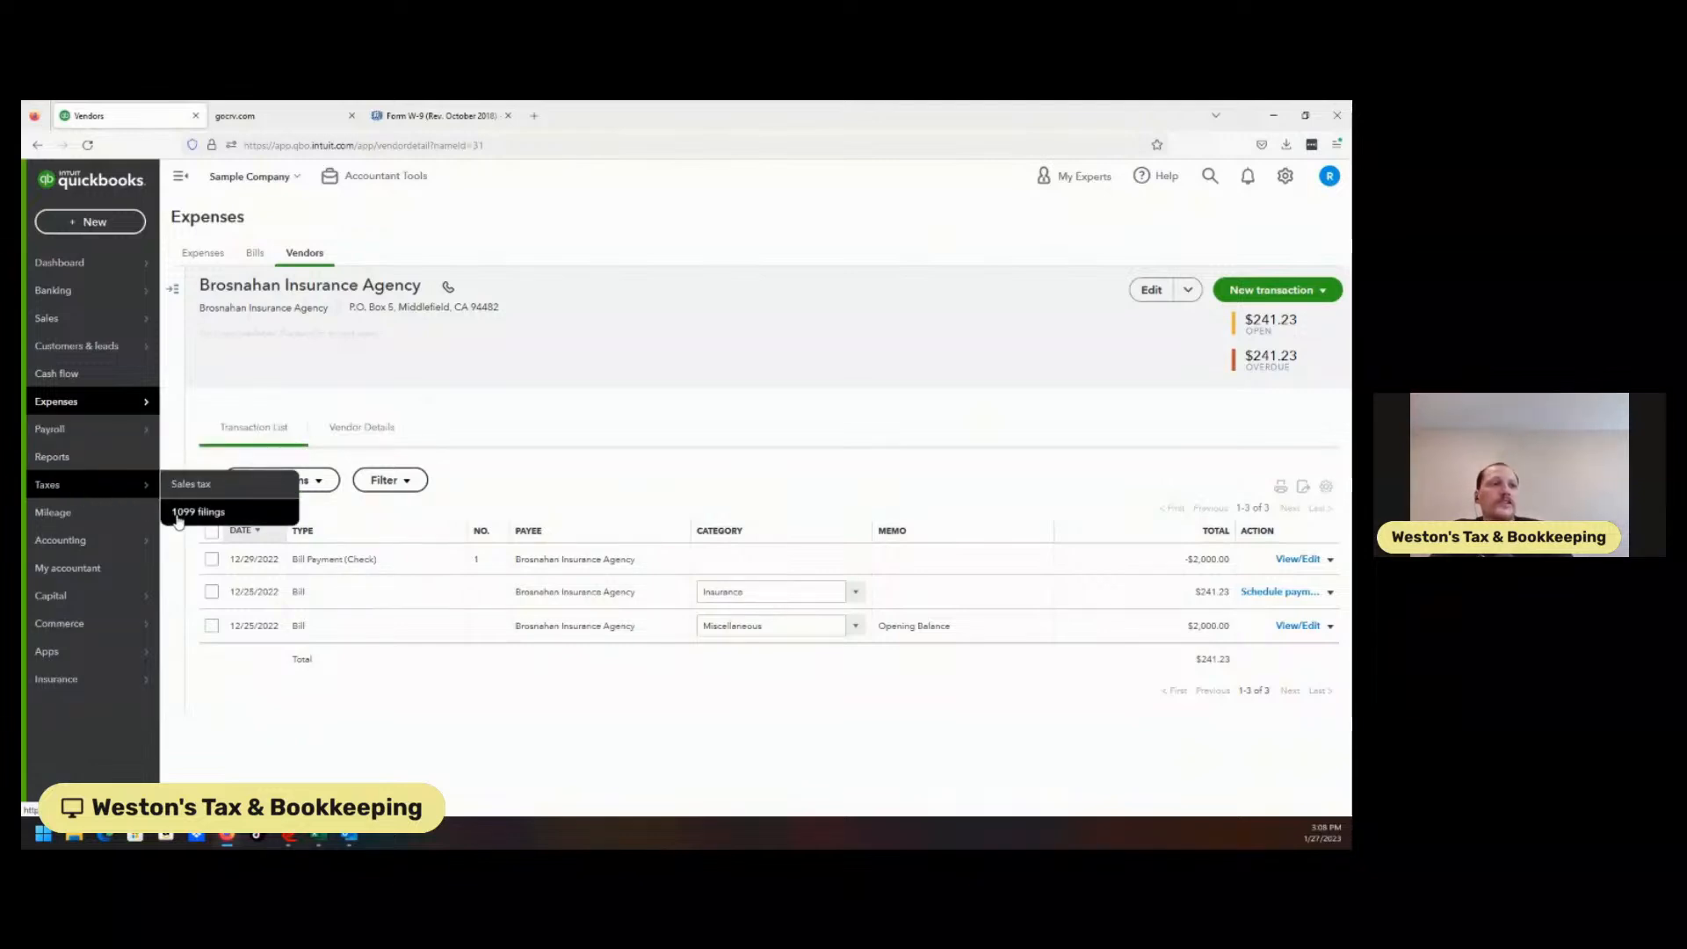
pyautogui.click(180, 513)
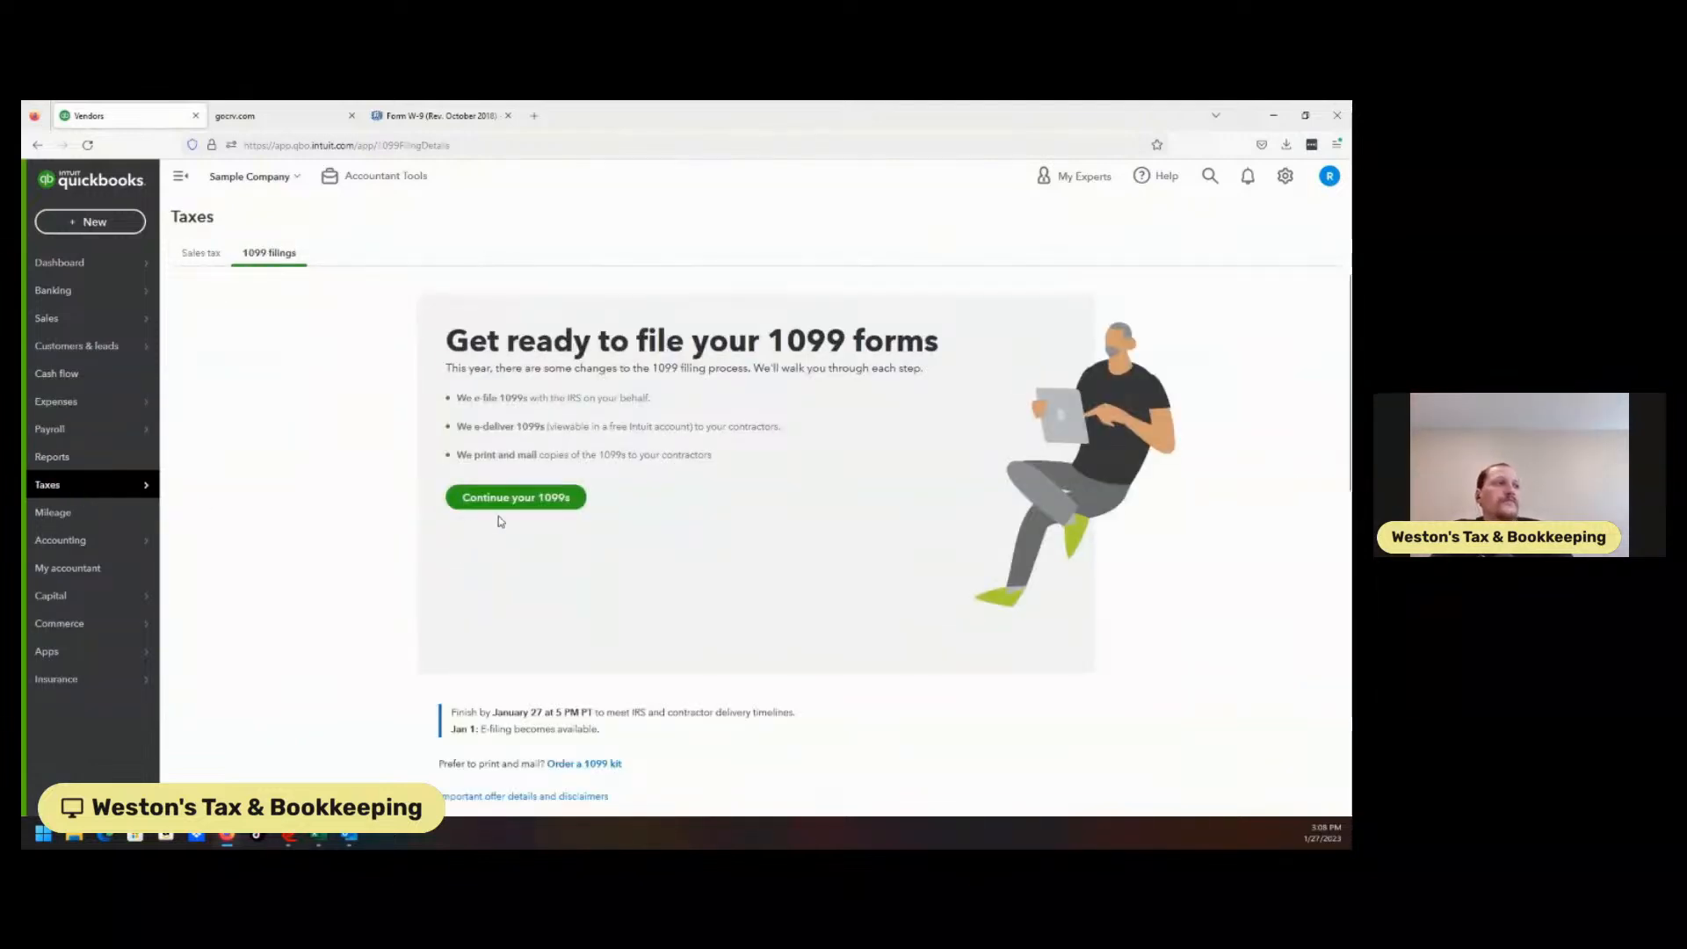
pyautogui.click(520, 501)
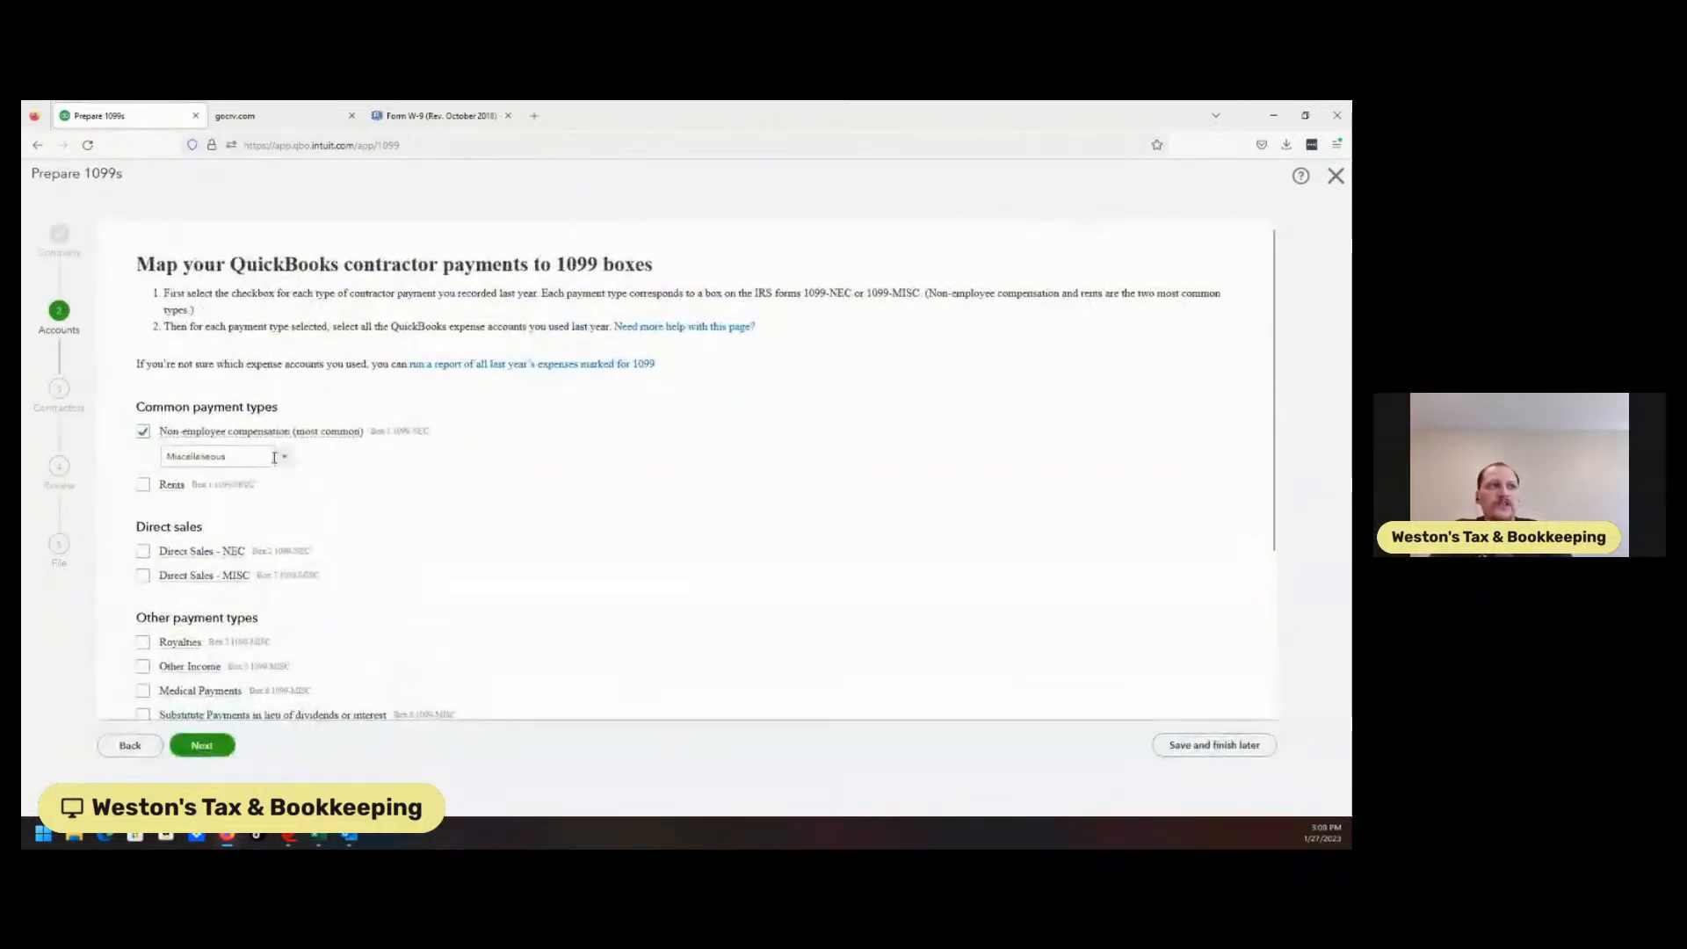
# Map non-employee compensation to the Miscellaneous account and continue to the contractor review.
pyautogui.click(143, 432)
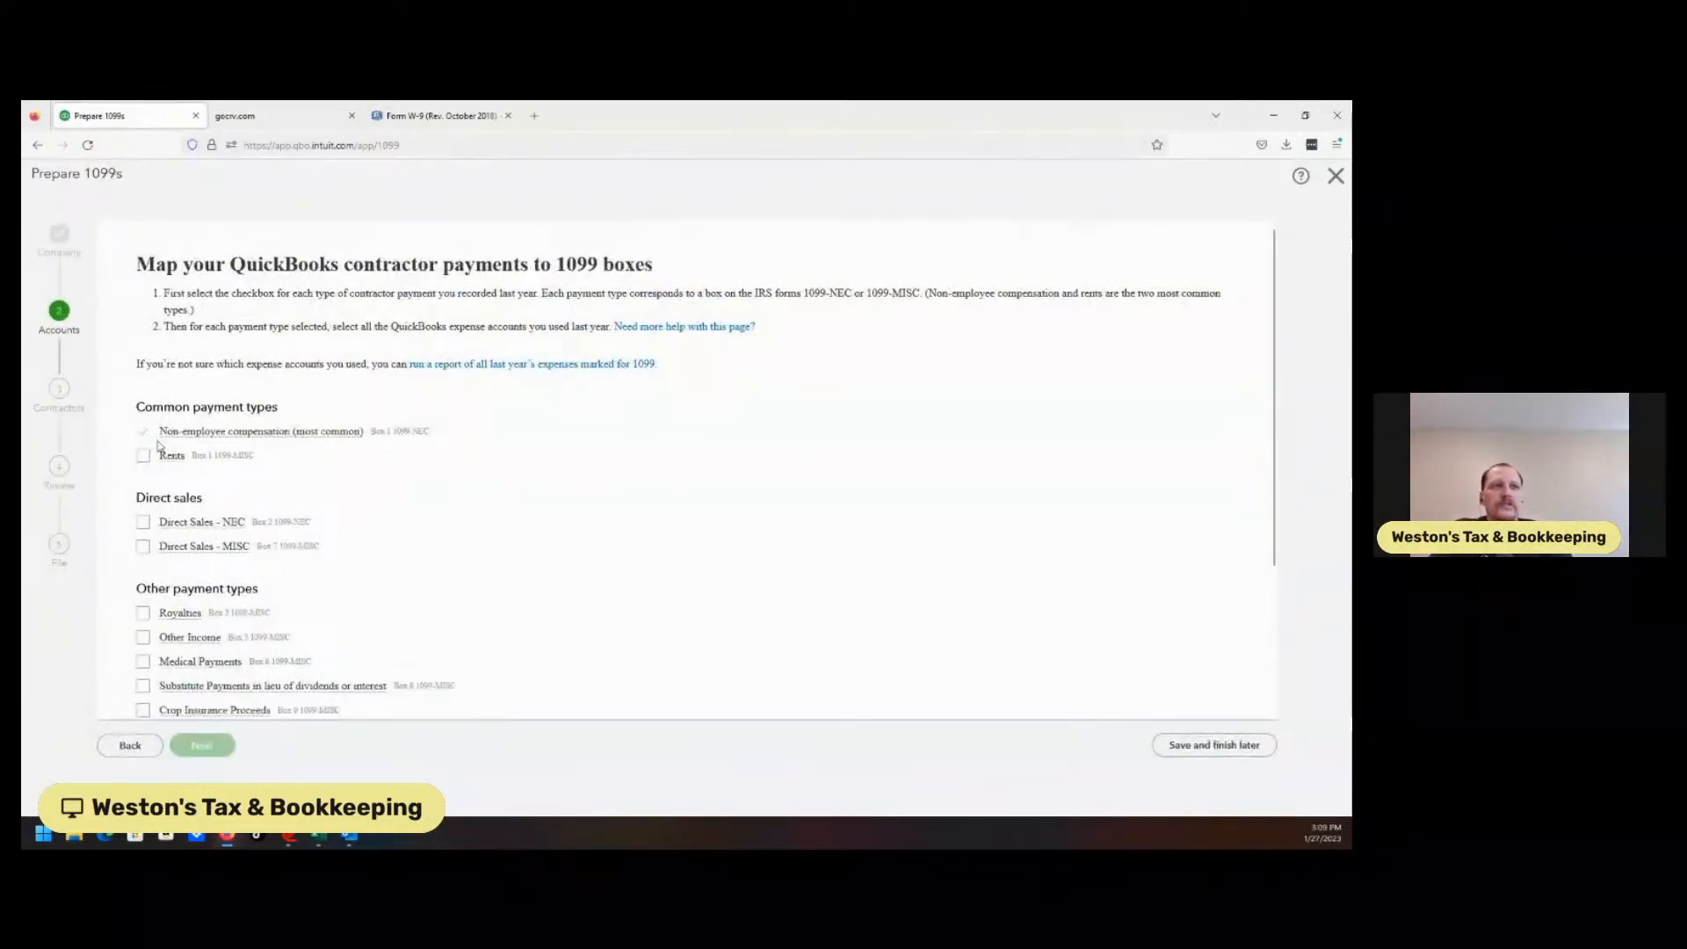
pyautogui.click(144, 432)
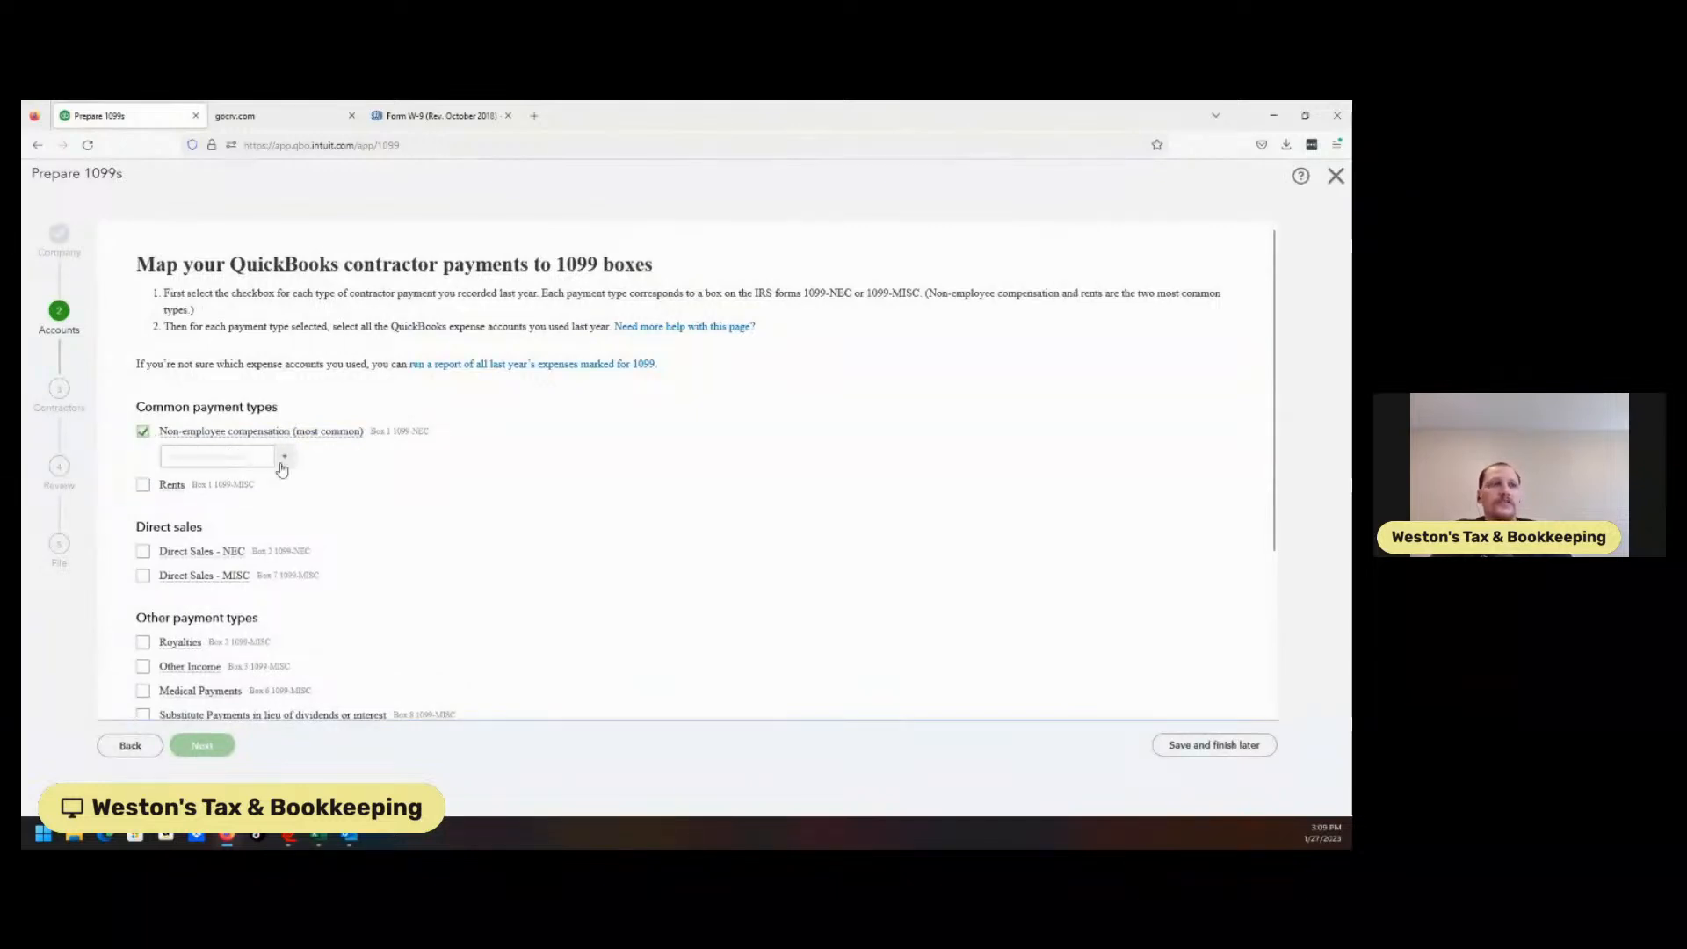
pyautogui.click(244, 457)
pyautogui.write('mi')
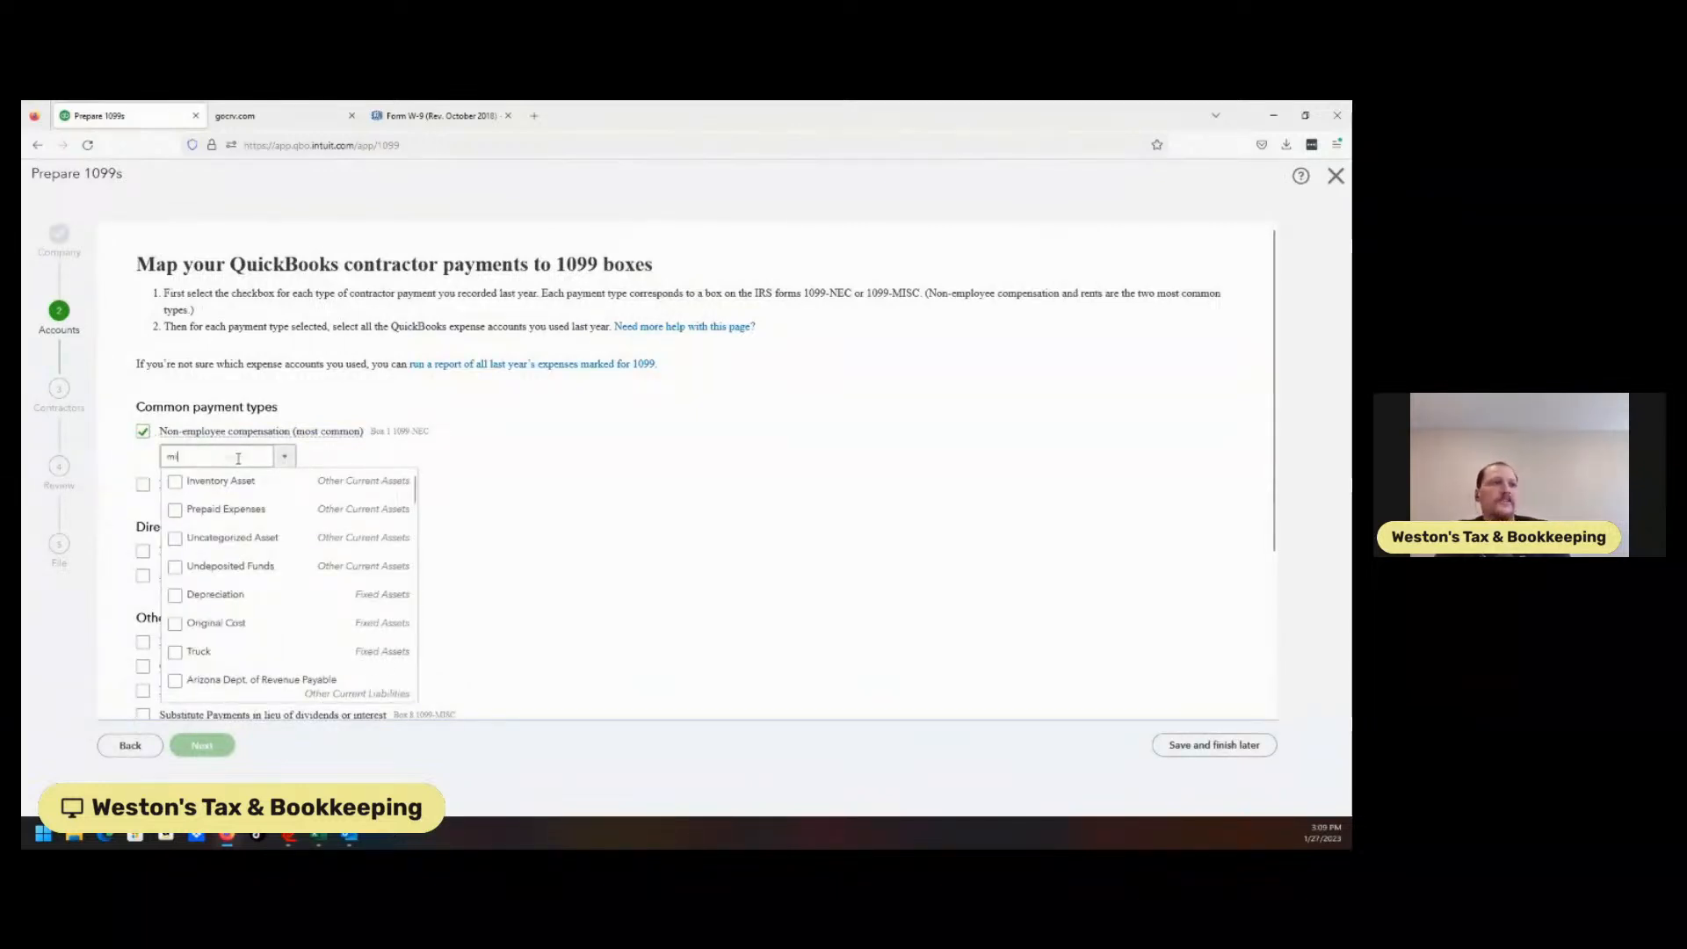
pyautogui.write('s')
pyautogui.click(174, 483)
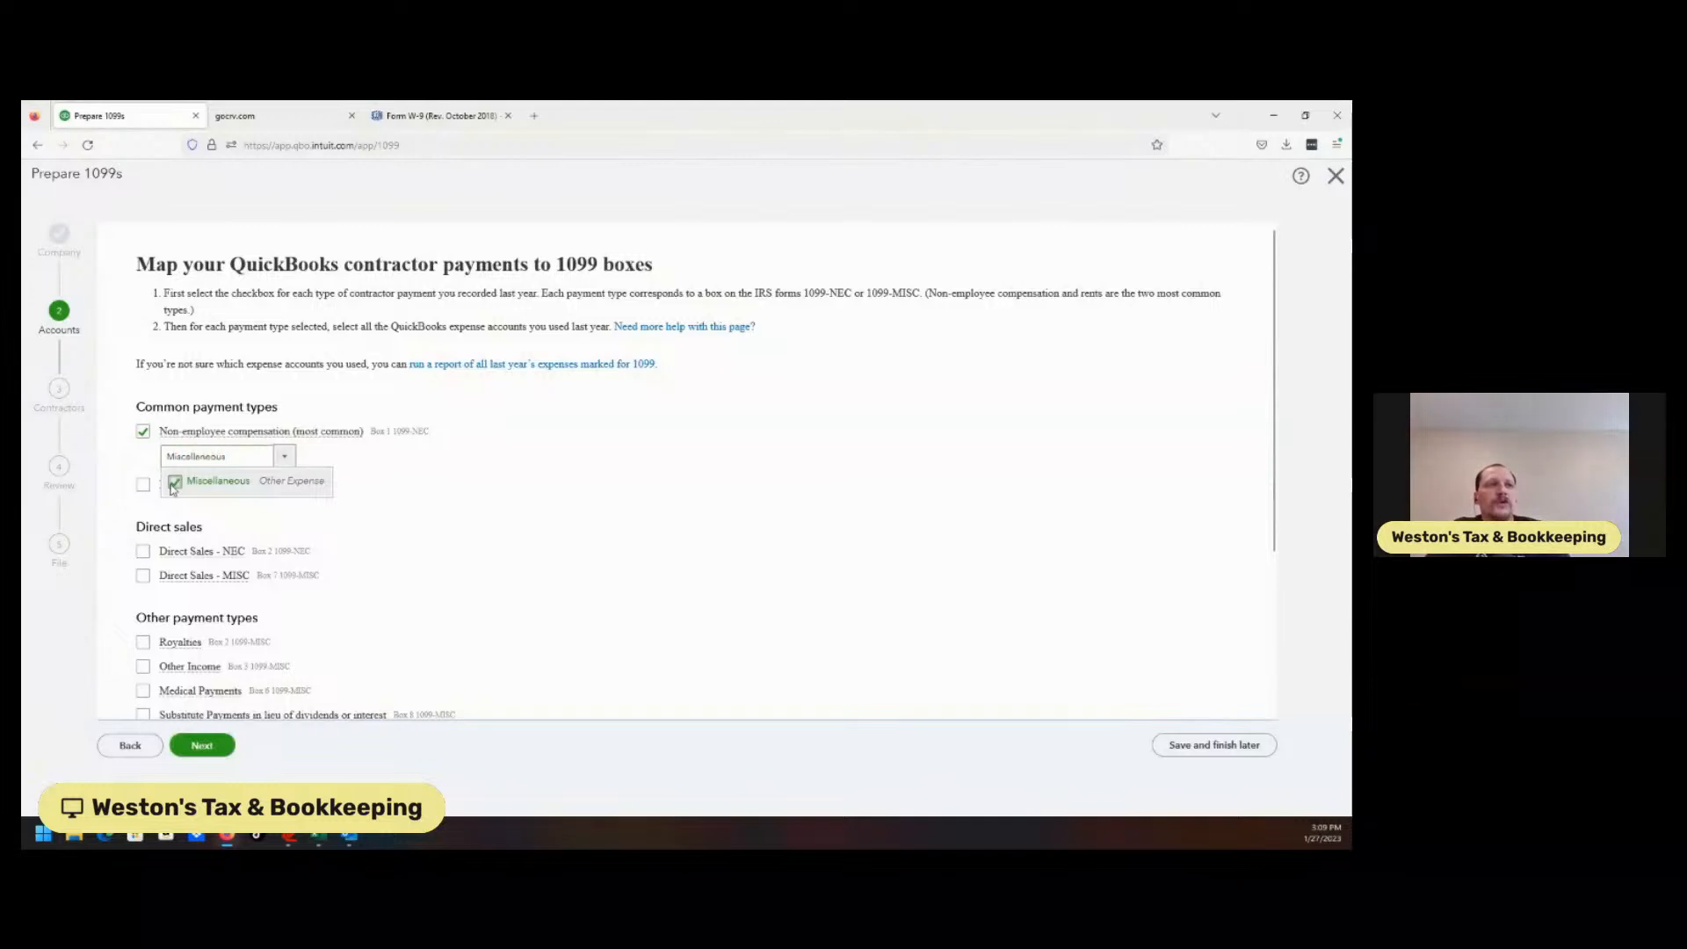
pyautogui.click(321, 773)
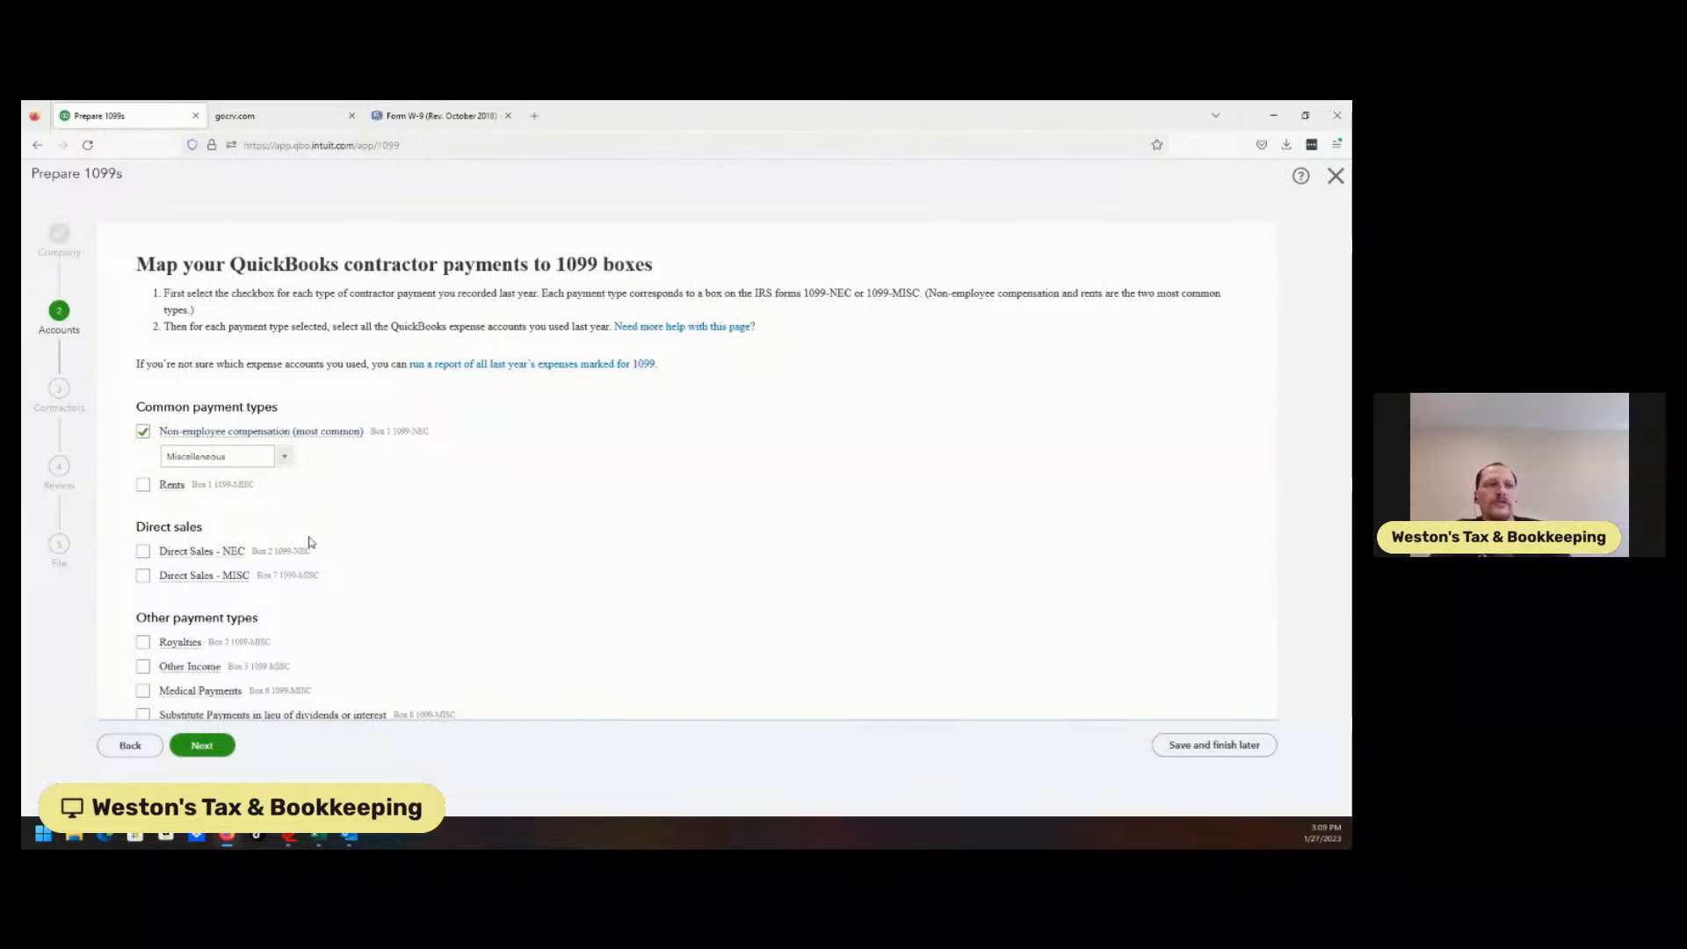
pyautogui.click(200, 746)
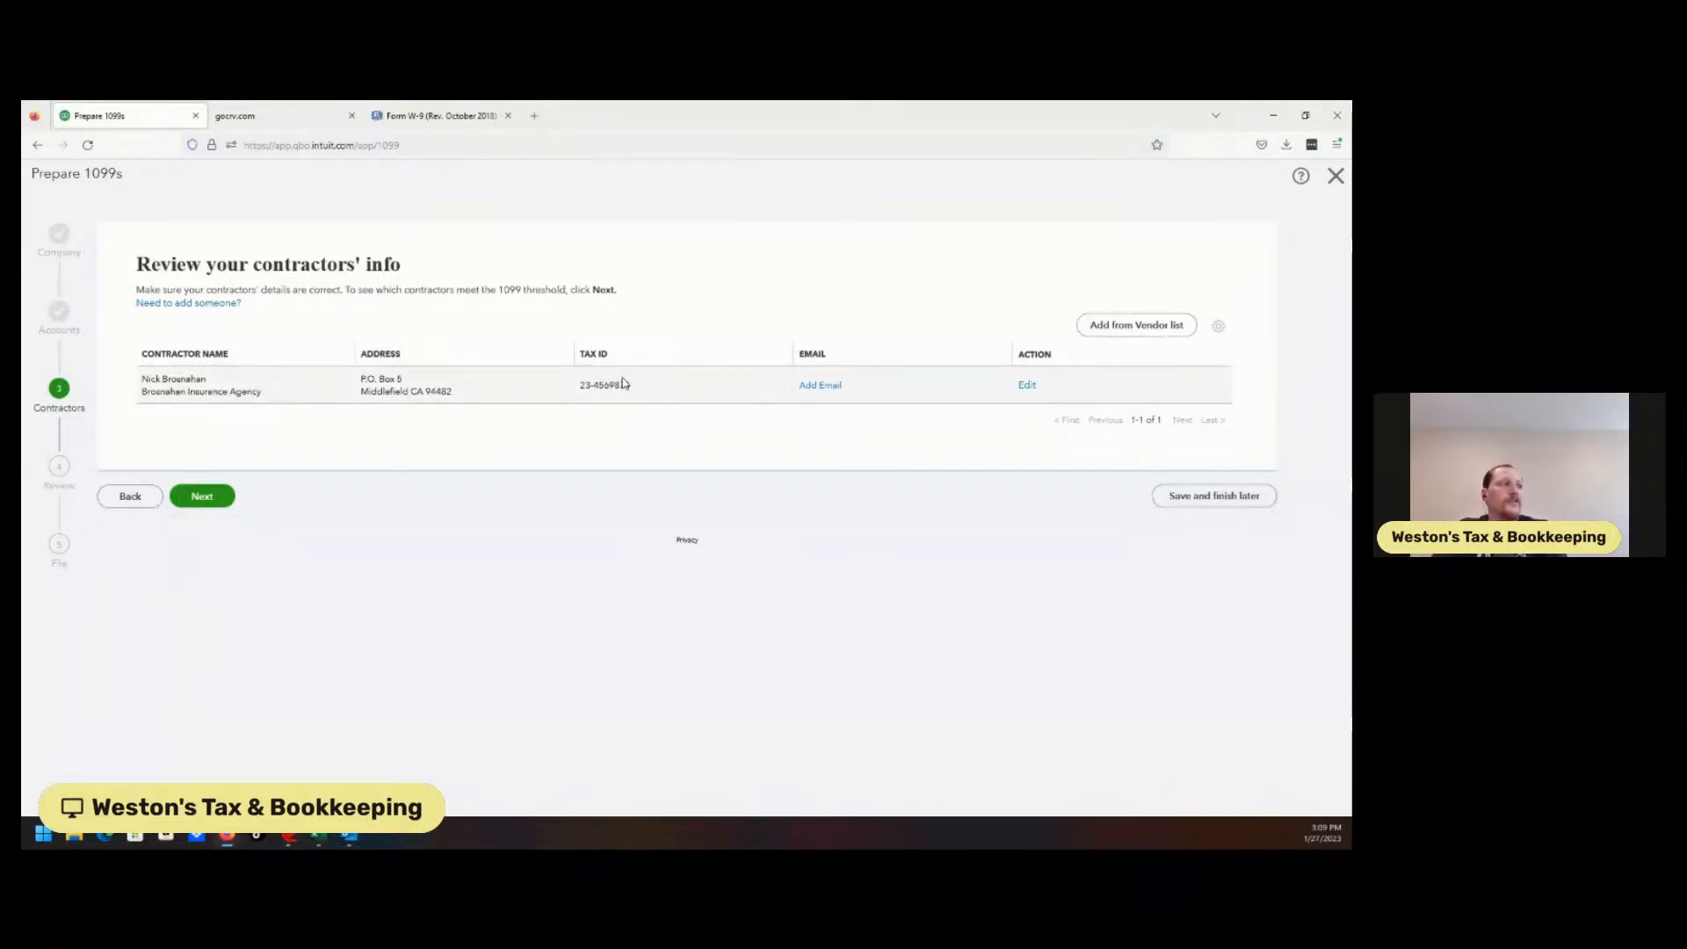
# Add the contractor's e-mail address to Brosnahan Insurance Agency's details and save.
pyautogui.click(1028, 385)
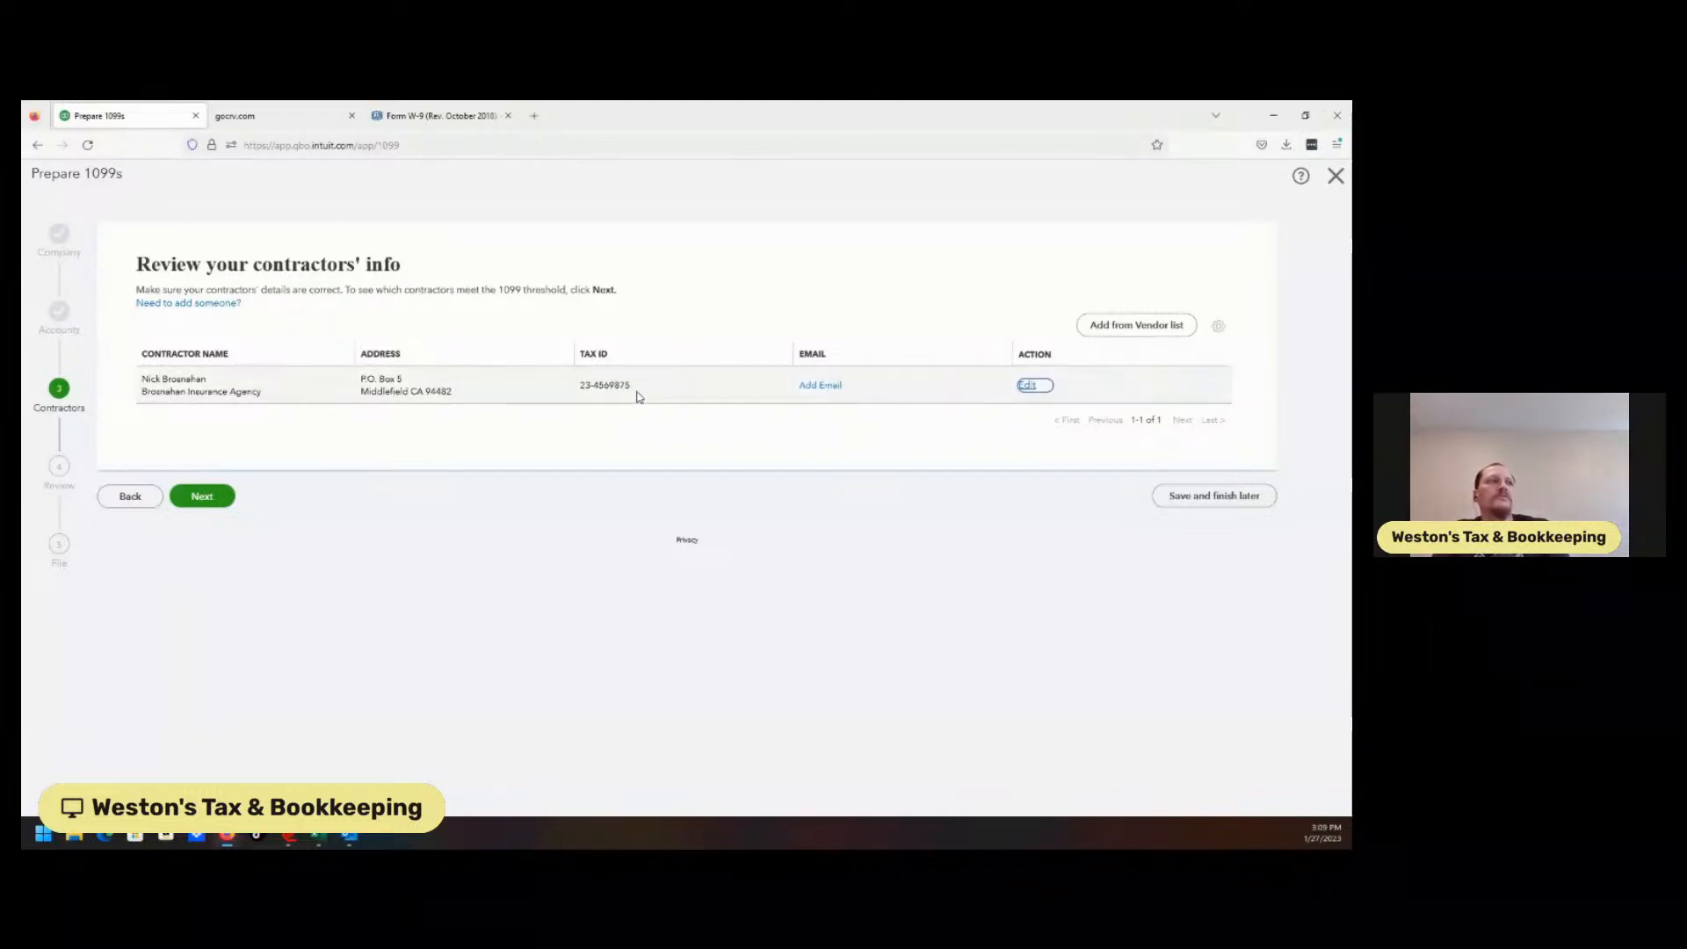
pyautogui.click(1030, 387)
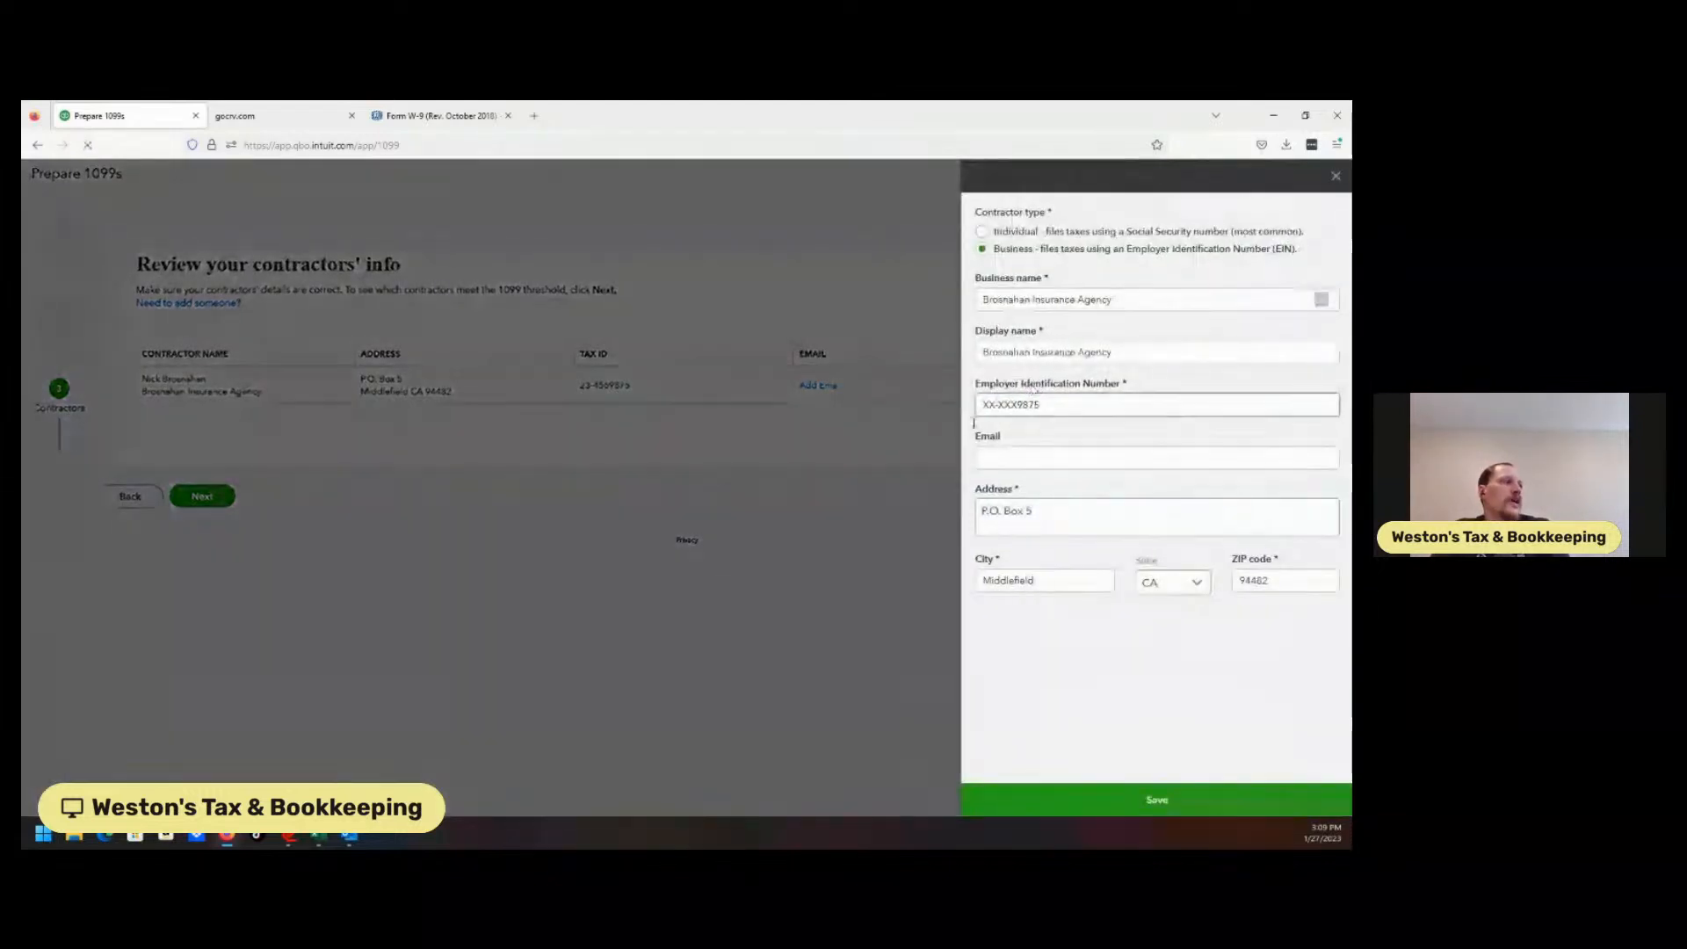
pyautogui.click(1028, 456)
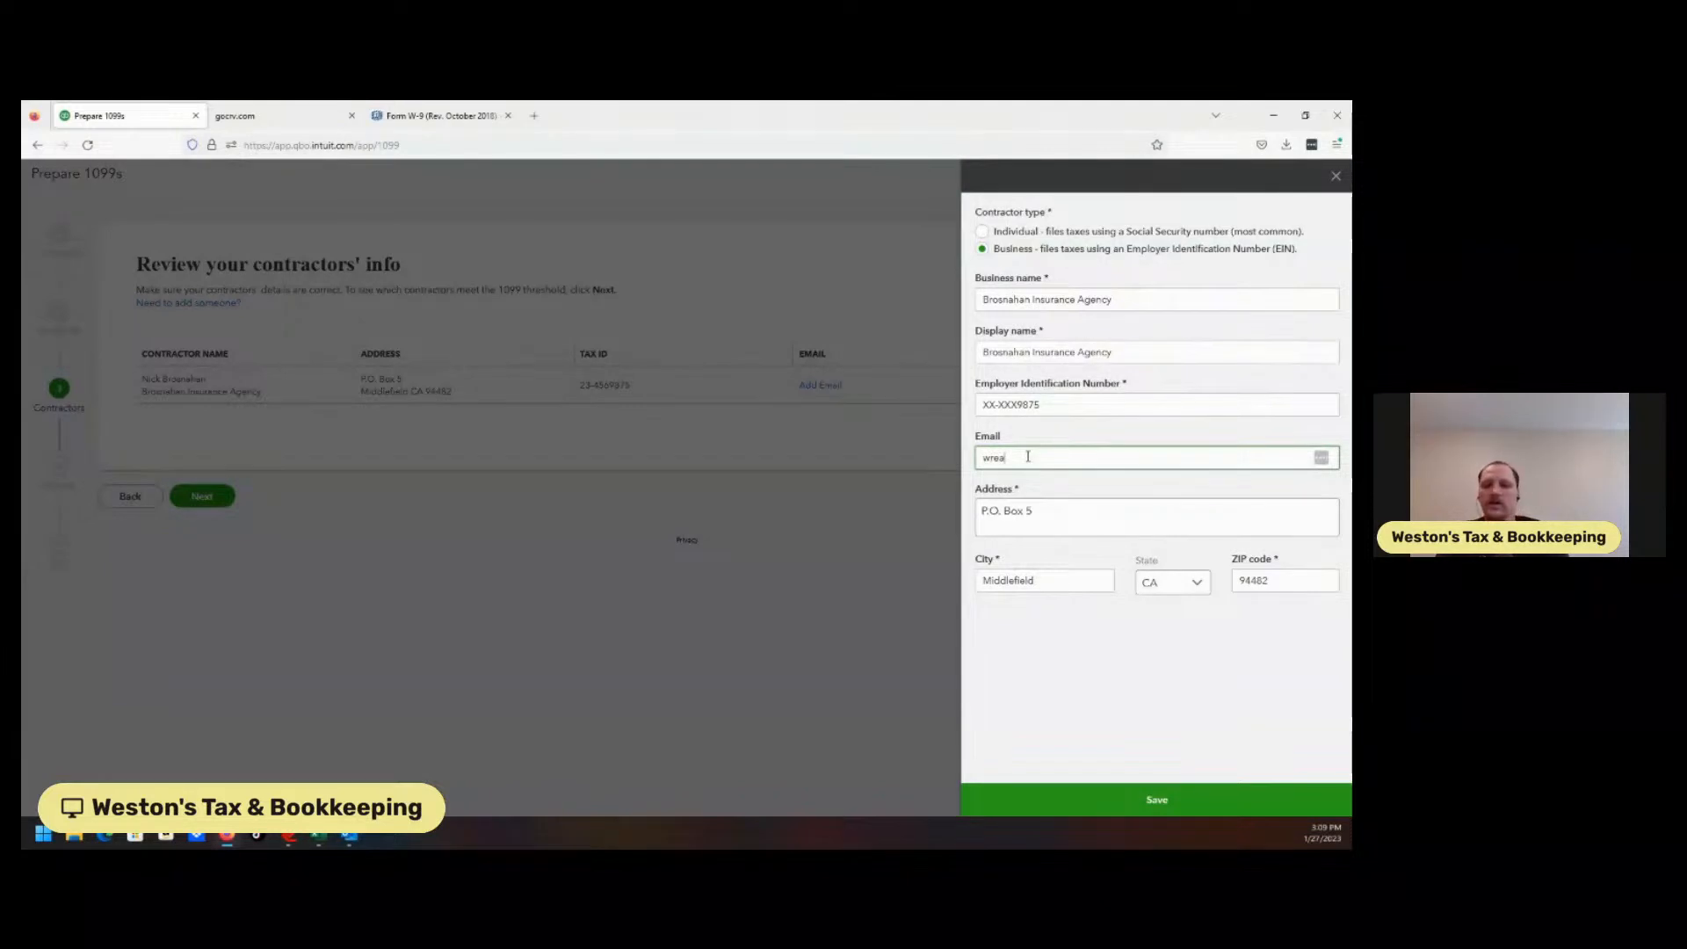
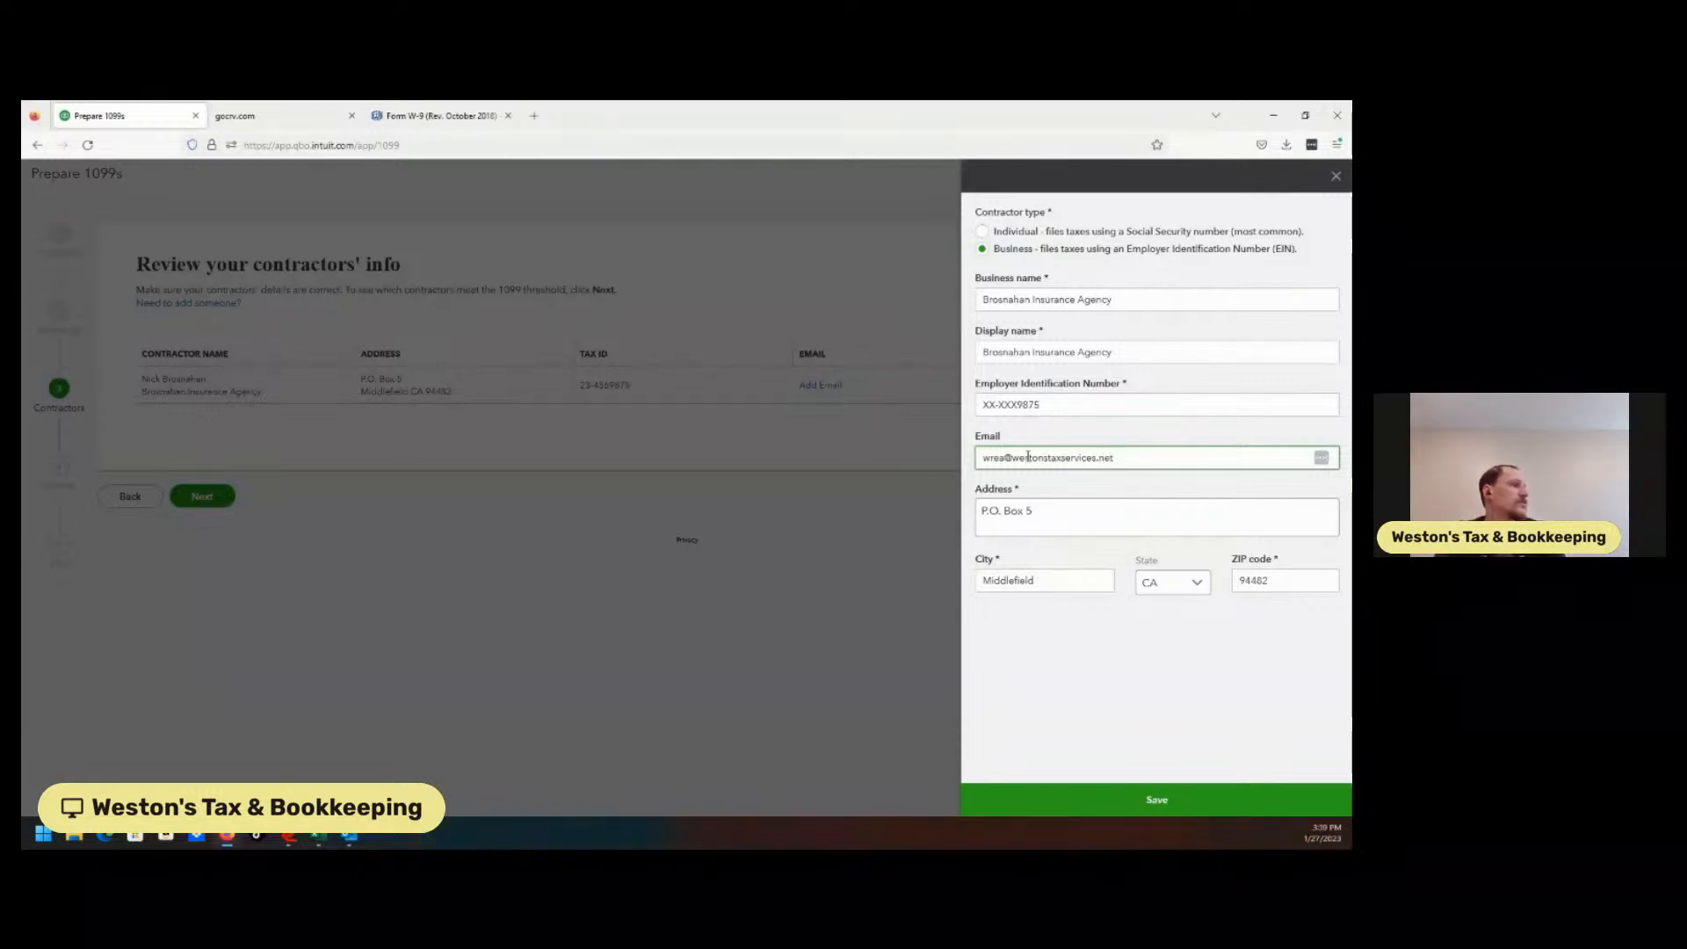
pyautogui.click(1153, 800)
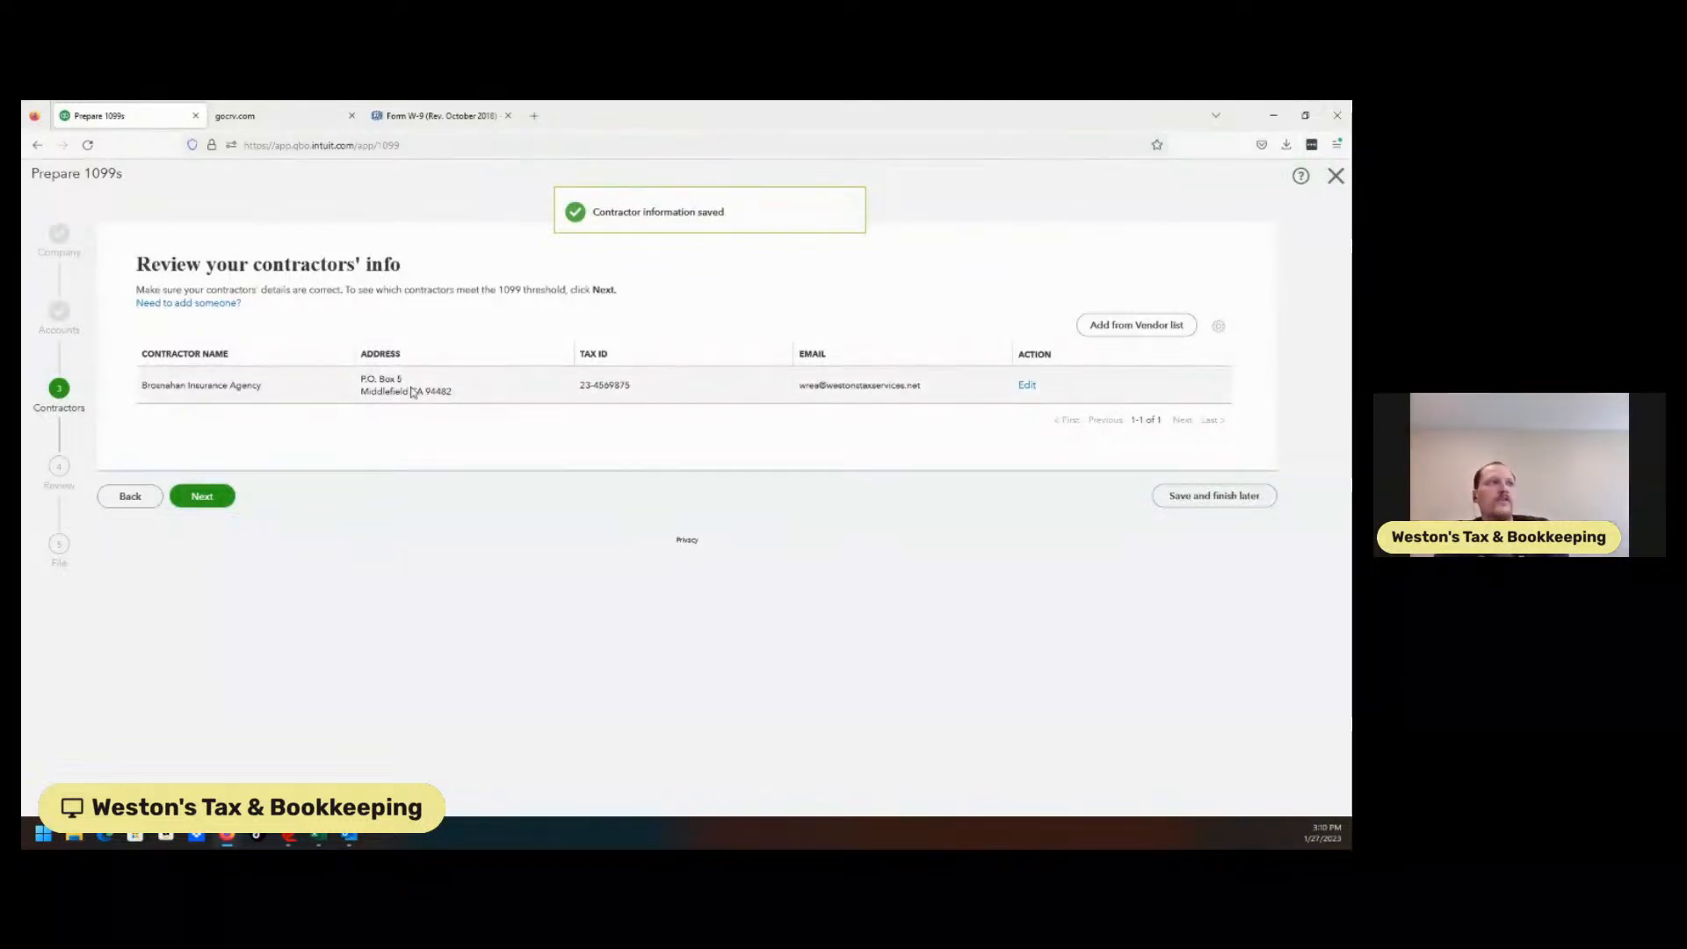
# Correct the contractor's mailing address, save, and advance to the payment check step.
pyautogui.click(1037, 388)
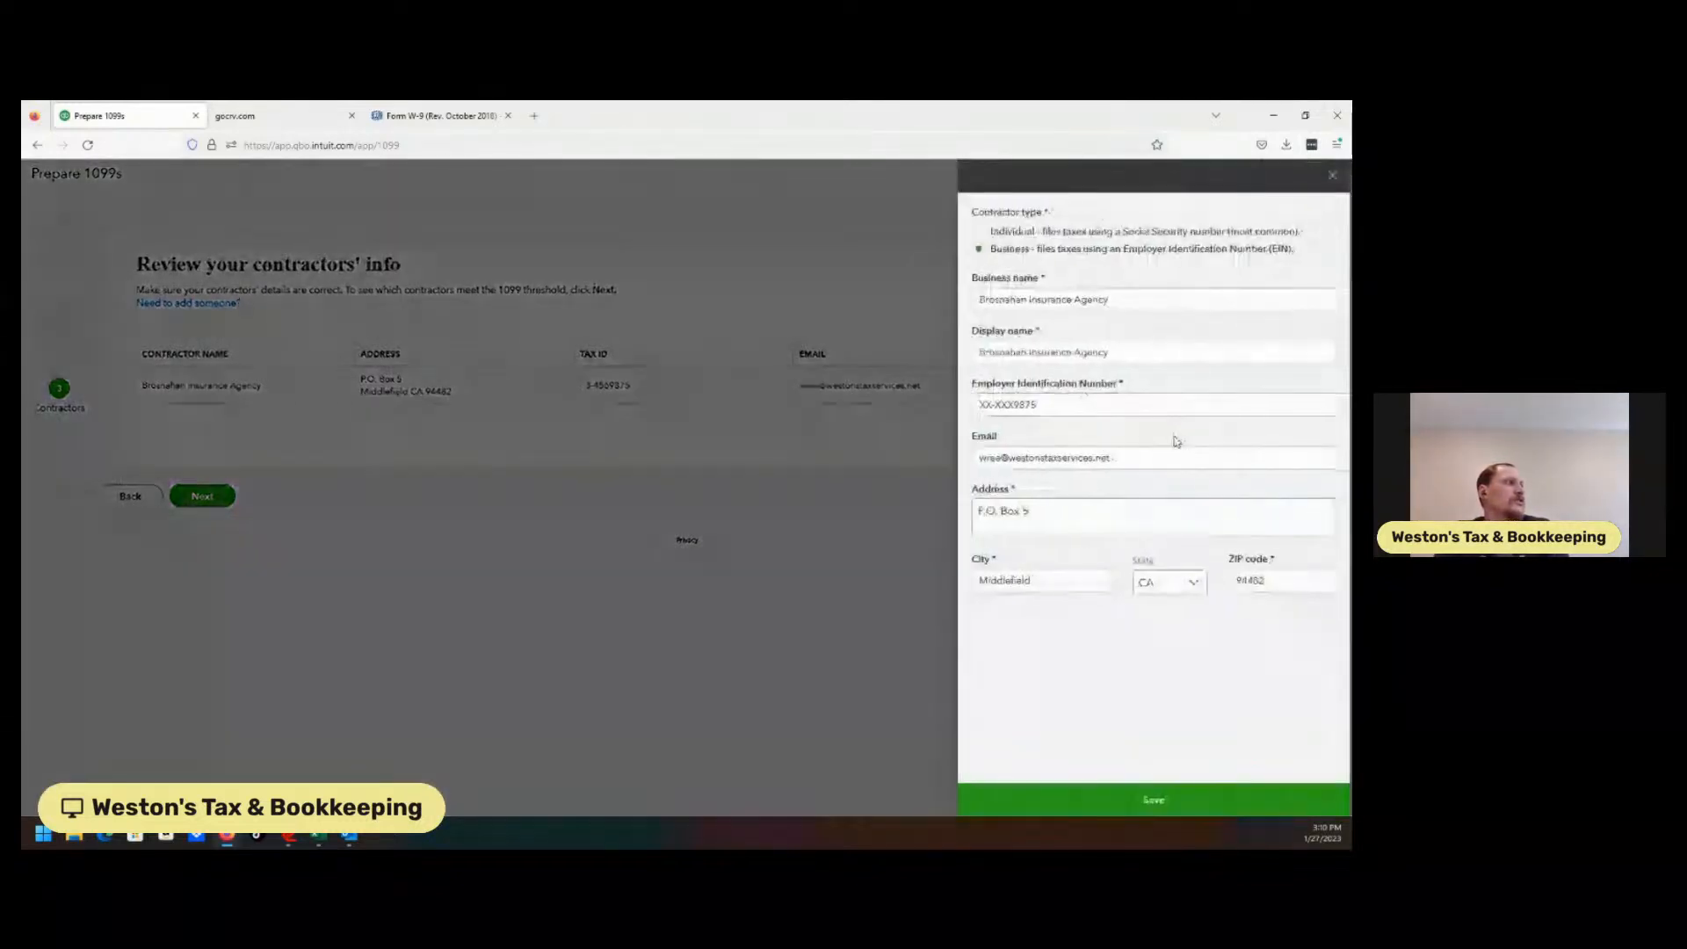
pyautogui.click(1102, 510)
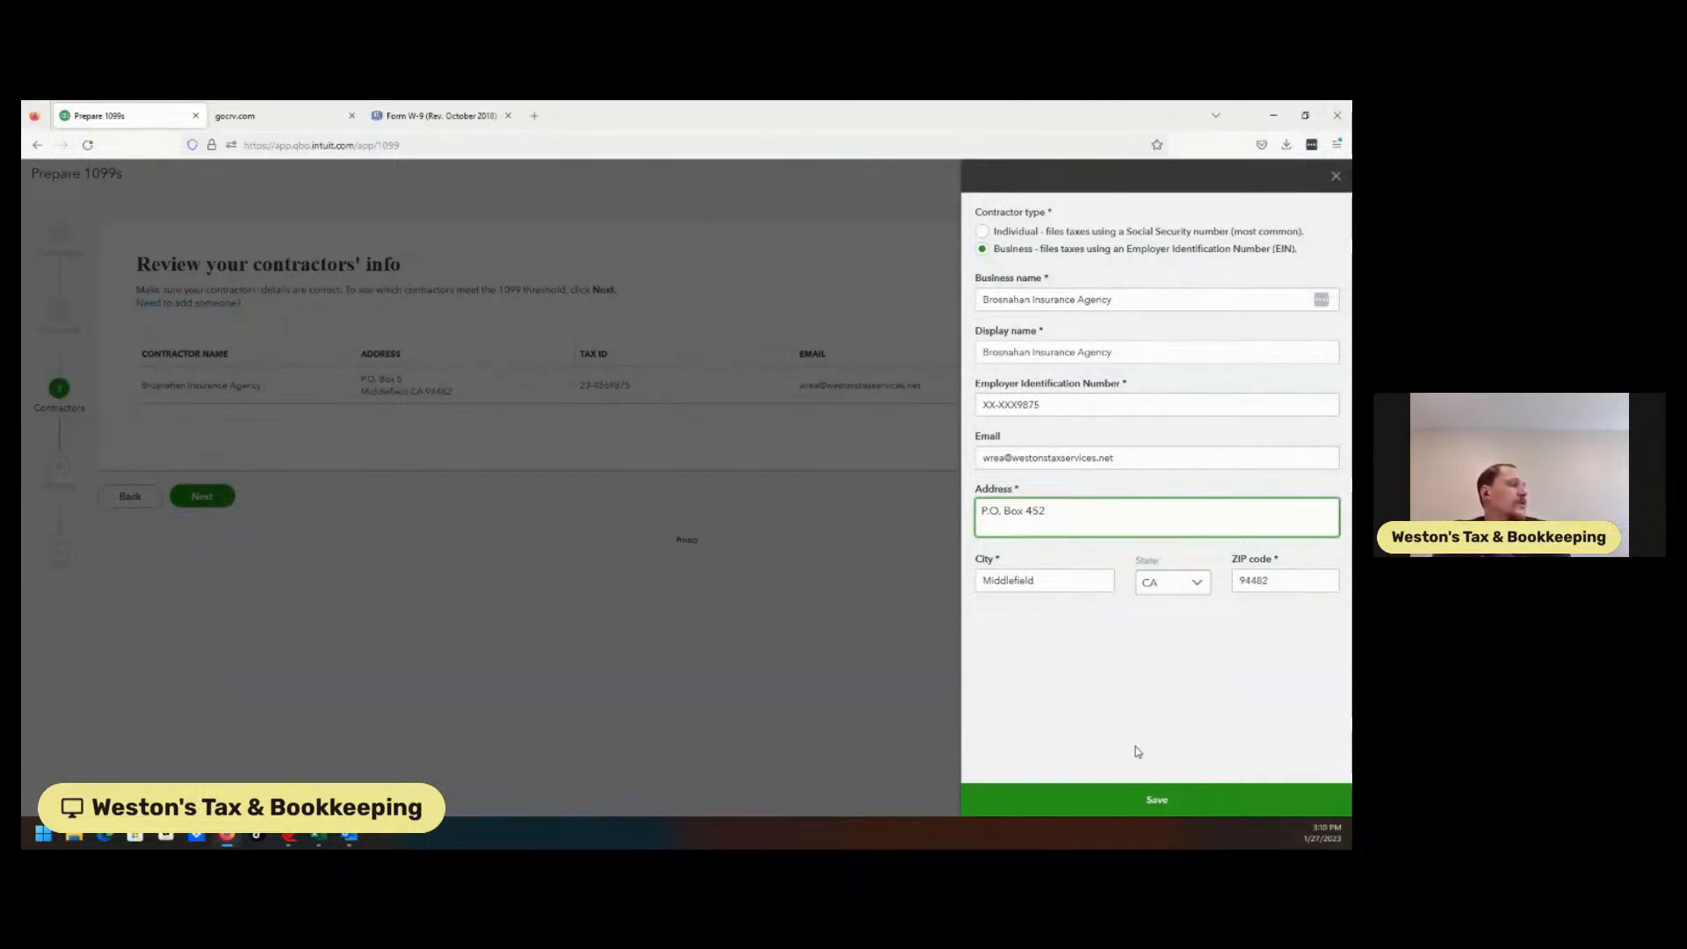
pyautogui.click(1156, 798)
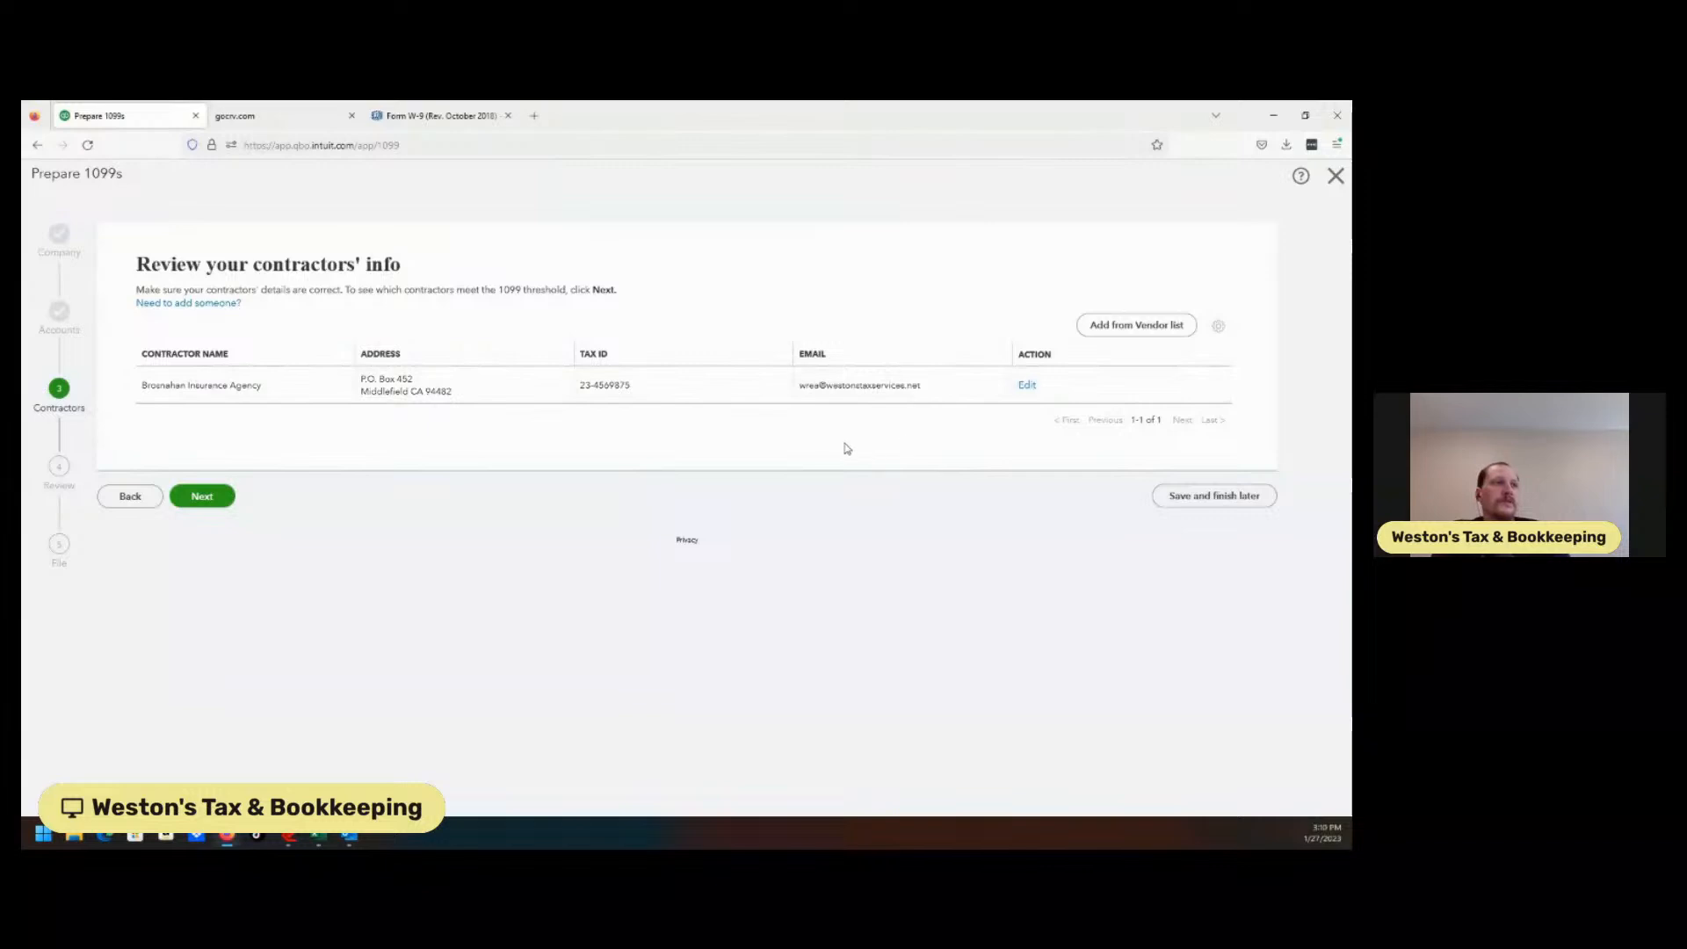
pyautogui.click(204, 497)
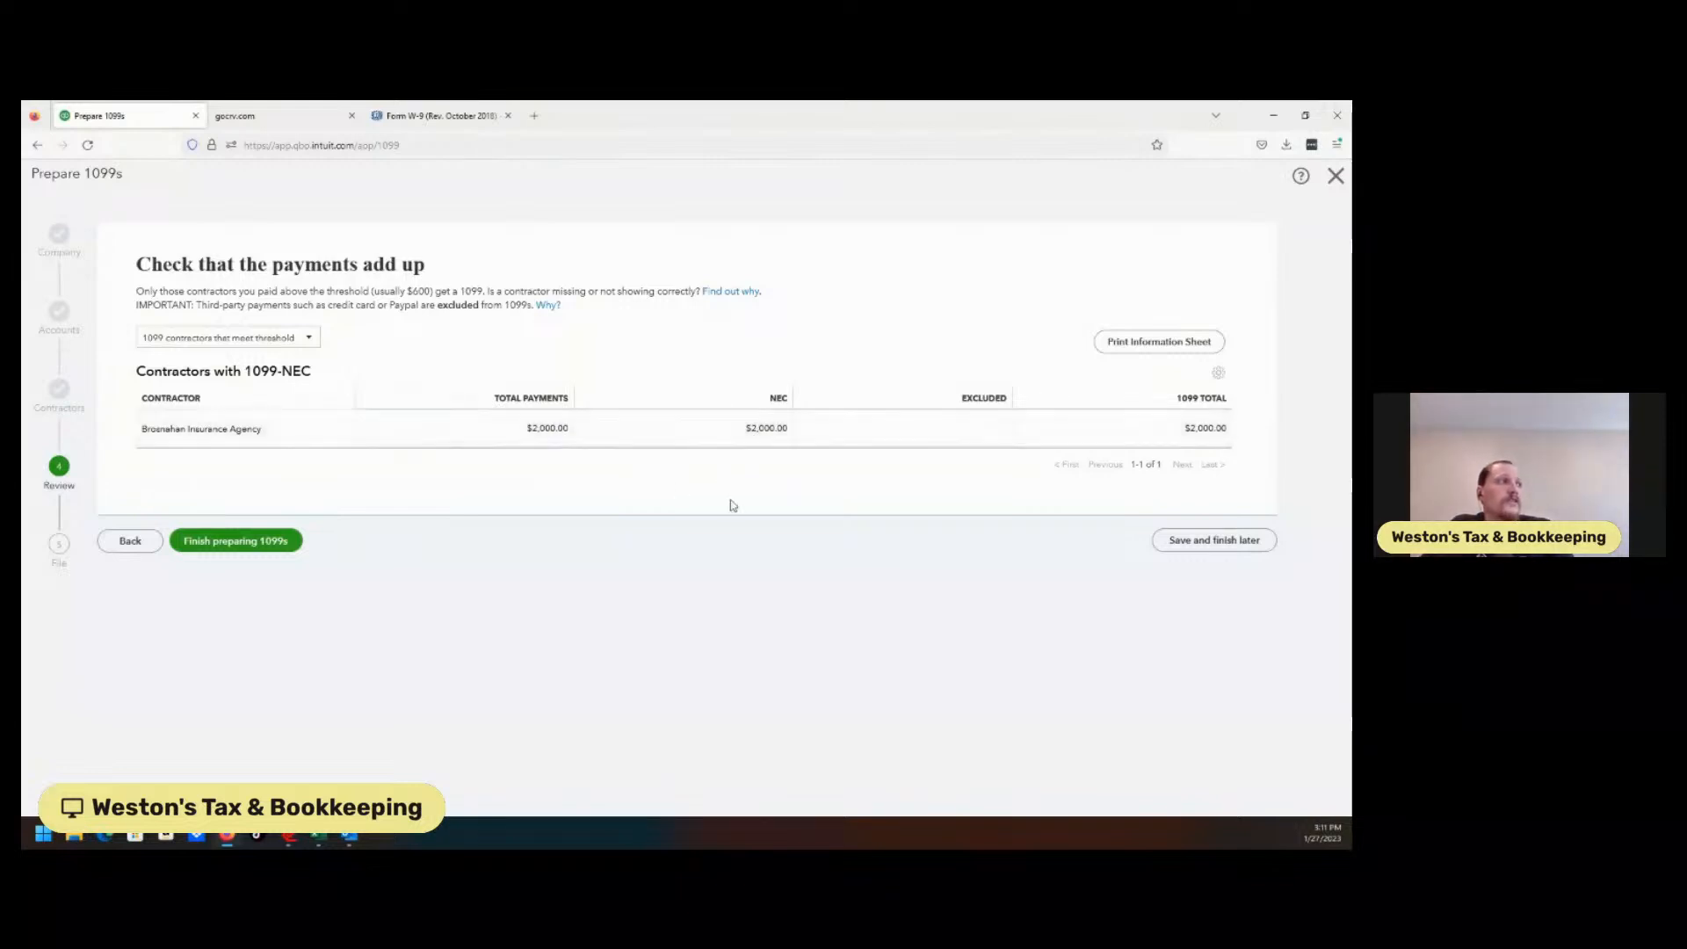
# Save the 1099 preparation progress to finish later.
pyautogui.click(1252, 540)
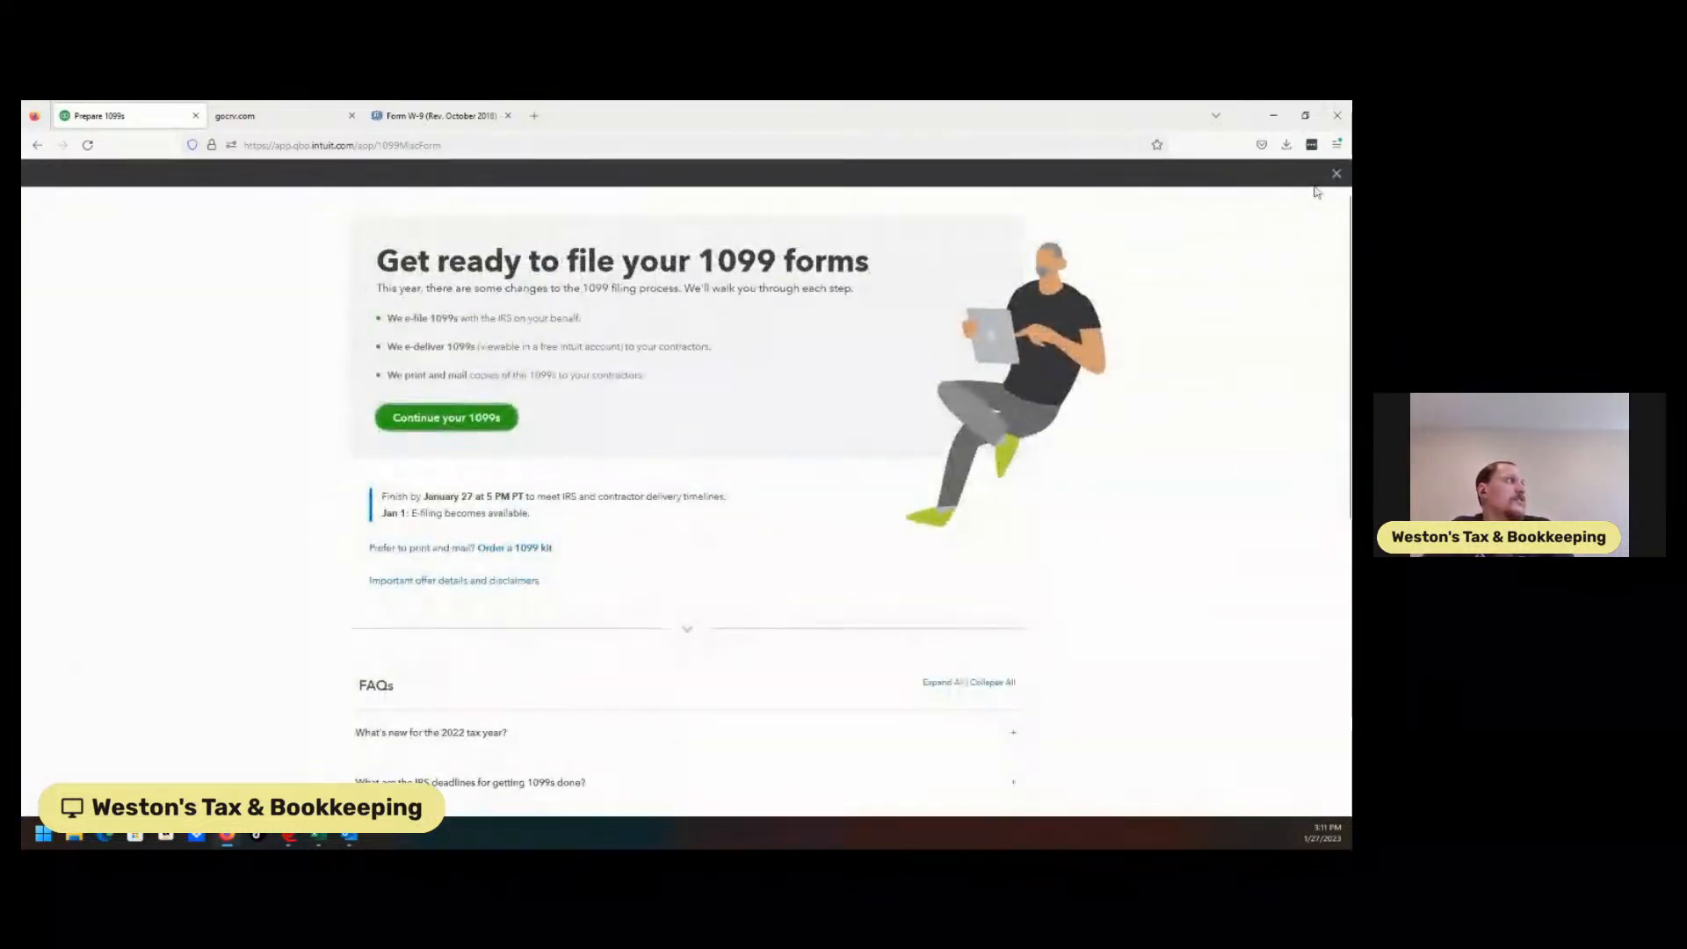
# From Expenses > Vendors, copy Brosnahan Insurance Agency's $2,000.00 Opening Balance bill.
pyautogui.click(1335, 174)
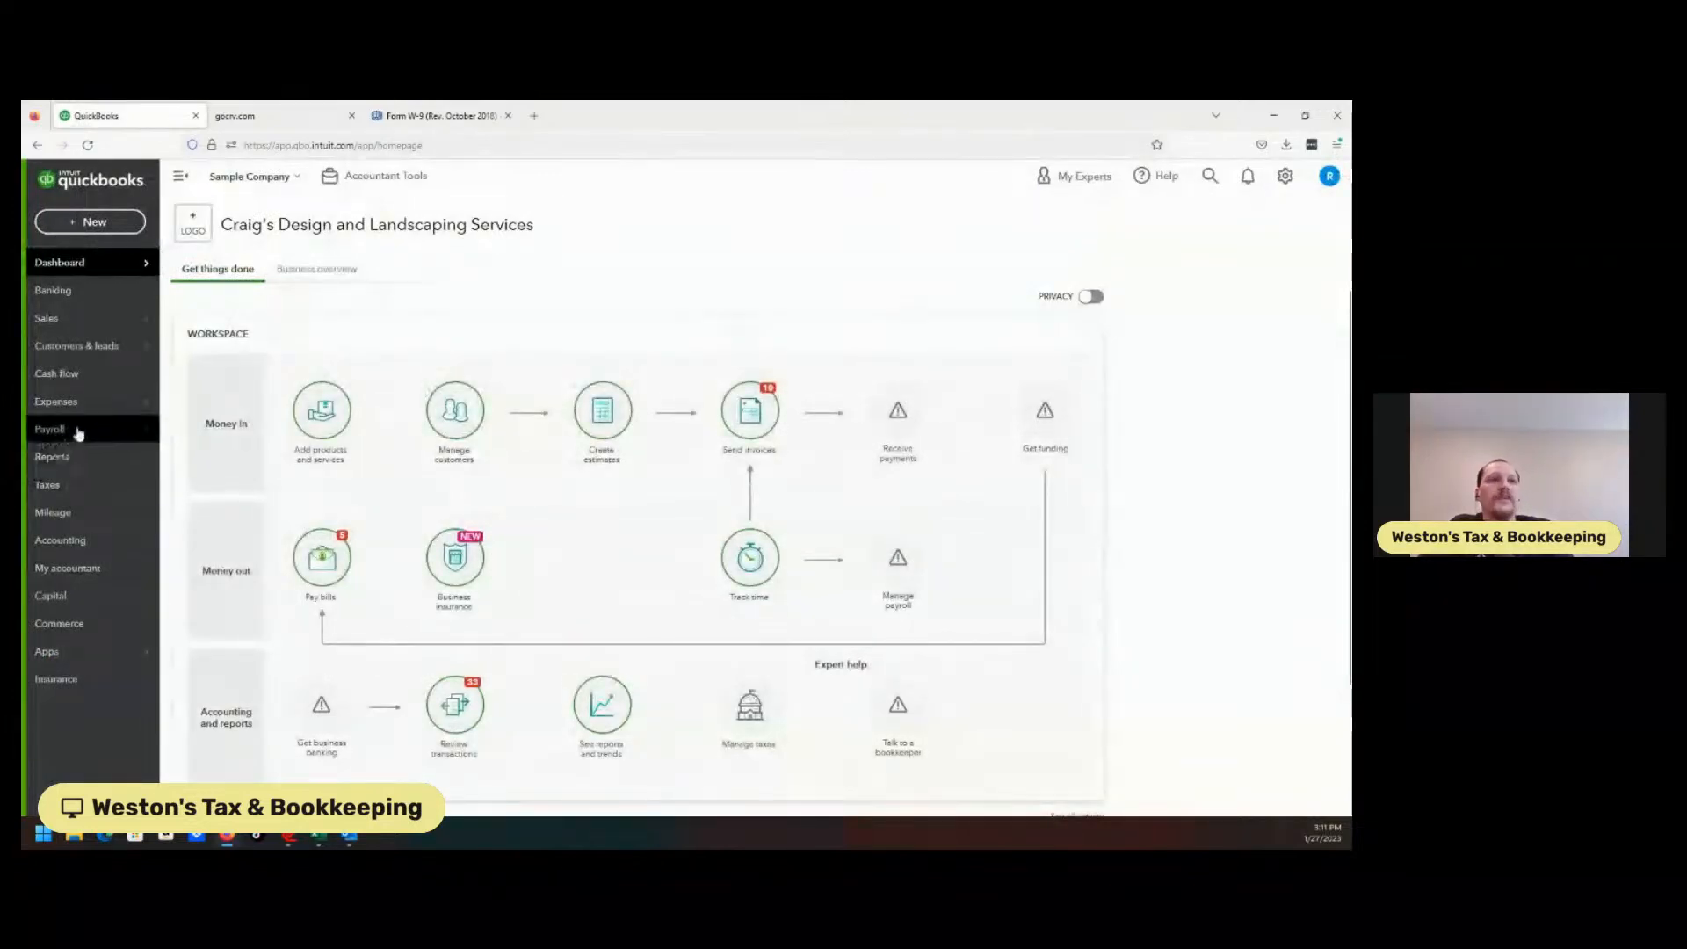
pyautogui.moveTo(123, 407)
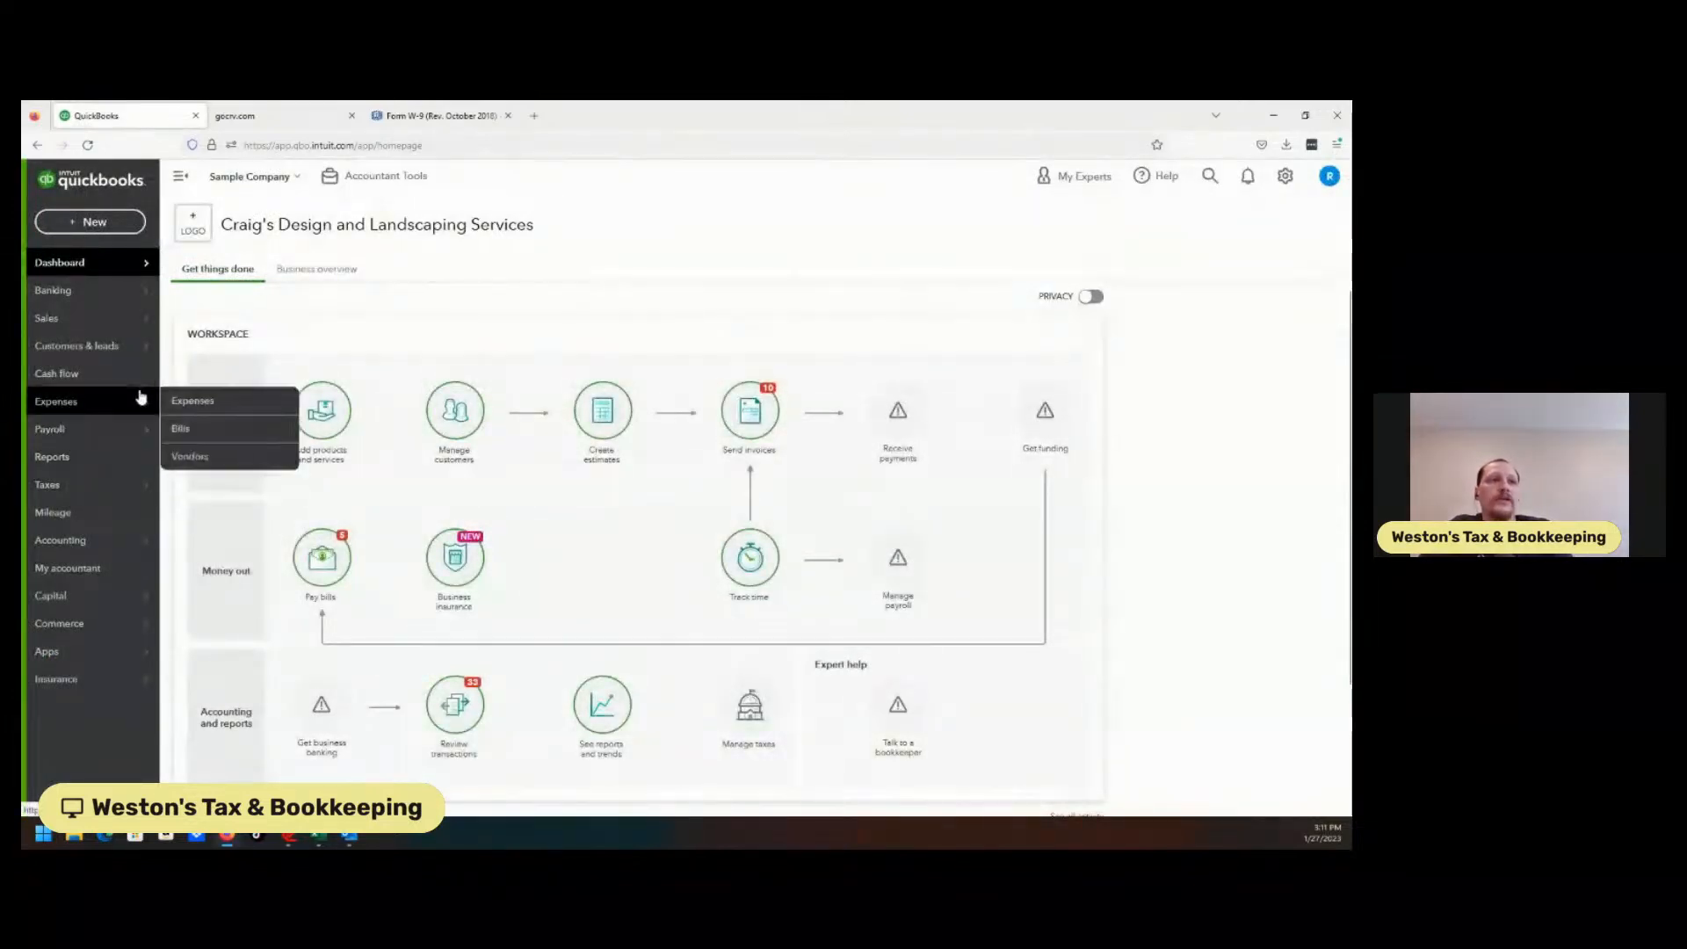
pyautogui.click(198, 456)
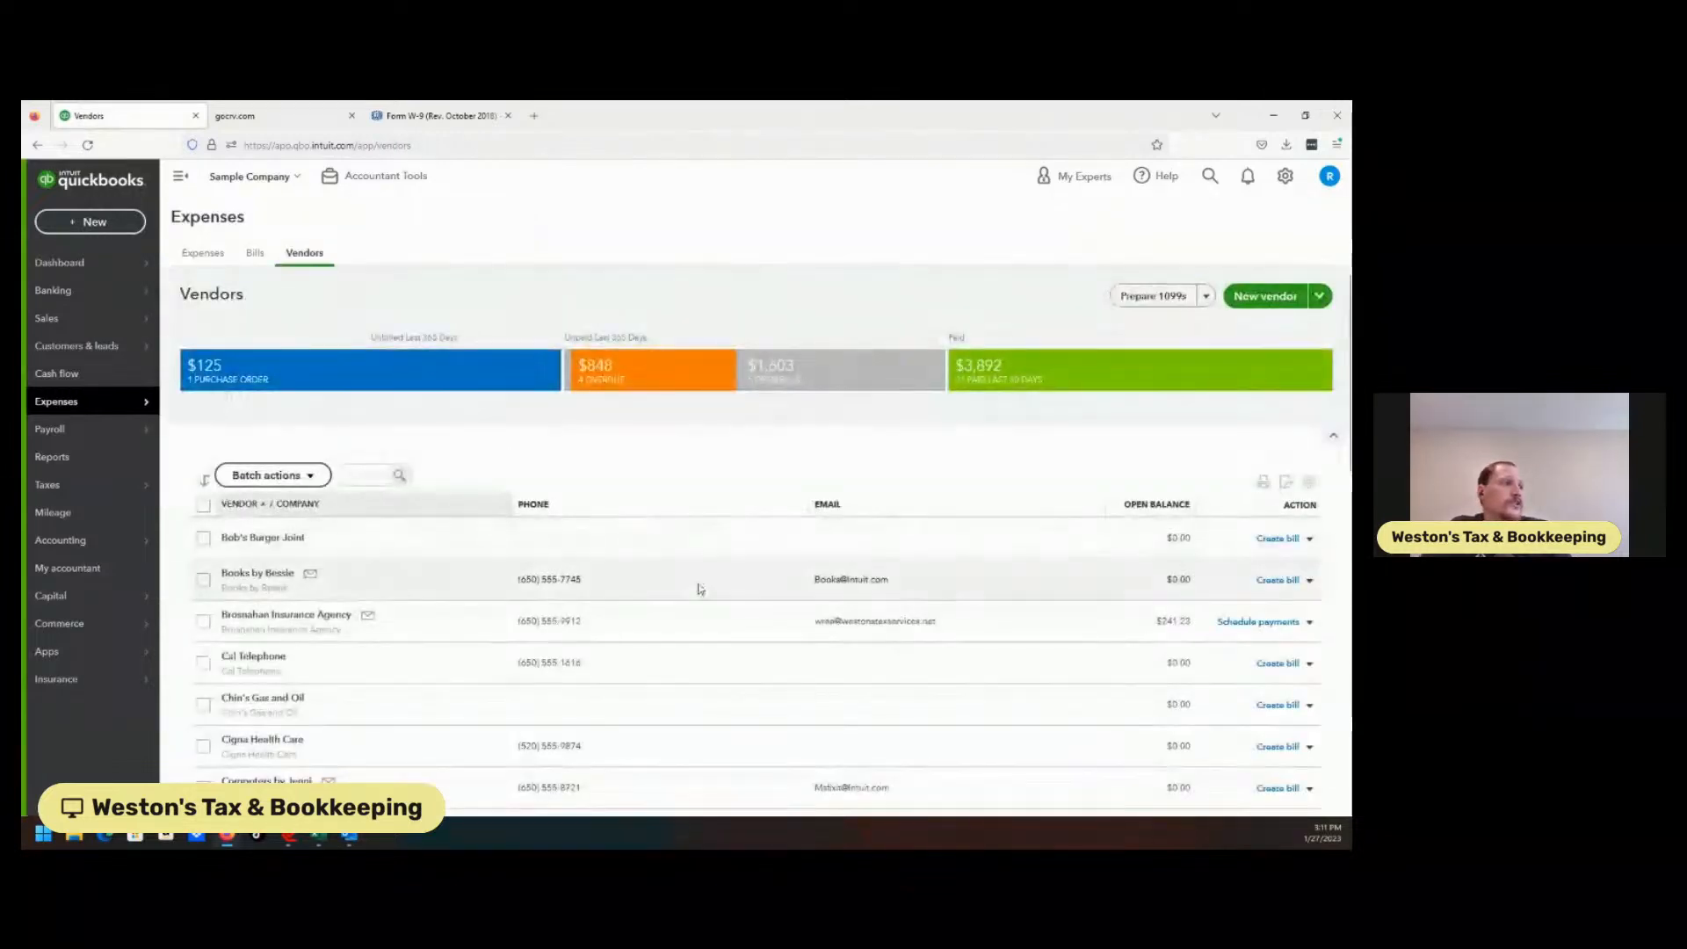
pyautogui.click(283, 624)
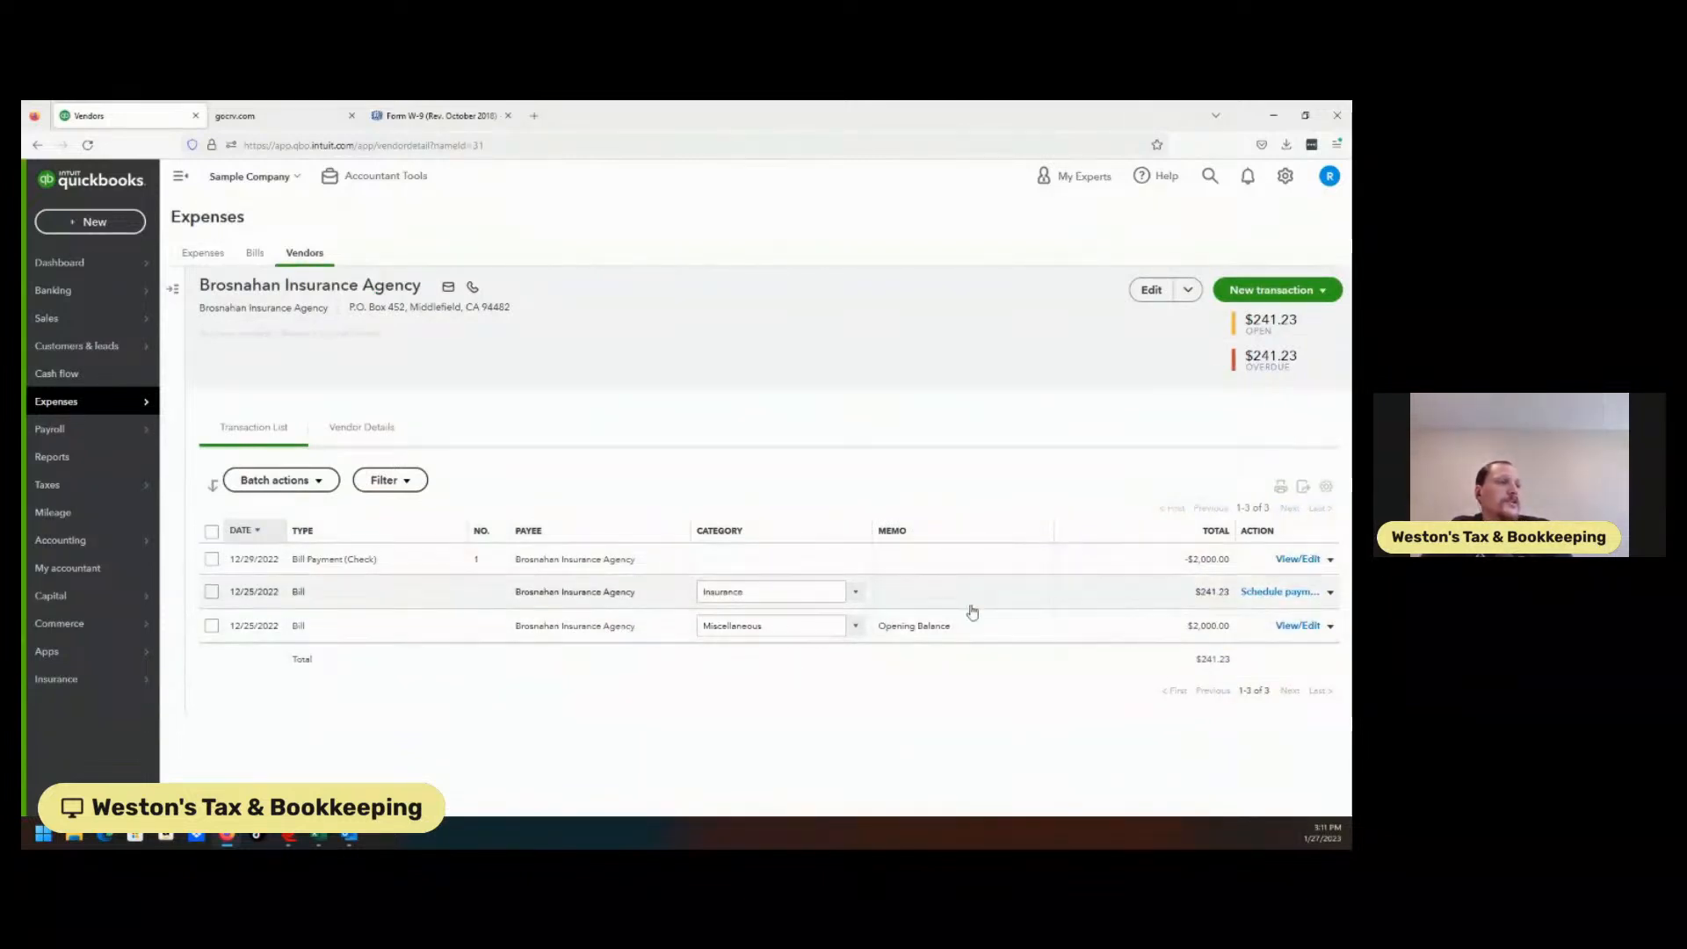
pyautogui.click(1330, 629)
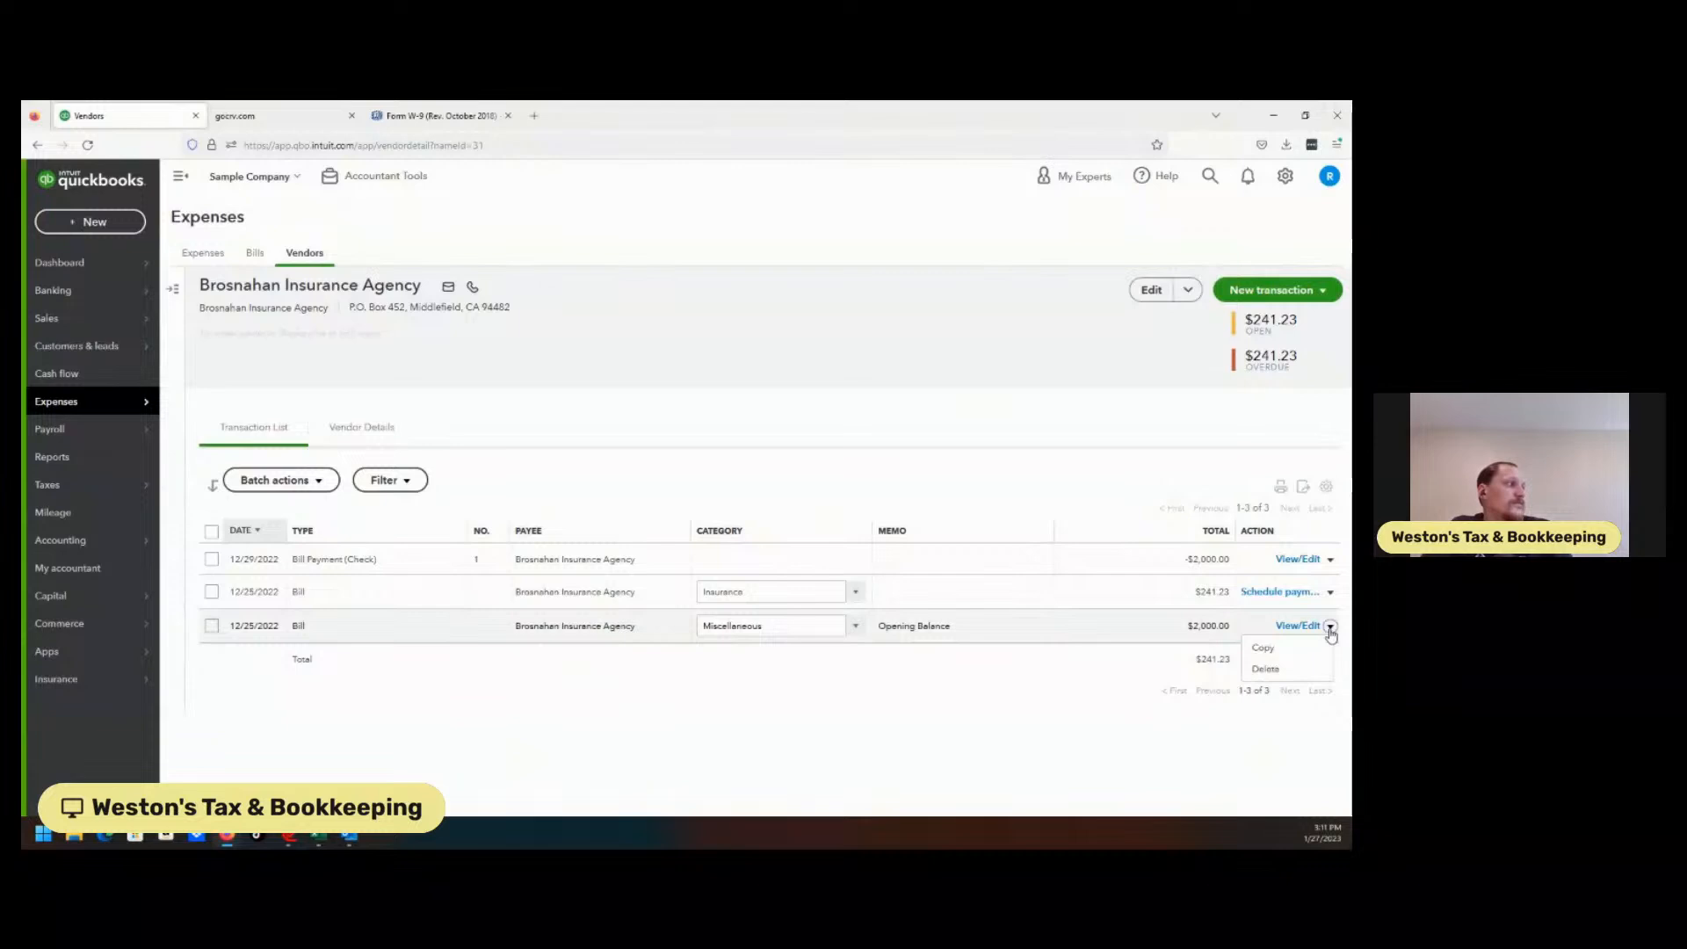
pyautogui.click(1263, 649)
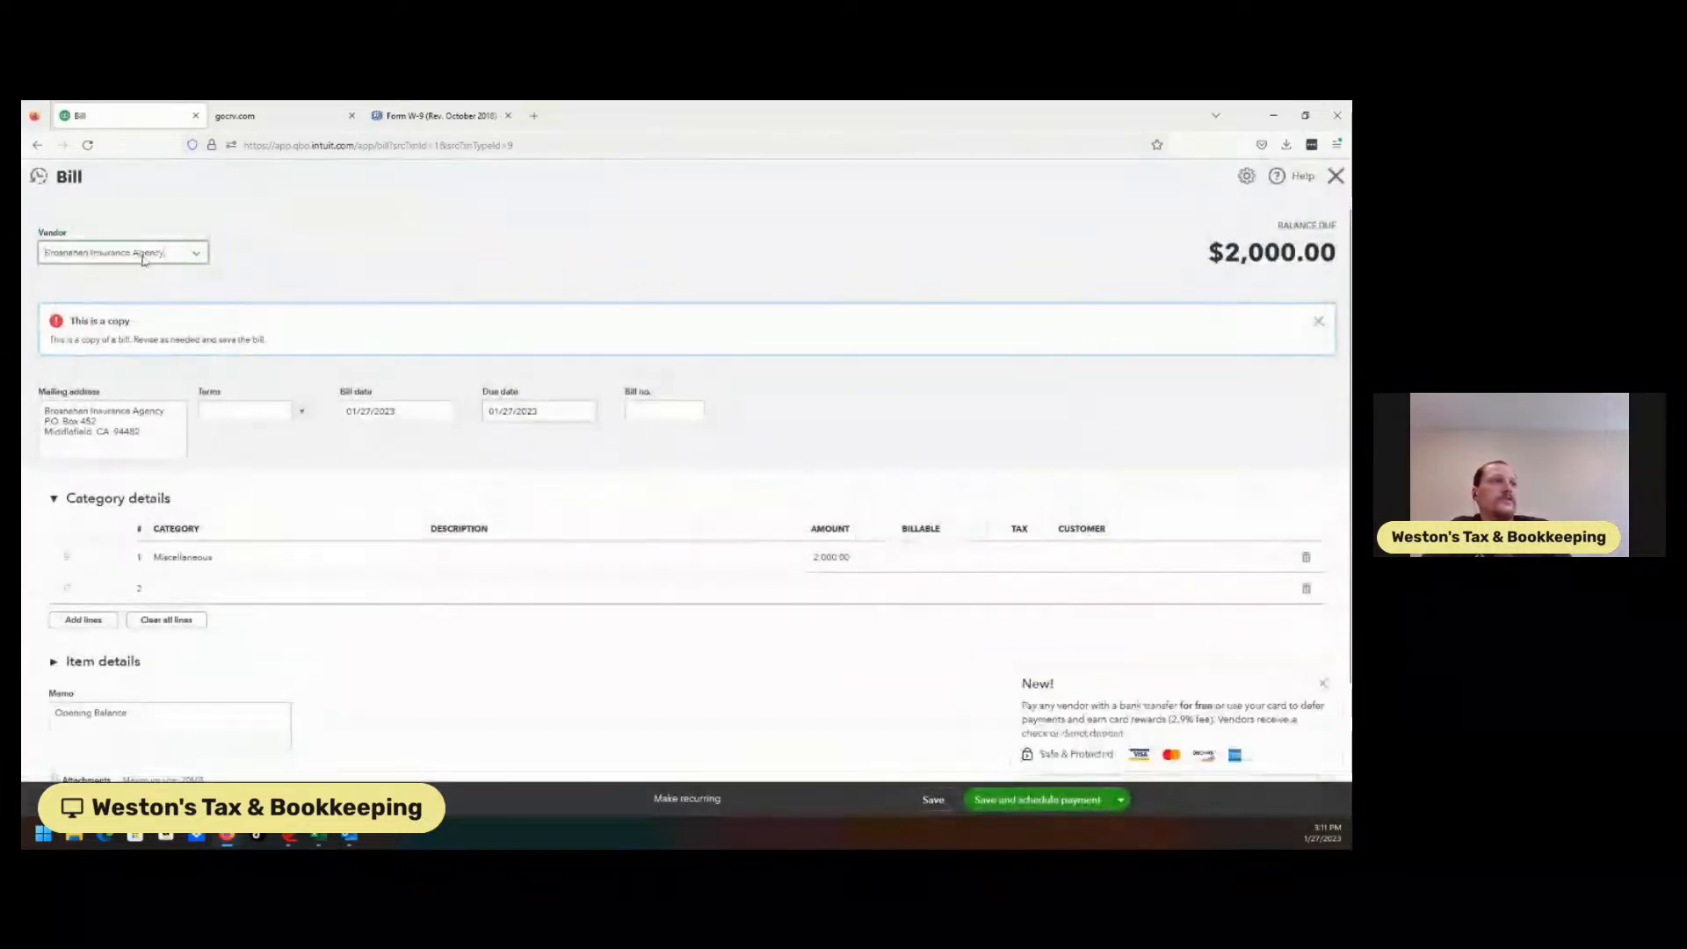
# Change the copied bill to $3,000.00 dated 12/21/2022, then save and close it.
pyautogui.click(815, 598)
pyautogui.write('30')
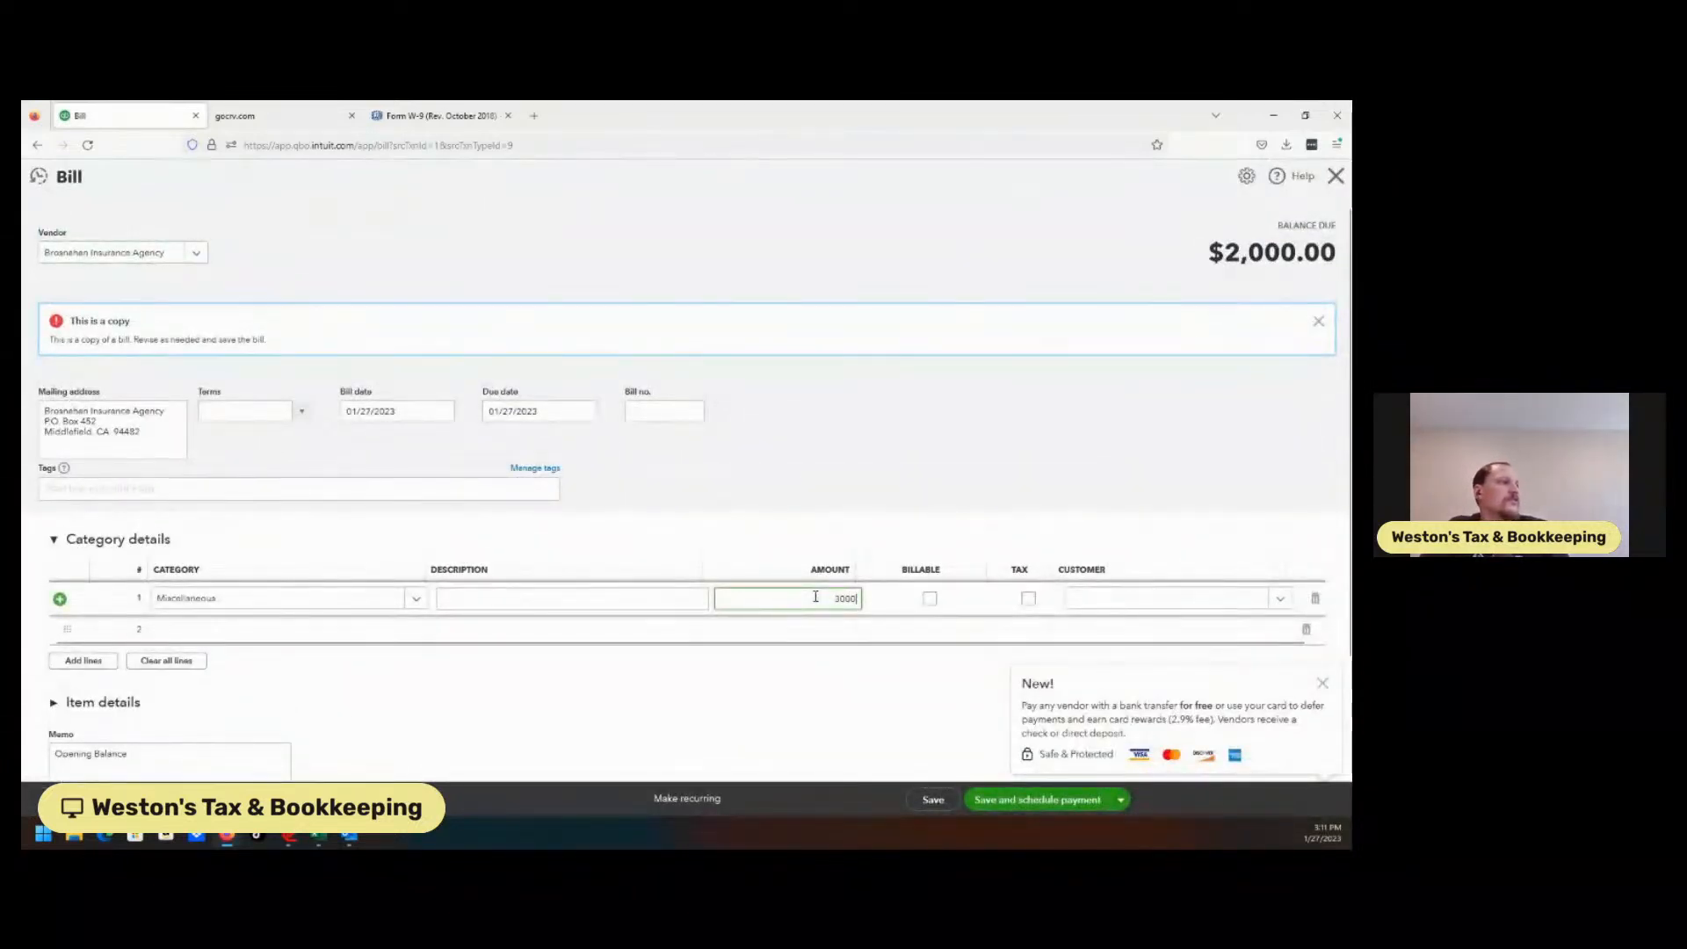
pyautogui.click(799, 508)
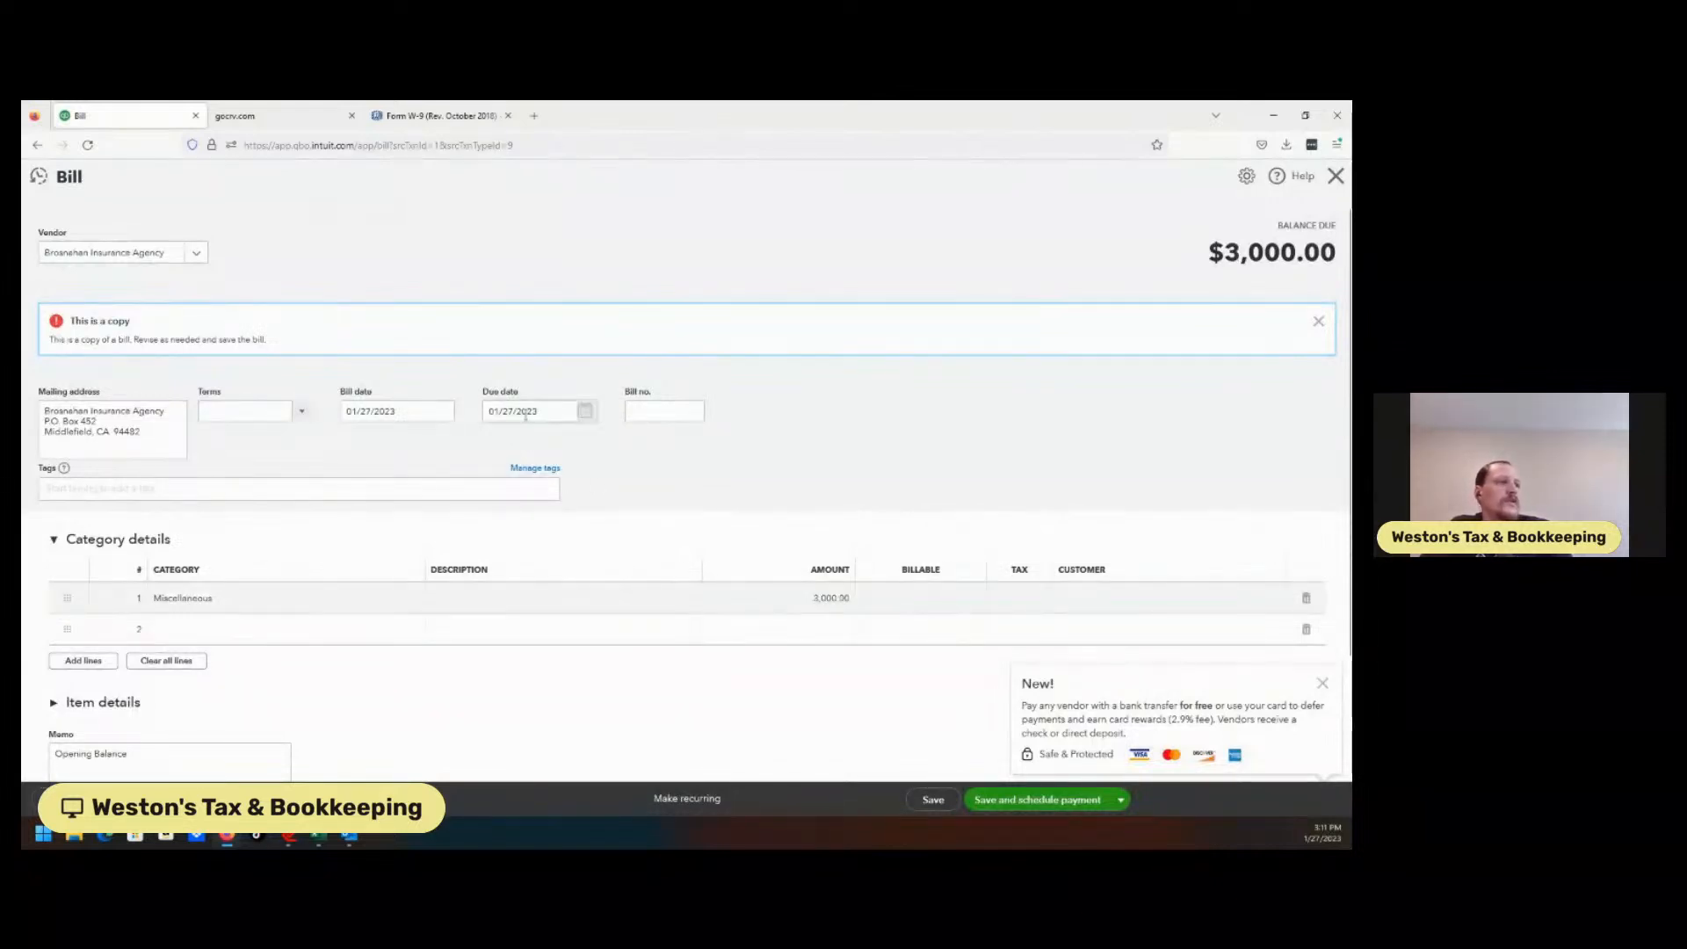
pyautogui.click(444, 411)
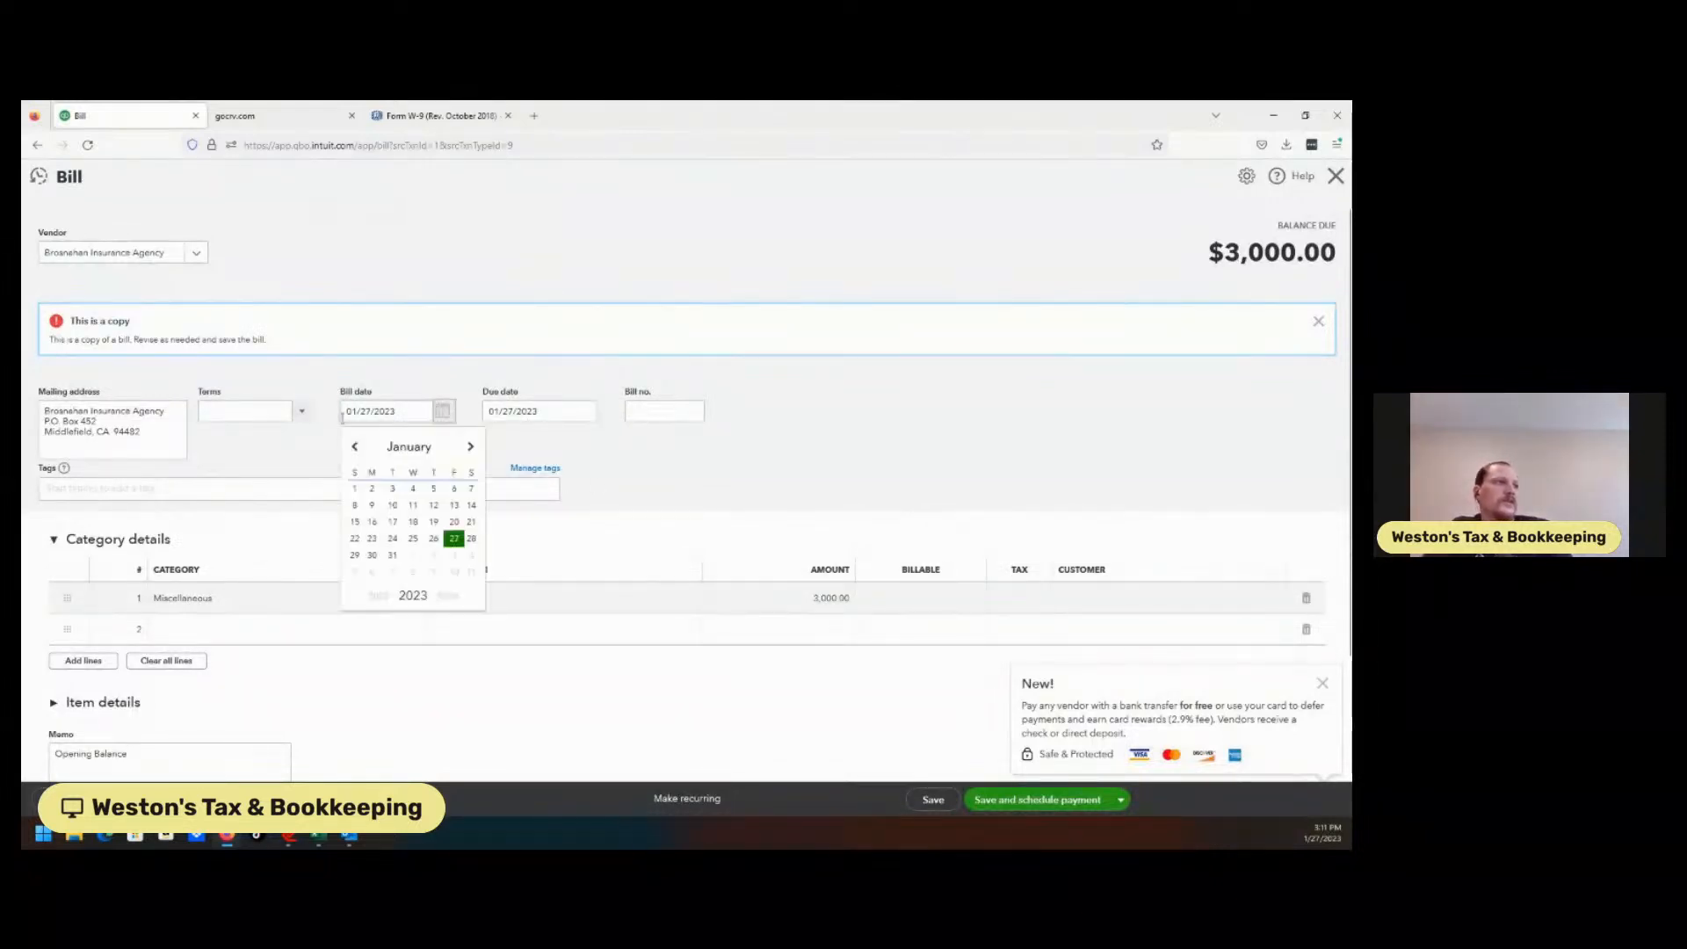
pyautogui.click(356, 449)
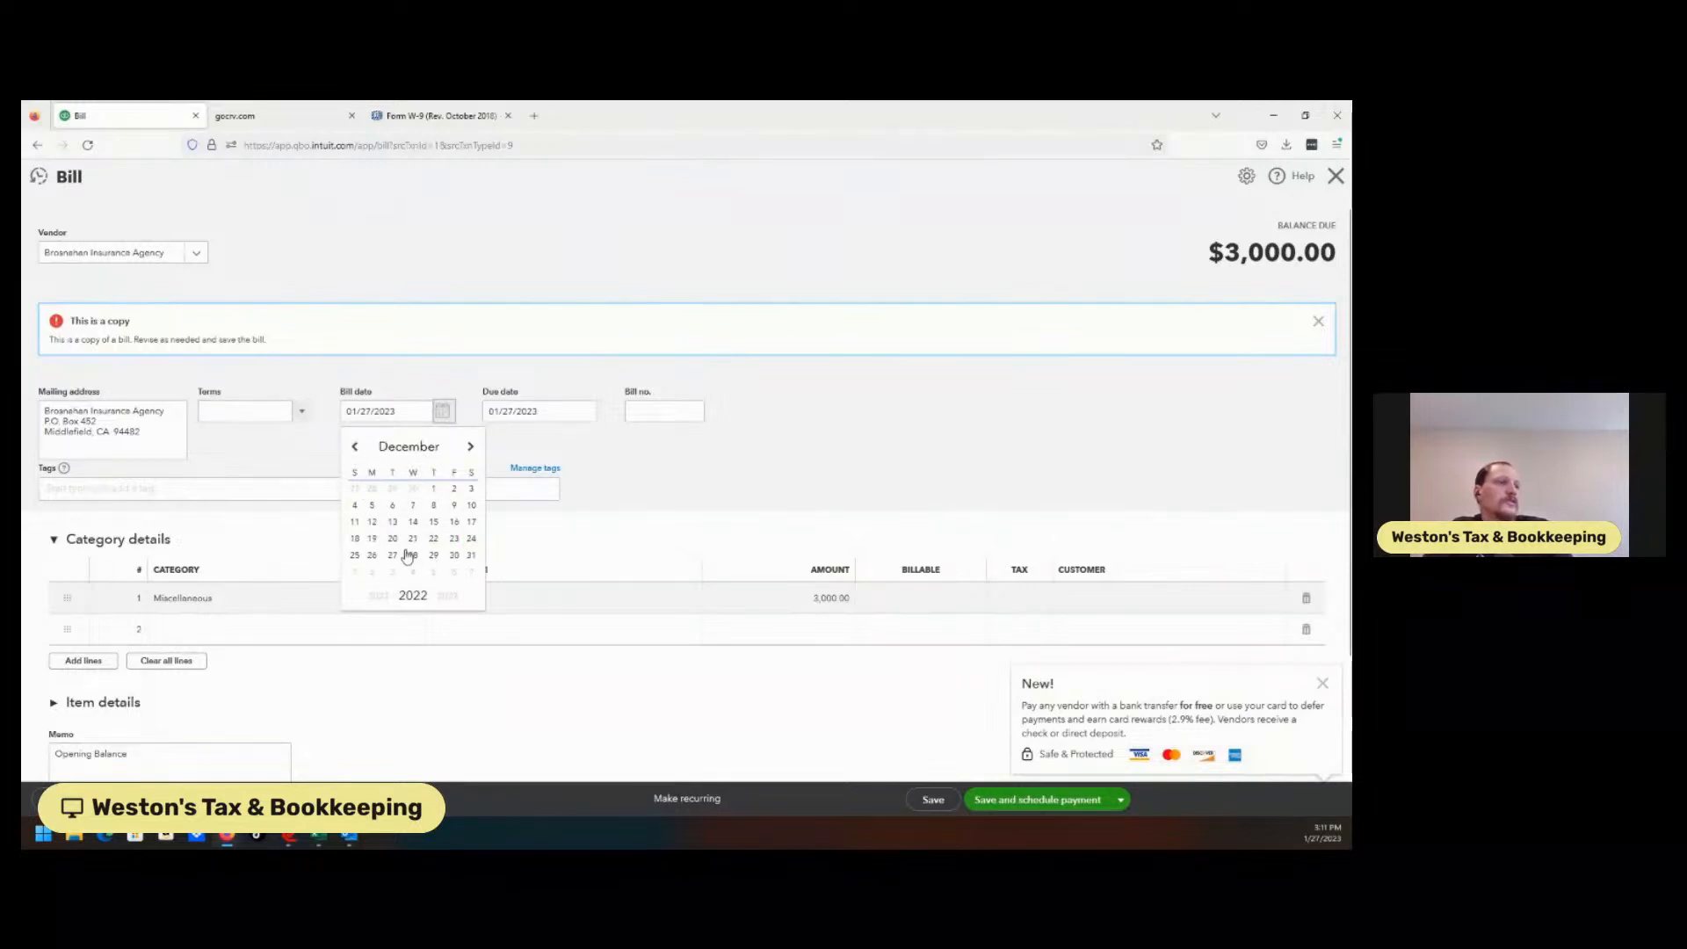
pyautogui.click(412, 538)
pyautogui.click(778, 520)
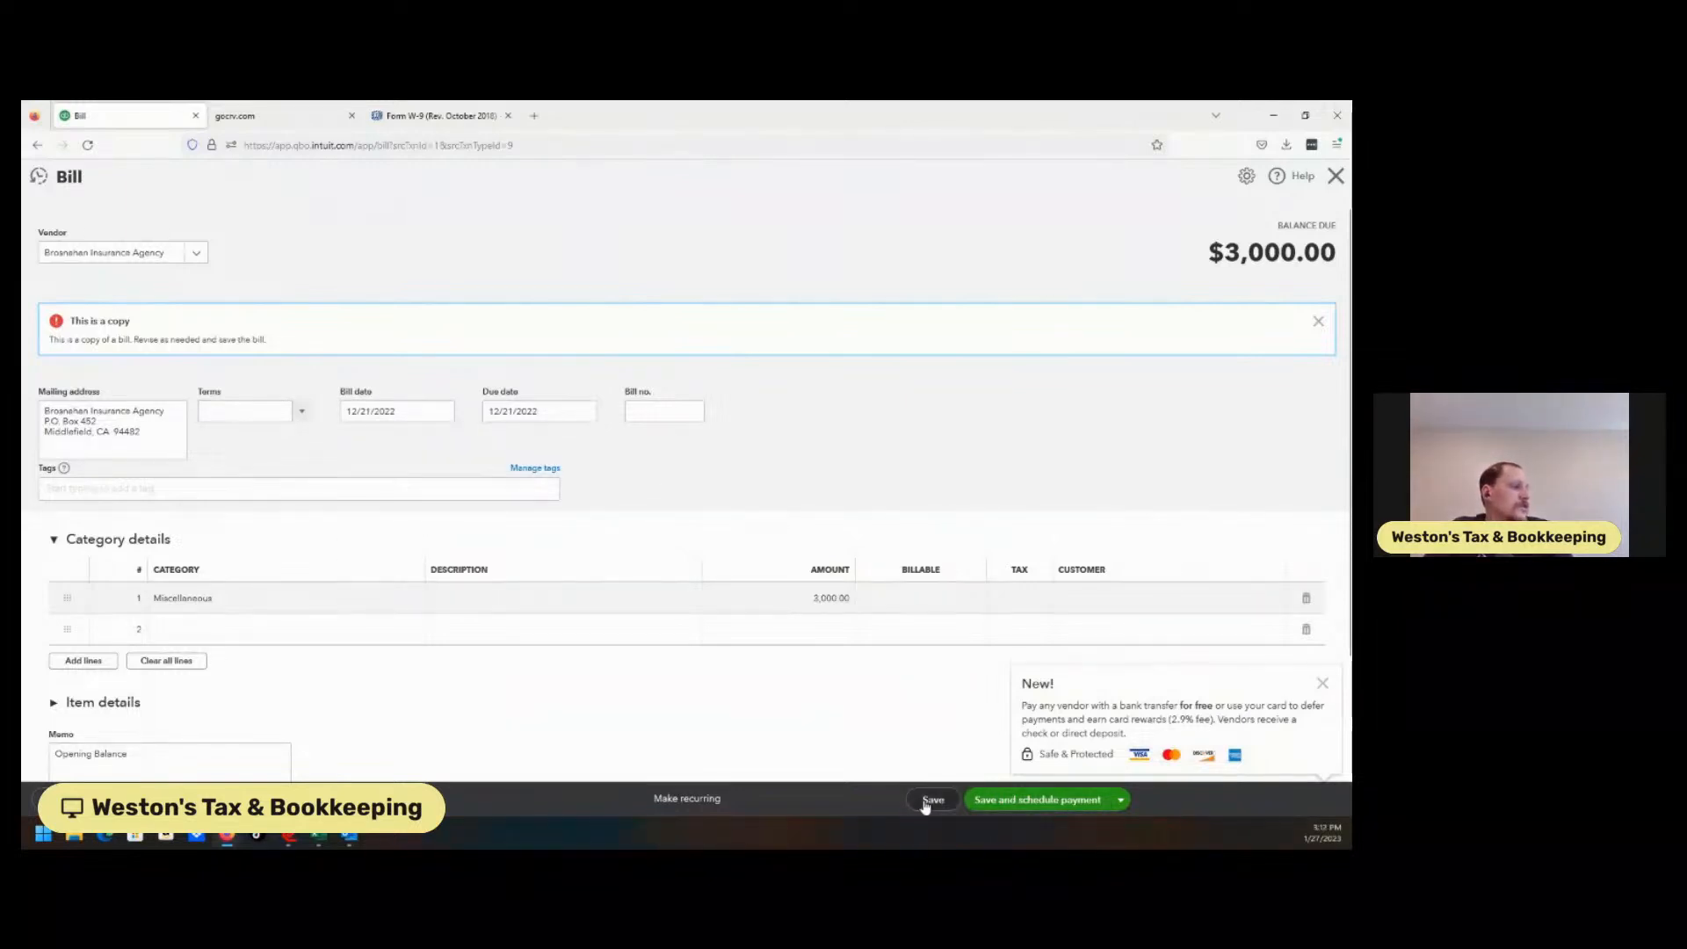
pyautogui.click(1120, 800)
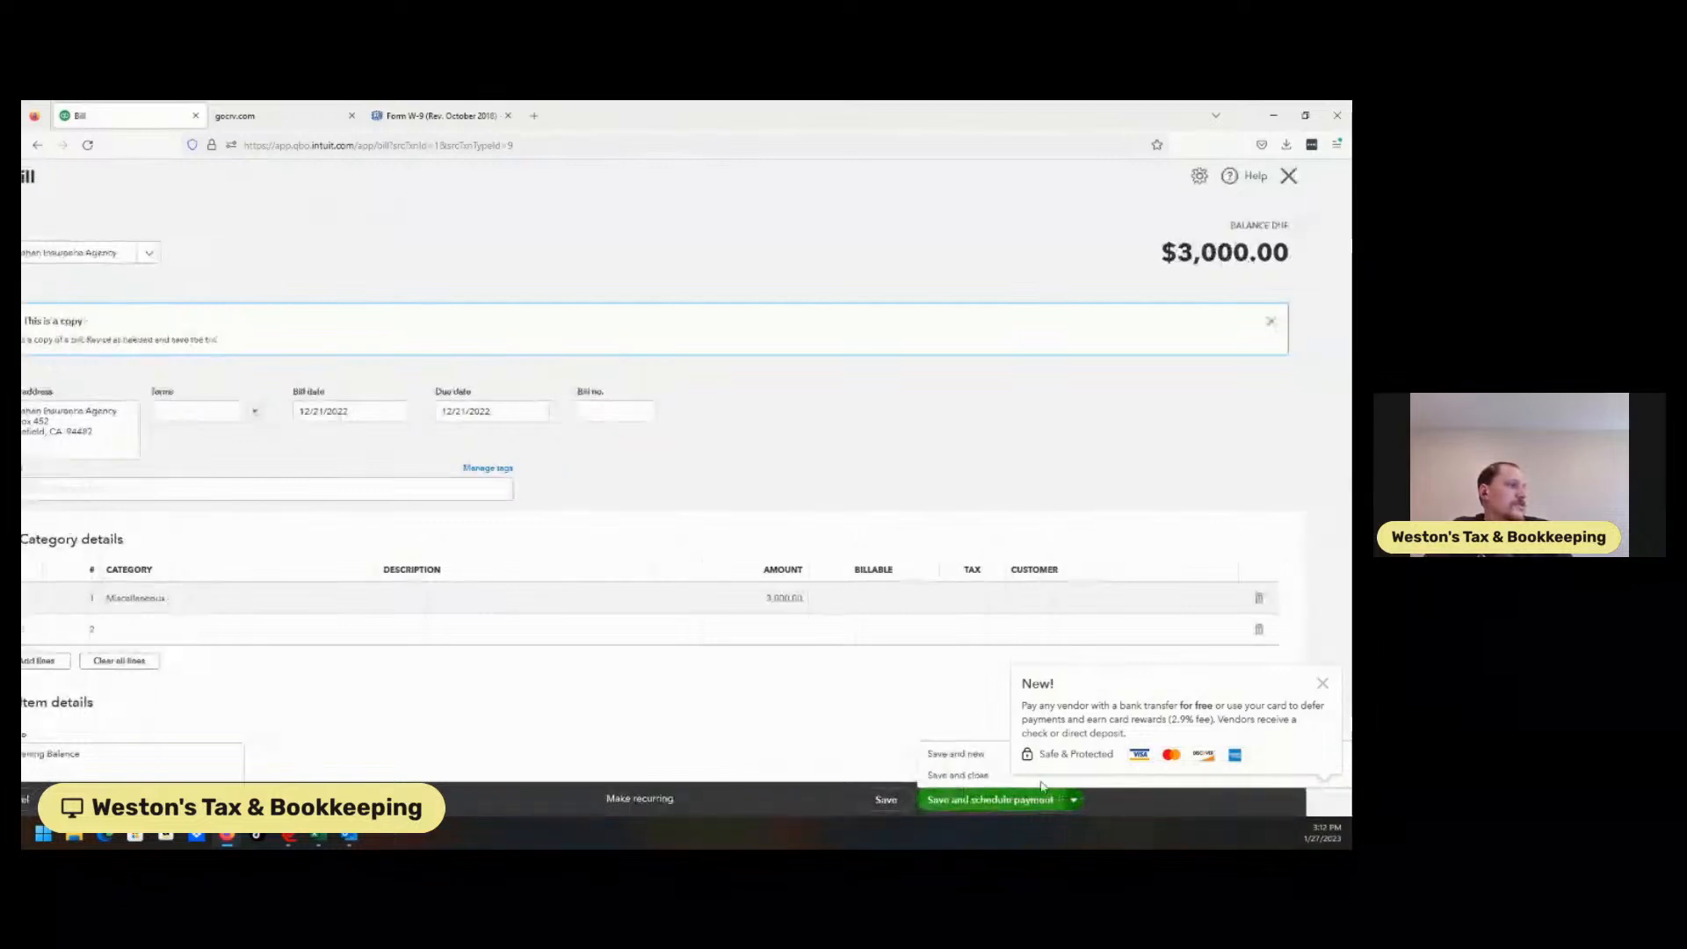
pyautogui.click(967, 775)
pyautogui.click(967, 799)
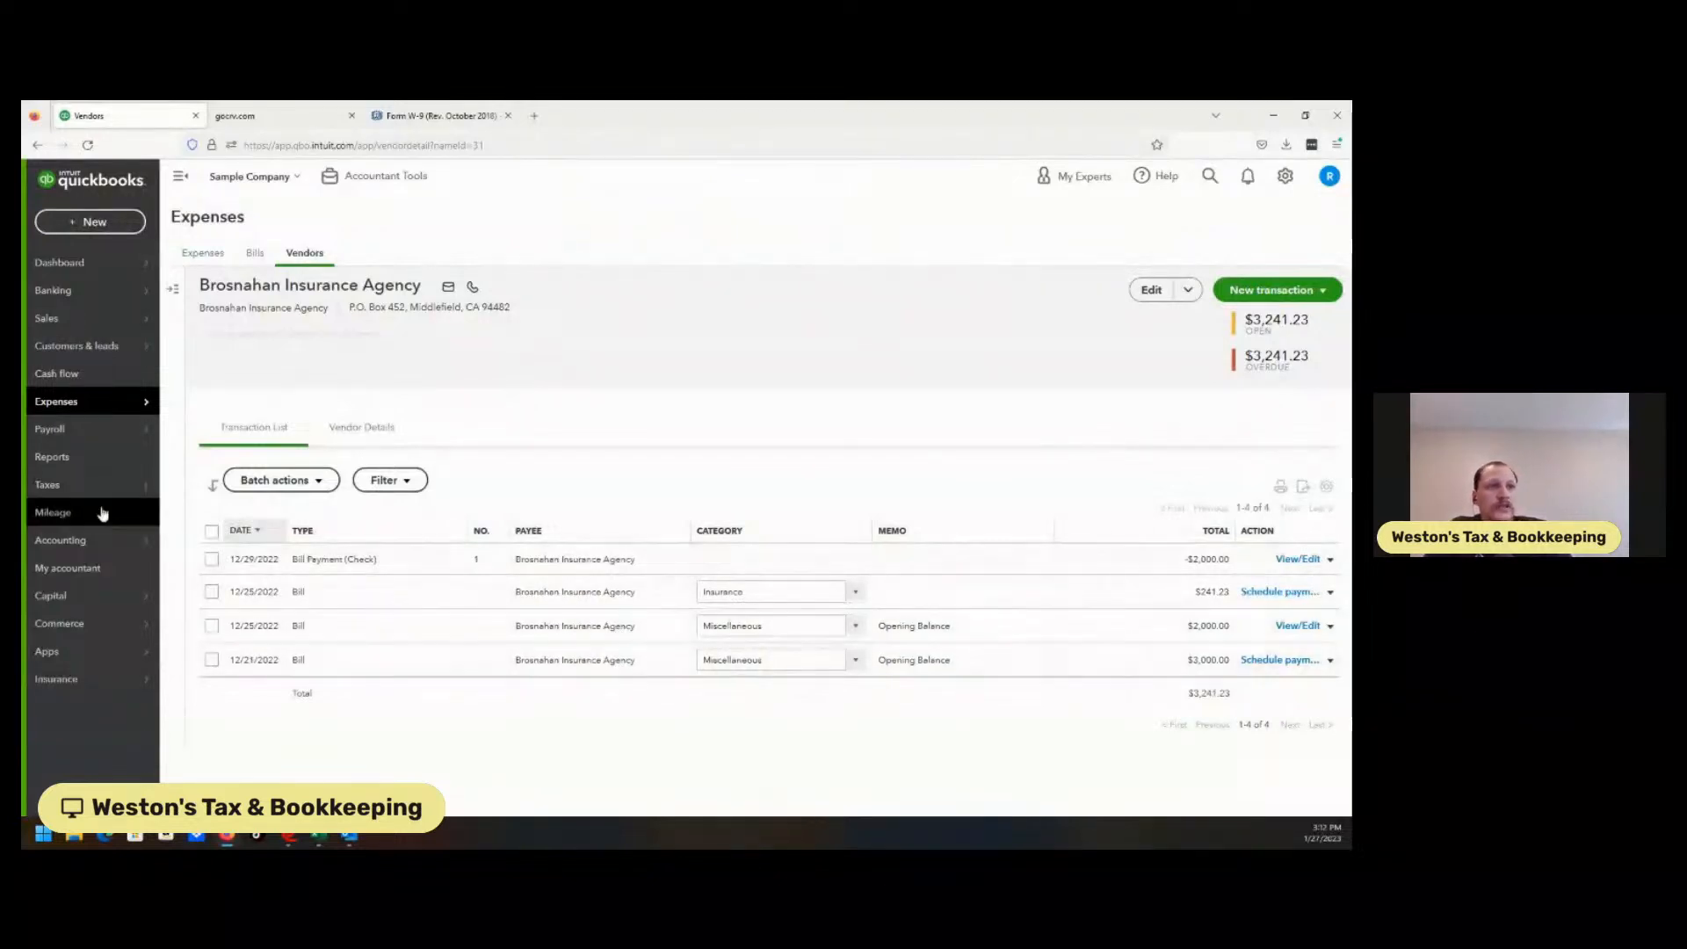
# Resume 1099 preparation, stepping back to contractor review and forward to the payment check.
pyautogui.moveTo(98, 495)
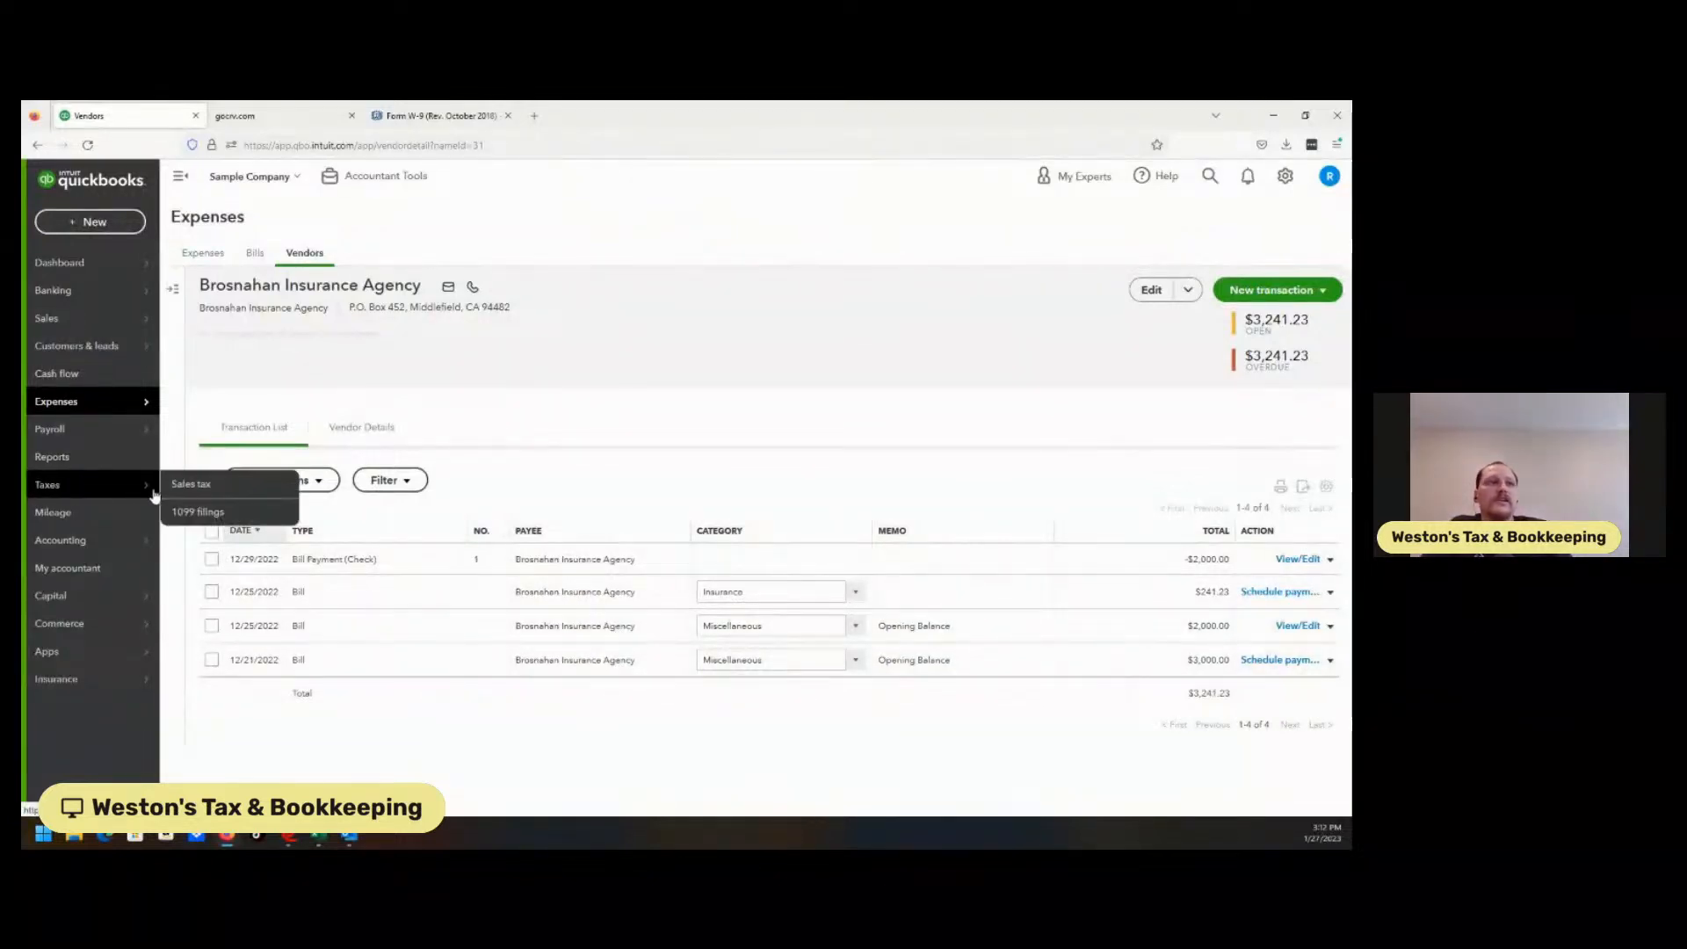
pyautogui.click(195, 511)
pyautogui.click(520, 498)
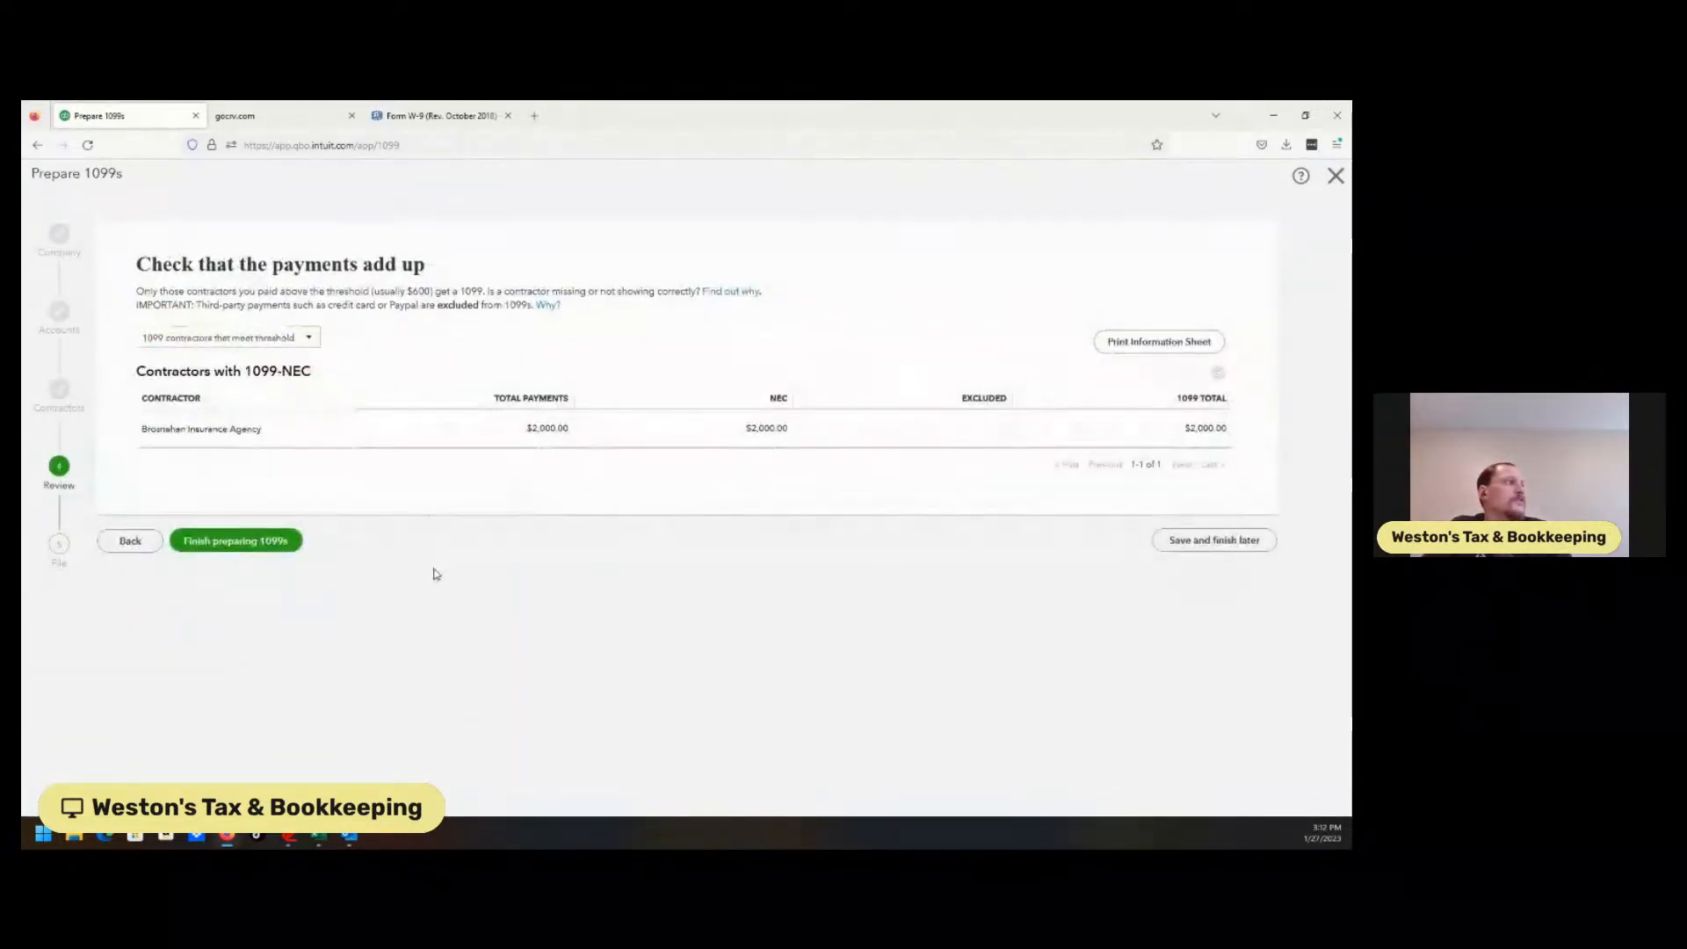
pyautogui.click(131, 542)
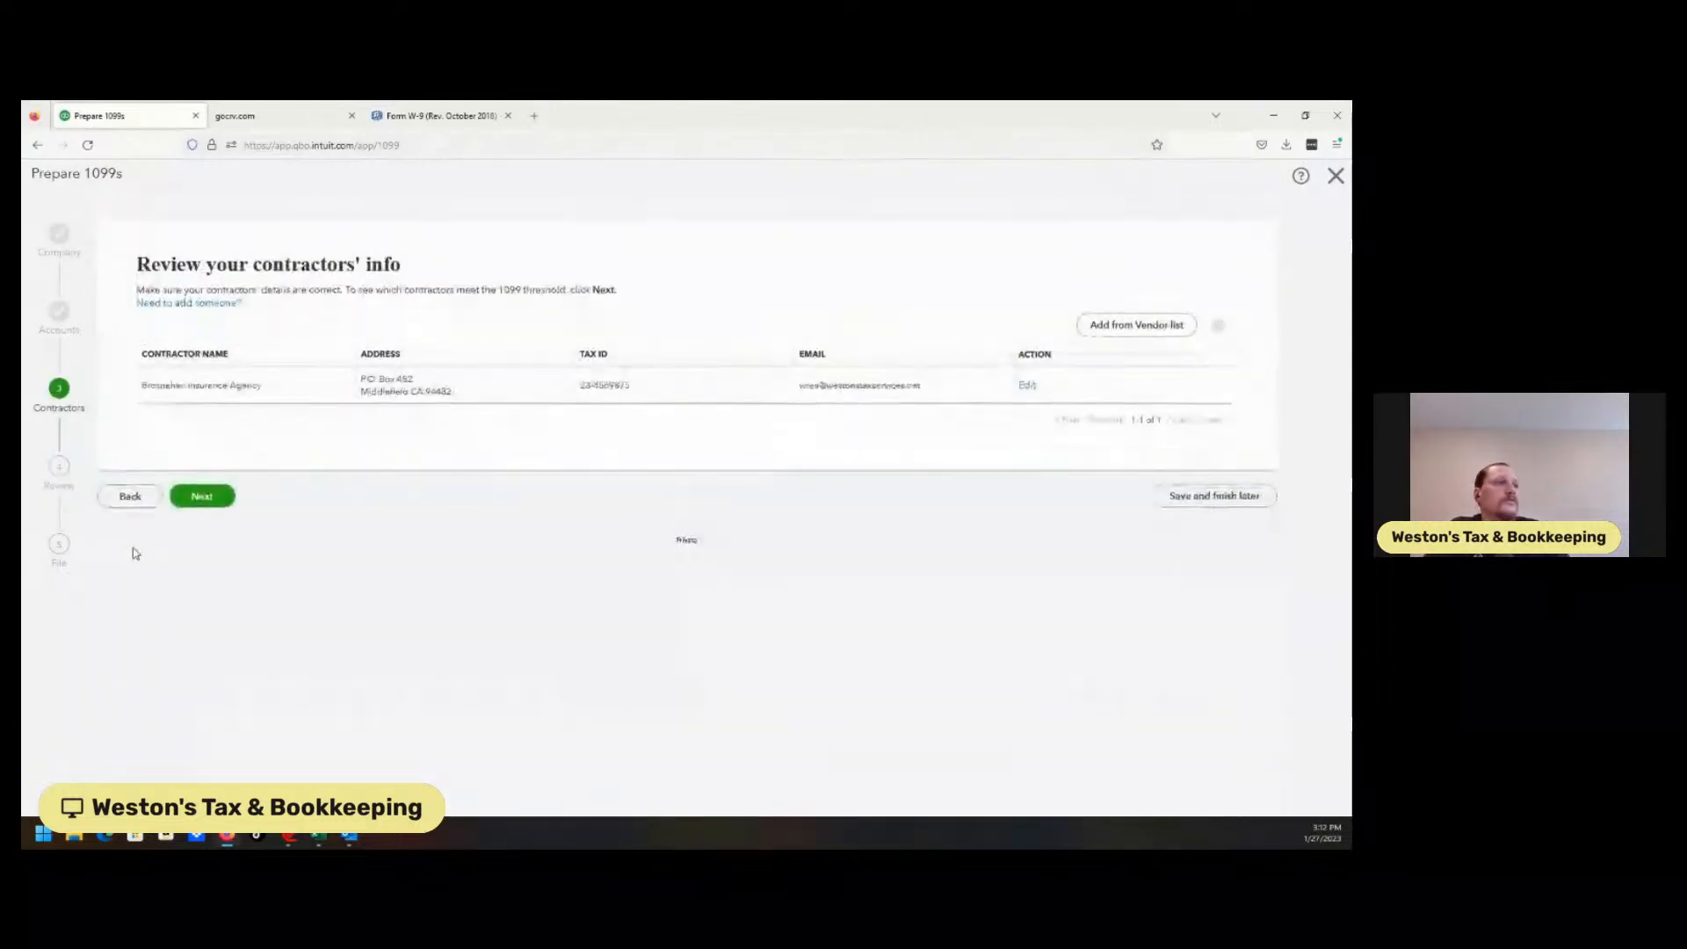
pyautogui.click(187, 501)
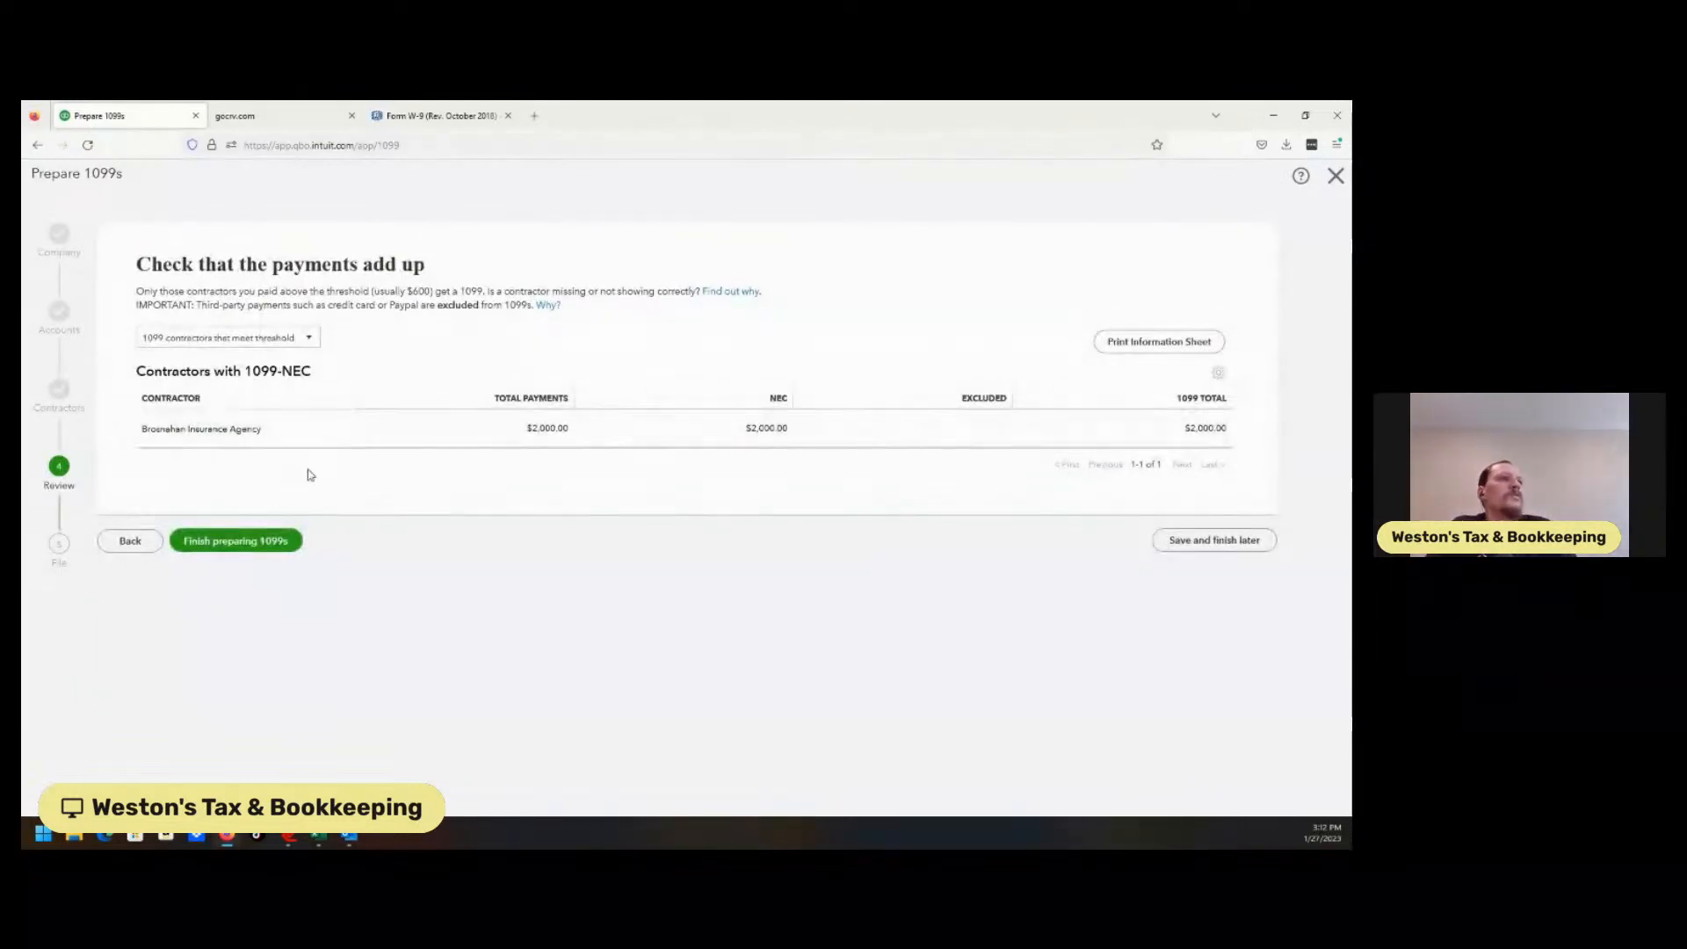
# Filter payments to 'Contractors not marked for 1099', then close the 1099 wizard and filing page.
pyautogui.click(279, 342)
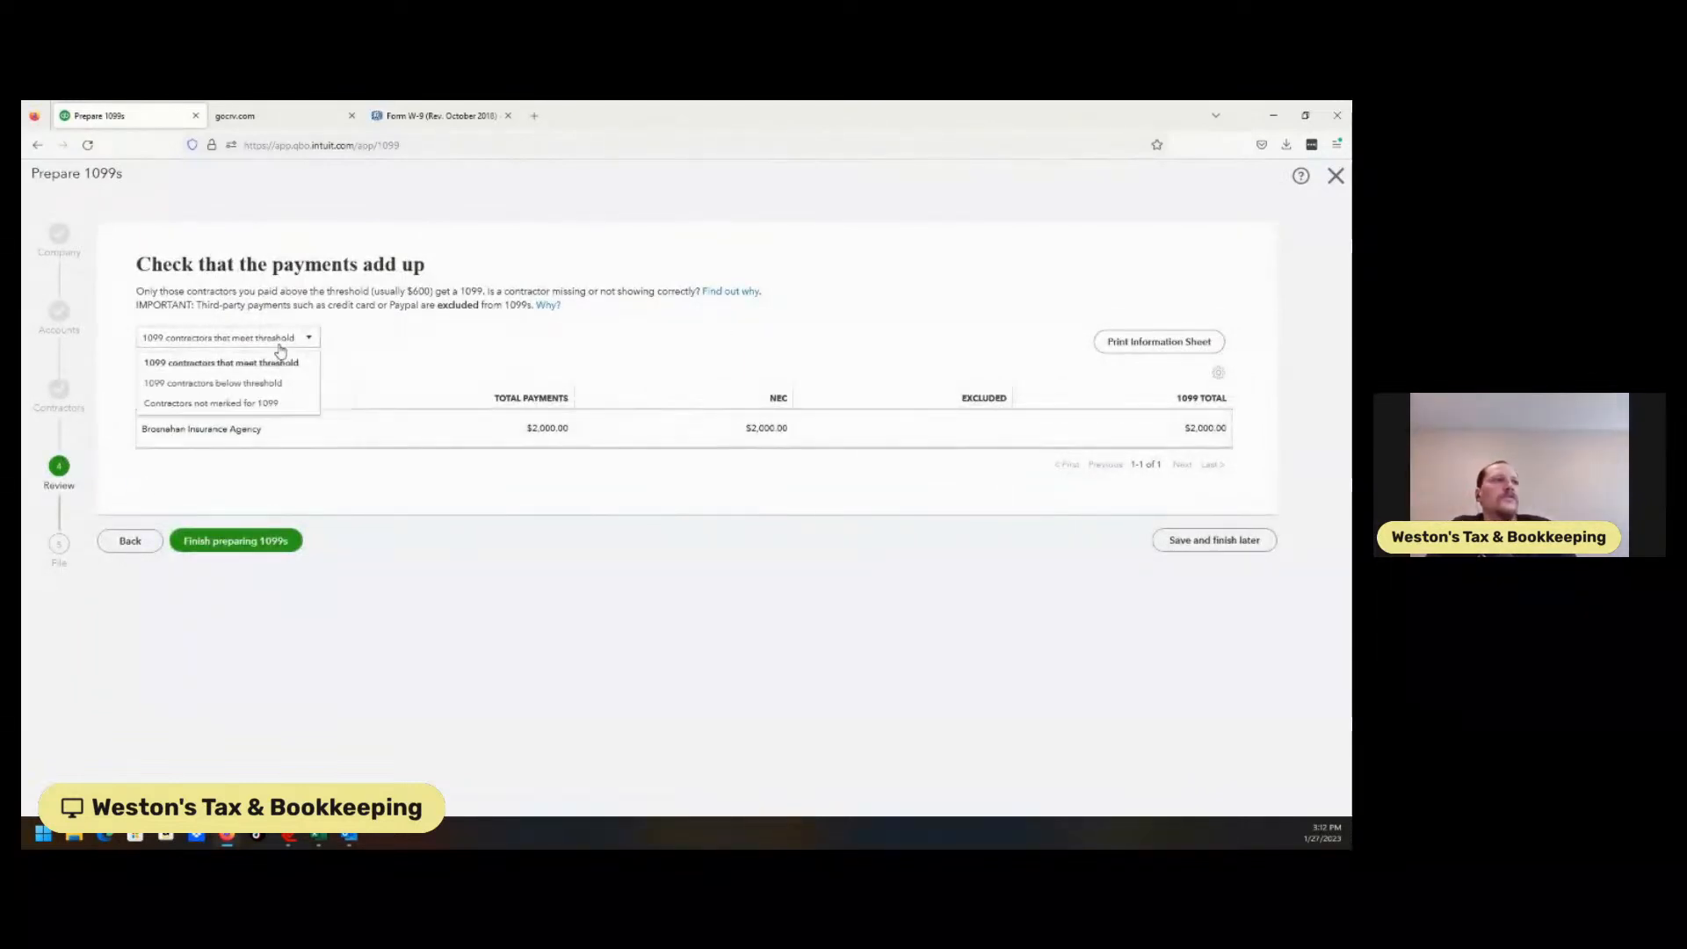
pyautogui.click(250, 406)
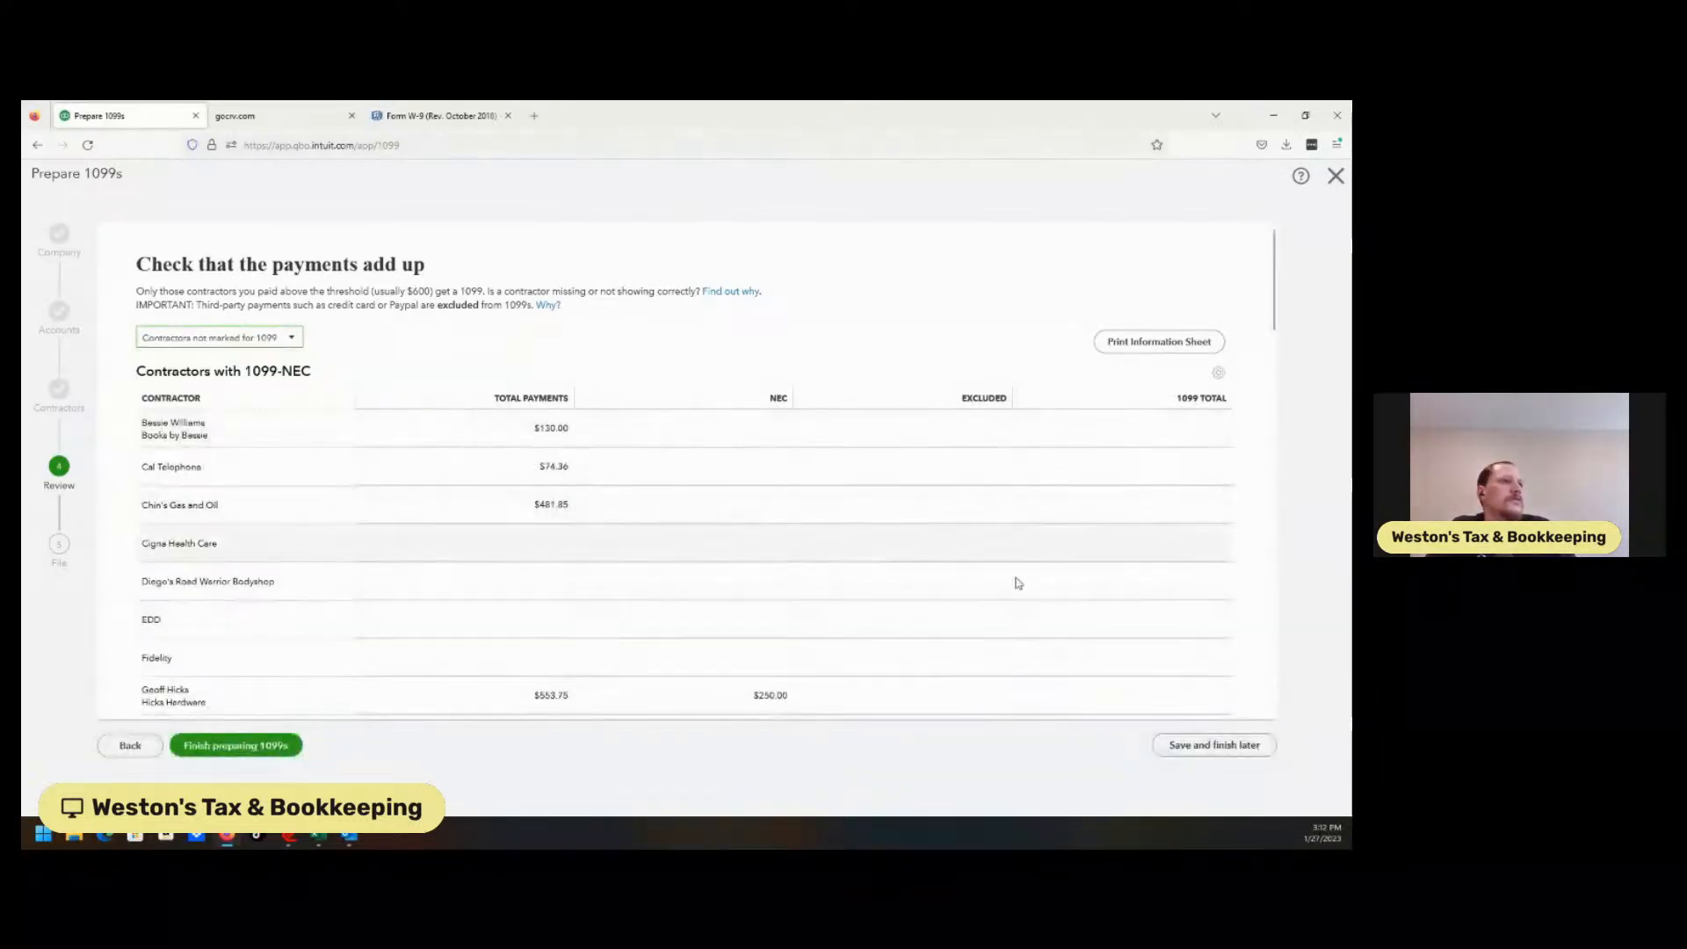
pyautogui.click(282, 341)
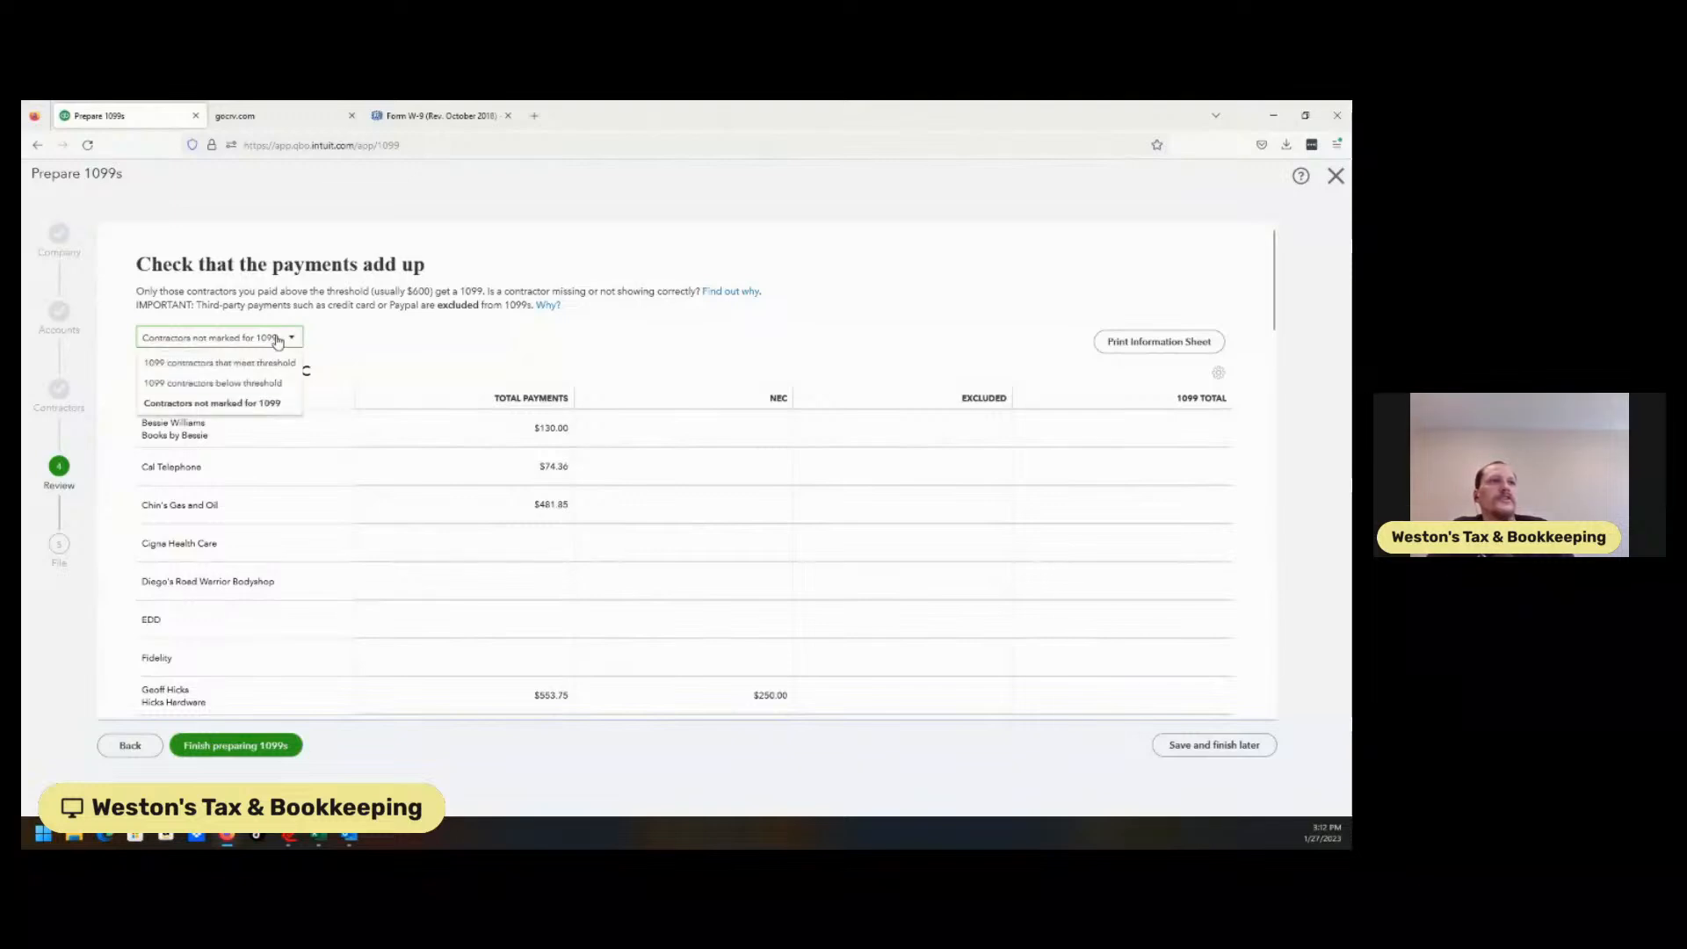
pyautogui.click(252, 405)
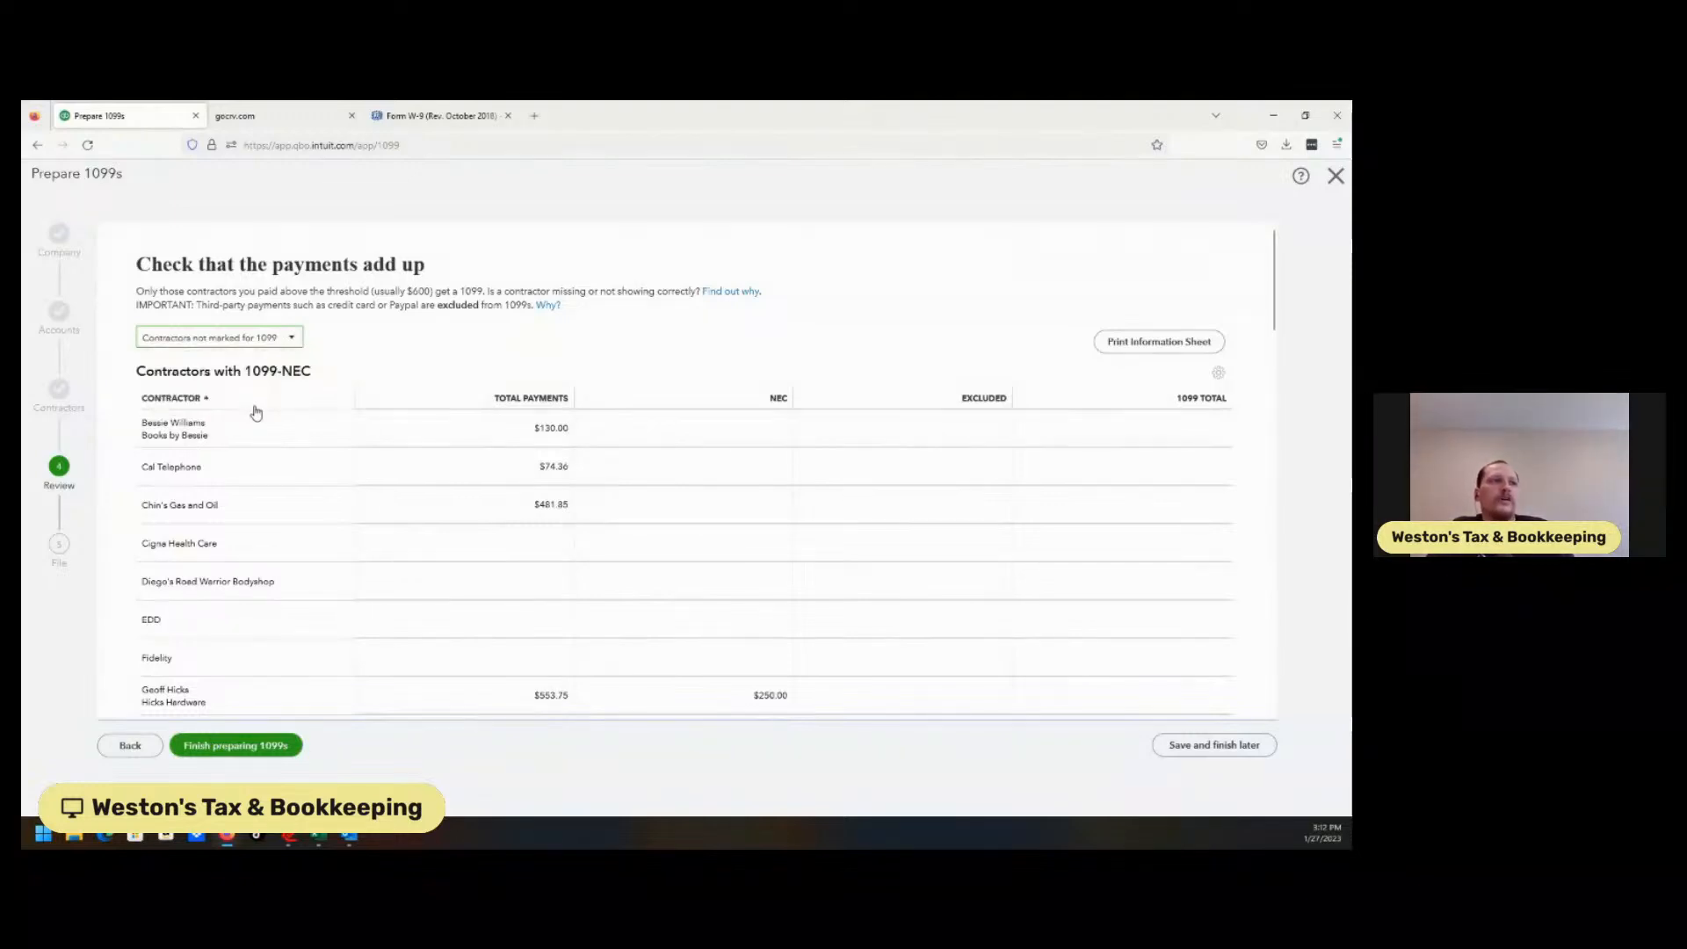
pyautogui.click(1336, 176)
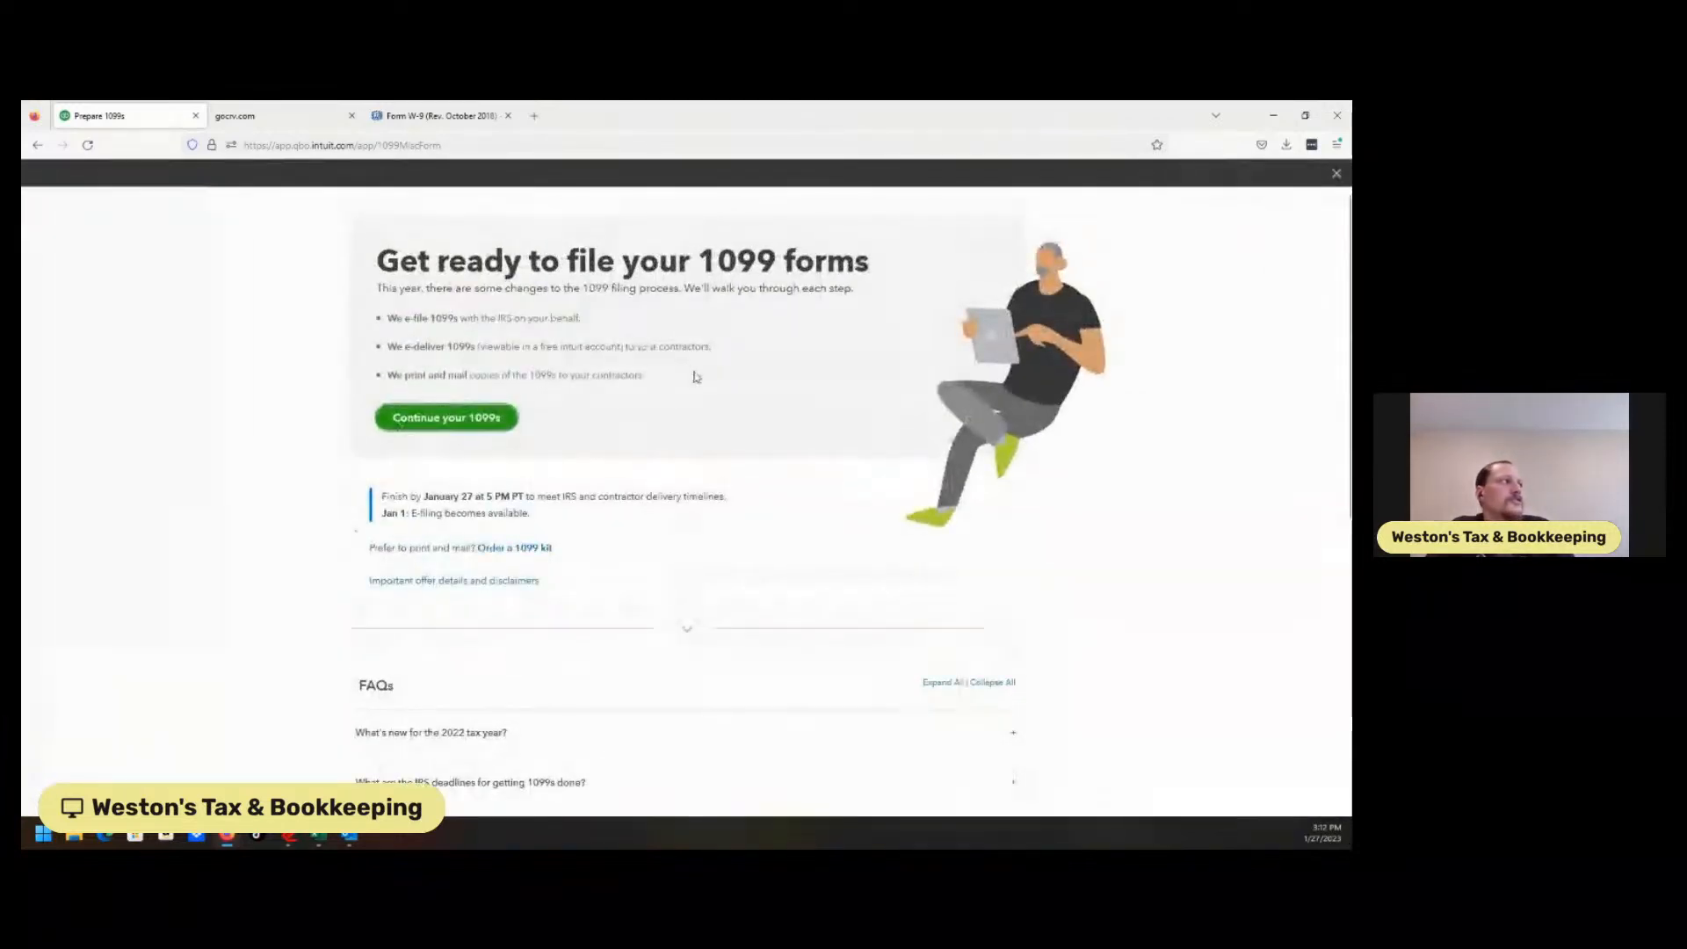
pyautogui.click(1335, 173)
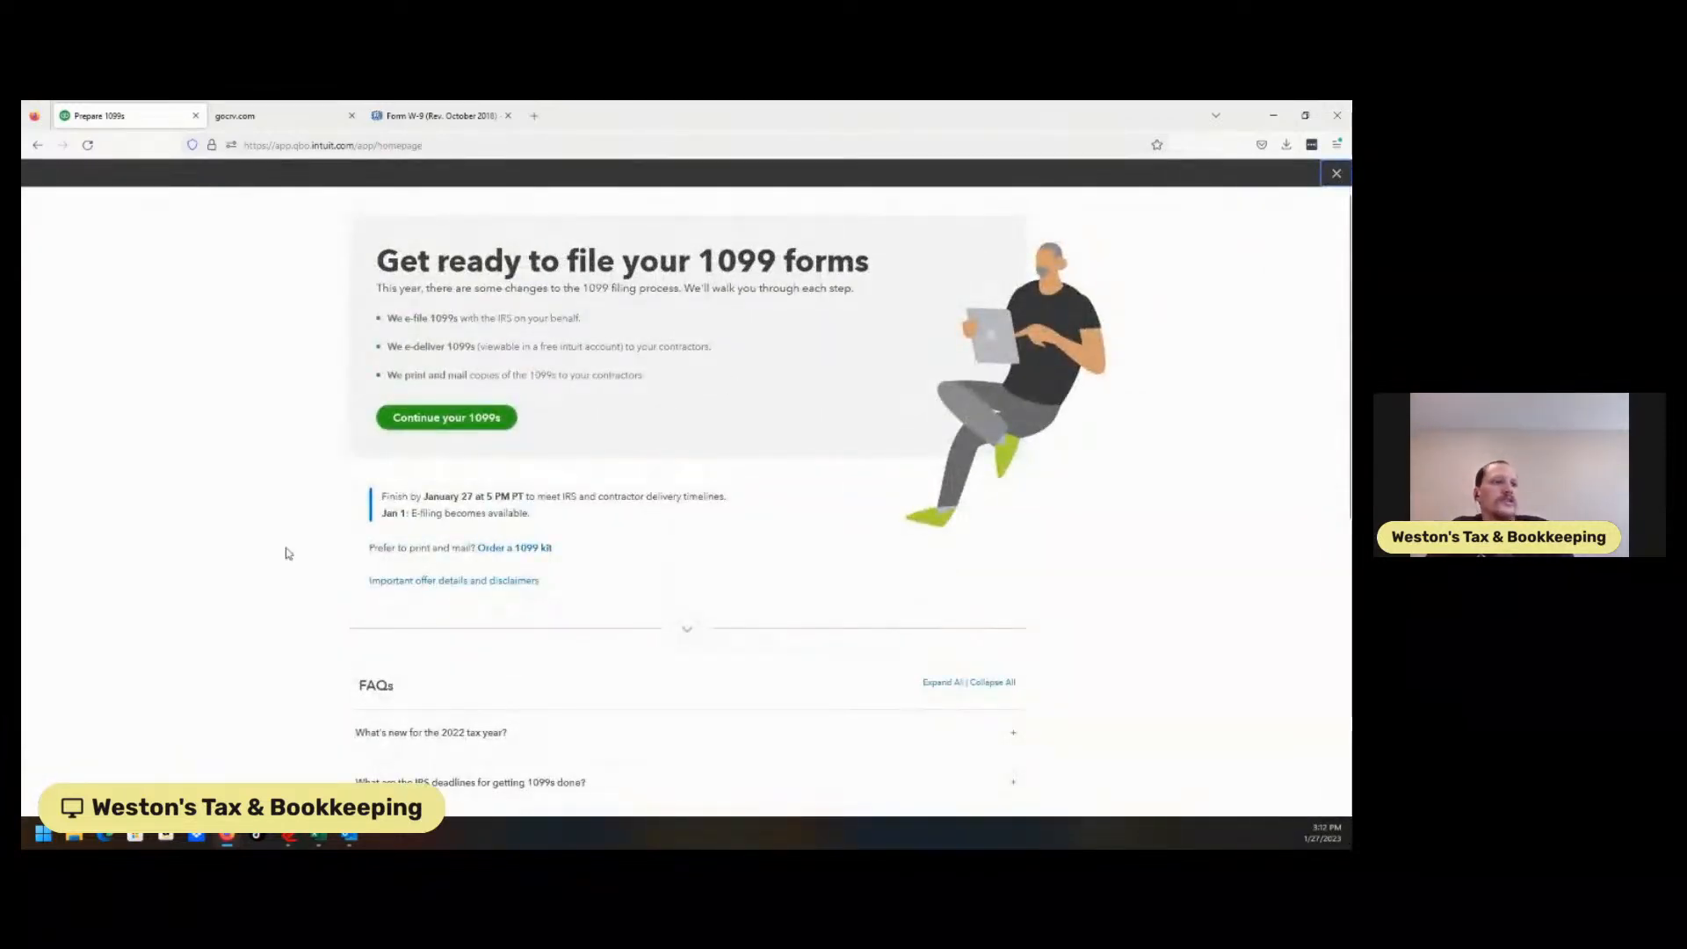
# Open Brosnahan Insurance Agency's vendor details, review its 1099 tracking under Taxes, and save.
pyautogui.moveTo(75, 422)
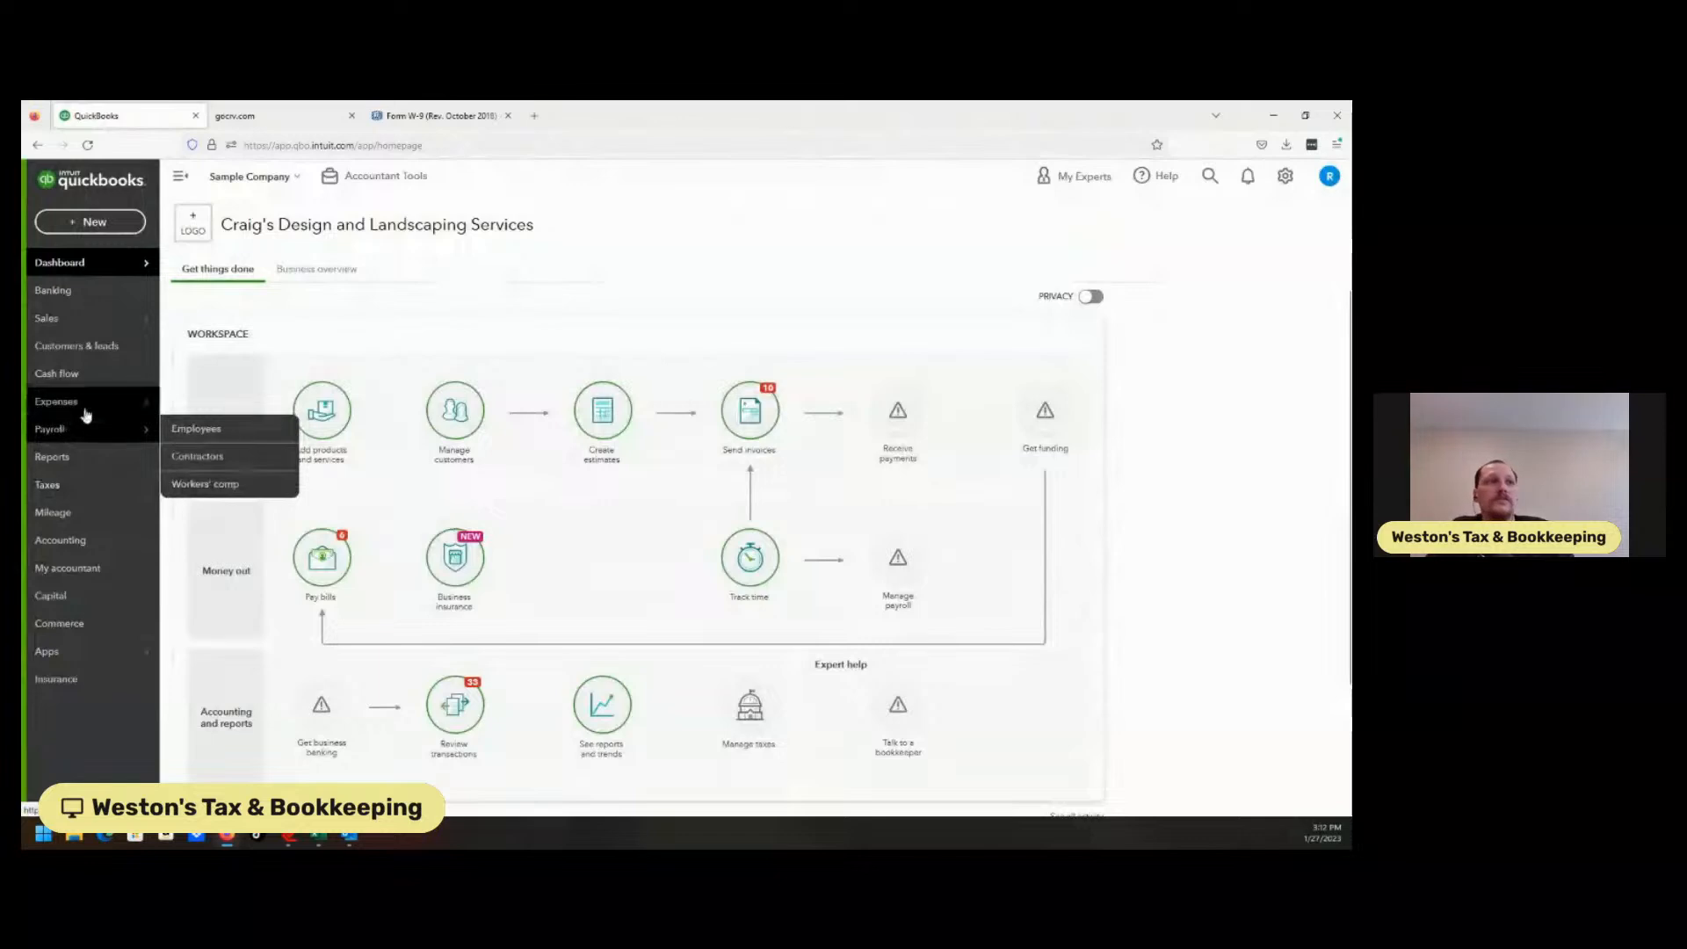
pyautogui.moveTo(120, 402)
pyautogui.click(183, 456)
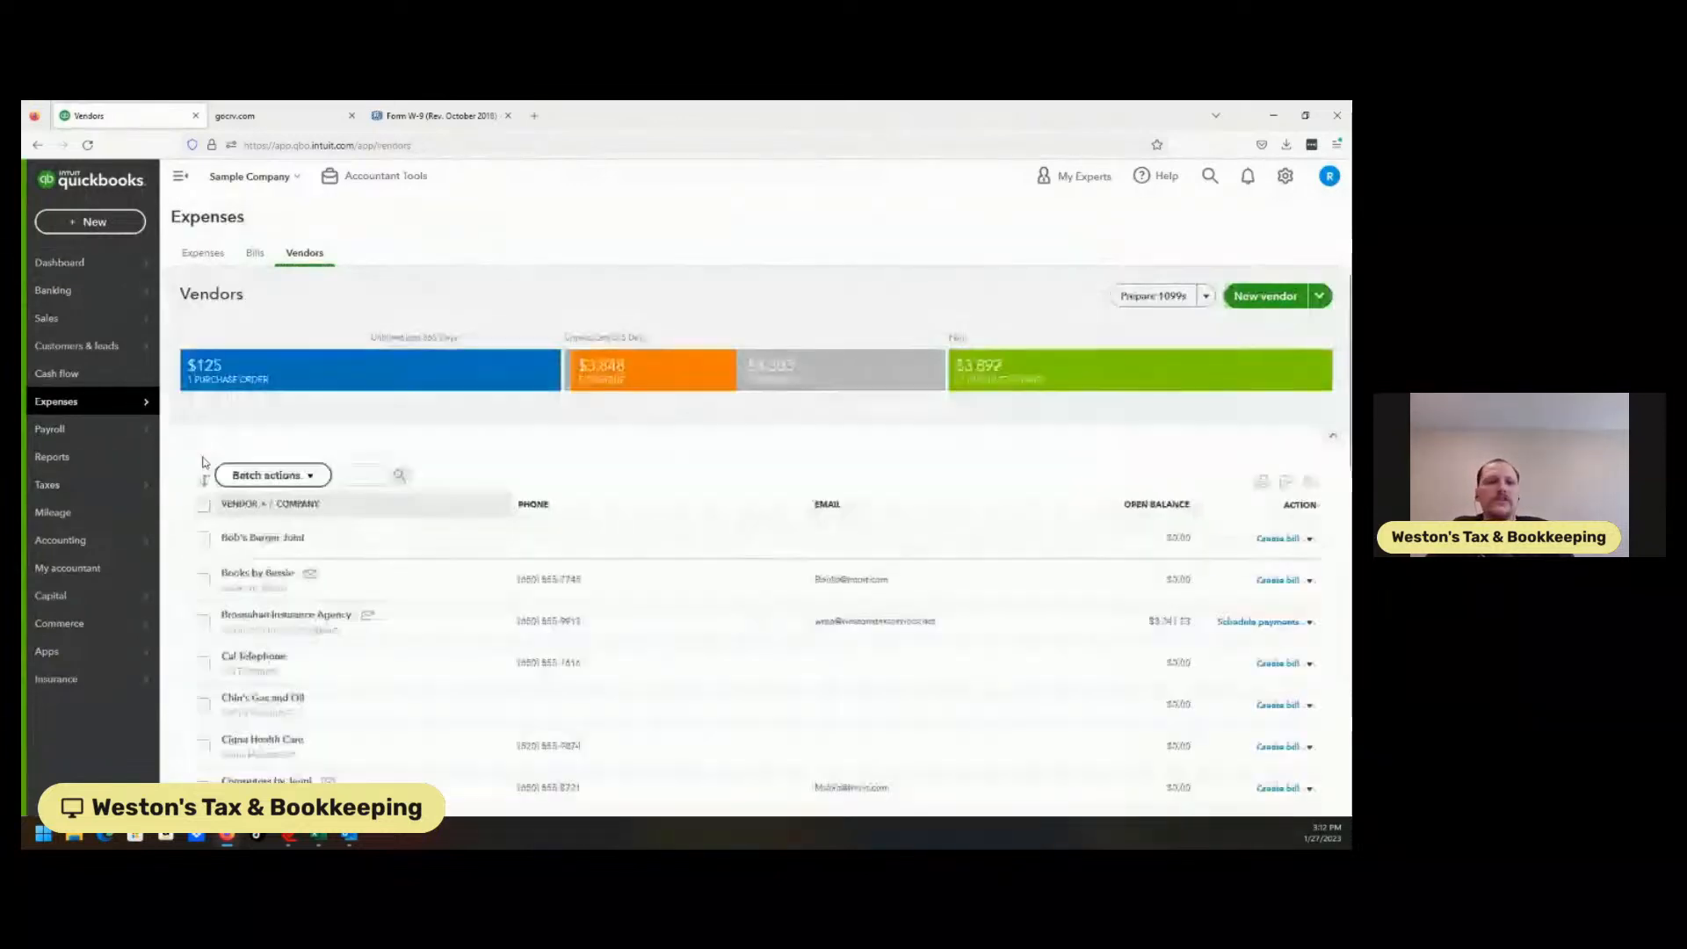
pyautogui.click(319, 614)
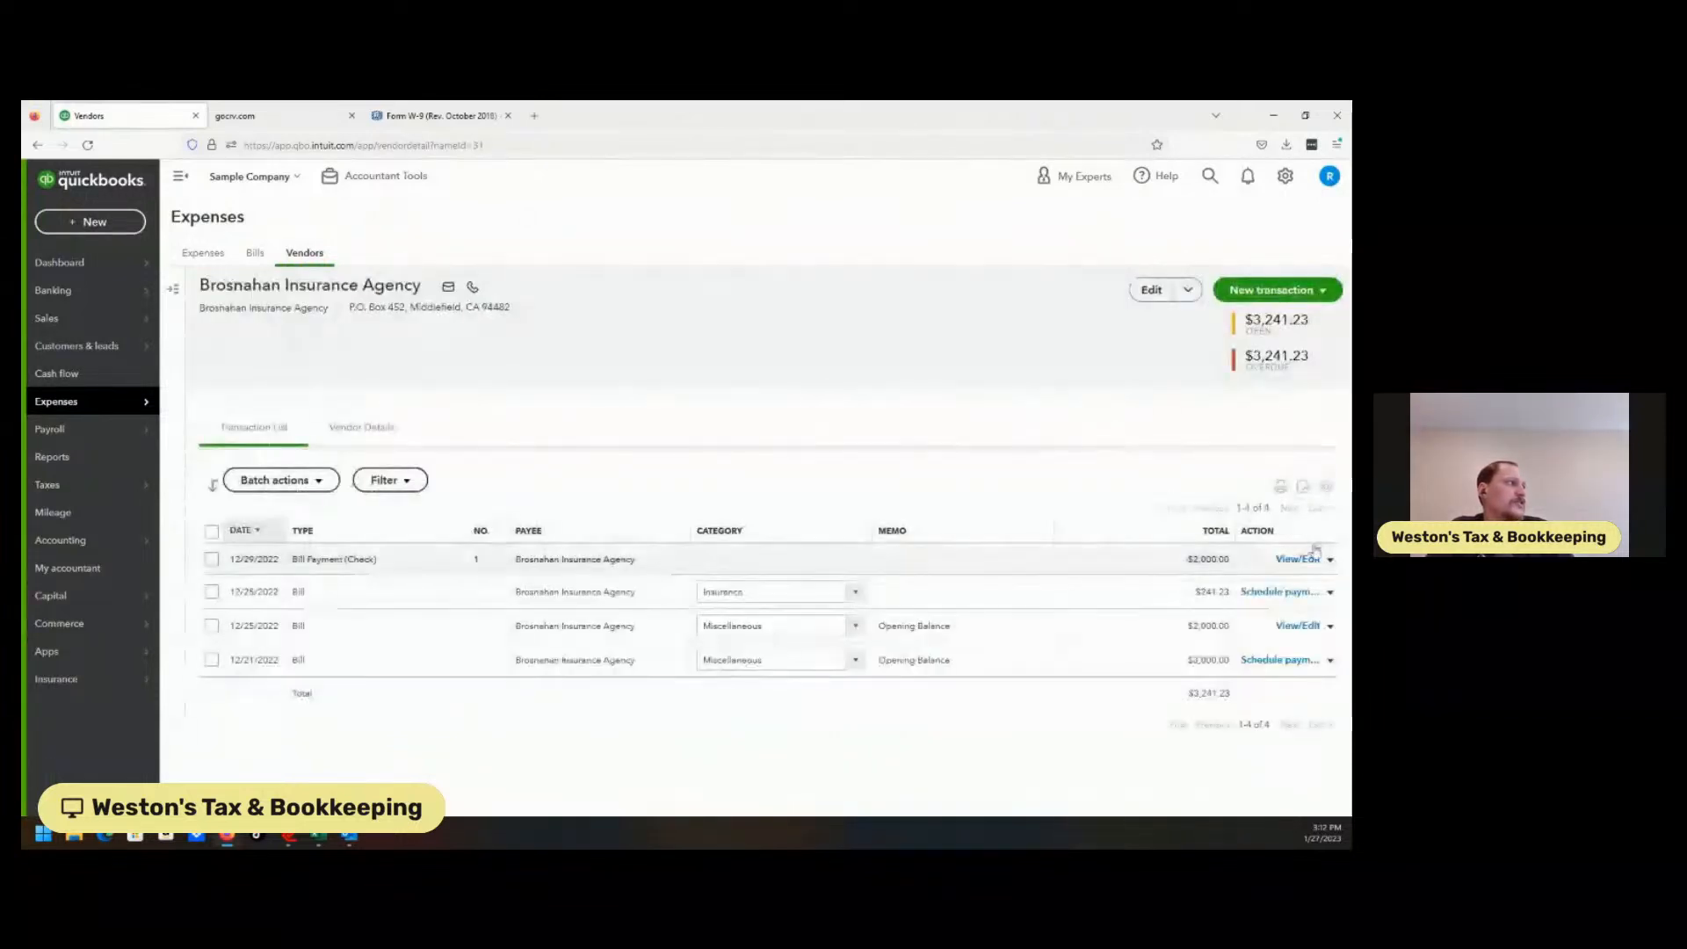
pyautogui.click(1142, 289)
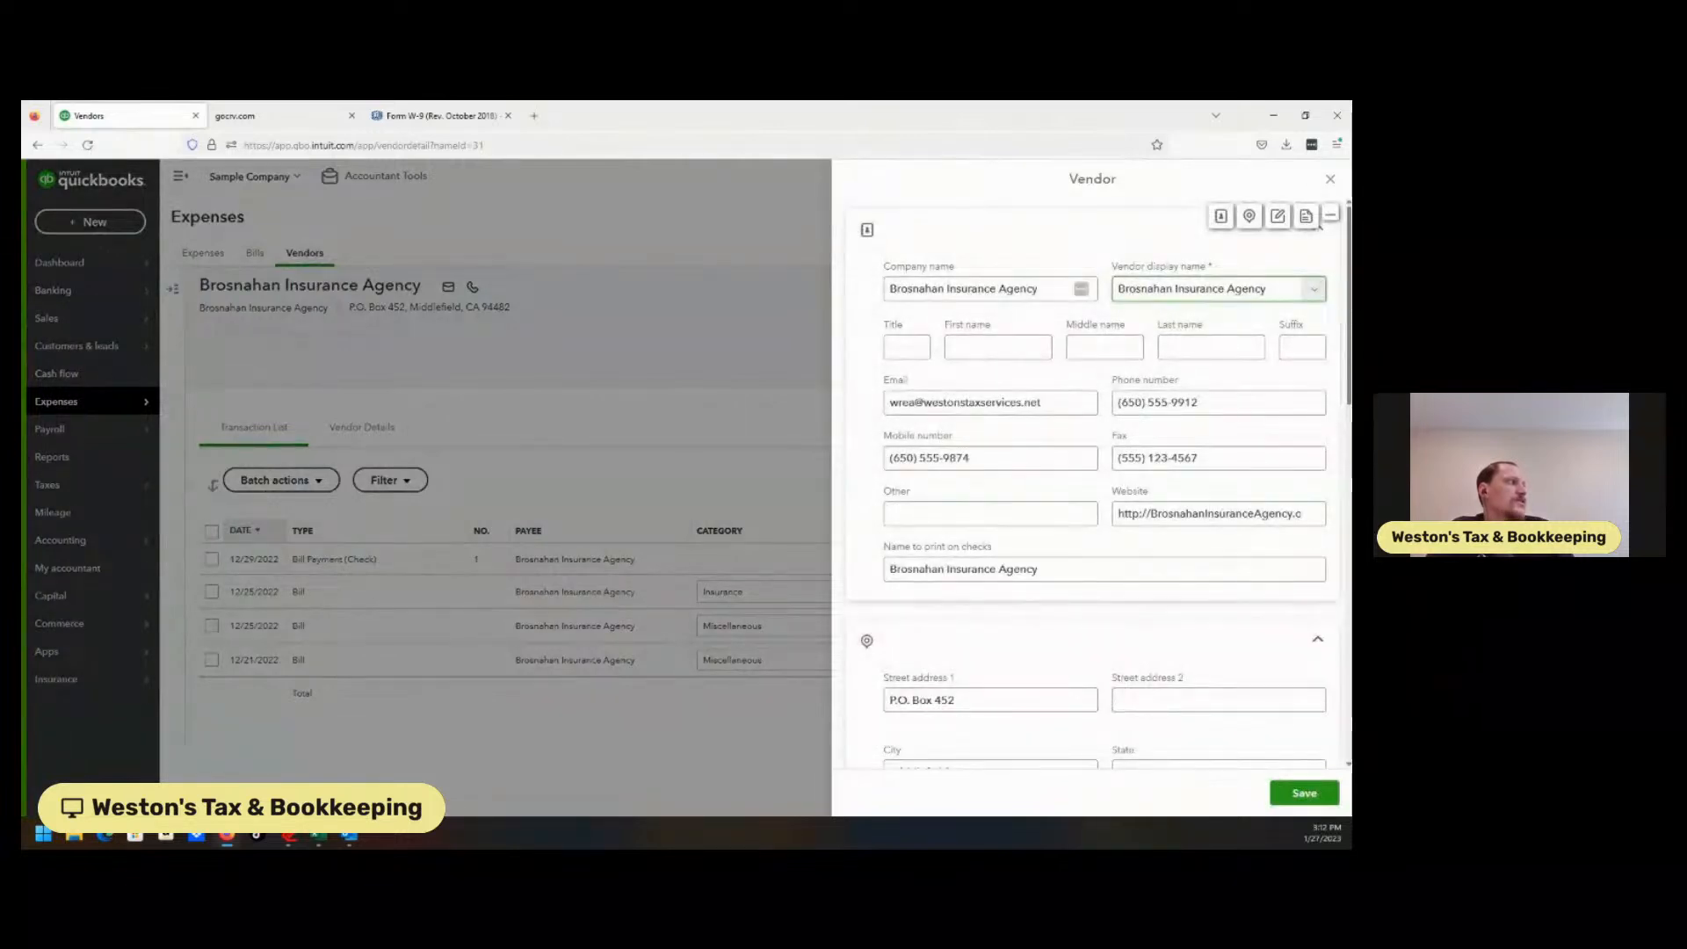
pyautogui.scroll(-4, 1319, 226)
pyautogui.scroll(-4, 1092, 483)
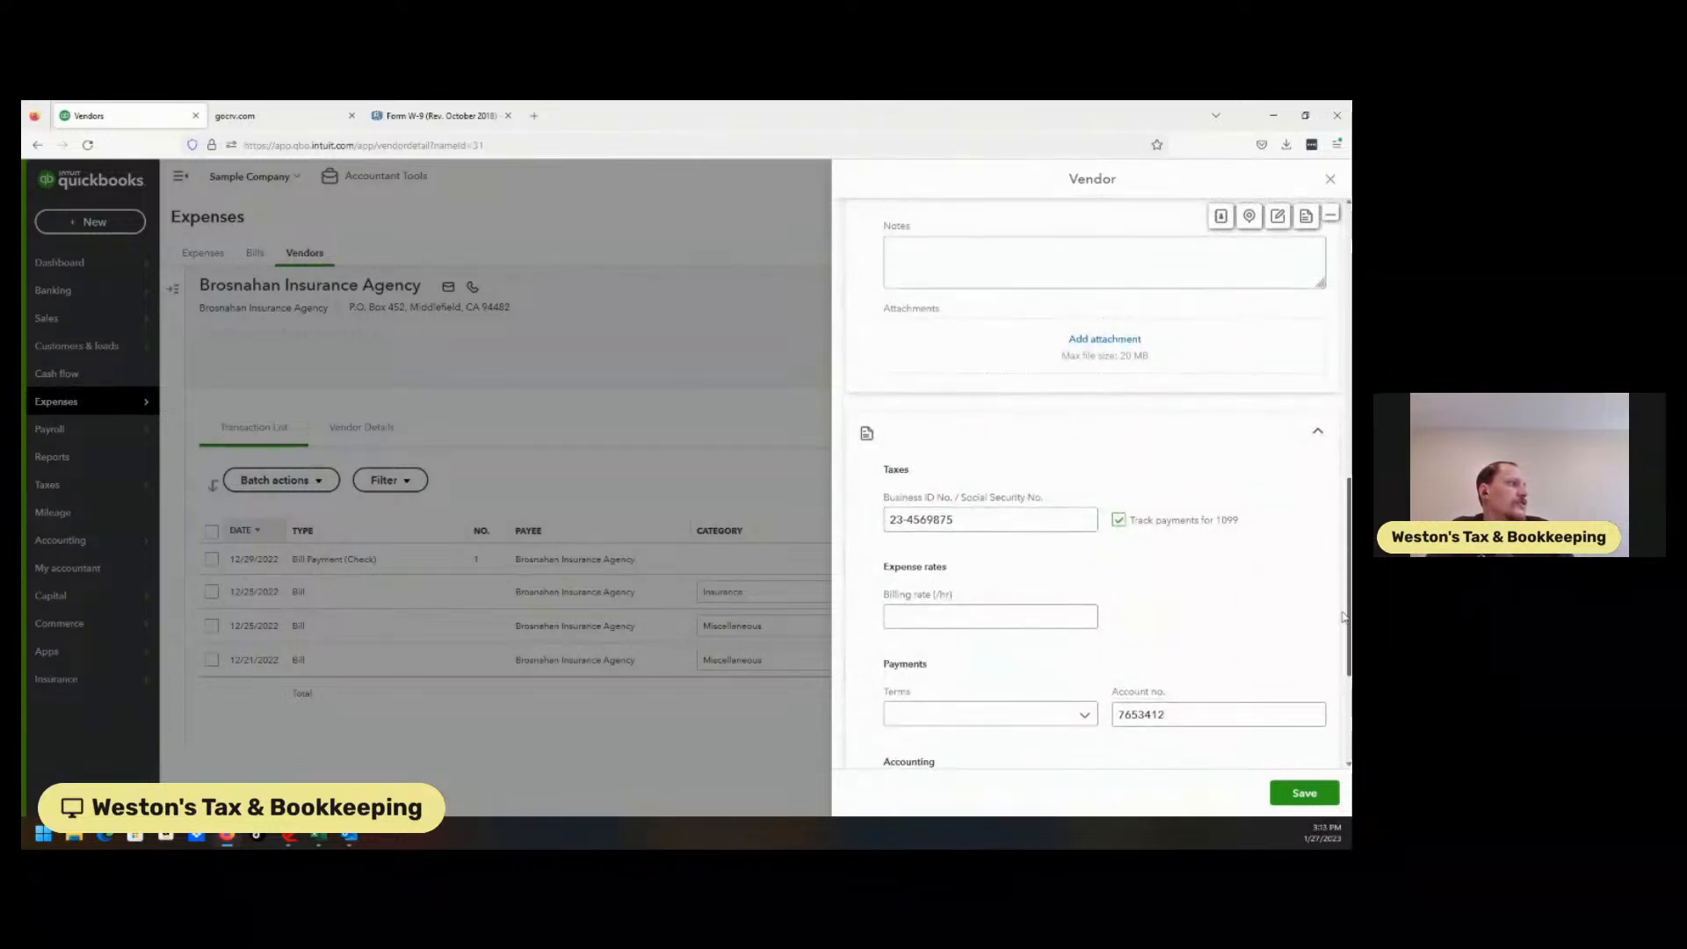
pyautogui.scroll(-2, 1345, 690)
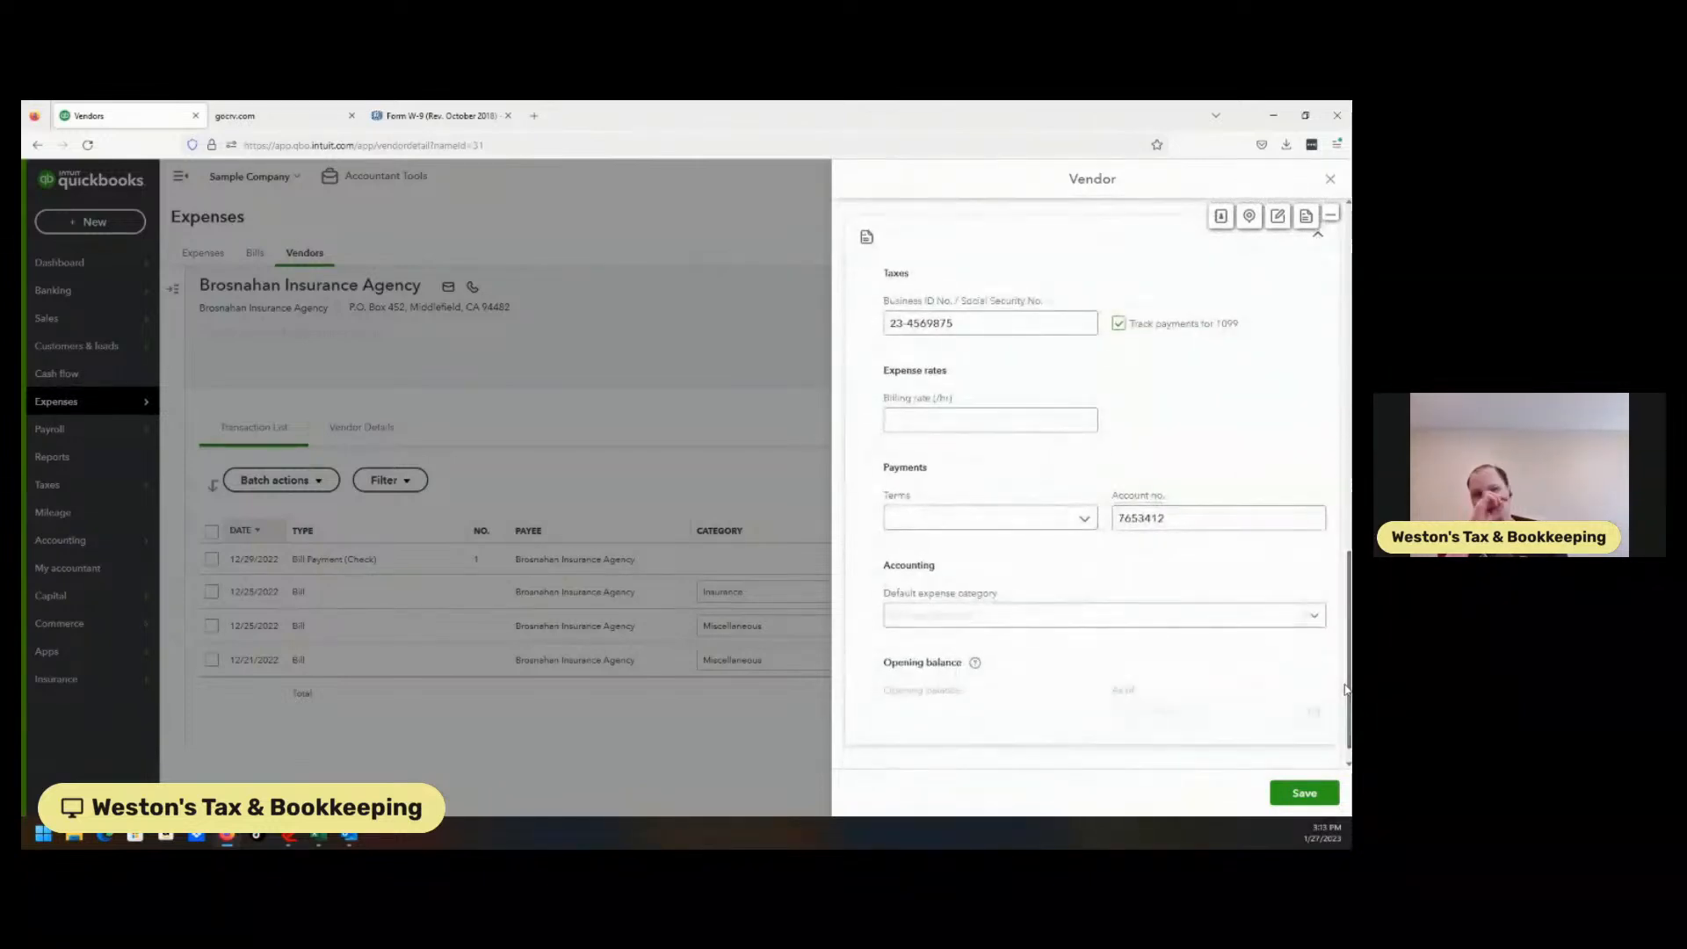
pyautogui.click(1306, 793)
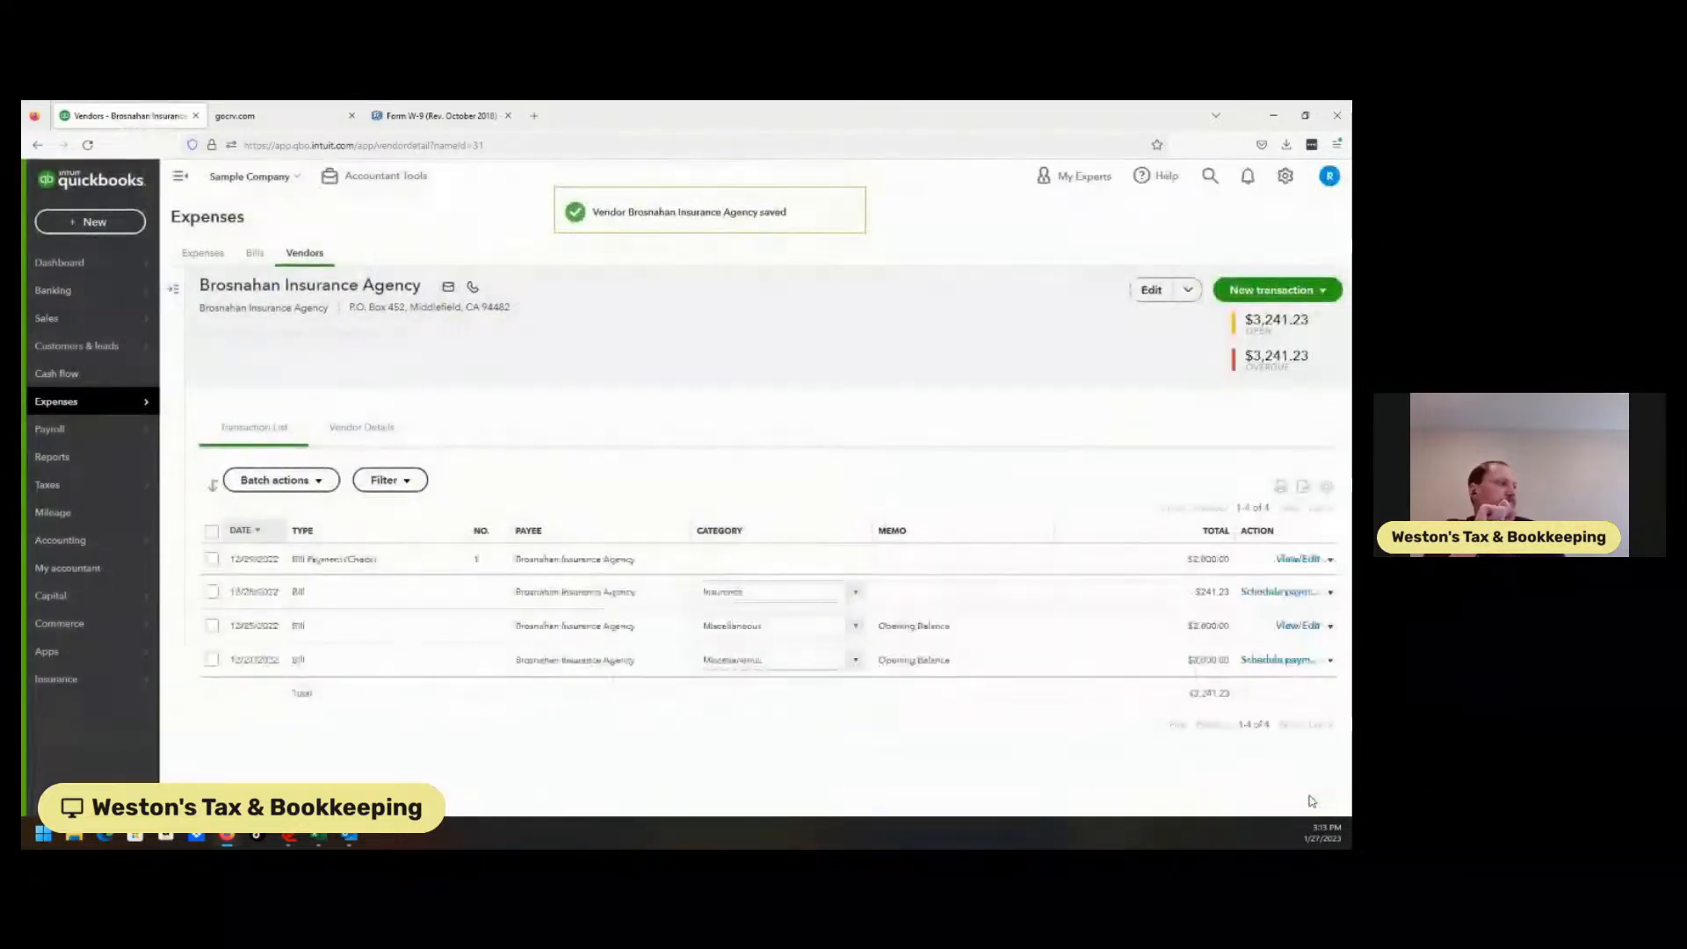
# Mark Brosnahan Insurance Agency's 12/21/2022 $3,000 bill as paid and save the payment.
pyautogui.click(1328, 663)
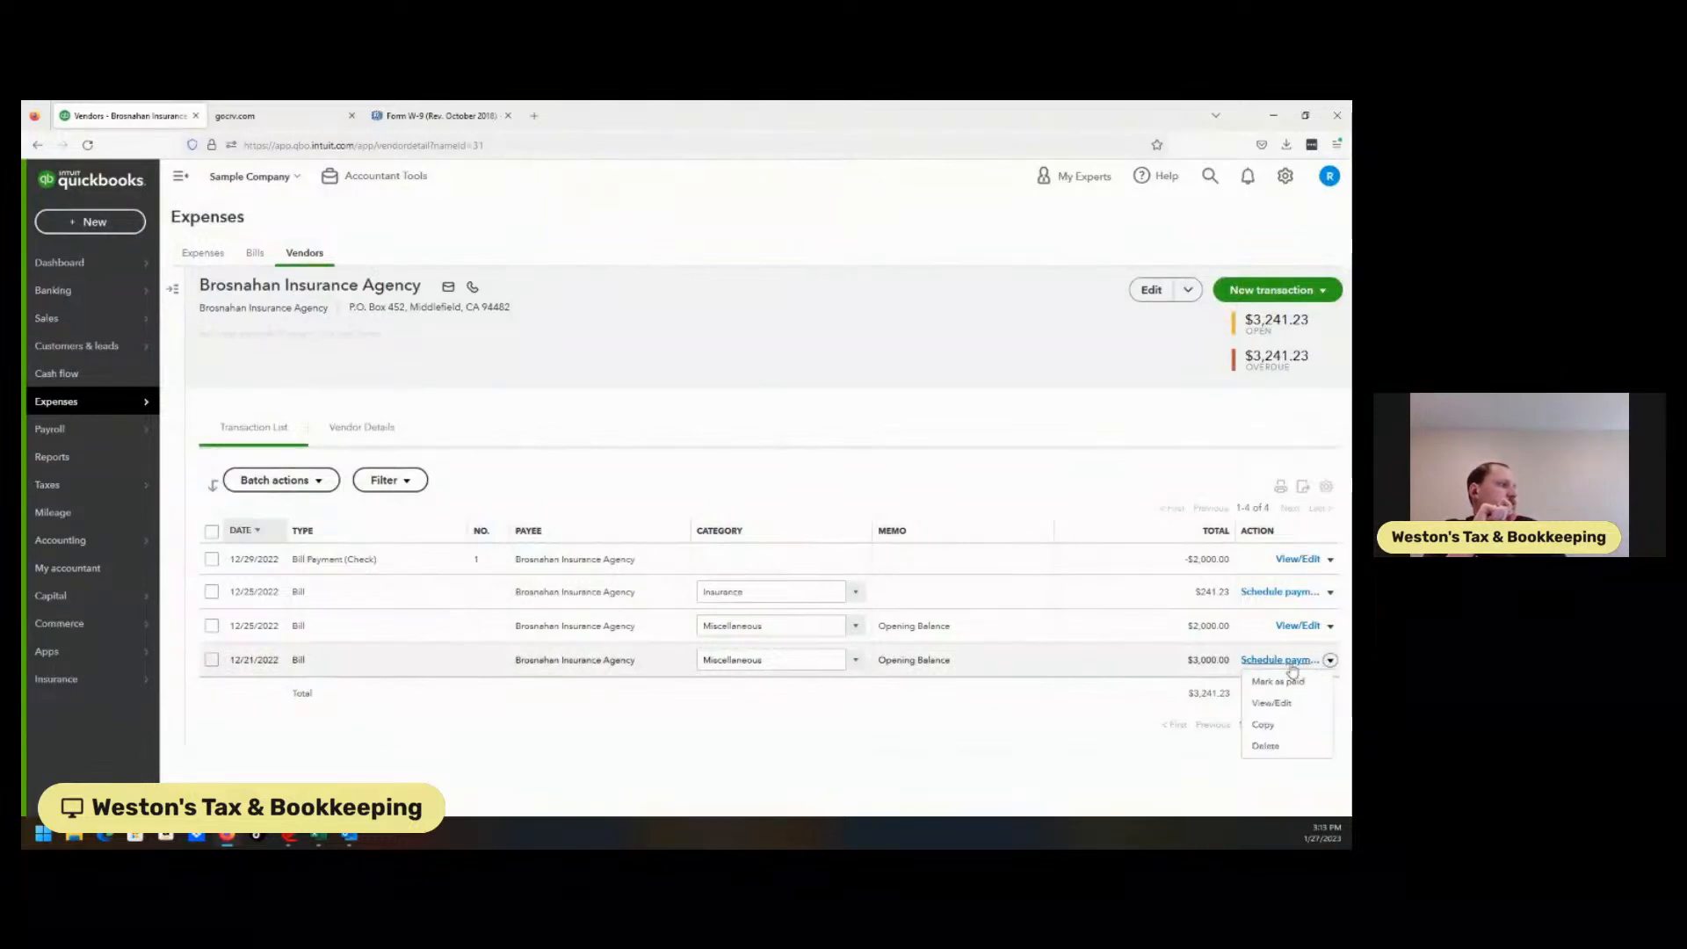
pyautogui.click(1287, 683)
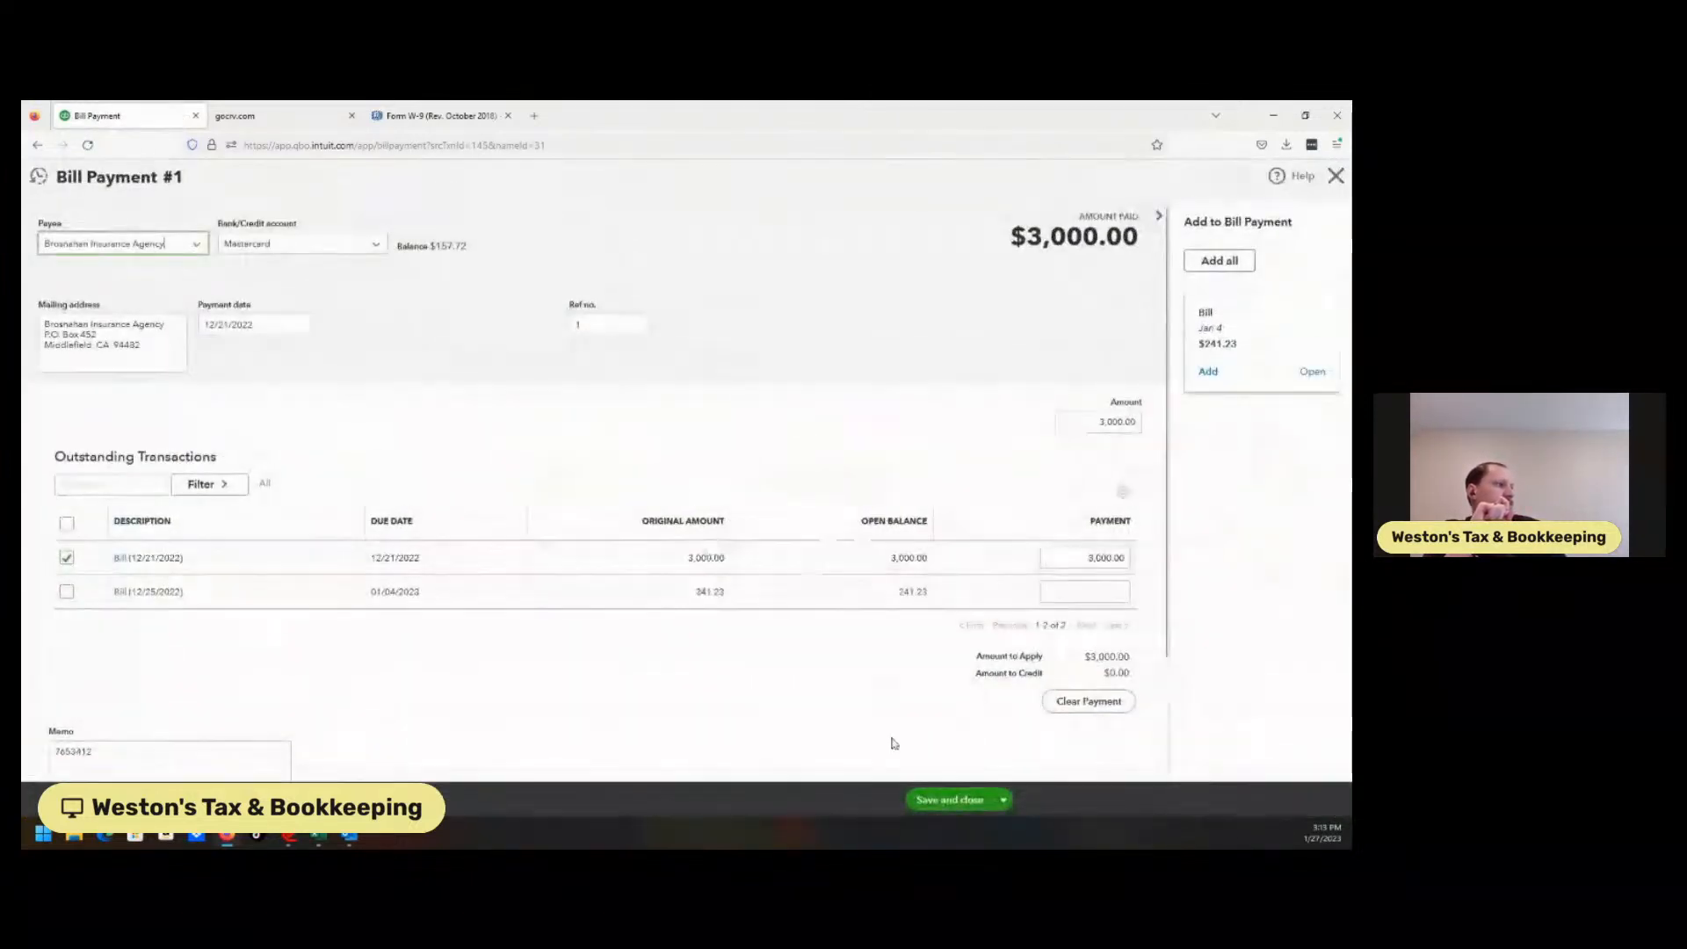
pyautogui.click(942, 798)
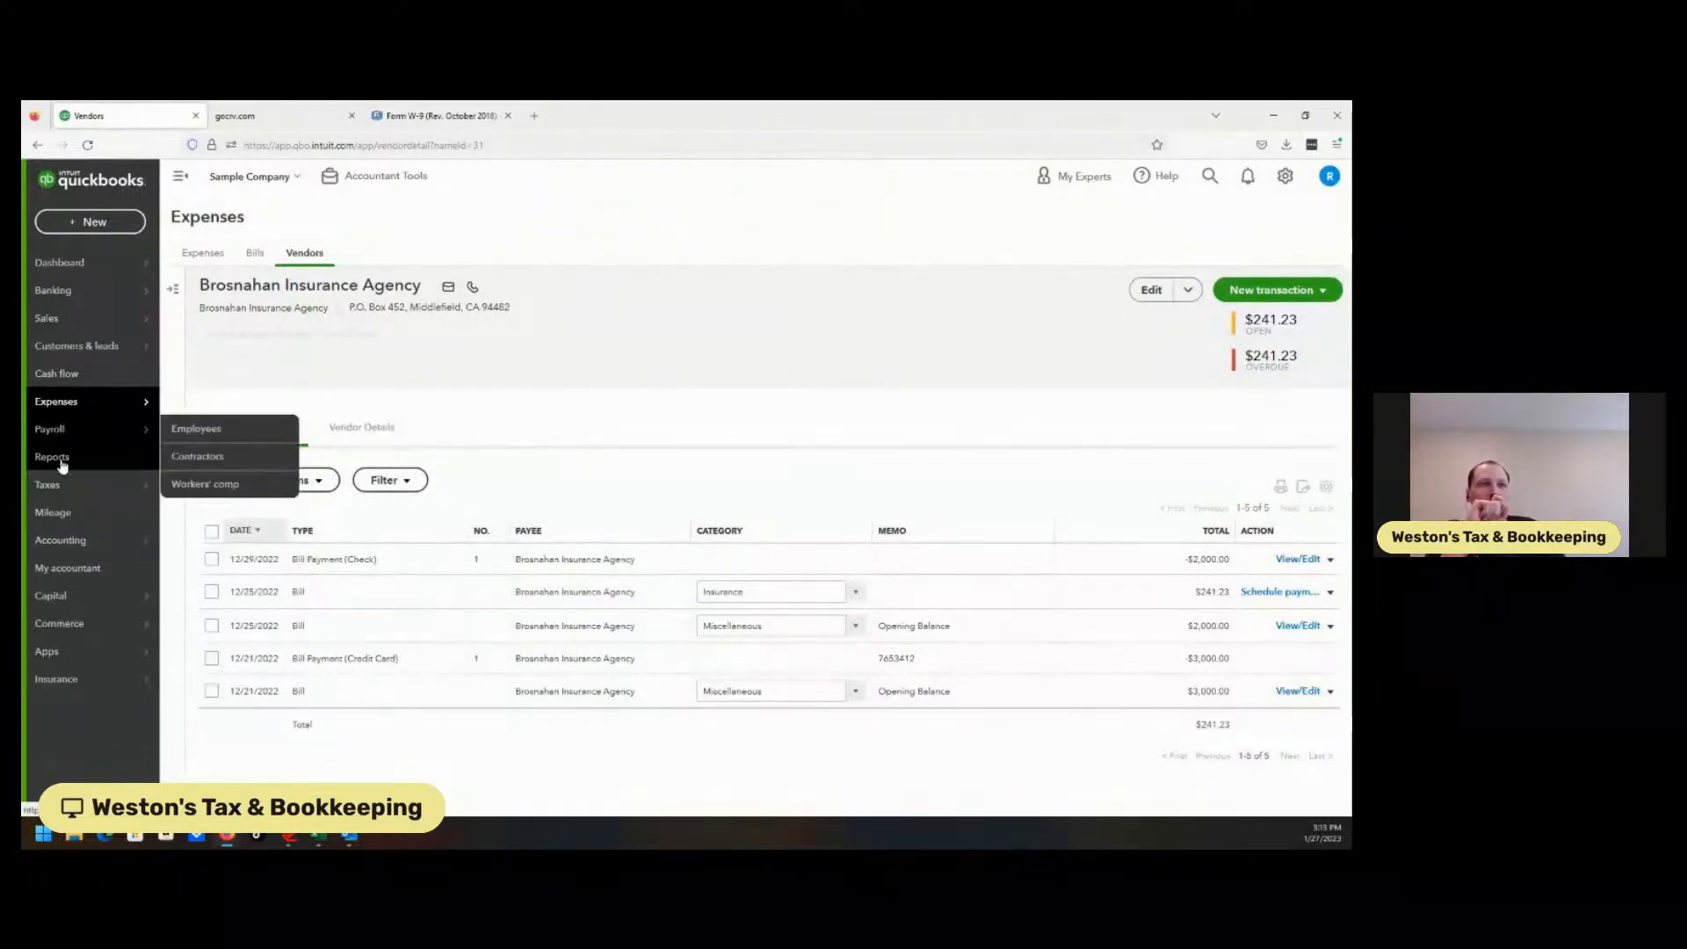
# Change the bill payment's account from Mastercard to Checking, save, and confirm the modification.
pyautogui.moveTo(66, 488)
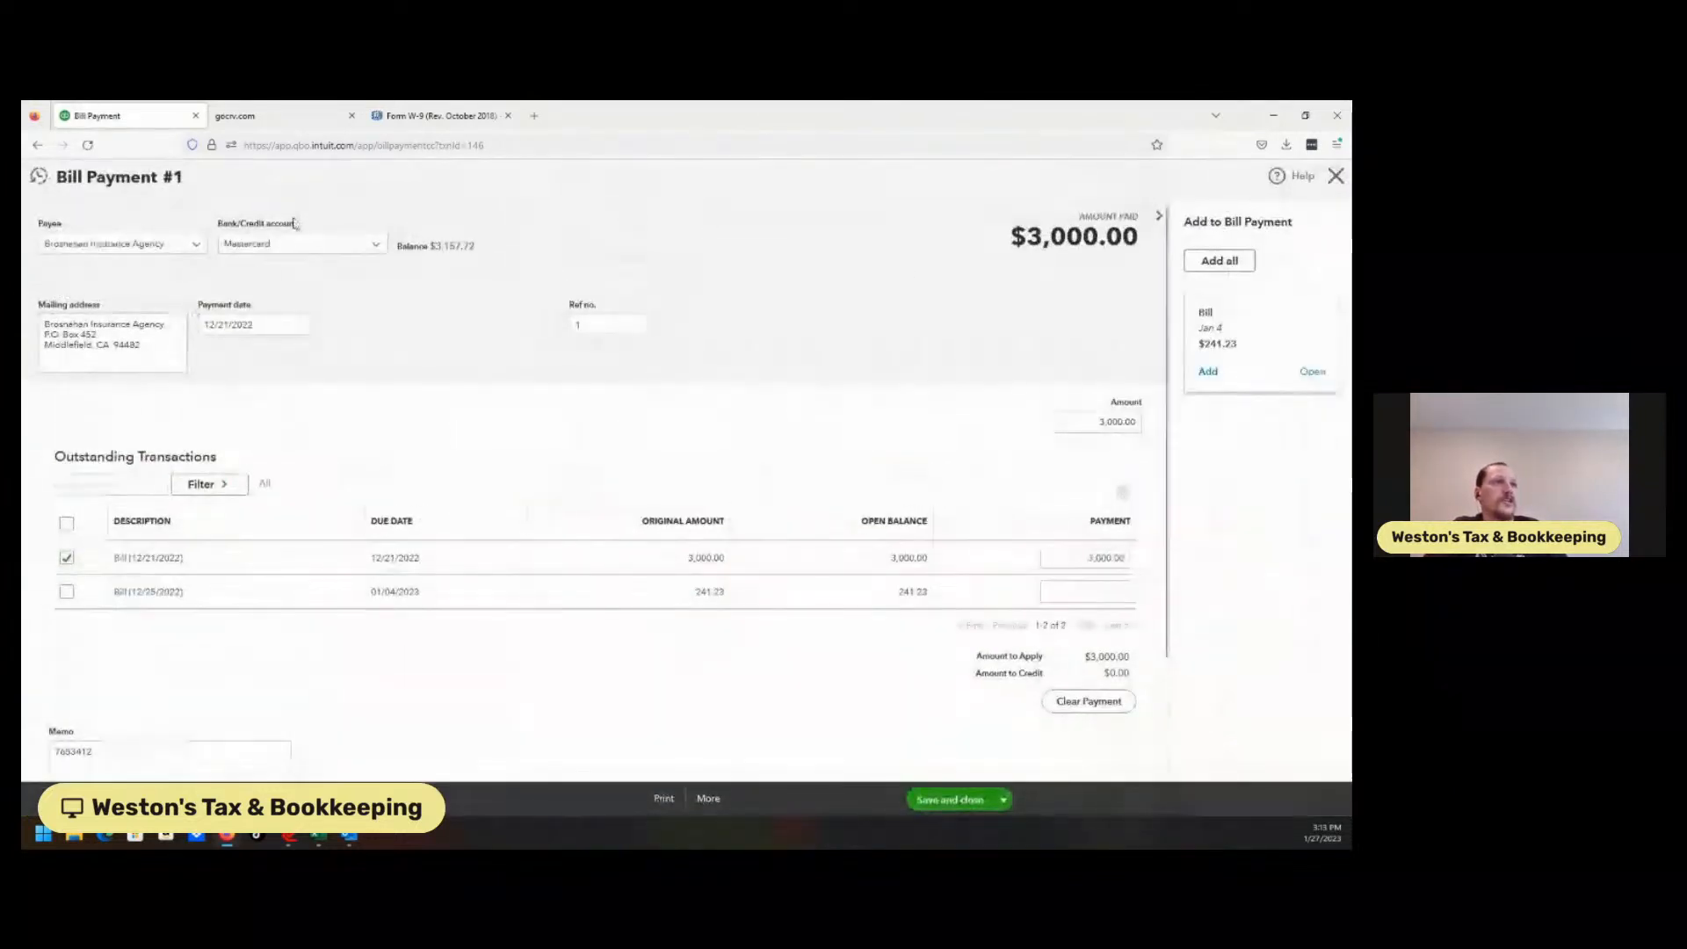
pyautogui.click(380, 246)
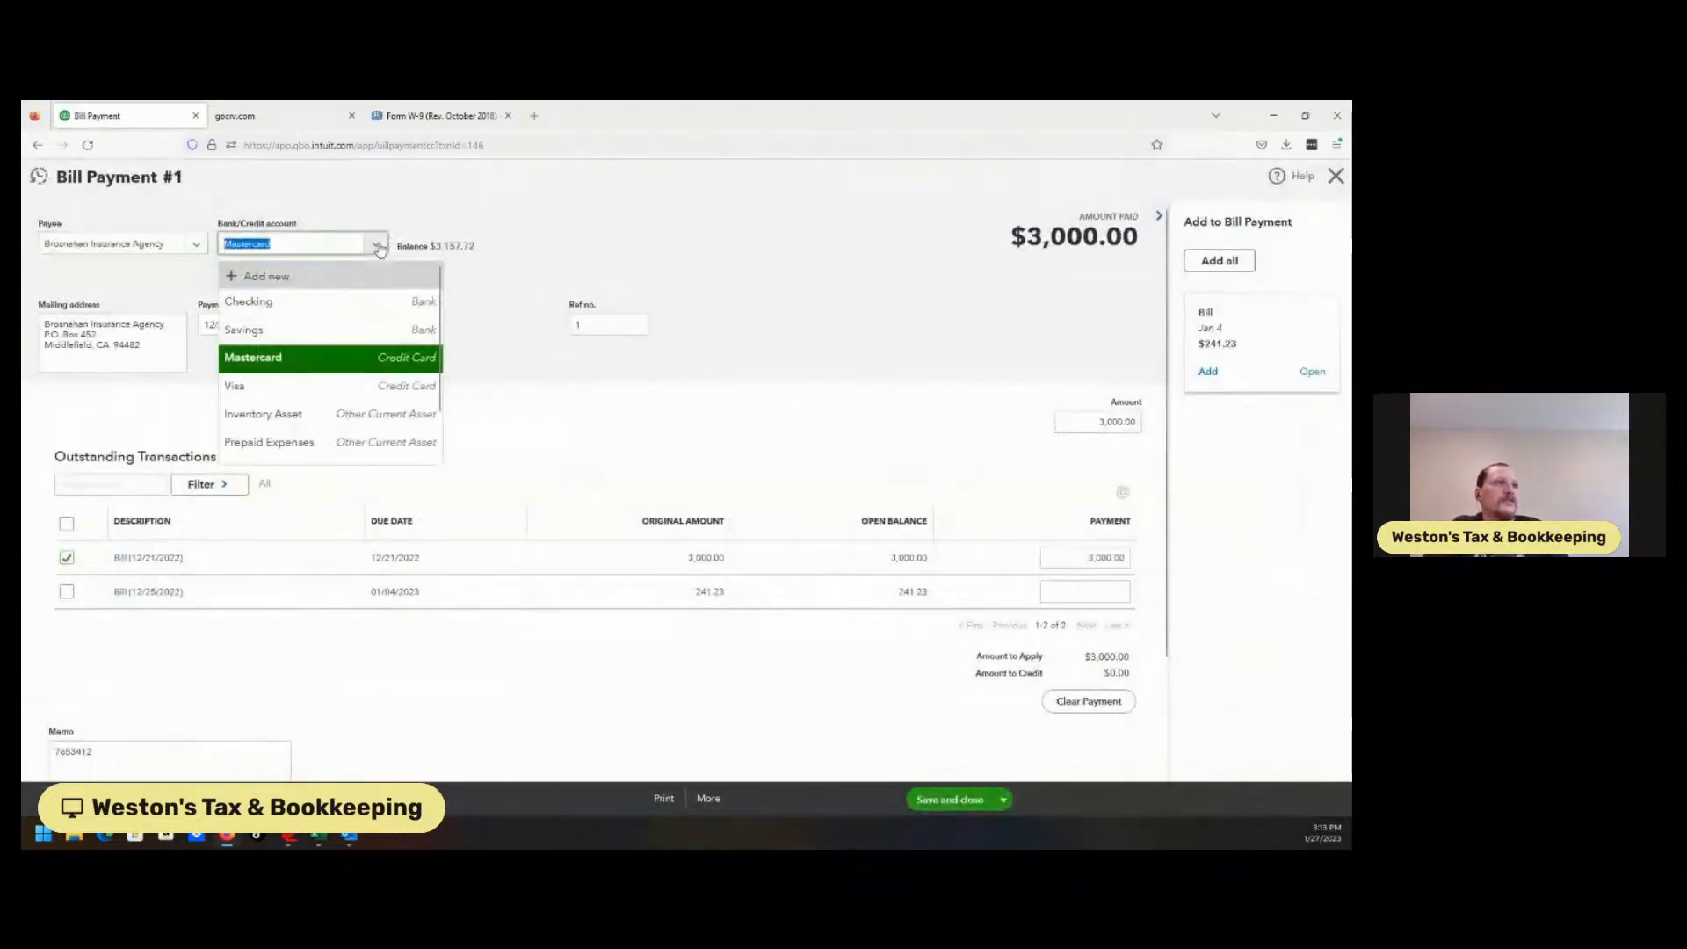
pyautogui.click(320, 302)
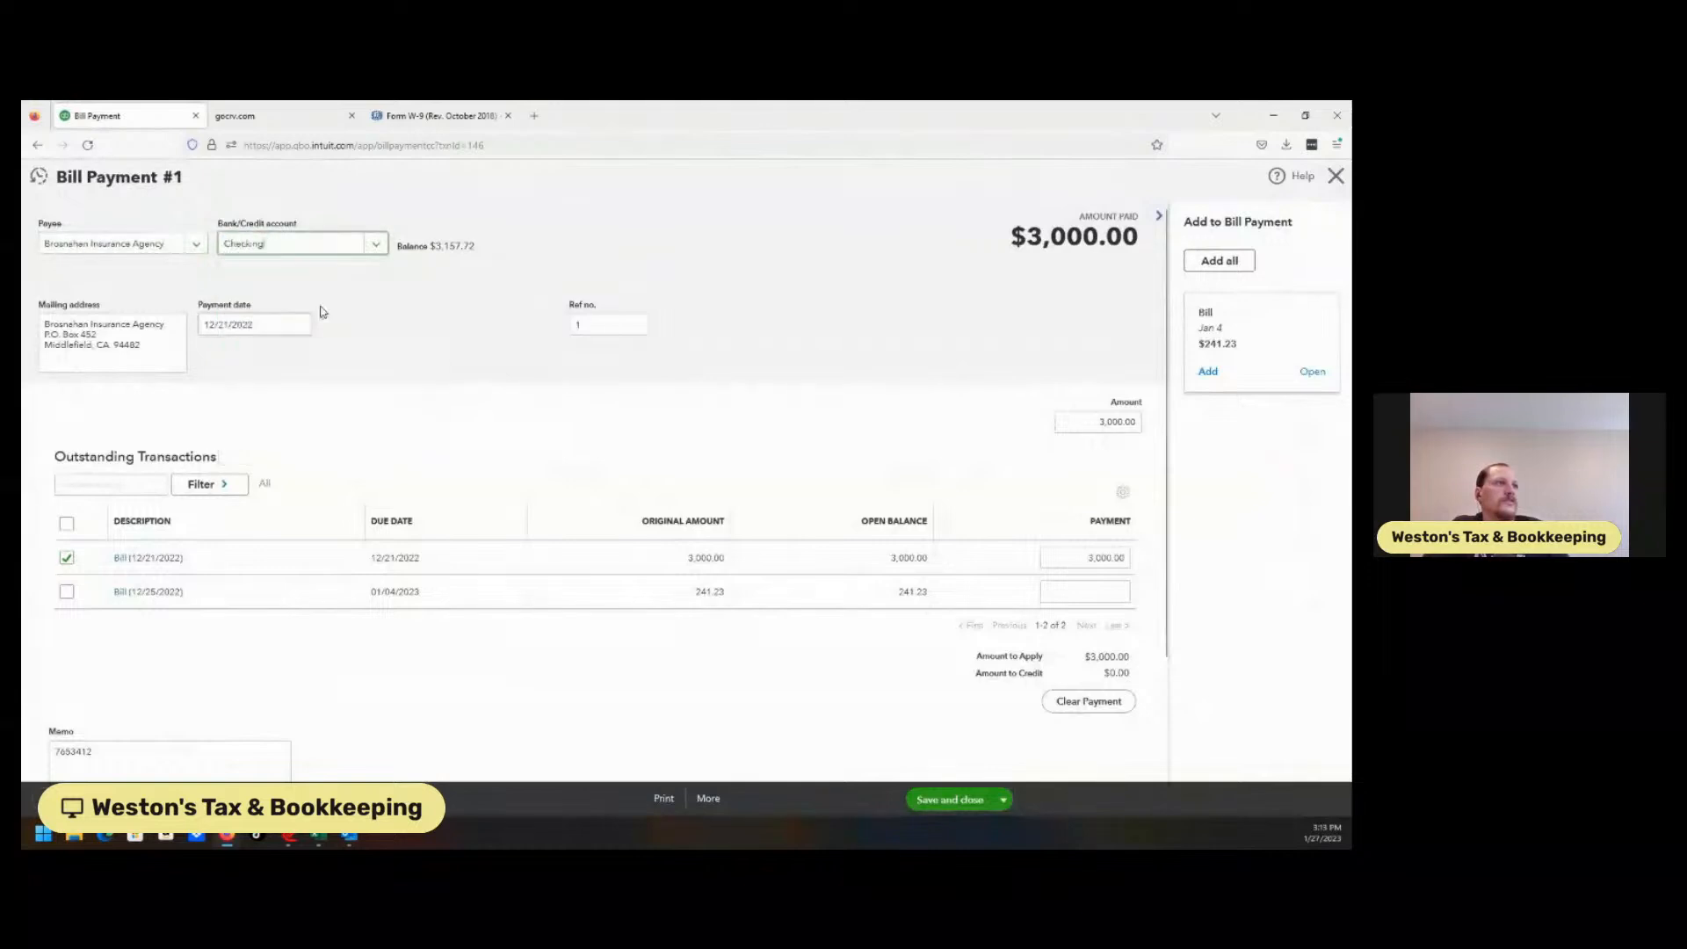
pyautogui.click(947, 800)
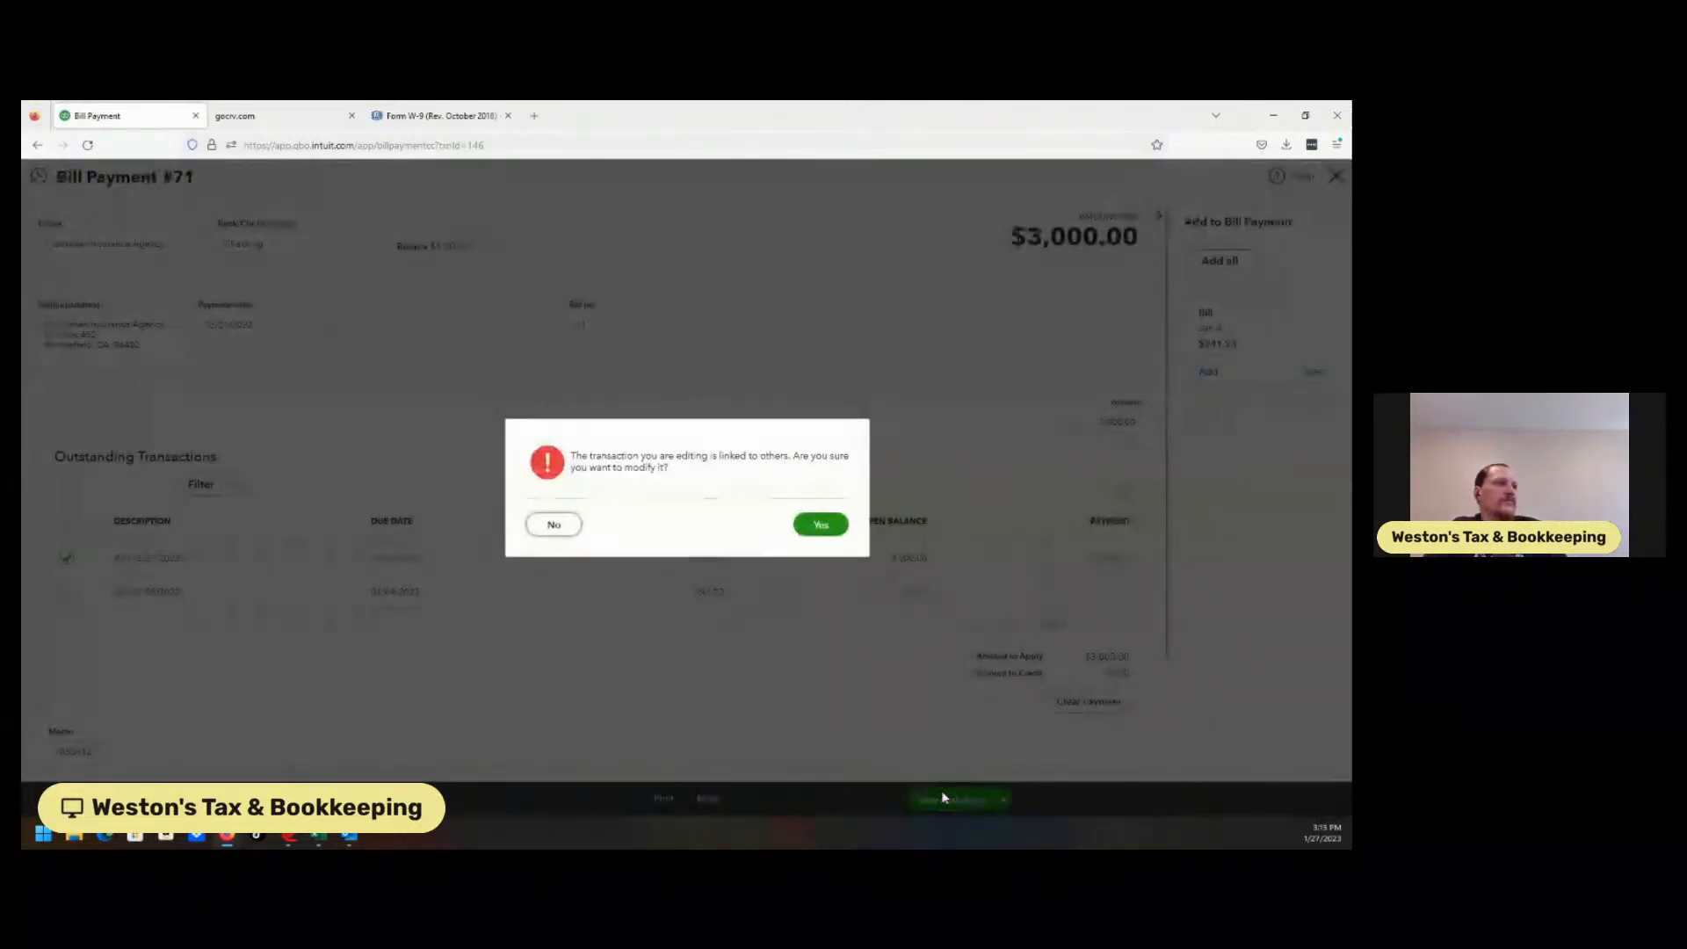
pyautogui.click(826, 526)
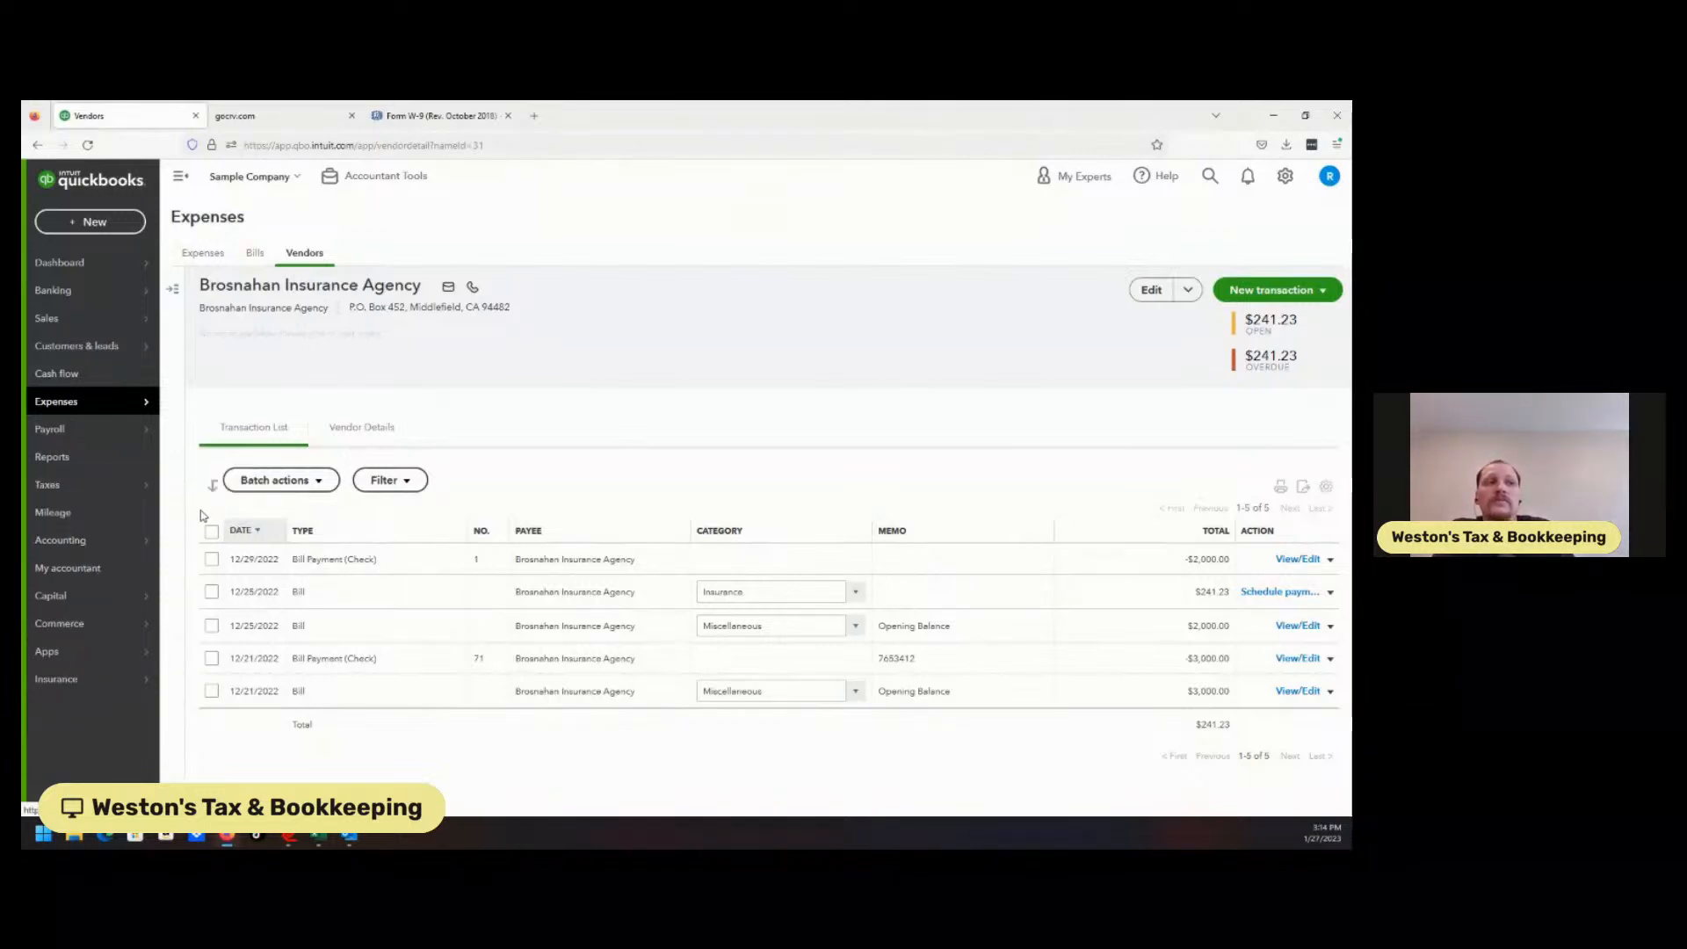
# Resume Prepare 1099s from Taxes > 1099 filings and go back to the Contractors step.
pyautogui.click(199, 510)
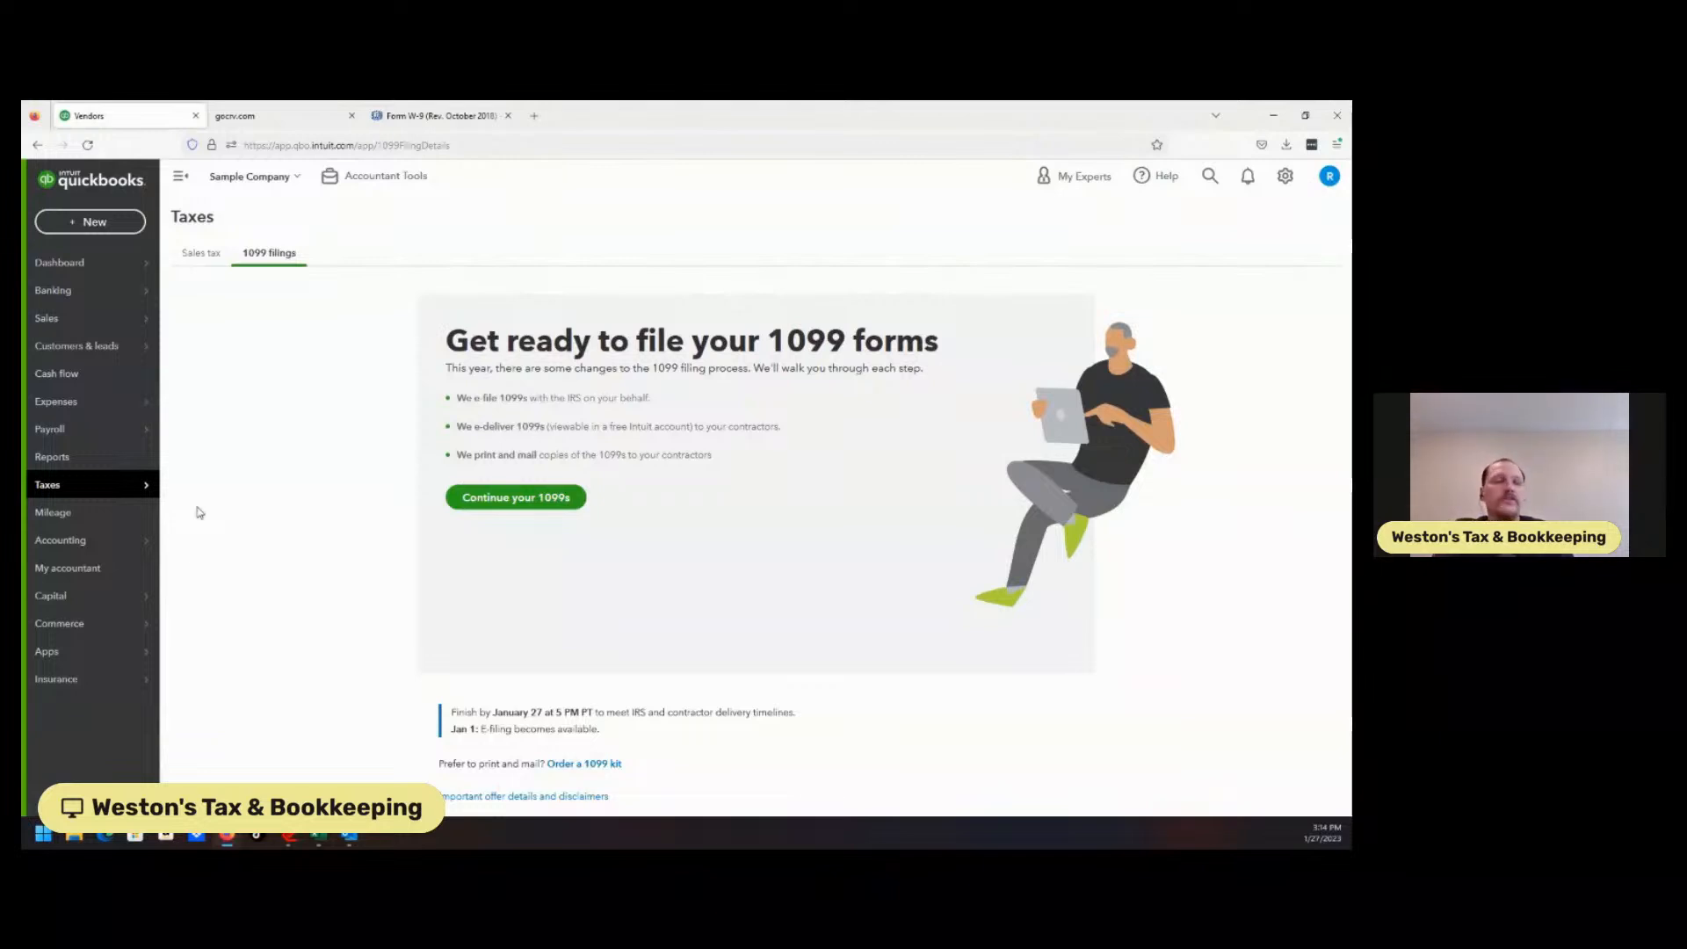
pyautogui.click(531, 498)
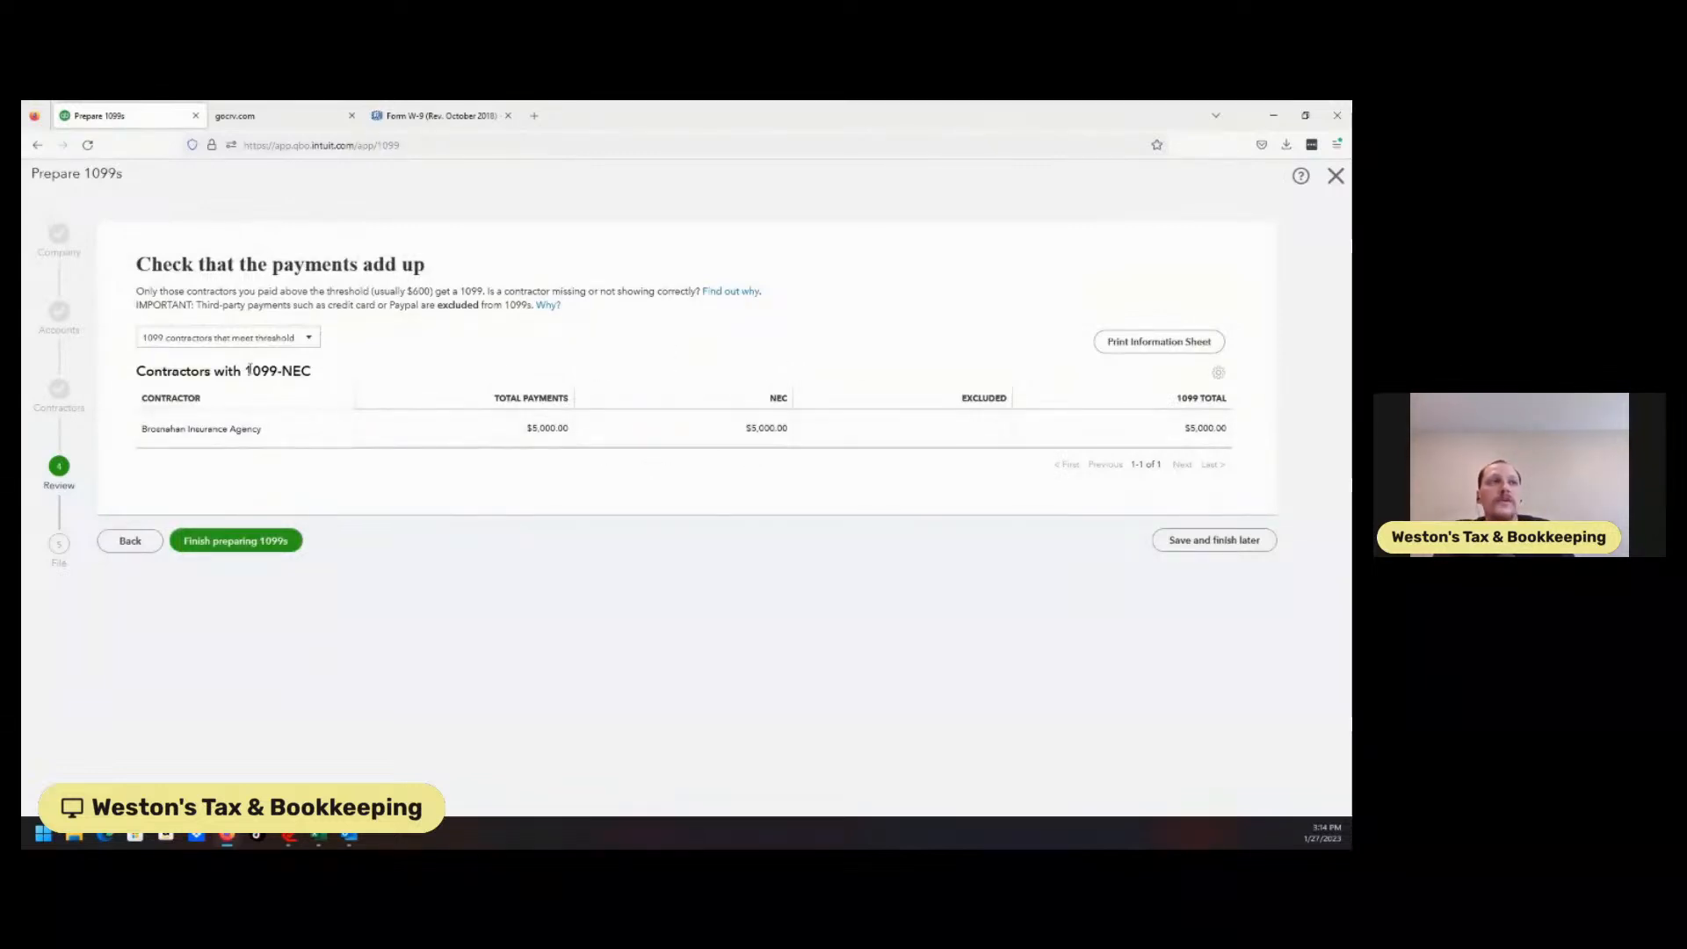
pyautogui.click(129, 546)
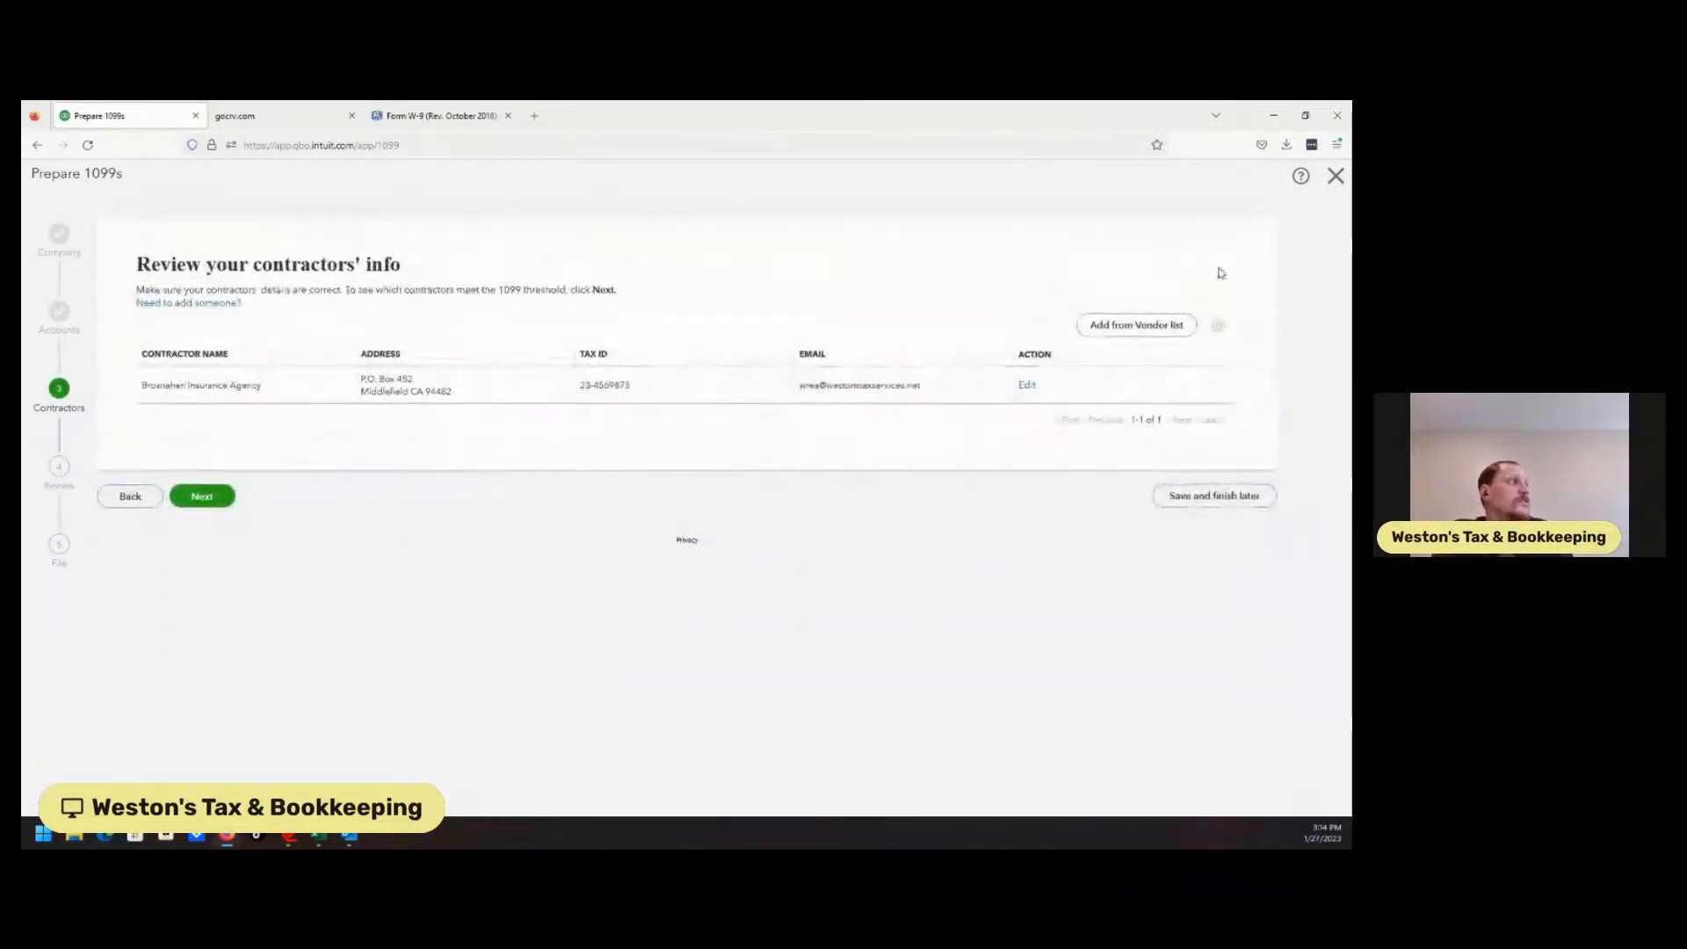
# Tick Hicks Hardware in the 'Add from Vendor list' panel as a 1099 contractor.
pyautogui.click(1132, 328)
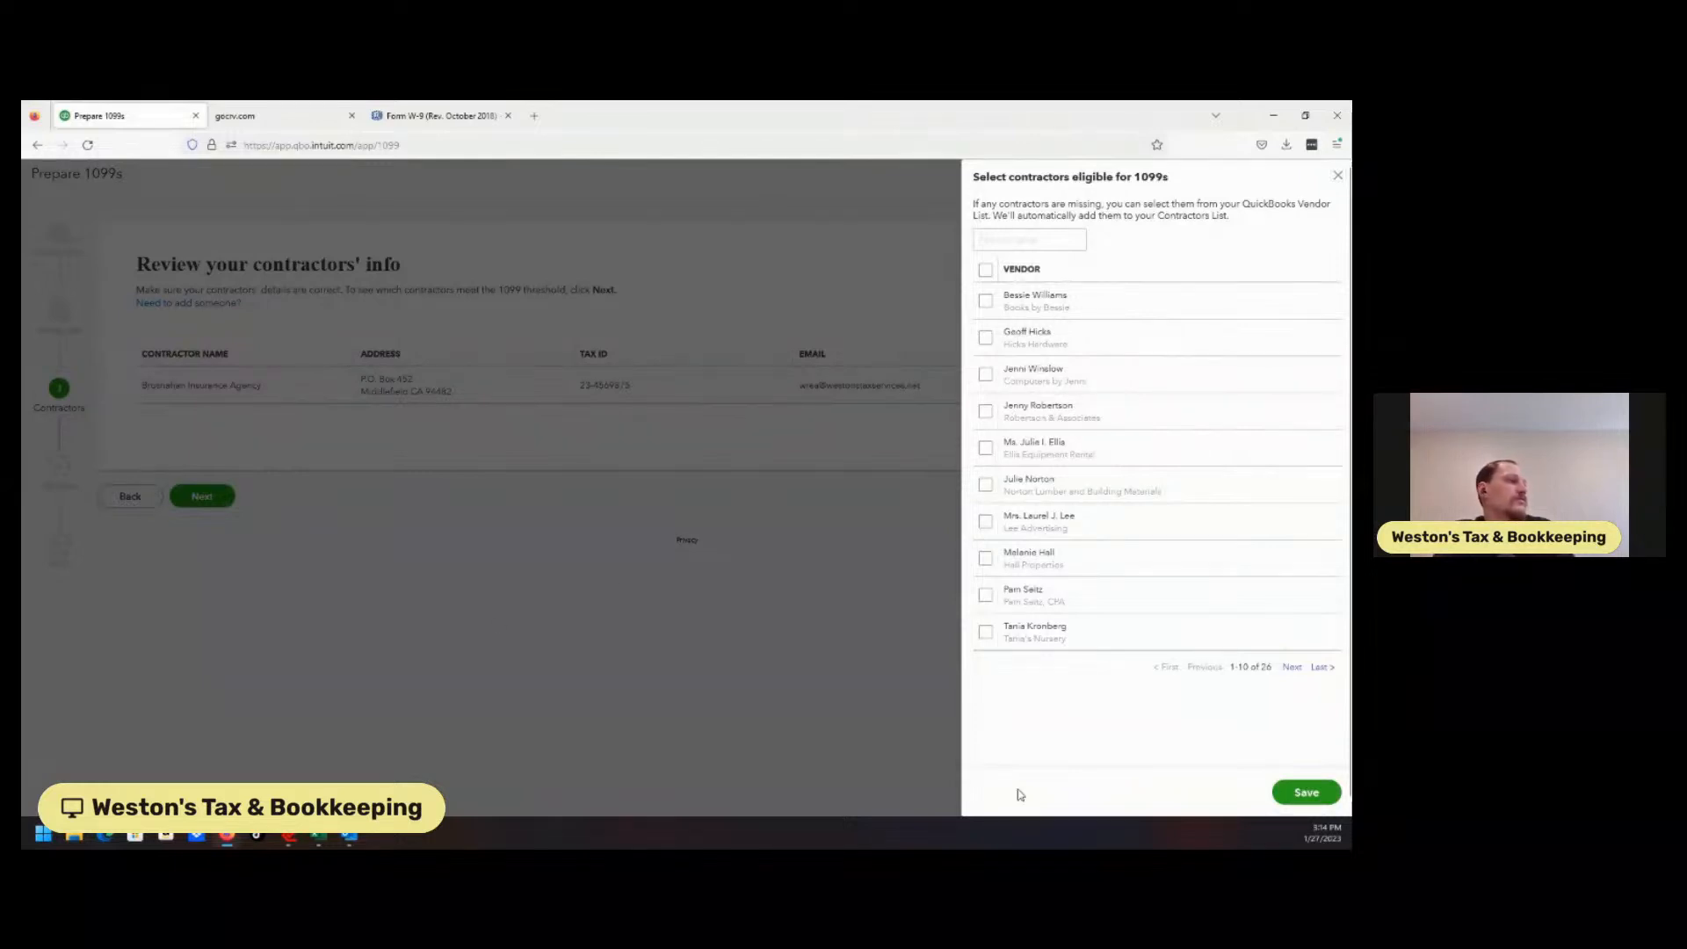
pyautogui.click(1335, 177)
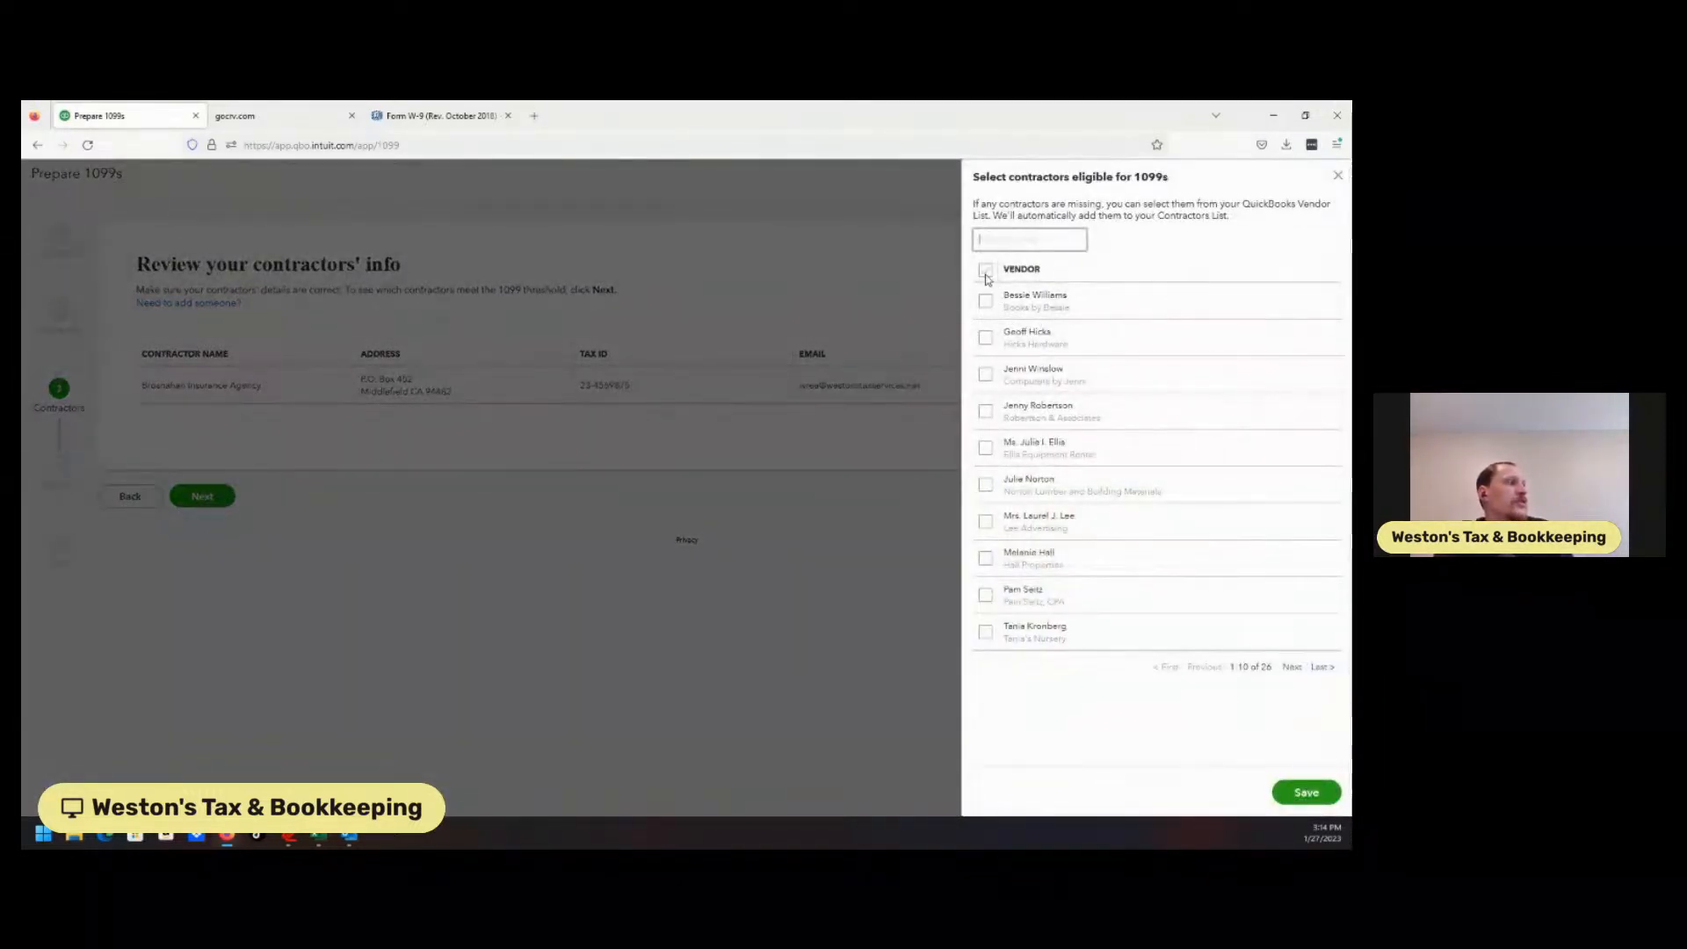
pyautogui.click(995, 343)
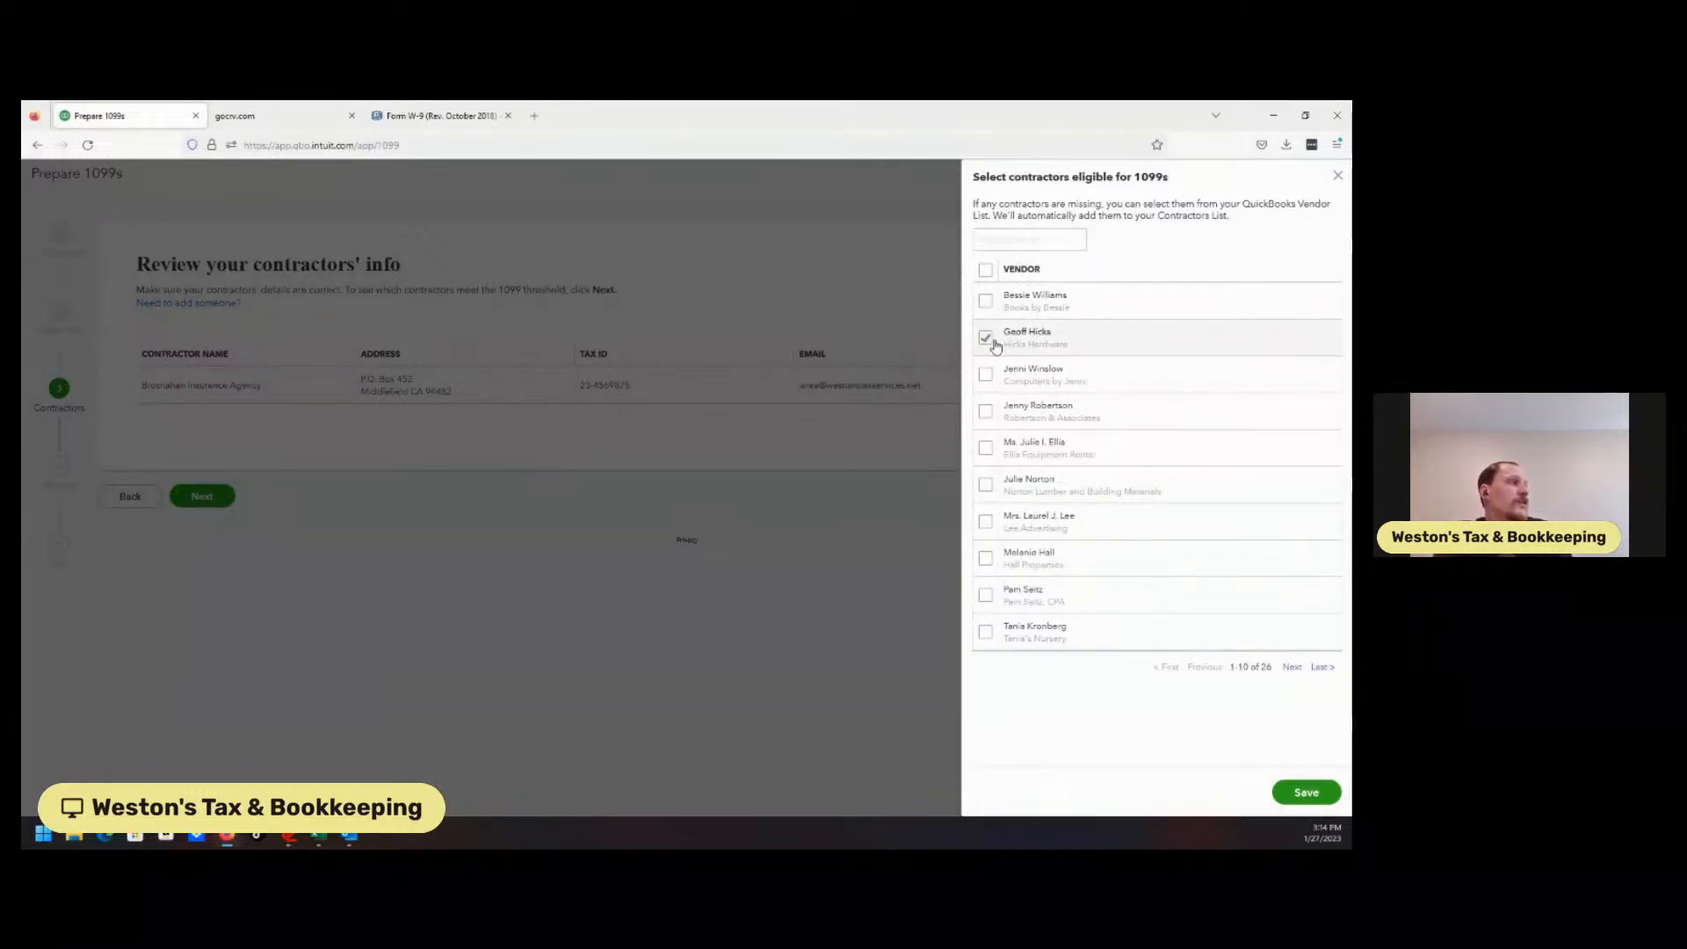
# Add Hicks Hardware to the contractors as an individual, keeping display name 'Hicks Hardware'.
pyautogui.click(1306, 794)
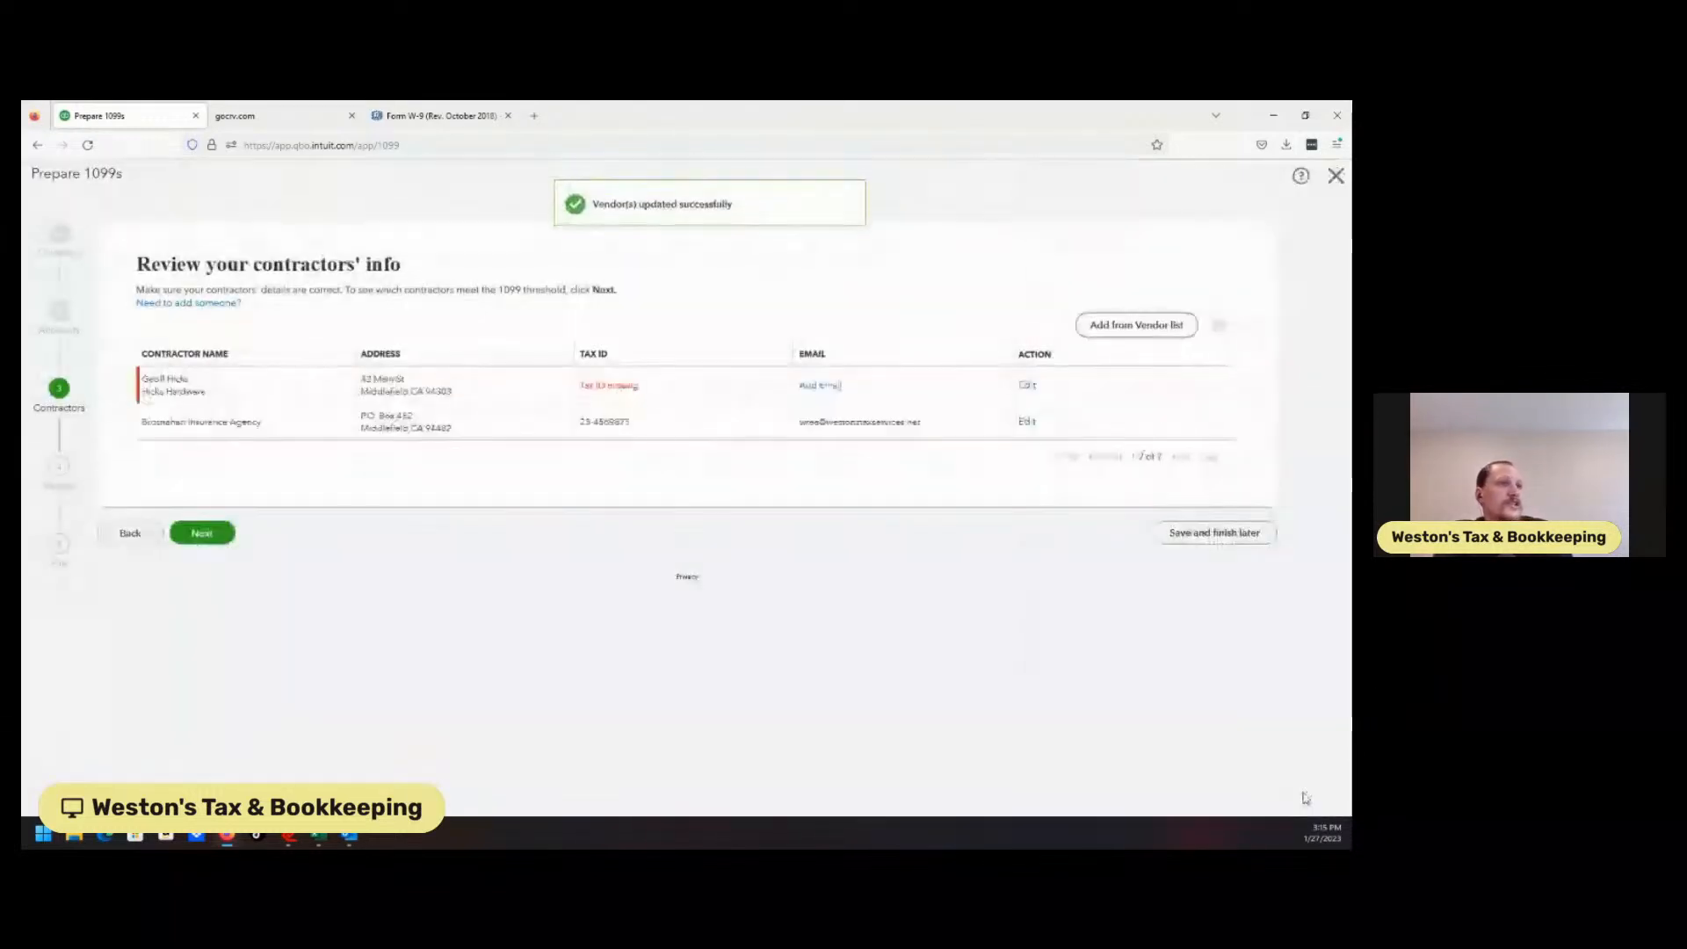
pyautogui.click(1027, 384)
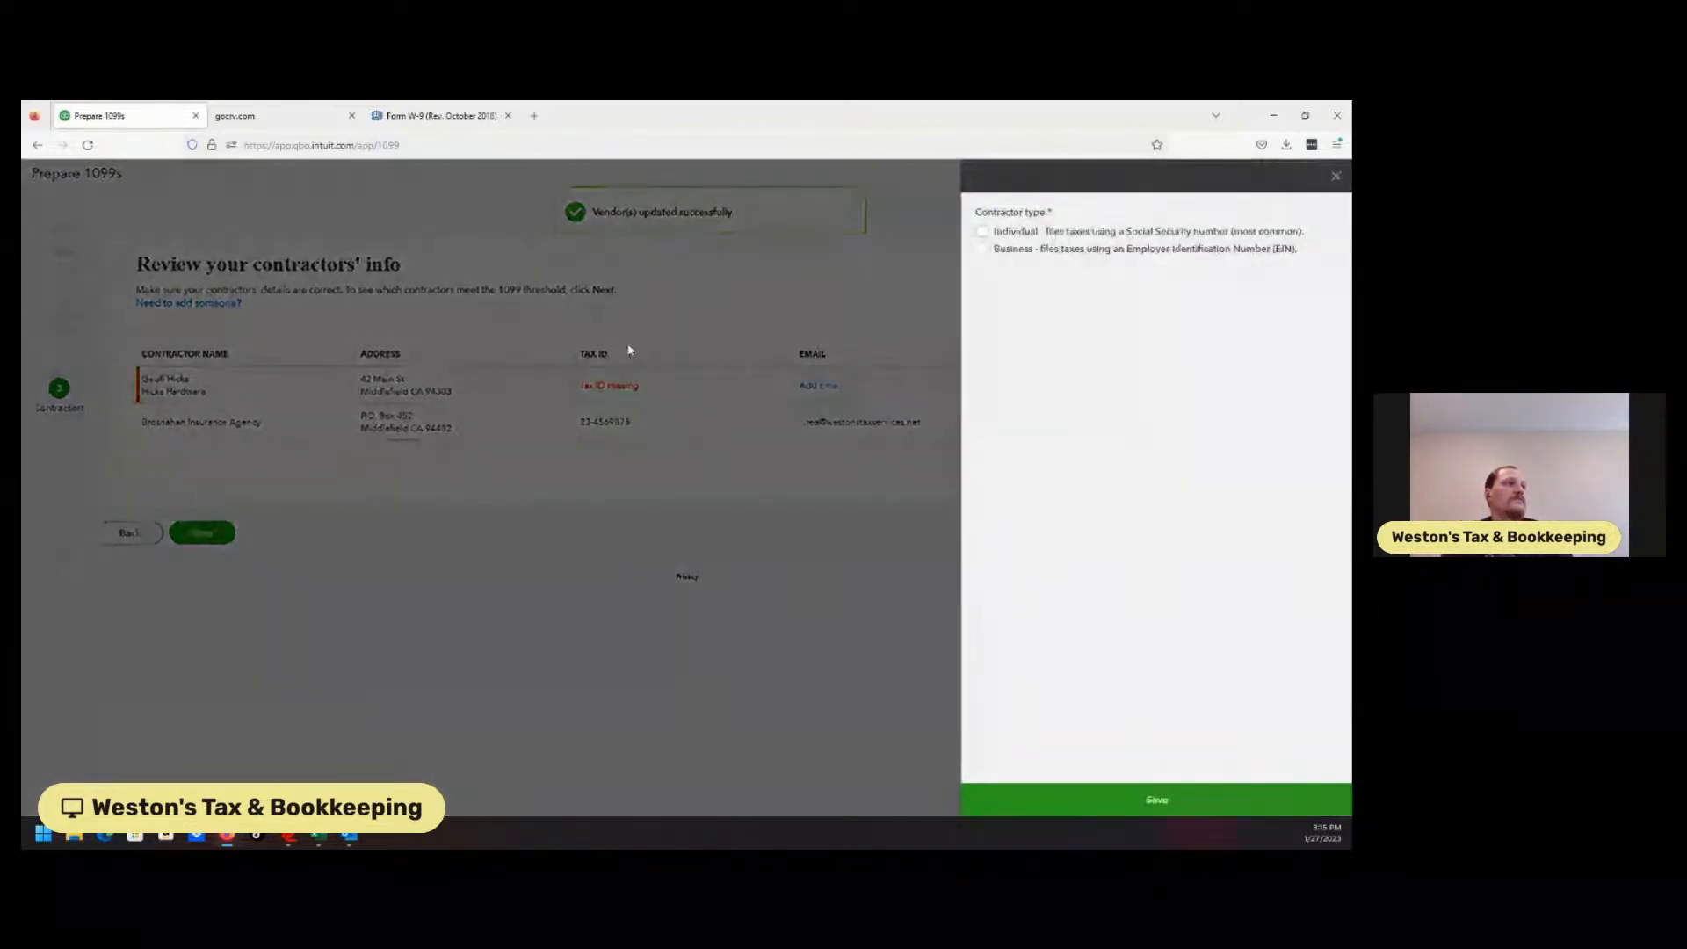
pyautogui.click(982, 232)
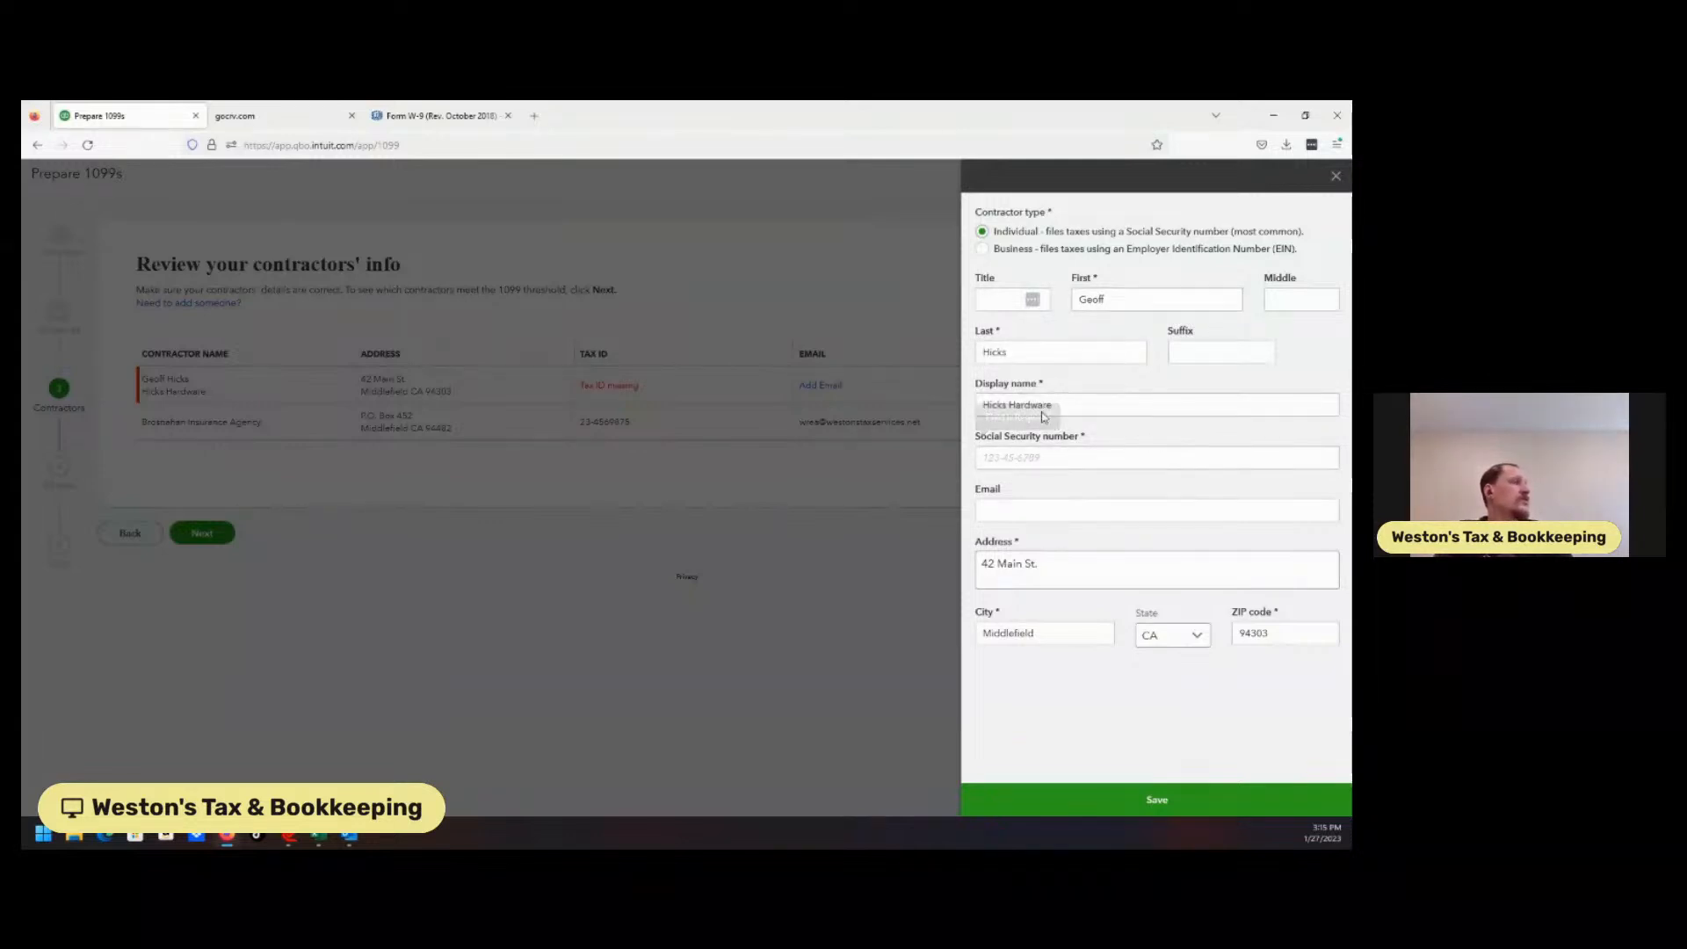
pyautogui.click(1078, 406)
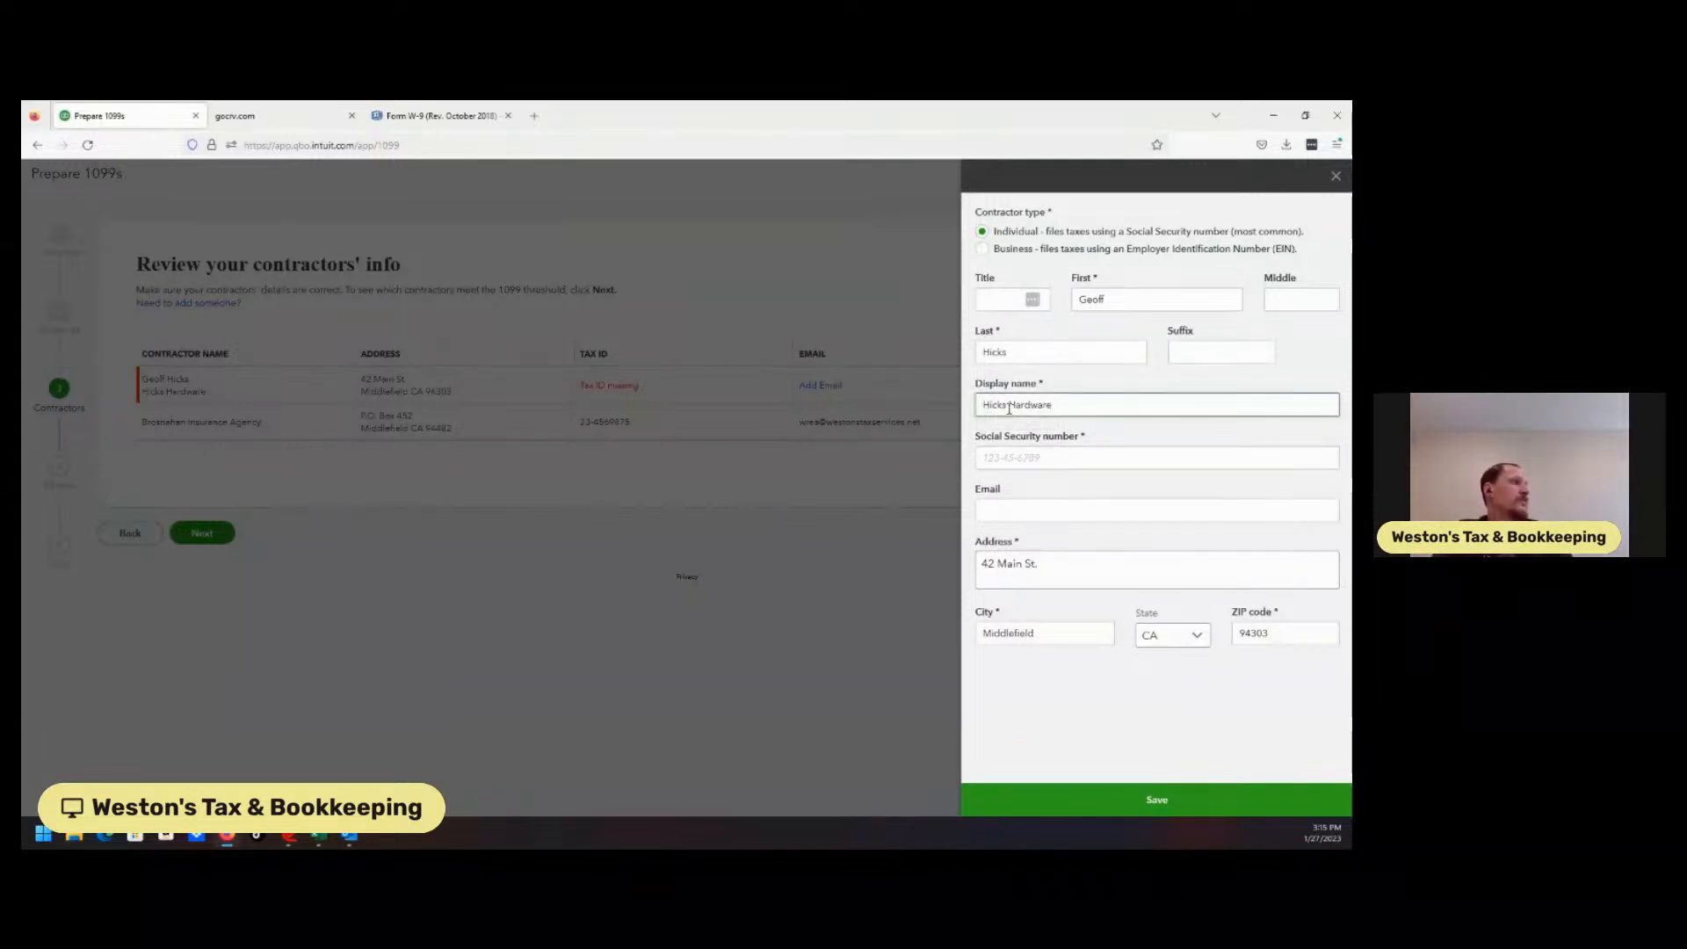
pyautogui.doubleClick(1070, 401)
pyautogui.press('BackSpace')
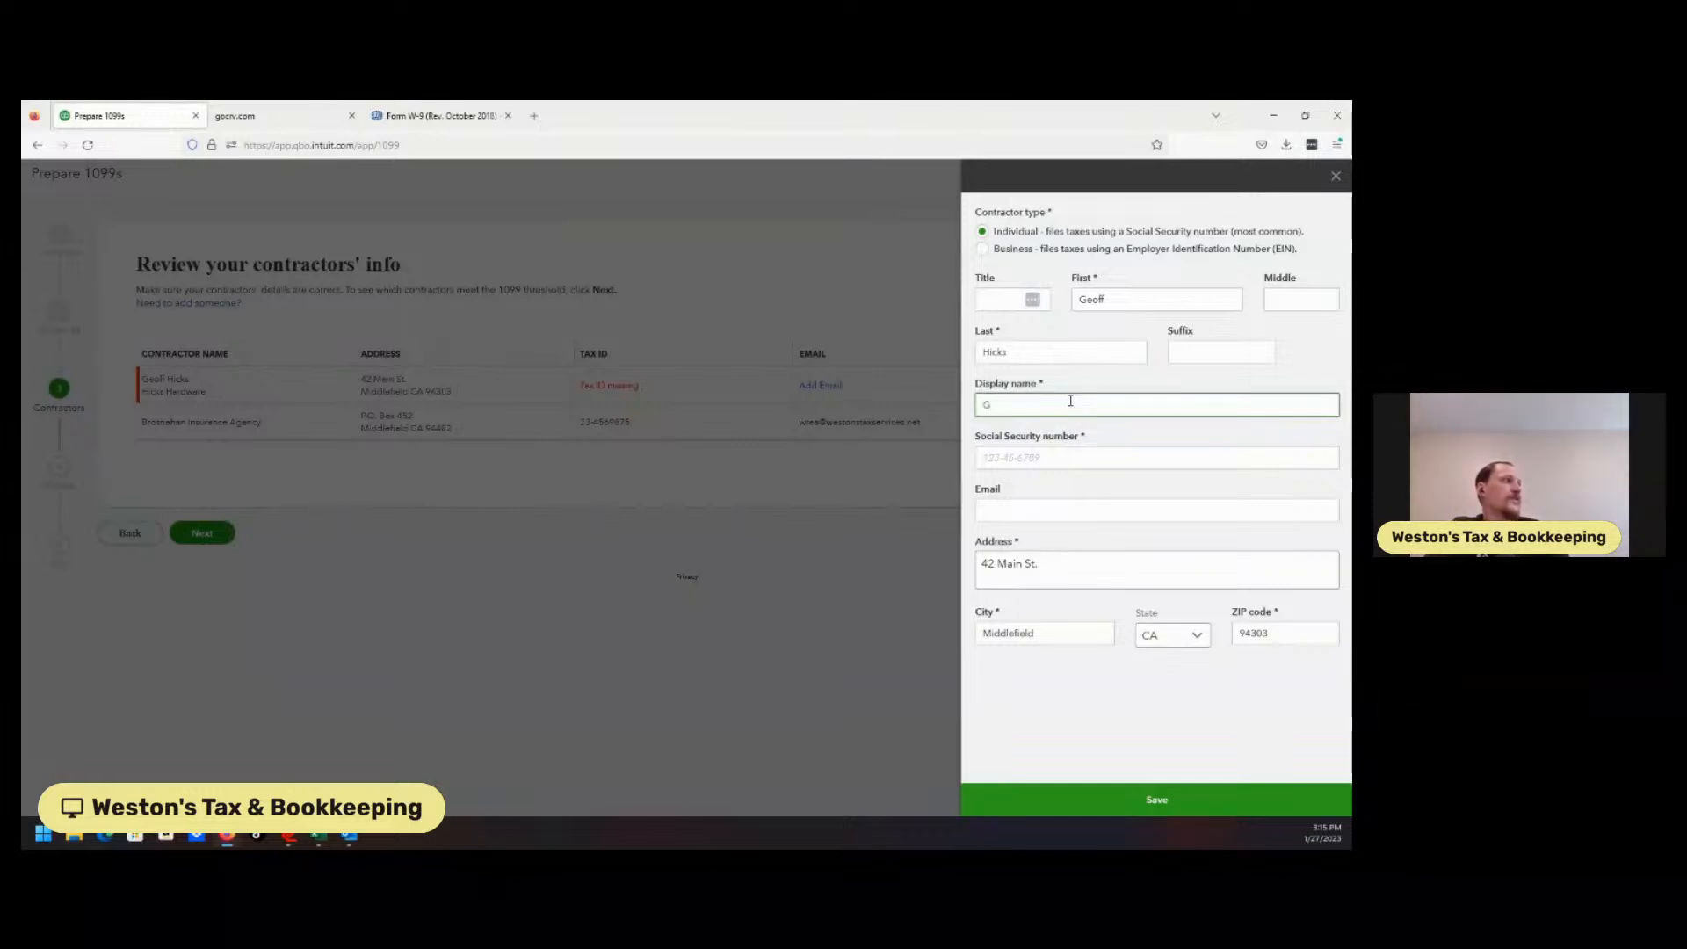
pyautogui.write('Hicks Hardware')
pyautogui.press('Tab')
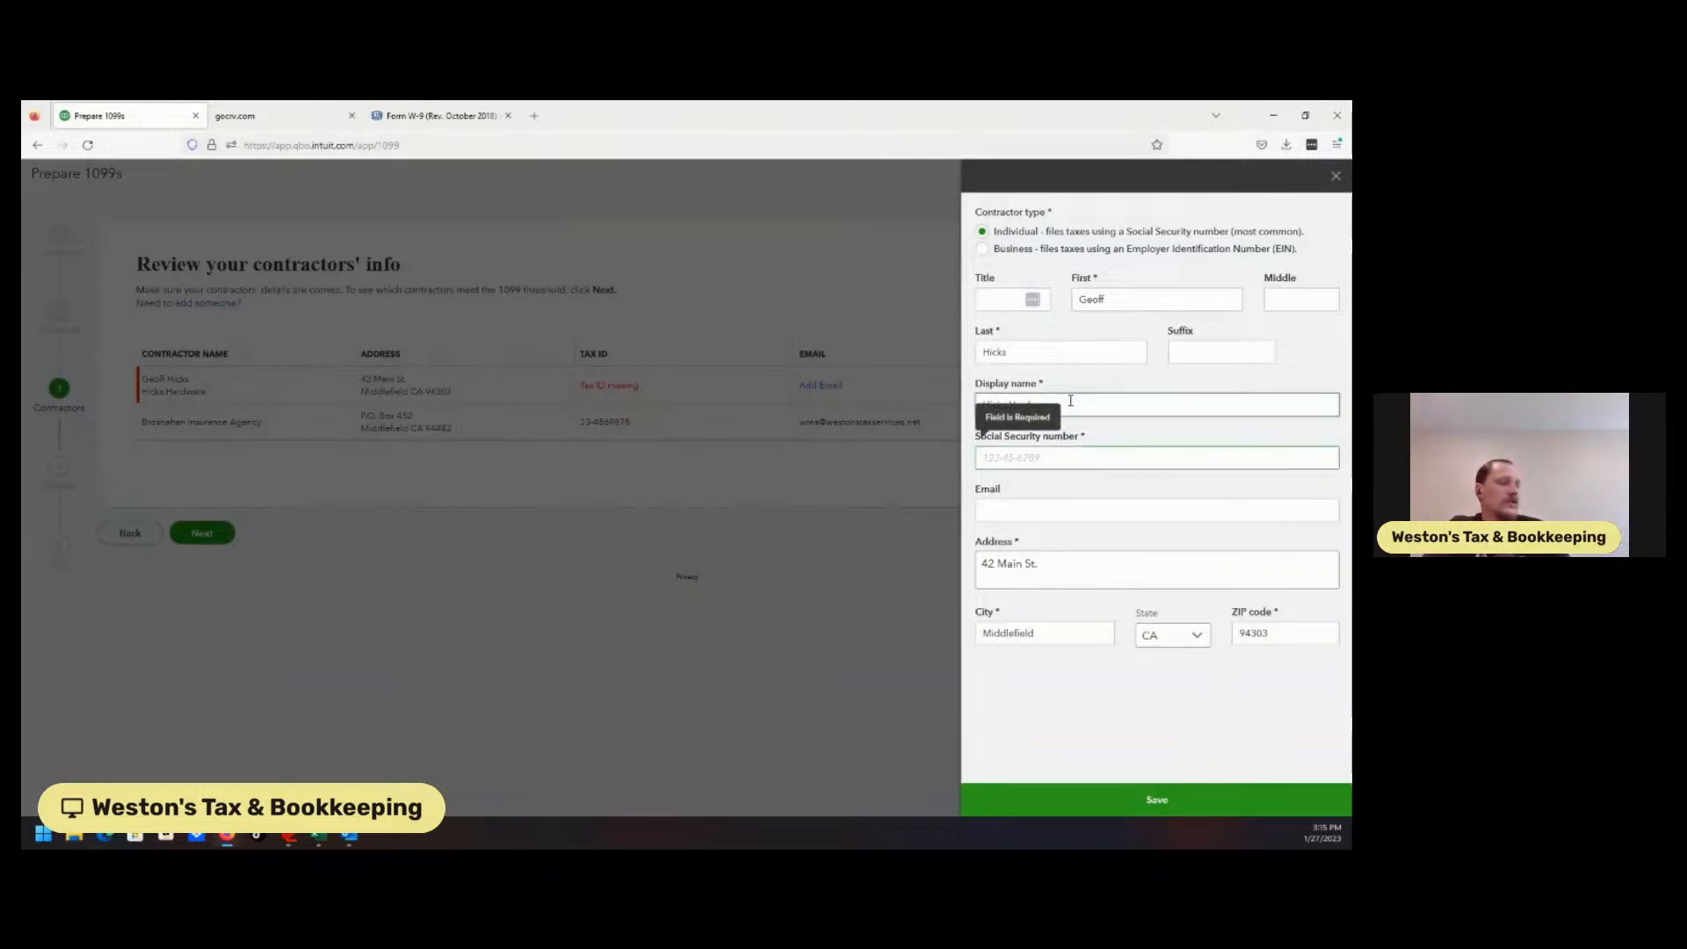
# Enter the contractor's Social Security number and e-mail address.
pyautogui.write('1')
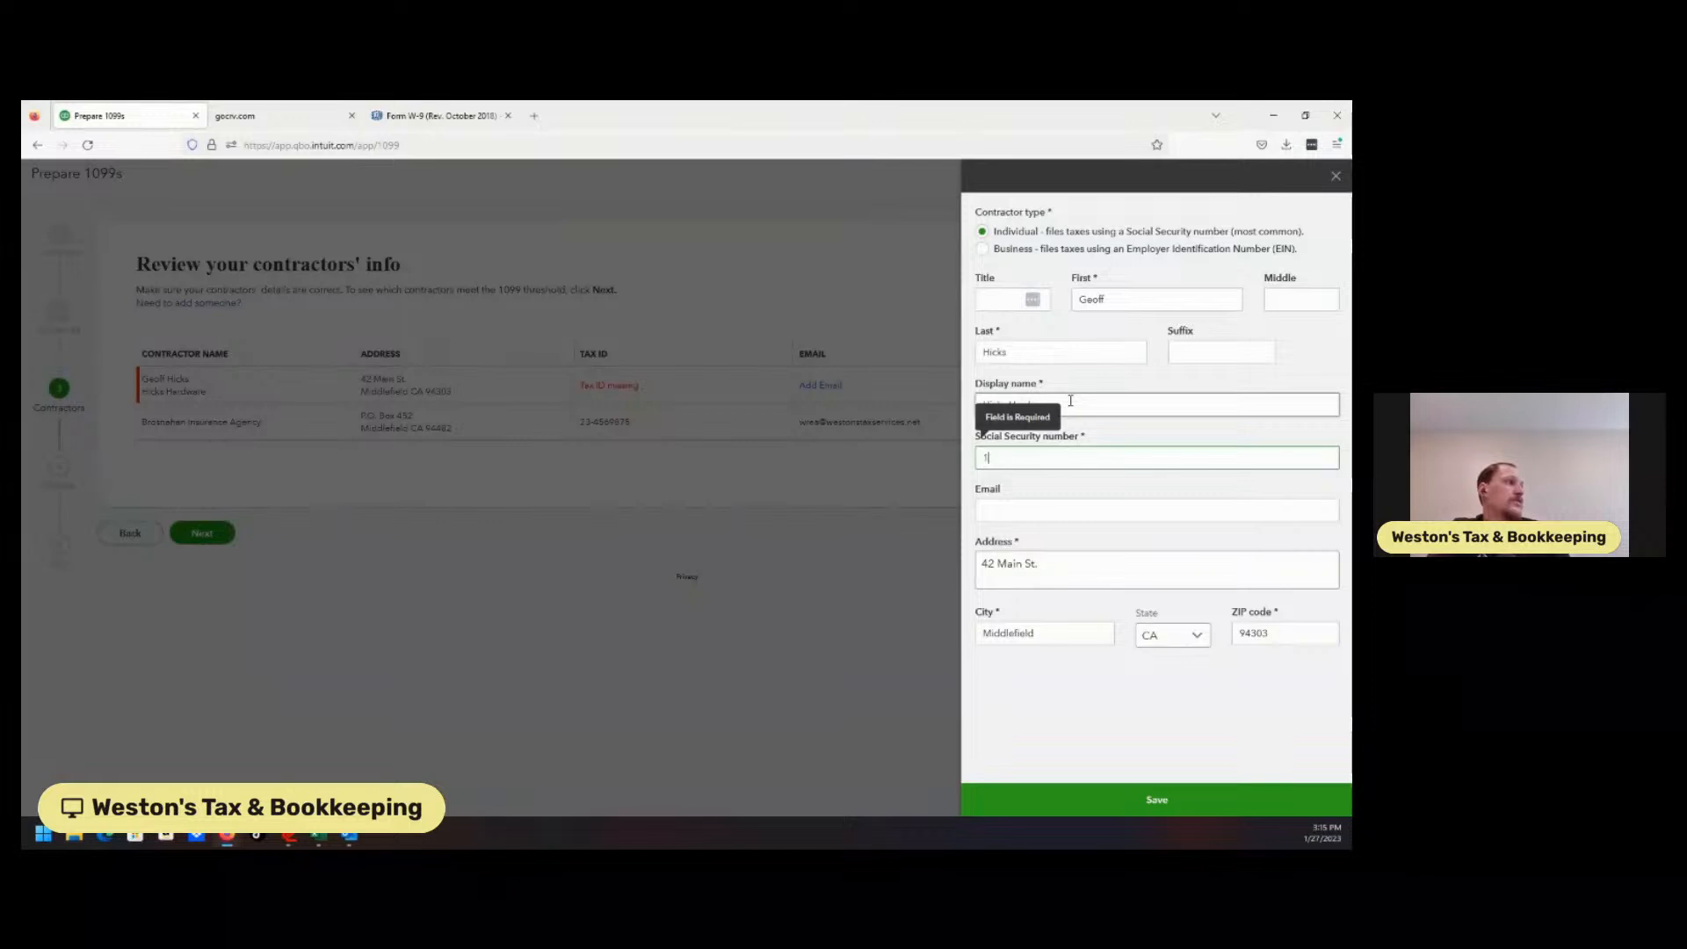
pyautogui.write('23456789')
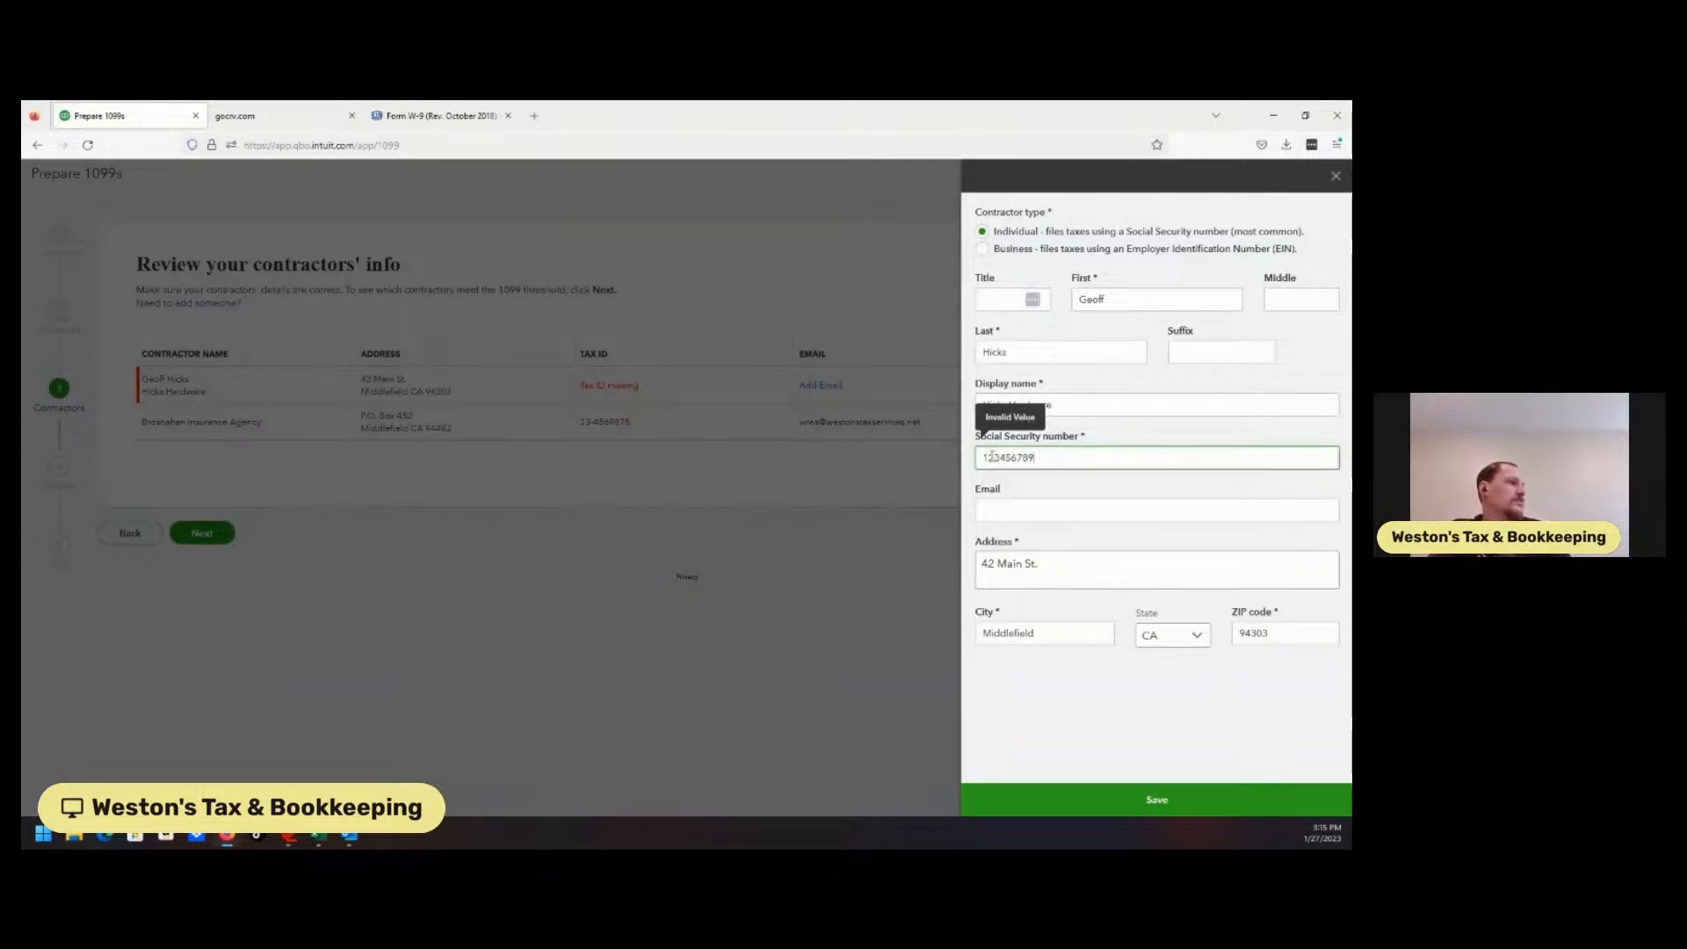
pyautogui.click(999, 458)
pyautogui.write('-')
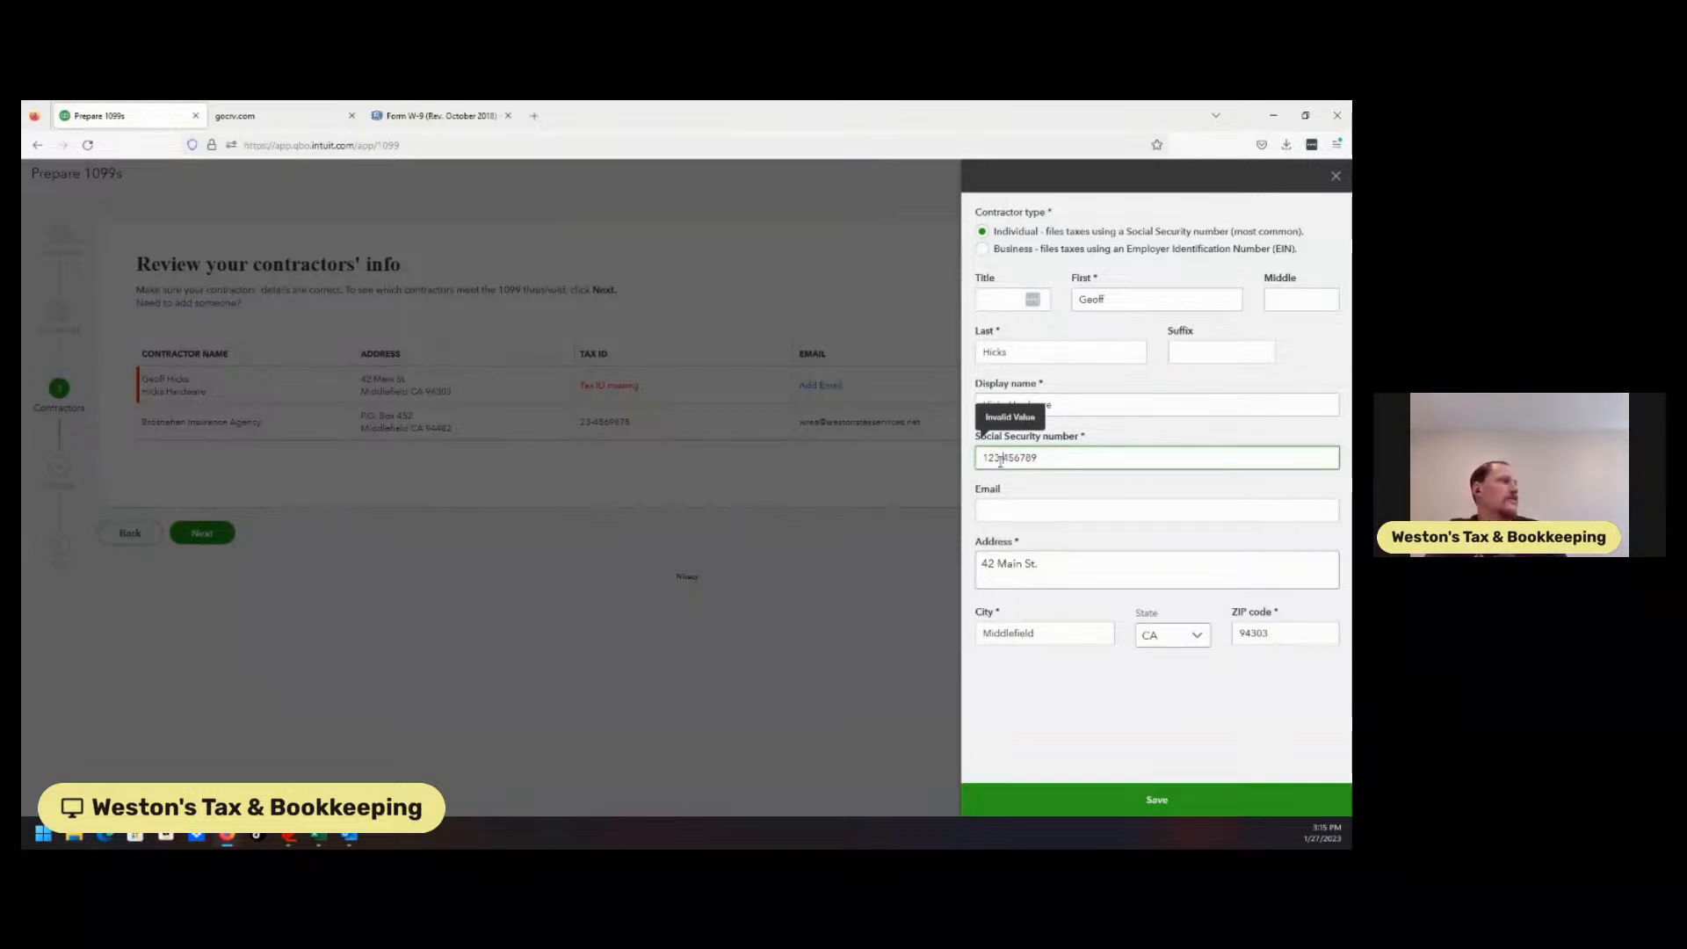
pyautogui.click(1017, 458)
pyautogui.write('-')
pyautogui.click(1006, 510)
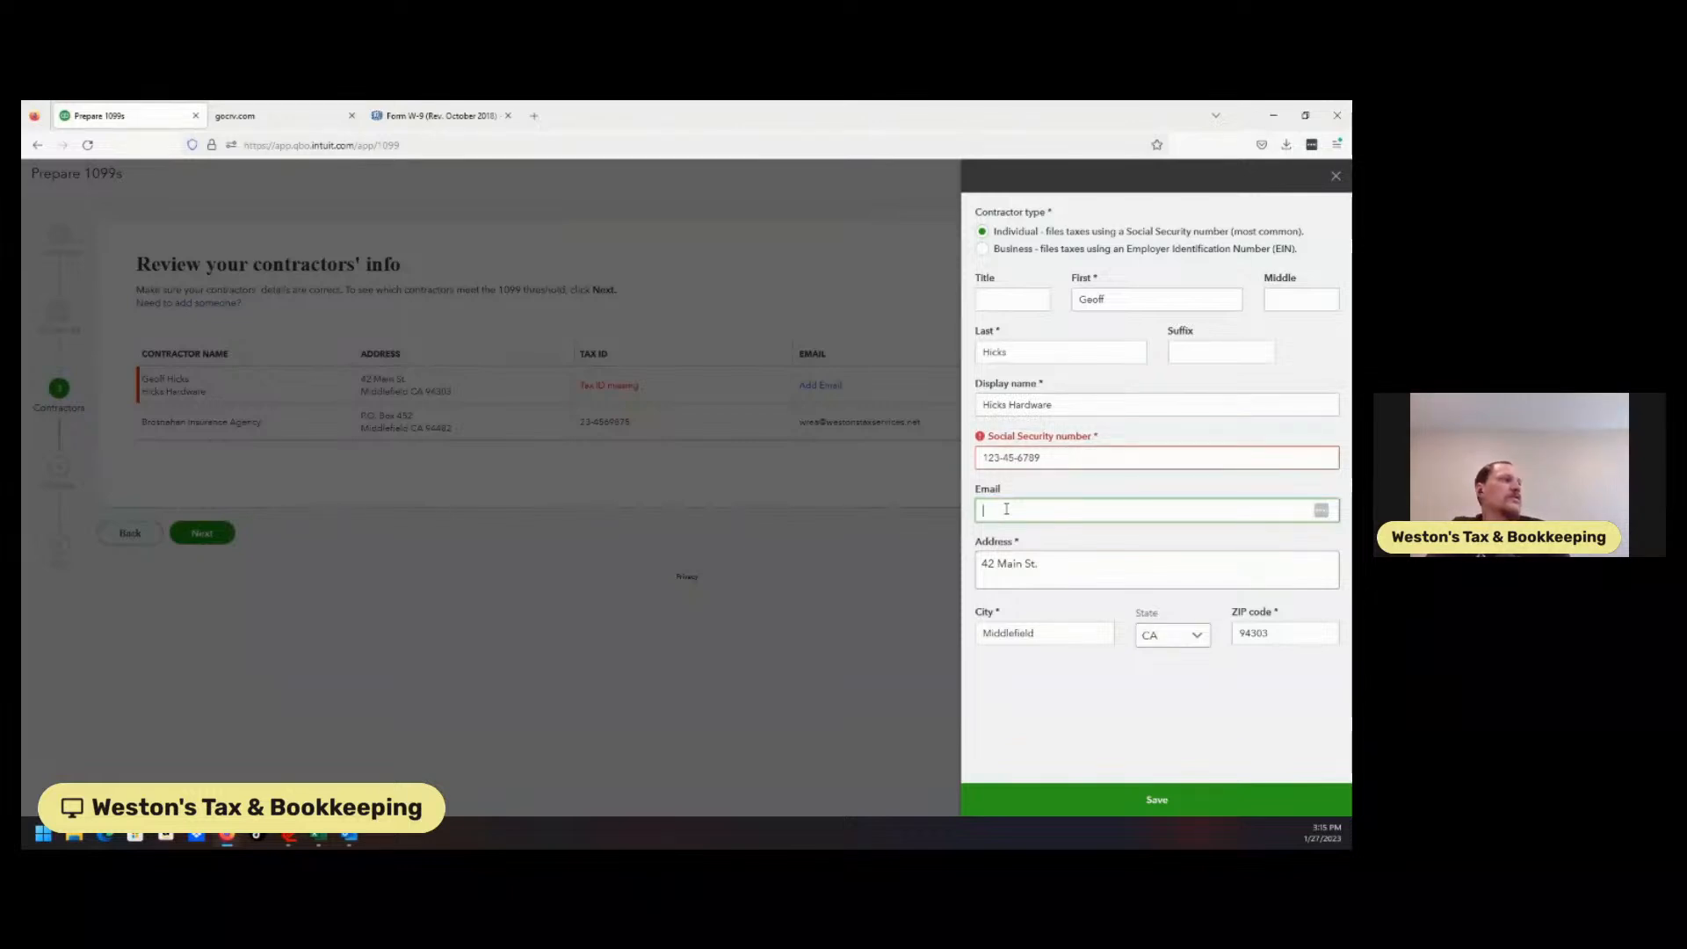
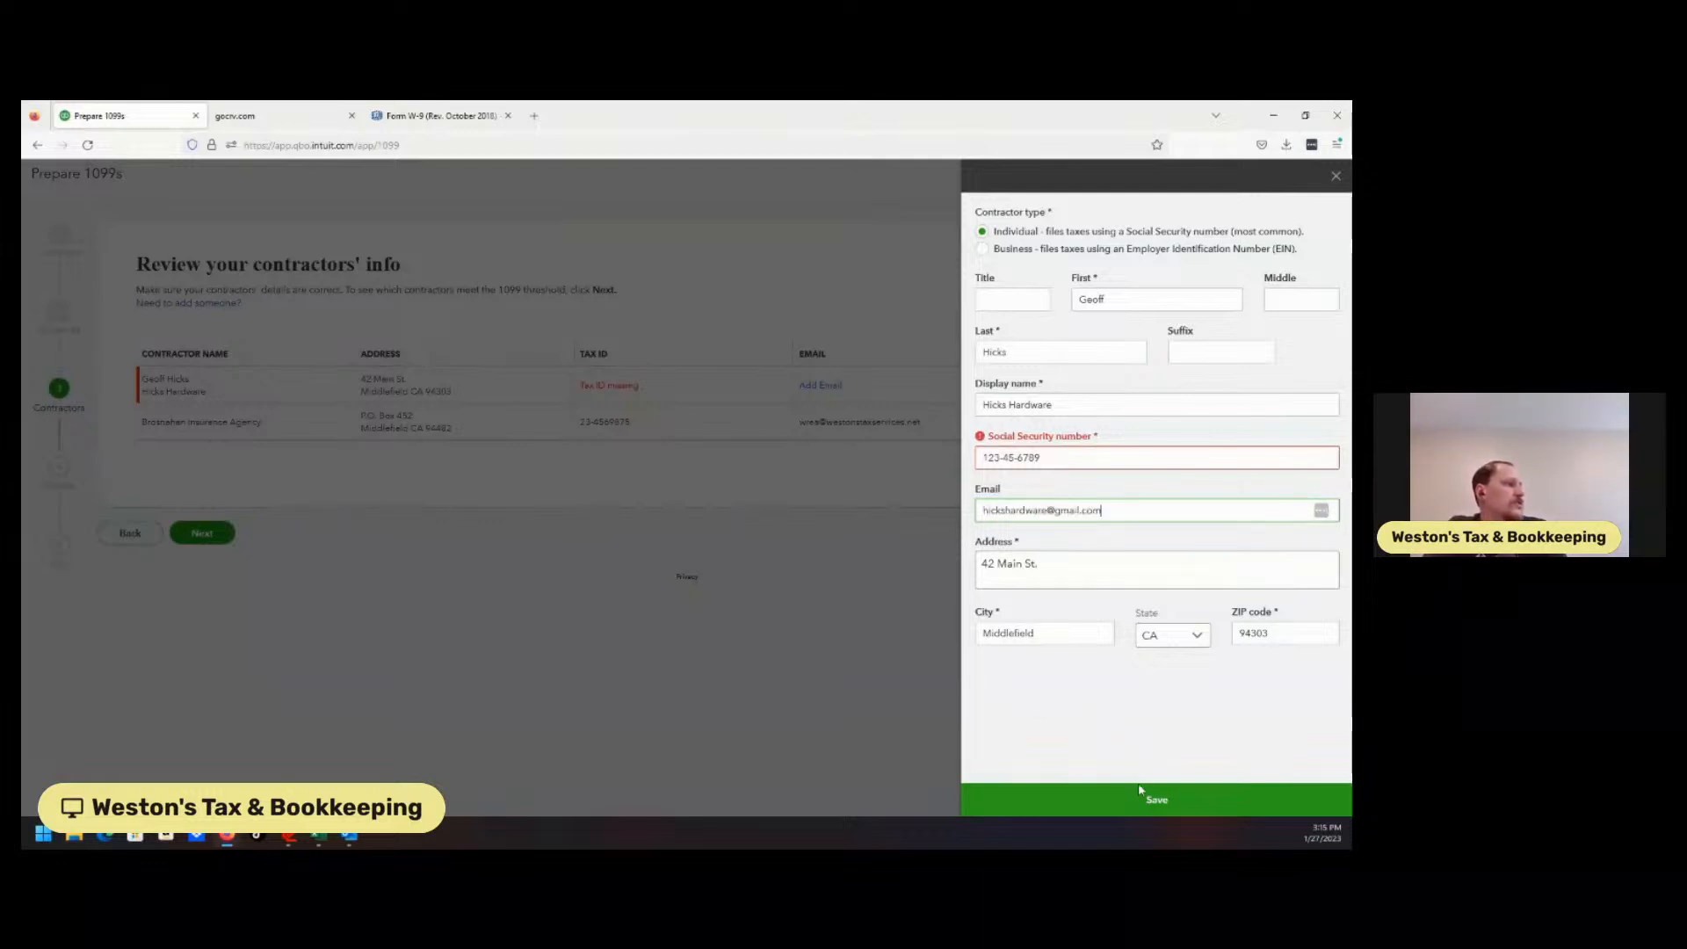
pyautogui.click(1137, 757)
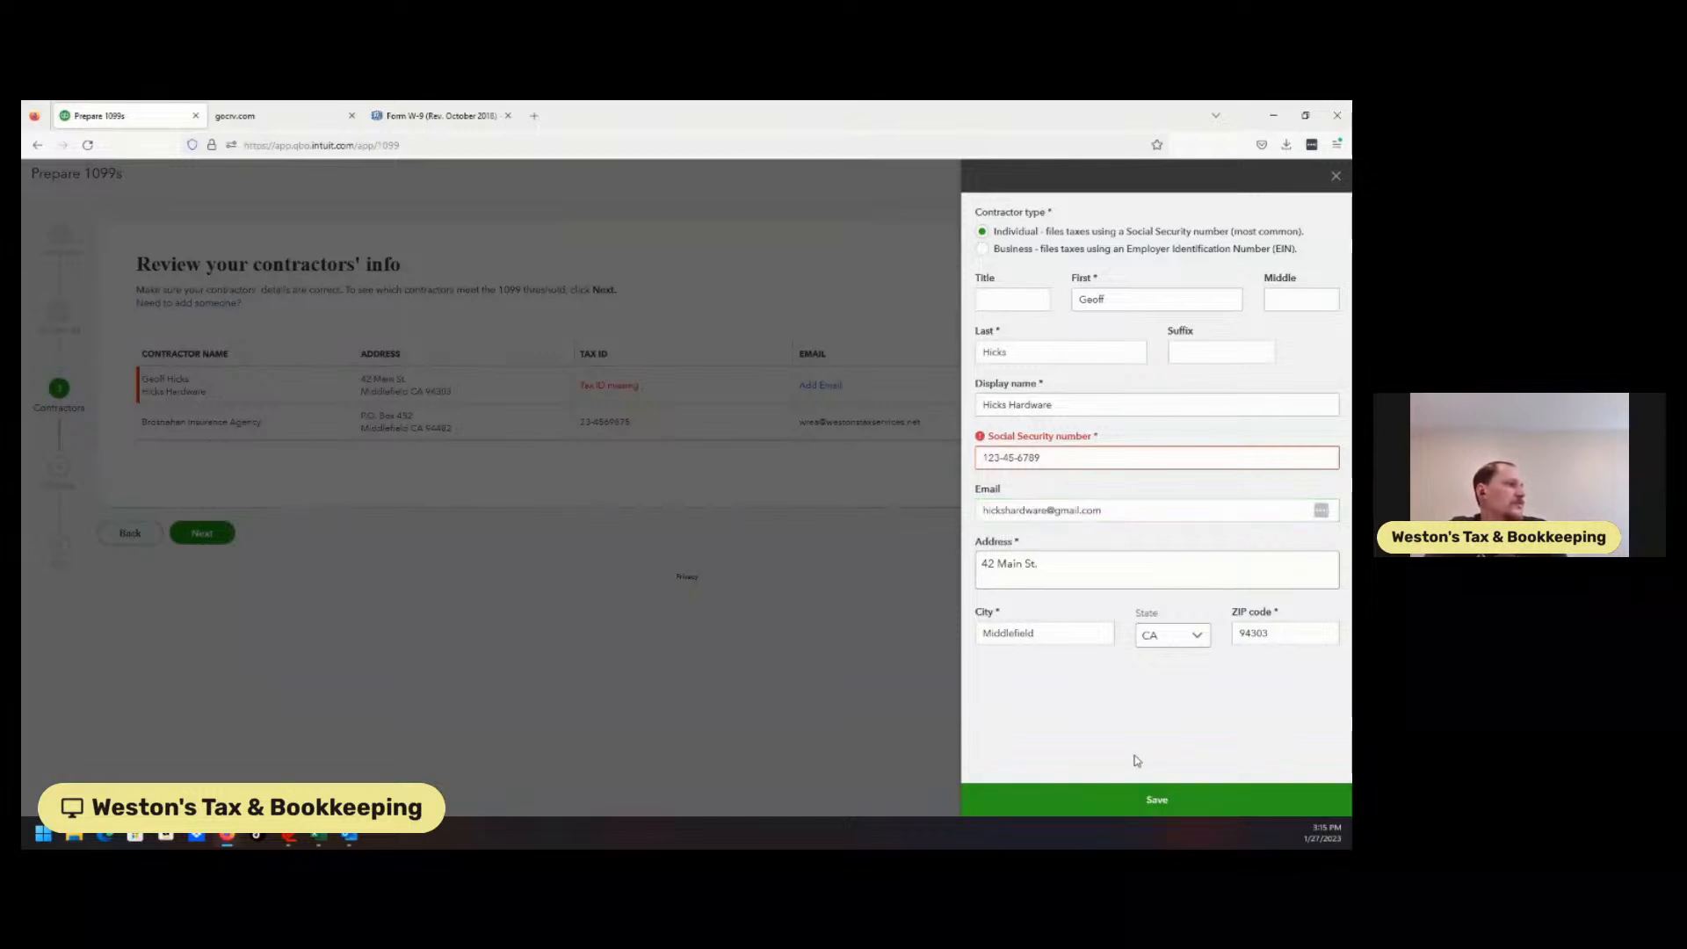
# Retype the rejected Social Security number for Hicks Hardware and attempt to save.
pyautogui.click(1125, 806)
pyautogui.hotkey('shift', 'Left')
pyautogui.hotkey('shift', 'Left')
pyautogui.hotkey('shift', 'Left')
pyautogui.hotkey('shift', 'Left')
pyautogui.hotkey('shift', 'Left')
pyautogui.hotkey('shift', 'Left')
pyautogui.hotkey('shift', 'Left')
pyautogui.hotkey('shift', 'Left')
pyautogui.hotkey('shift', 'Left')
pyautogui.hotkey('shift', 'Left')
pyautogui.hotkey('shift', 'Left')
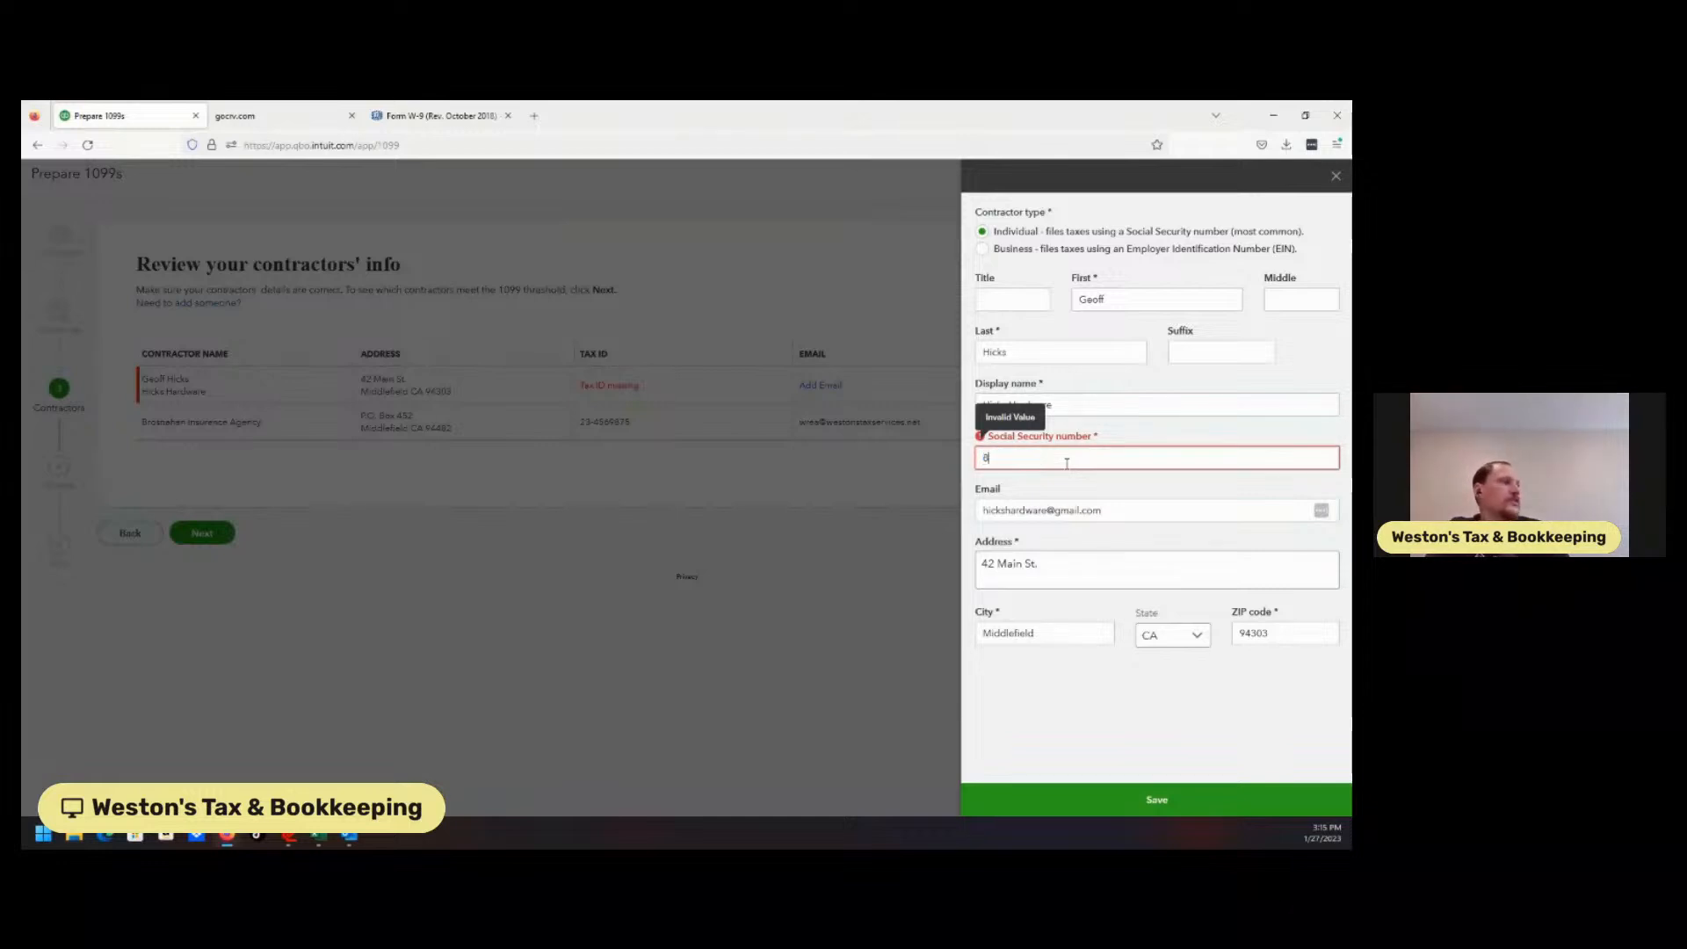
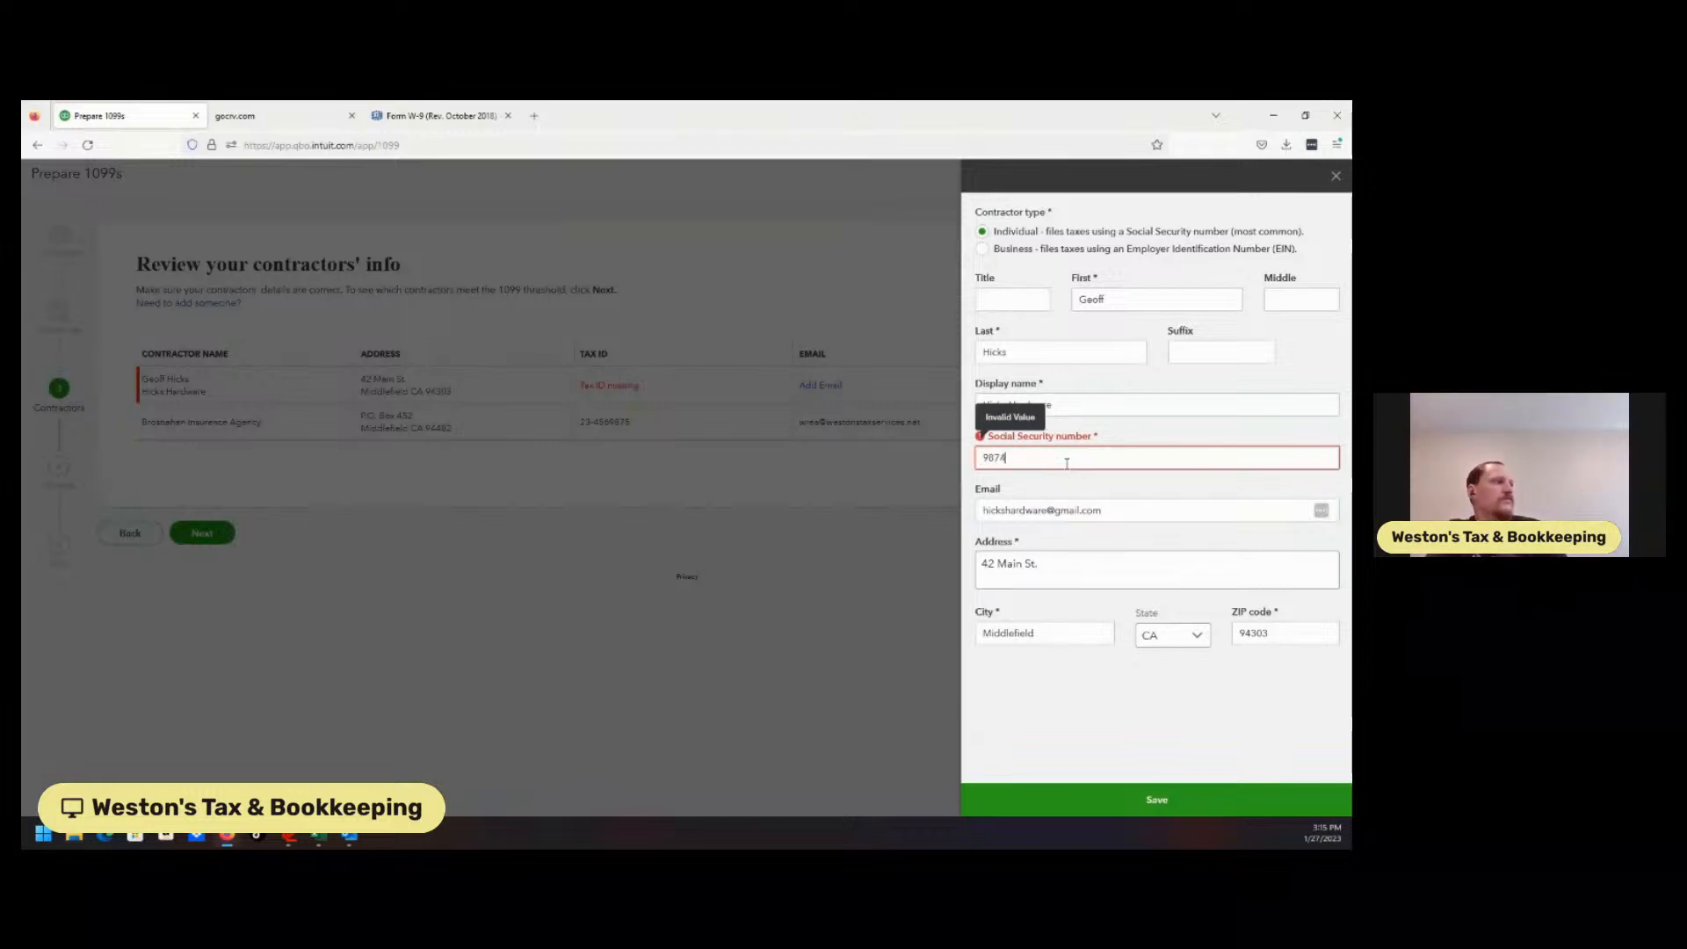
pyautogui.click(1000, 458)
pyautogui.write('-')
pyautogui.click(1013, 458)
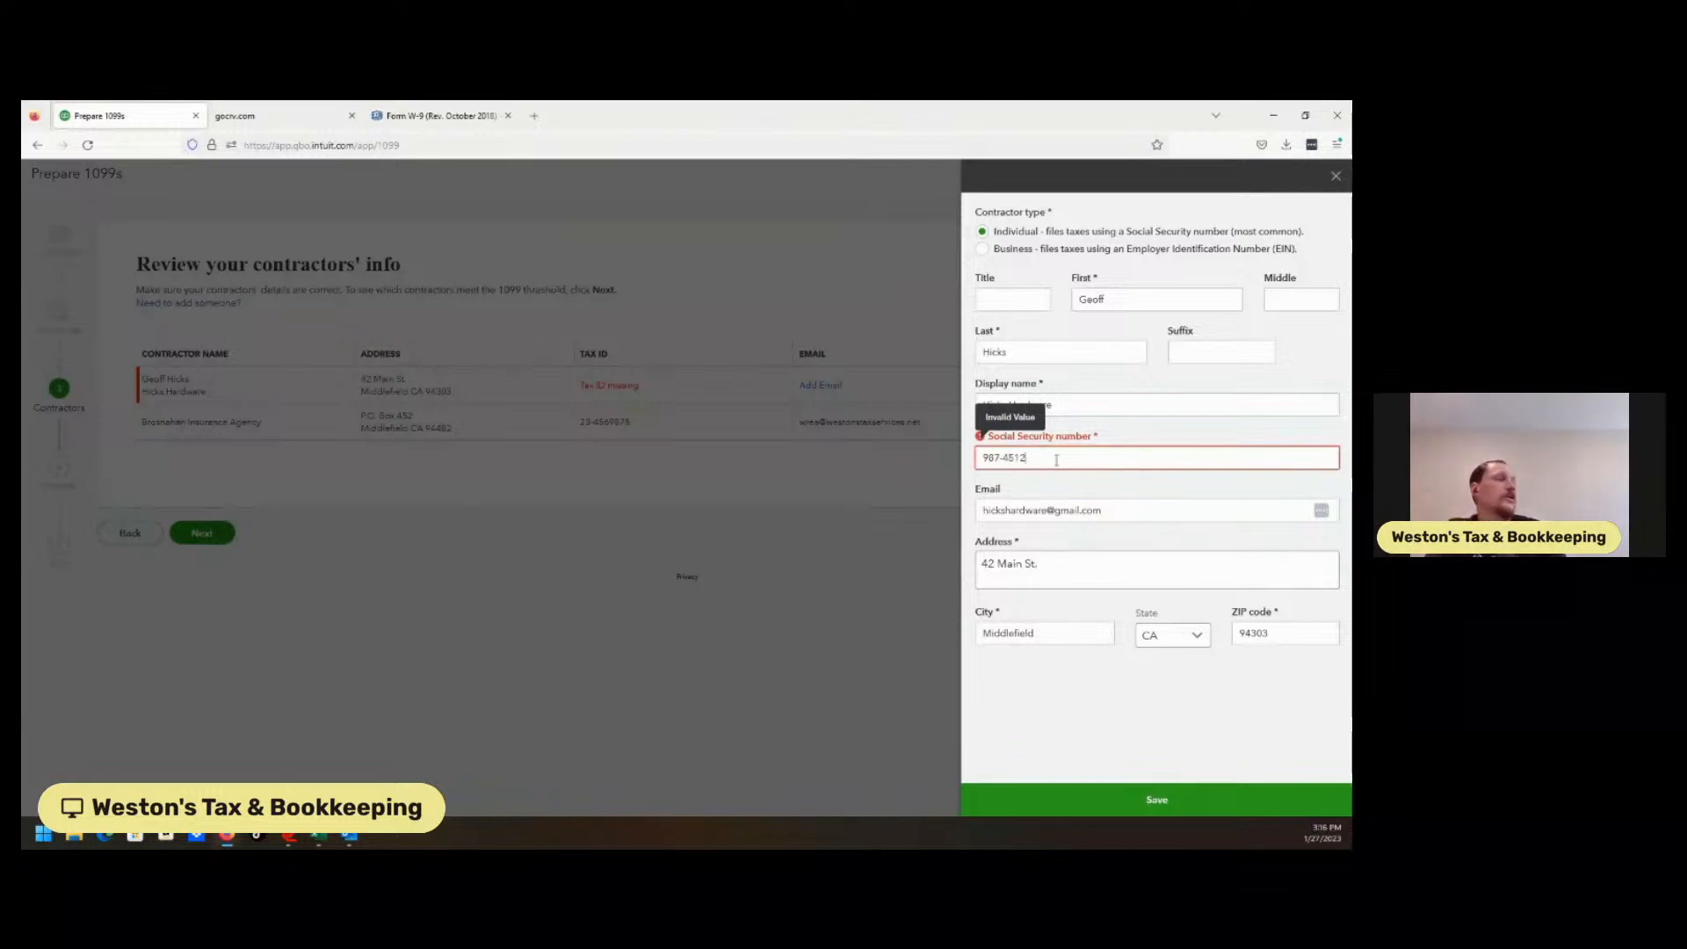
pyautogui.press('BackSpace')
pyautogui.press('BackSpace')
pyautogui.press('BackSpace')
pyautogui.press('BackSpace')
pyautogui.press('BackSpace')
pyautogui.press('BackSpace')
pyautogui.press('BackSpace')
pyautogui.press('BackSpace')
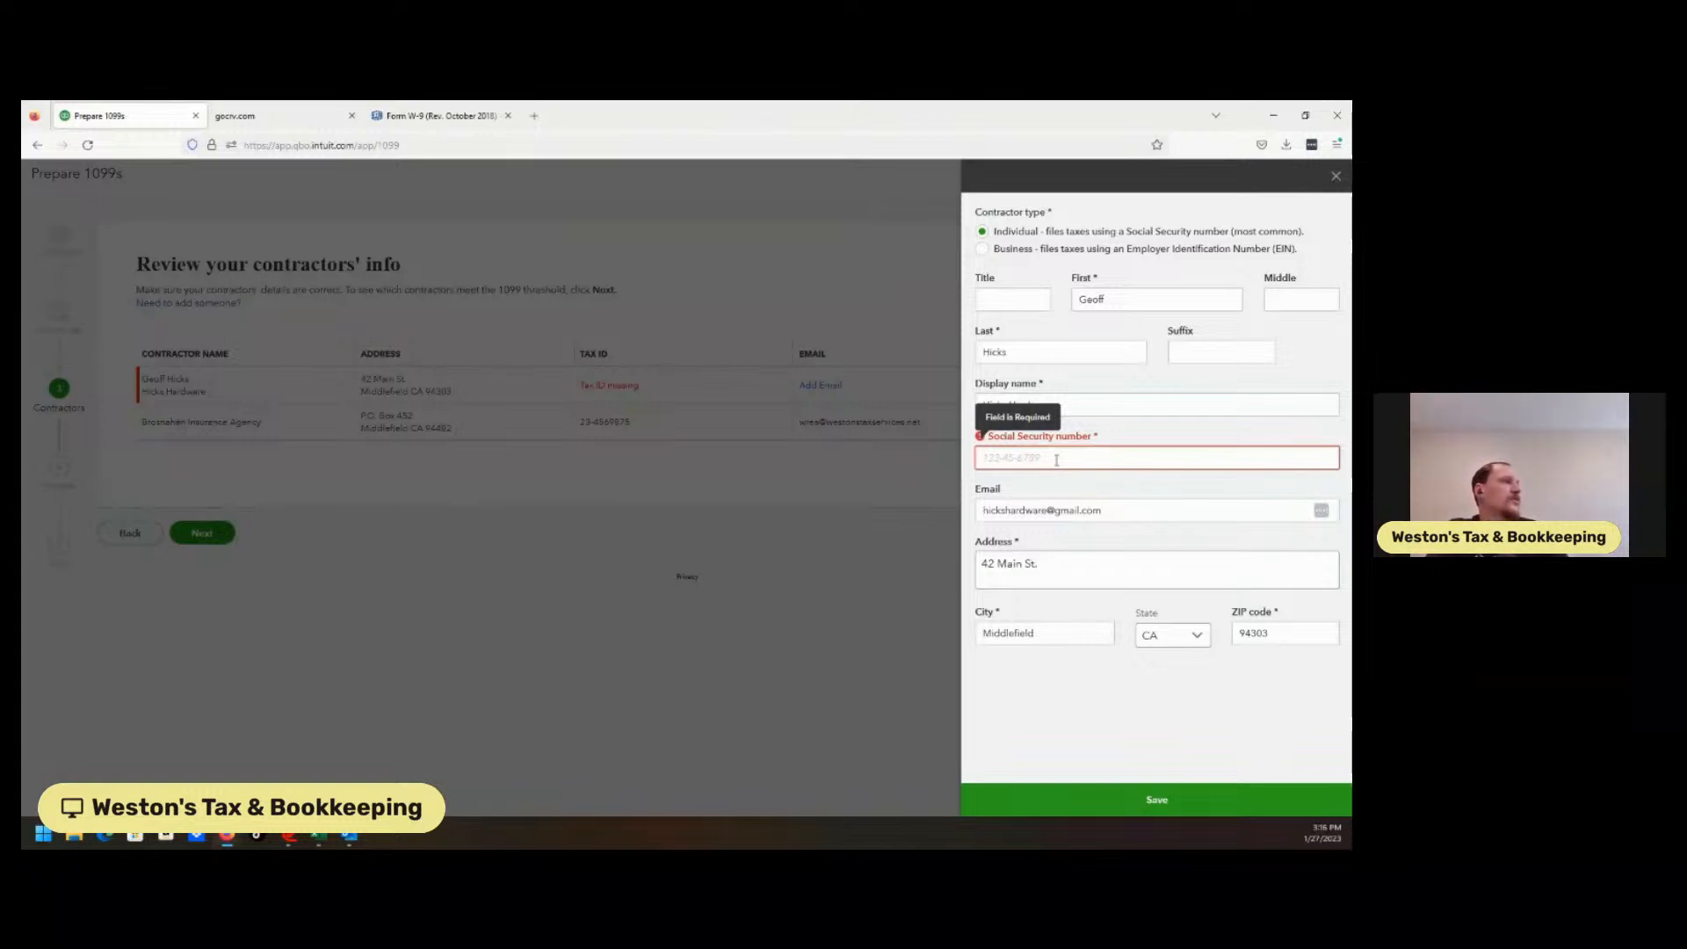
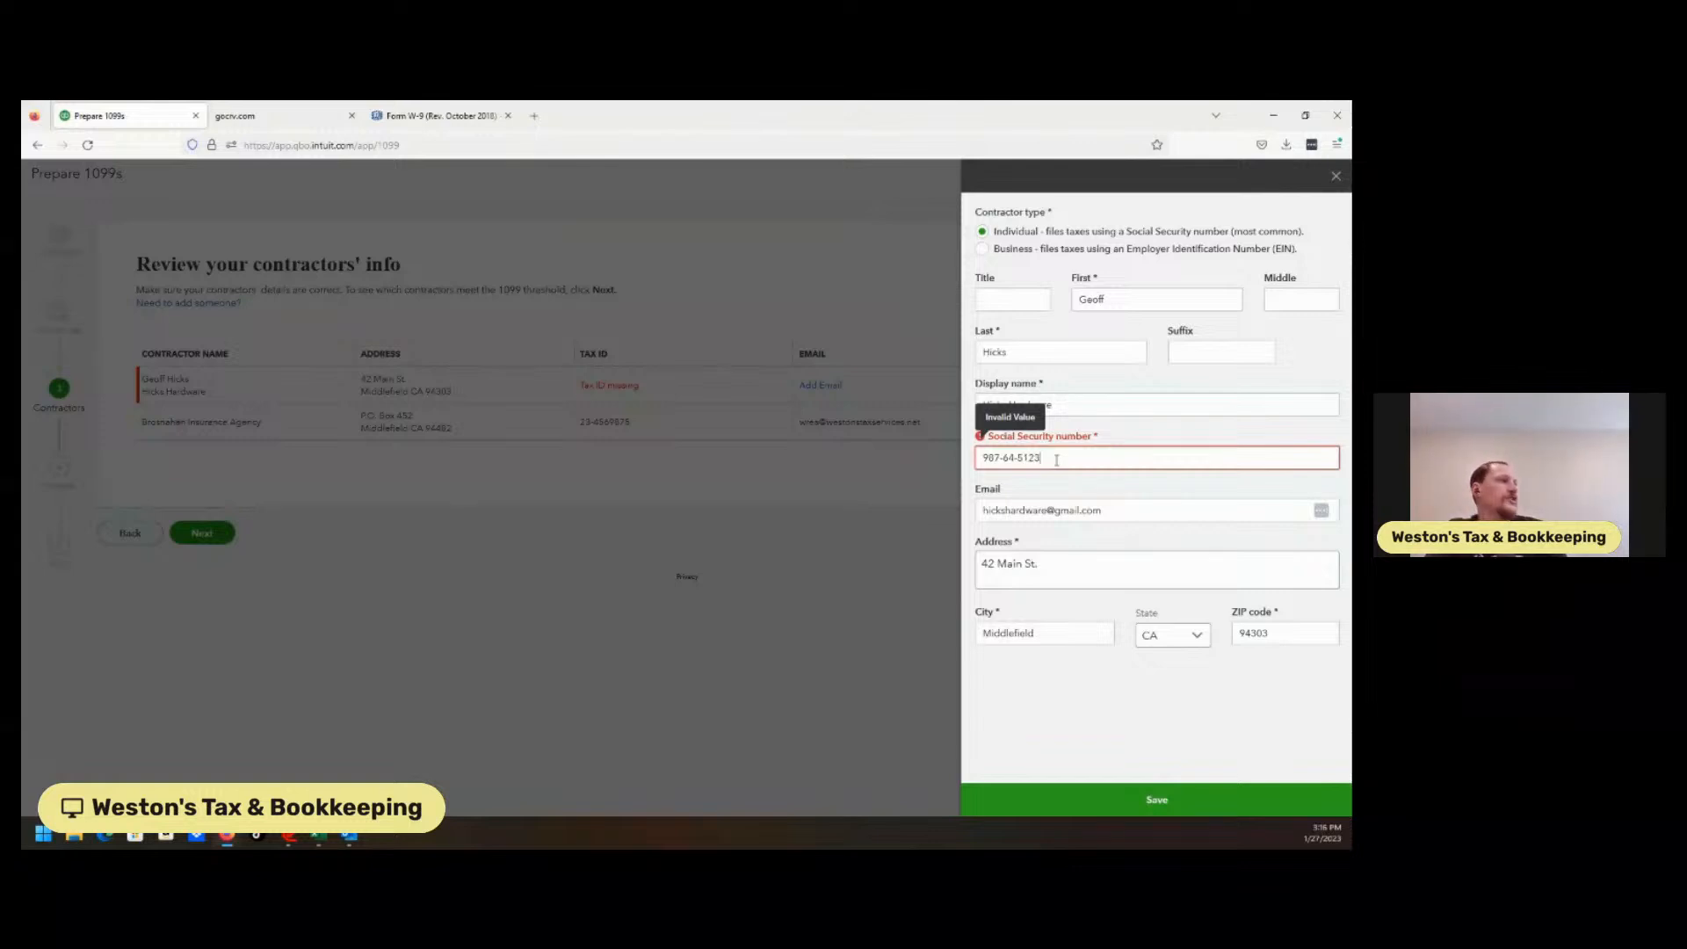
pyautogui.click(1088, 752)
pyautogui.click(1119, 813)
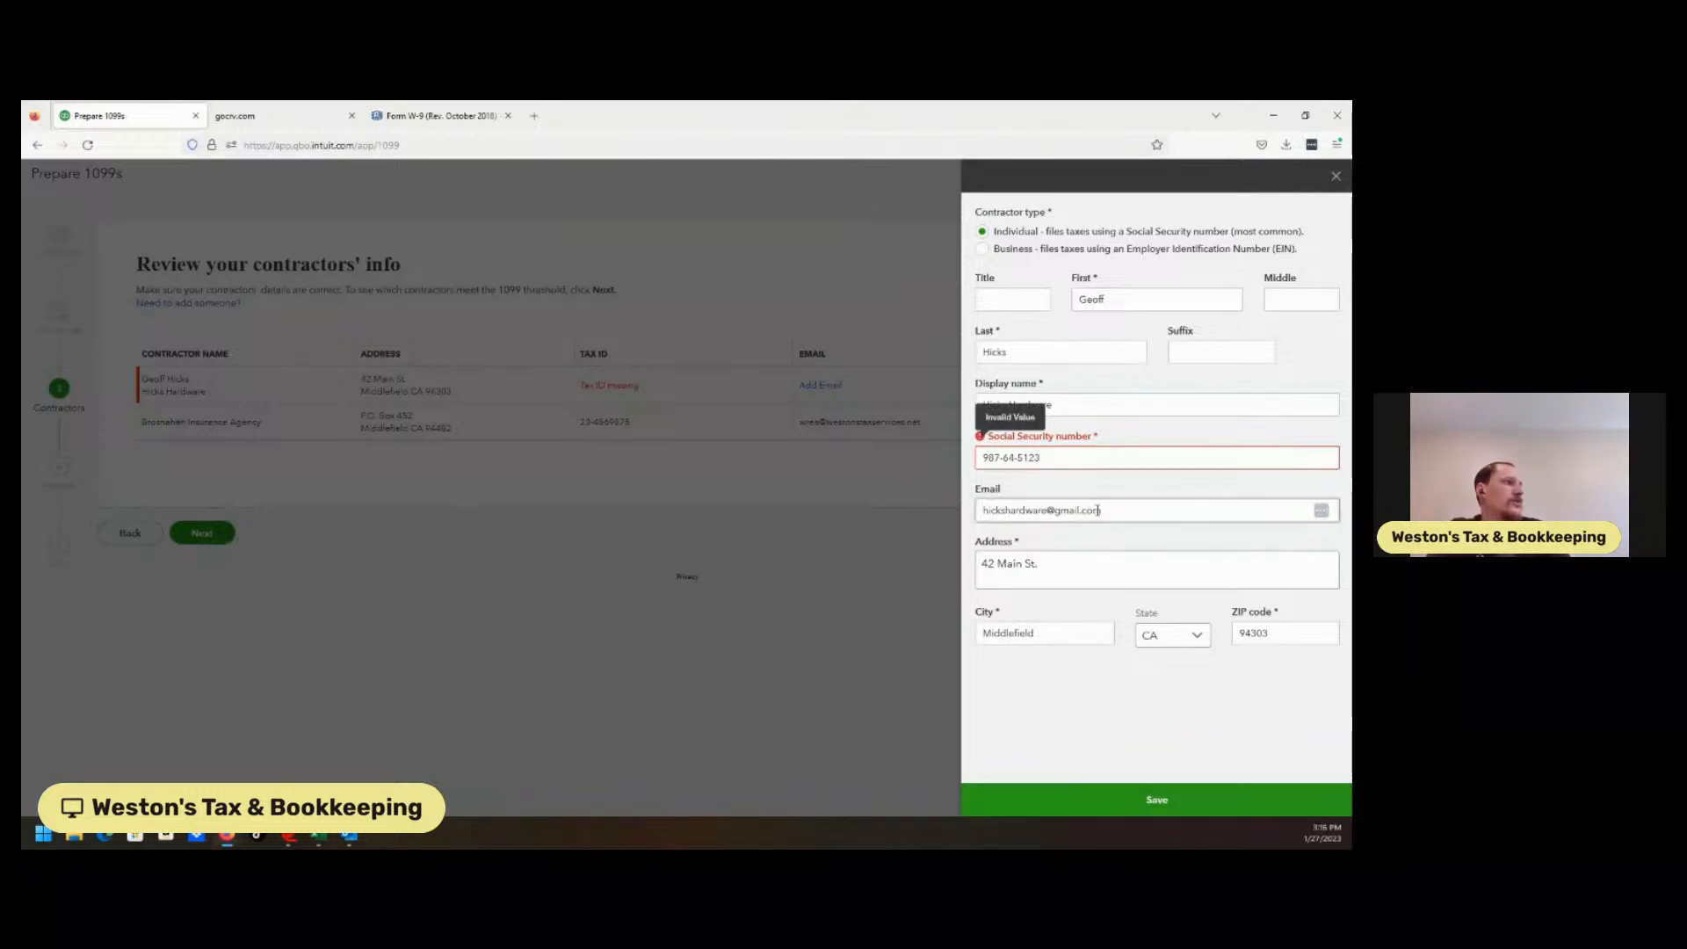
# Replace the SSN with a valid Social Security number and save Hicks Hardware's details.
pyautogui.moveTo(1017, 458); pyautogui.dragTo(1069, 463)
pyautogui.click(1018, 458)
pyautogui.press('BackSpace')
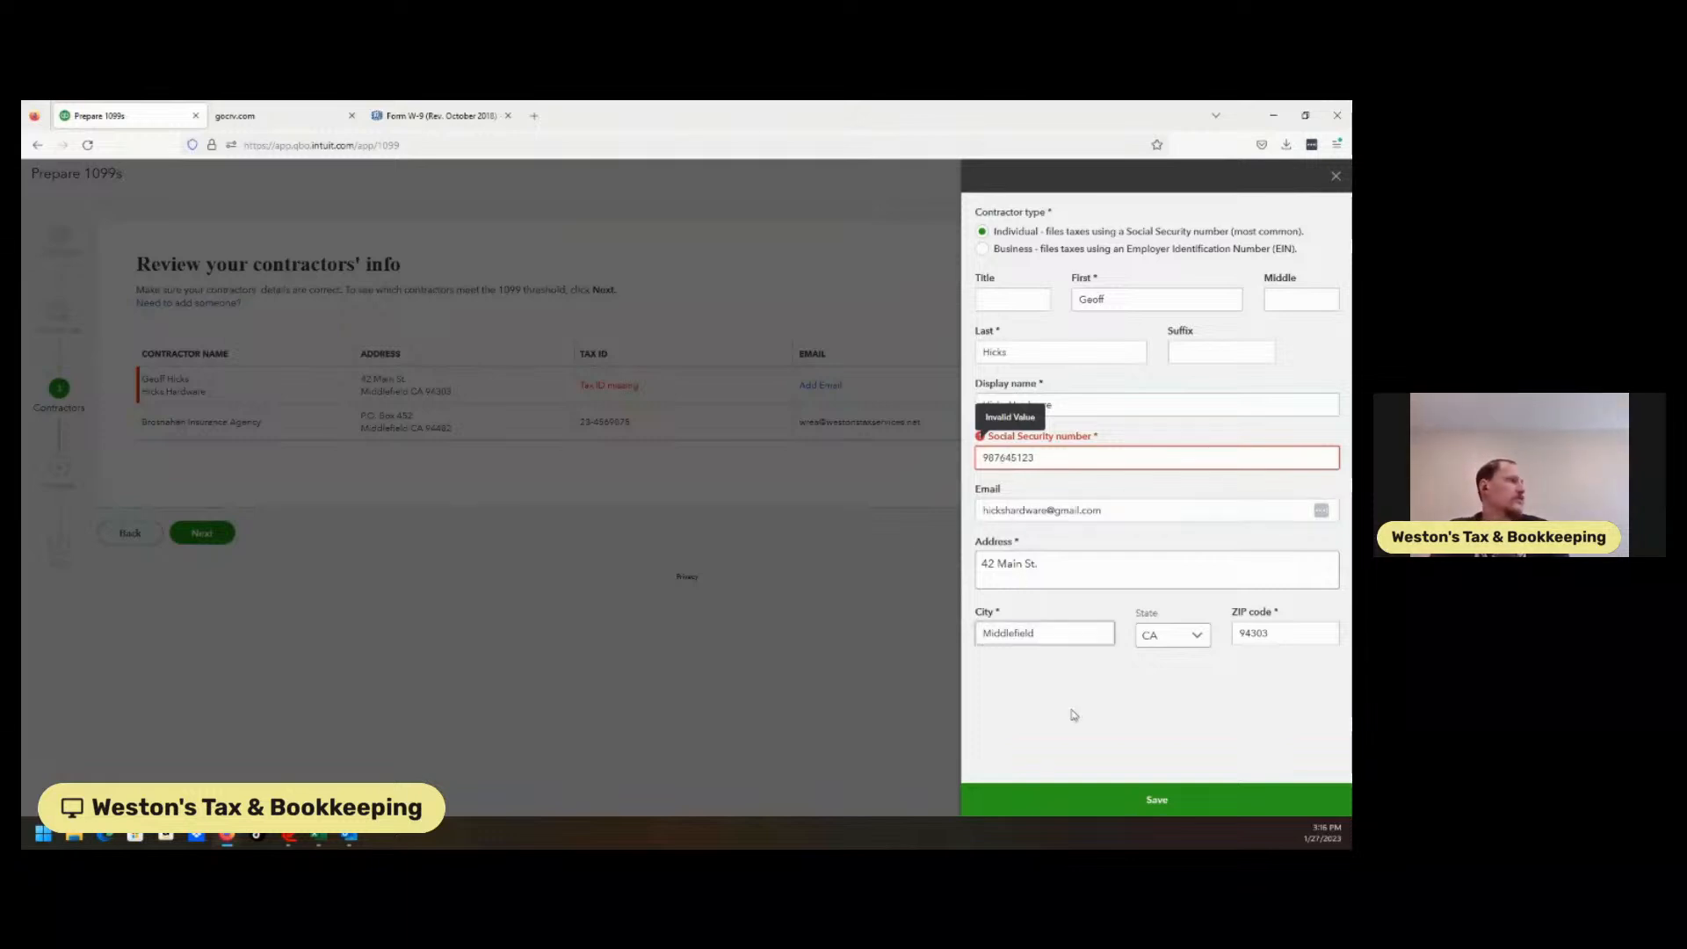
pyautogui.click(1099, 798)
pyautogui.click(1042, 458)
pyautogui.doubleClick(1042, 458)
pyautogui.press('BackSpace')
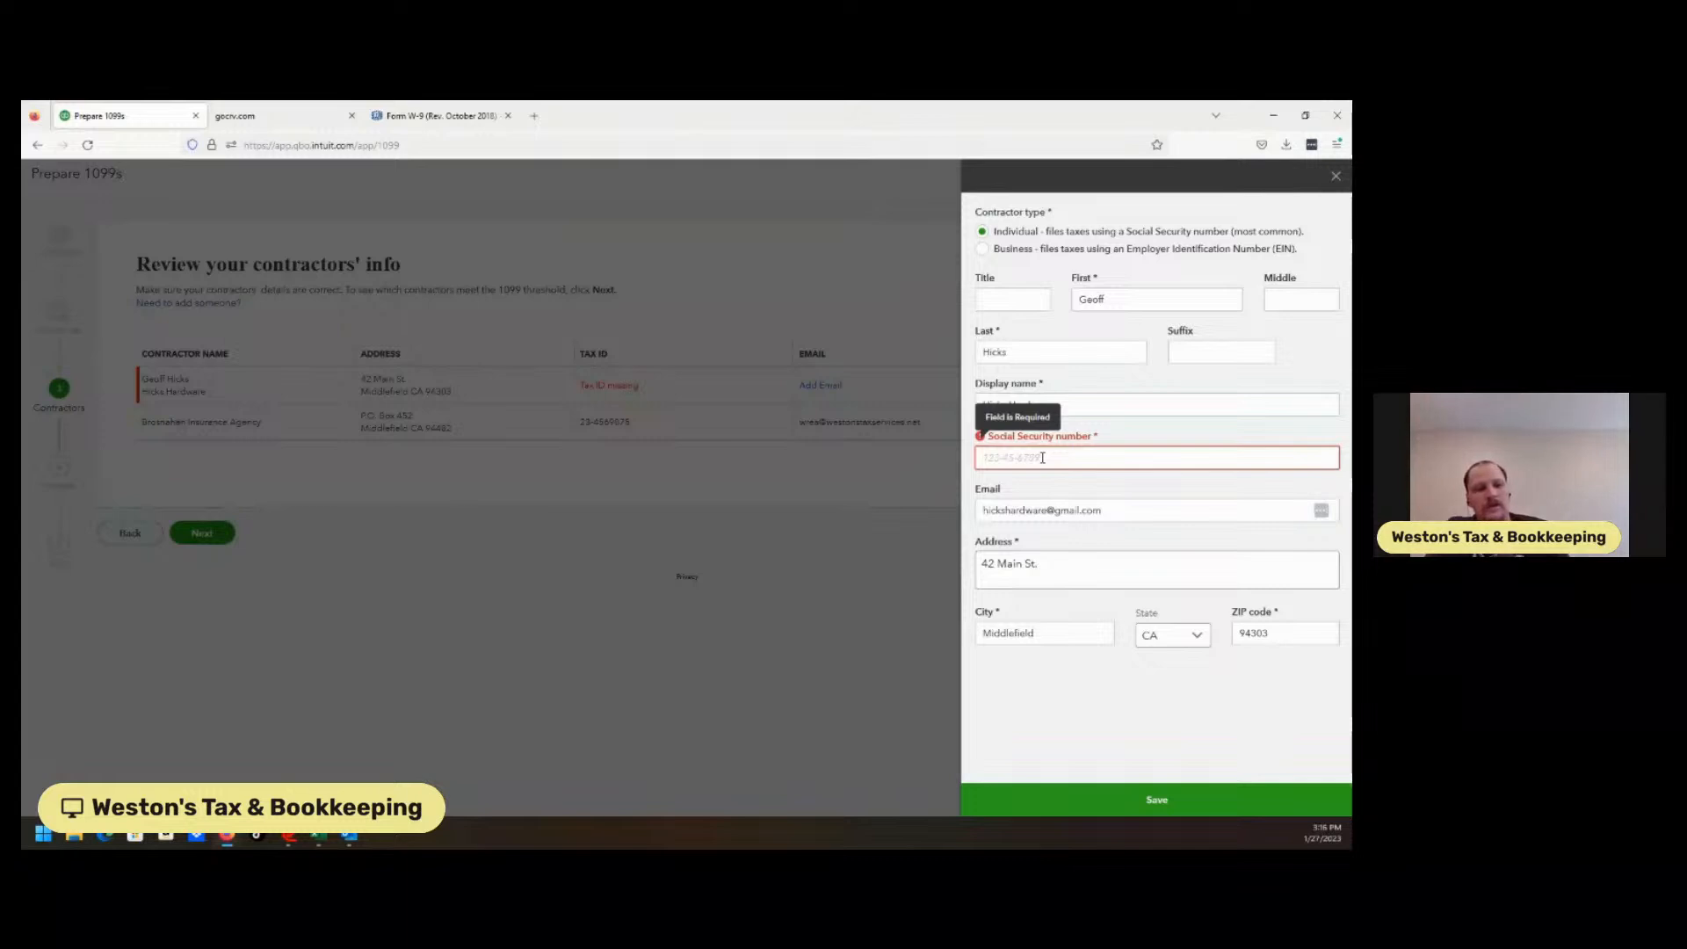
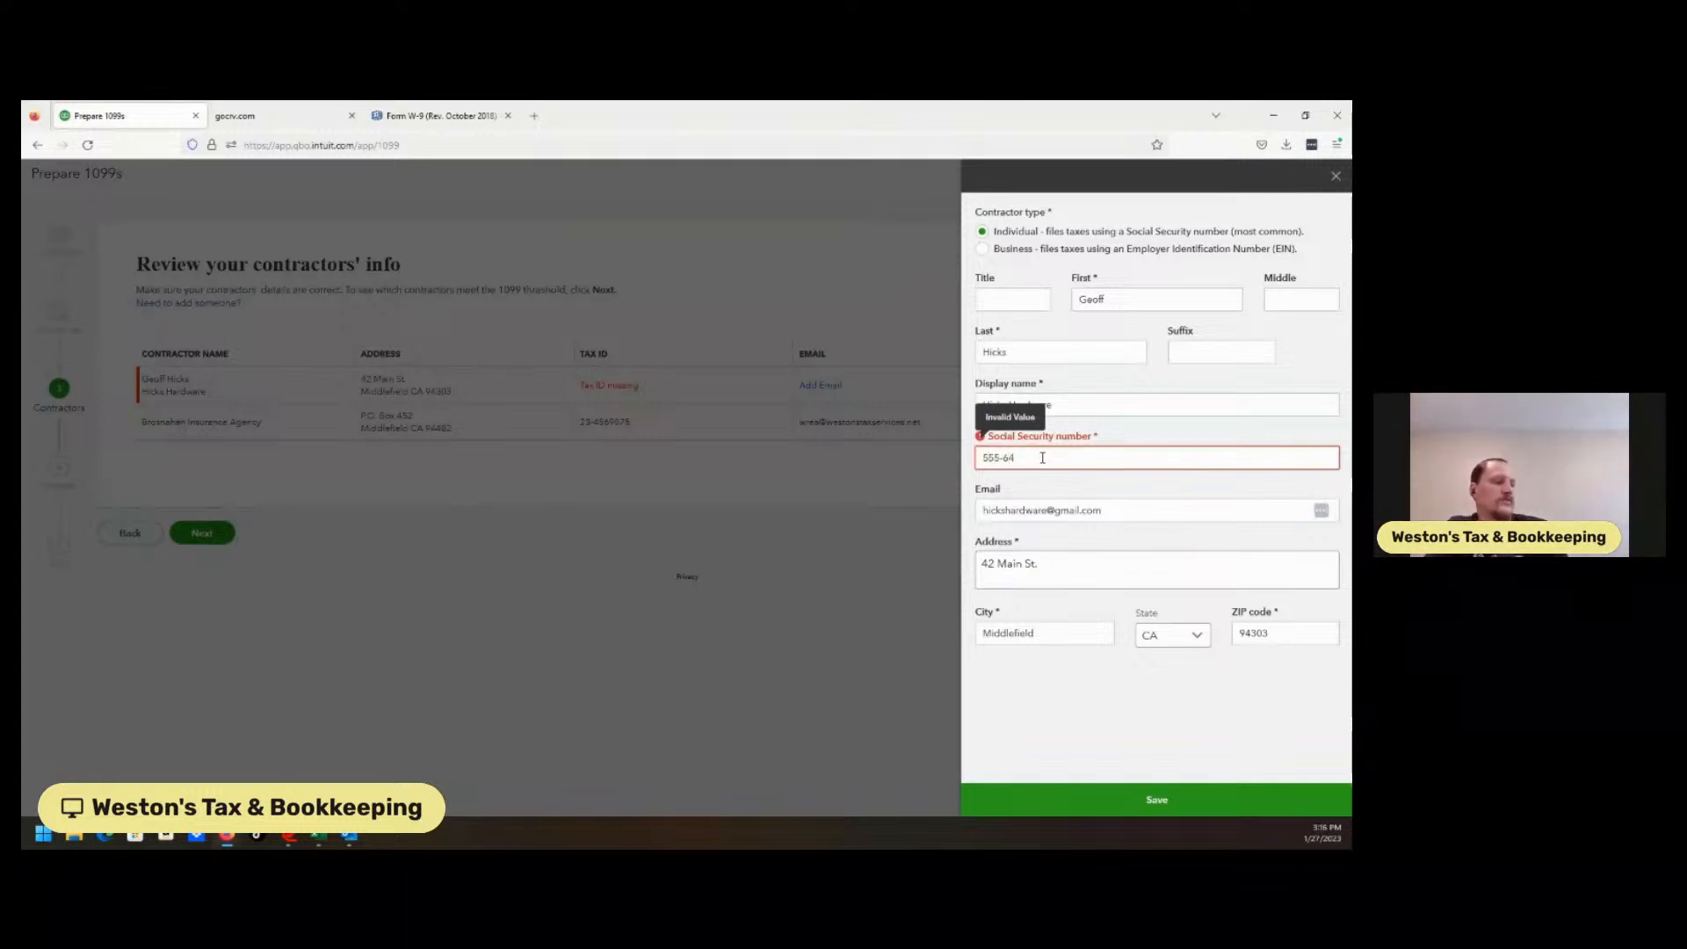
pyautogui.click(1095, 794)
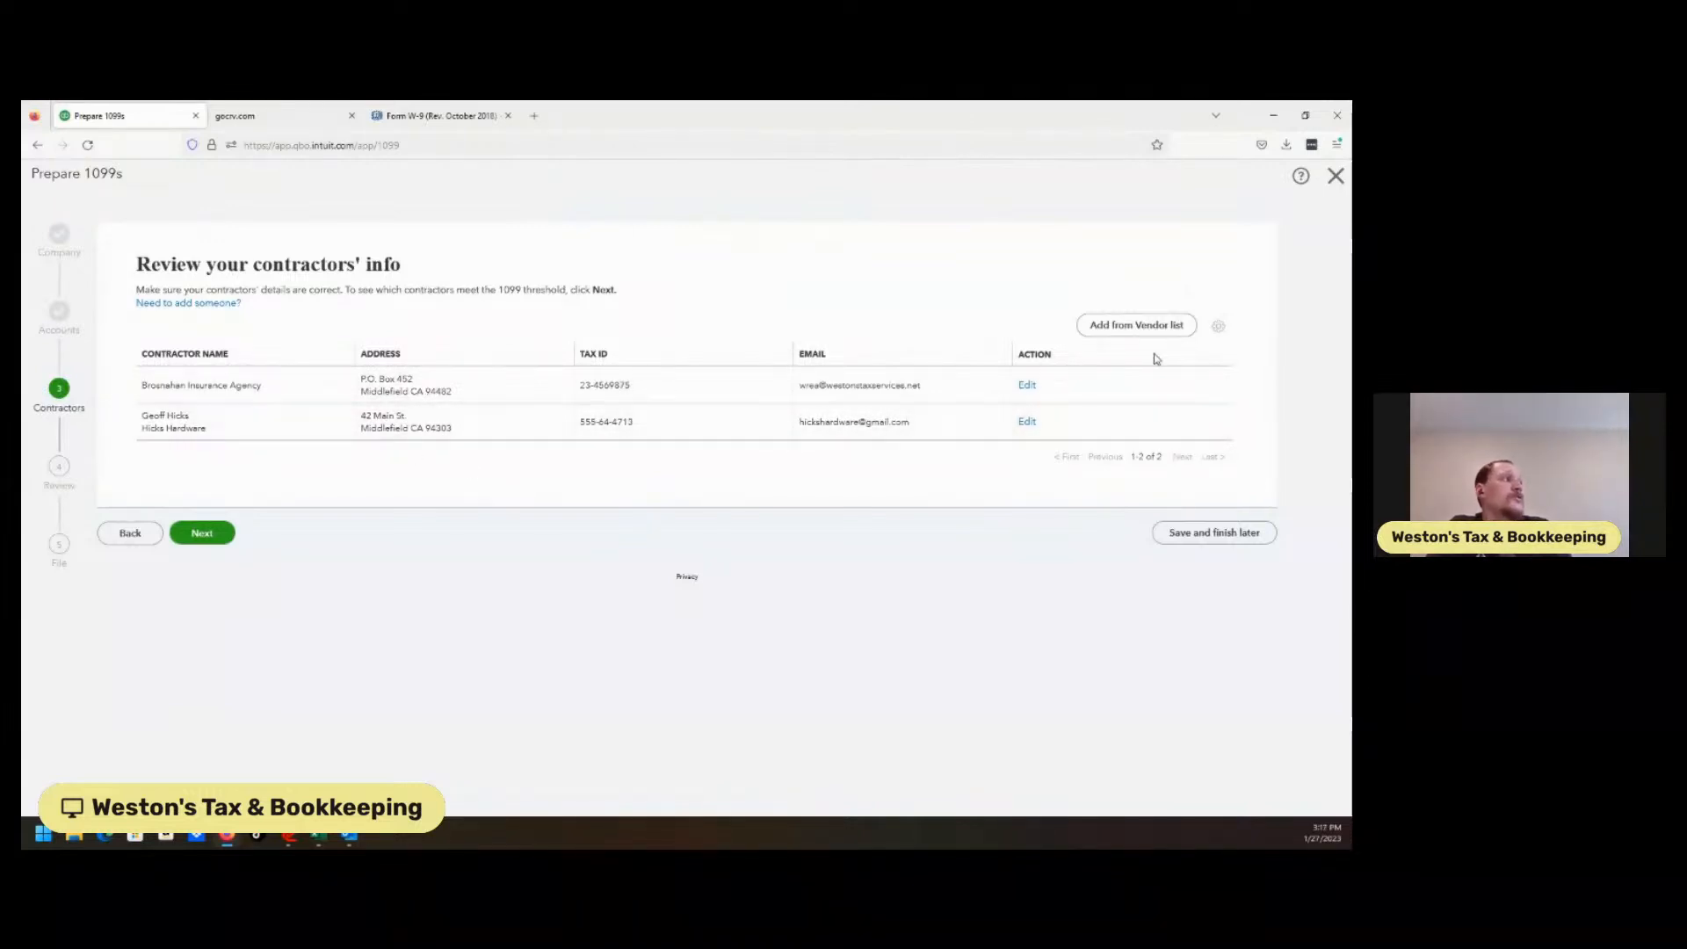
# Add Lee Advertising from the vendor list as a 1099 contractor filing as a business.
pyautogui.click(1164, 329)
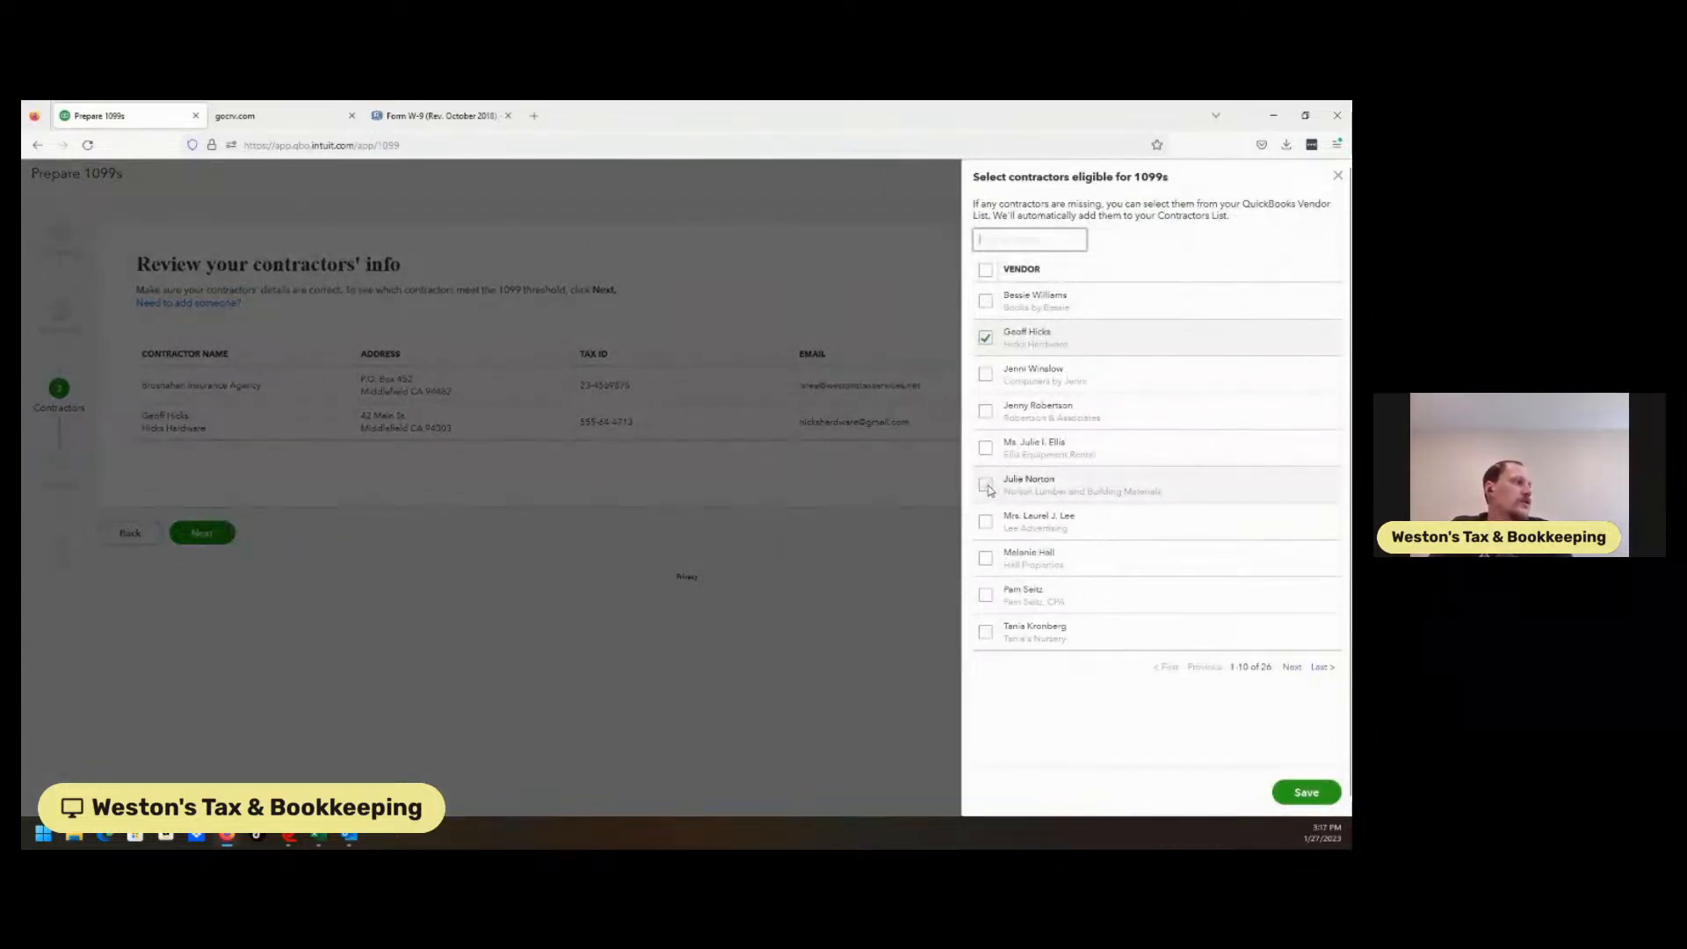
pyautogui.click(985, 521)
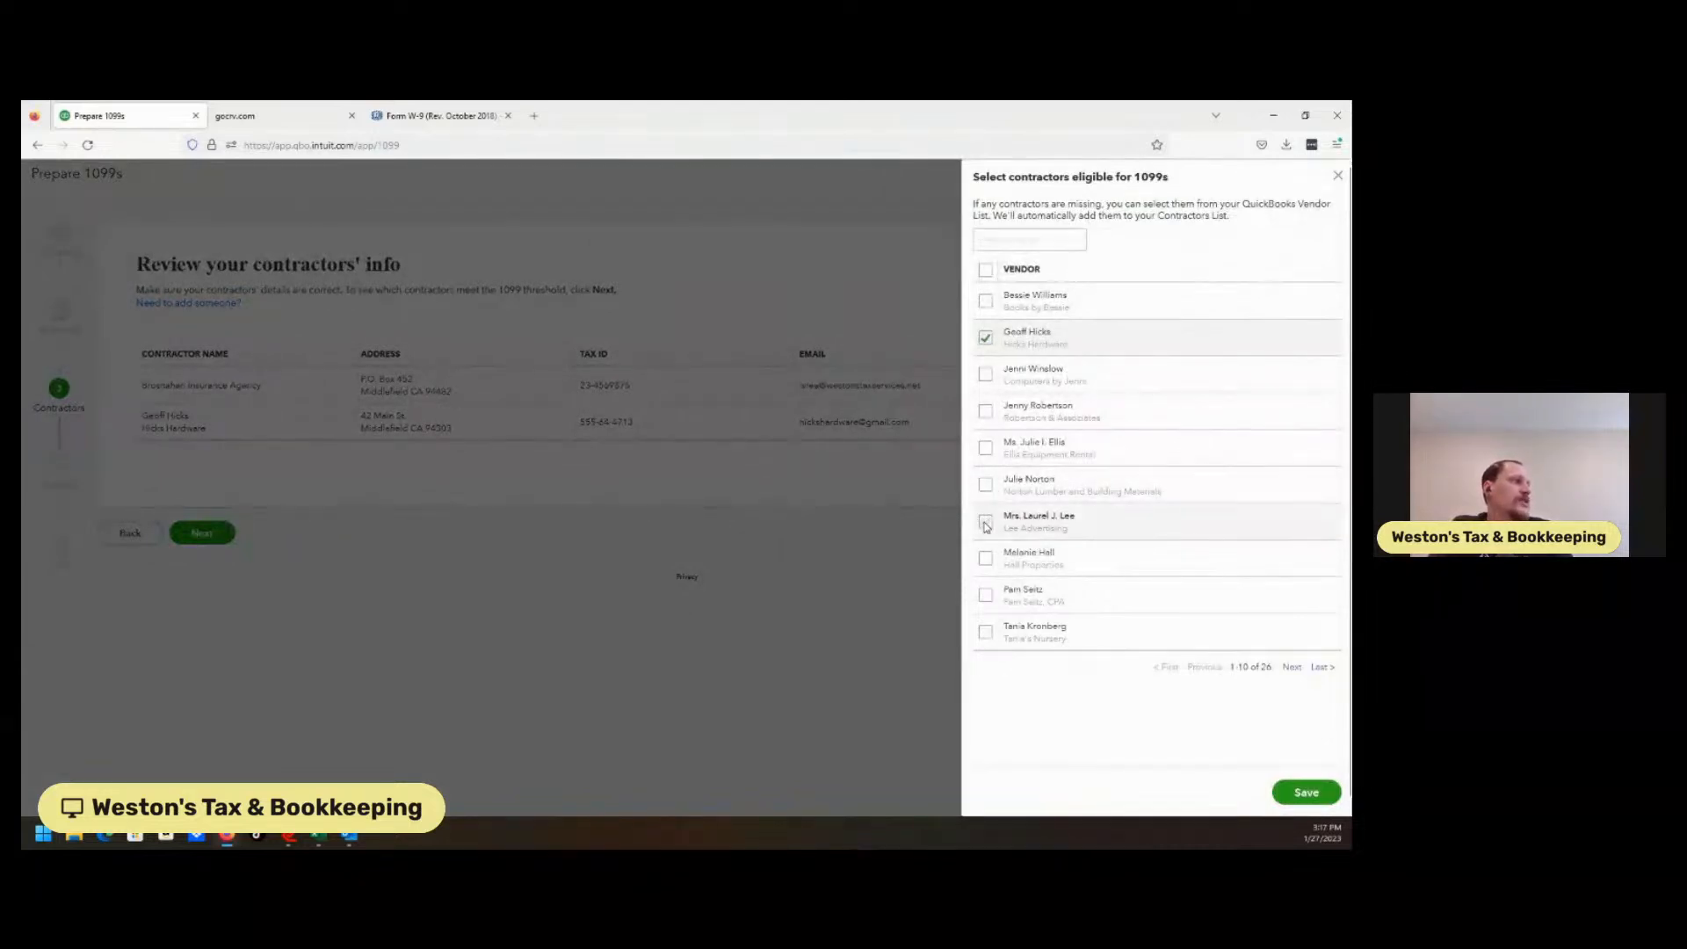
pyautogui.click(1309, 792)
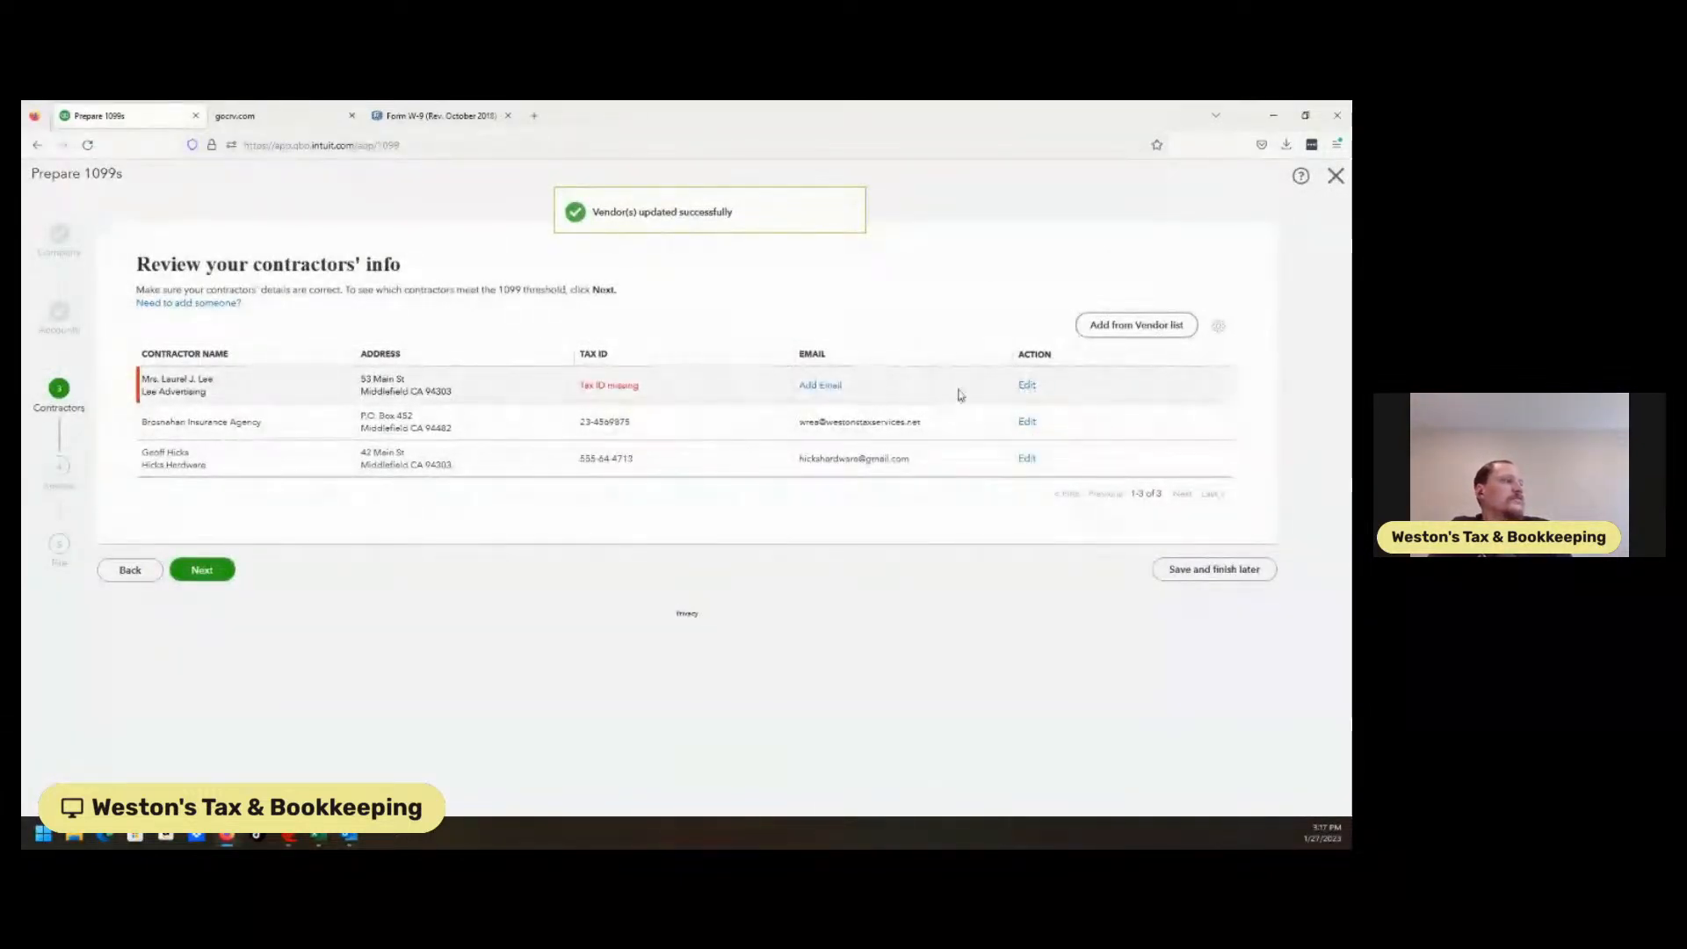
pyautogui.click(1025, 387)
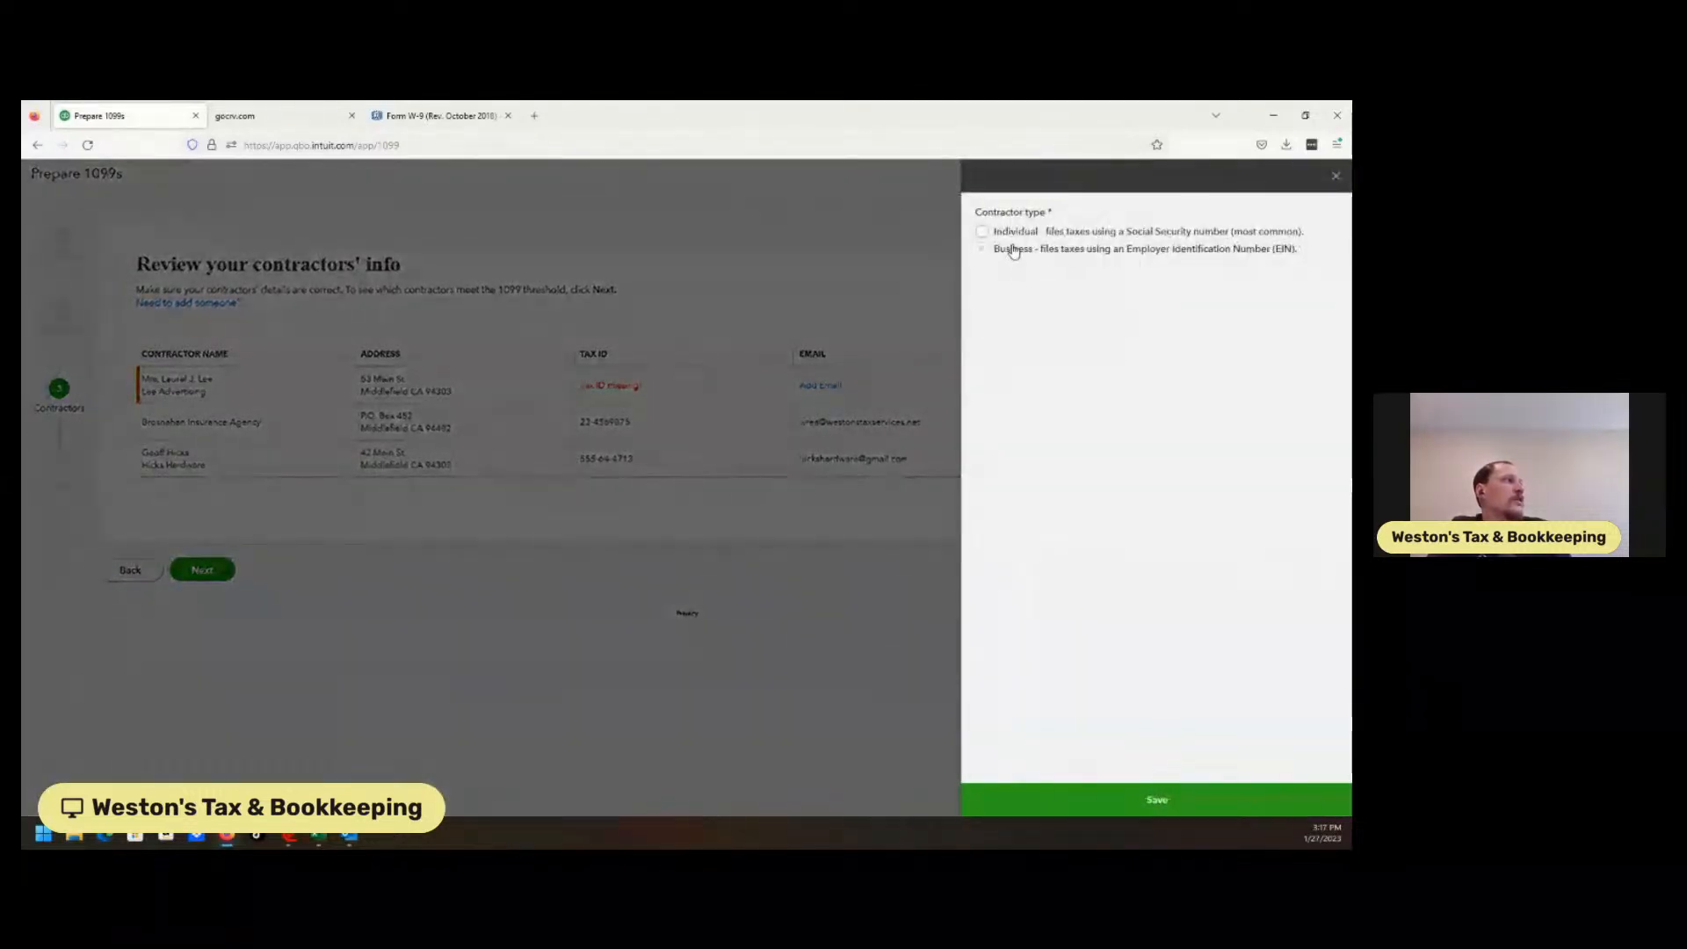
pyautogui.click(1013, 251)
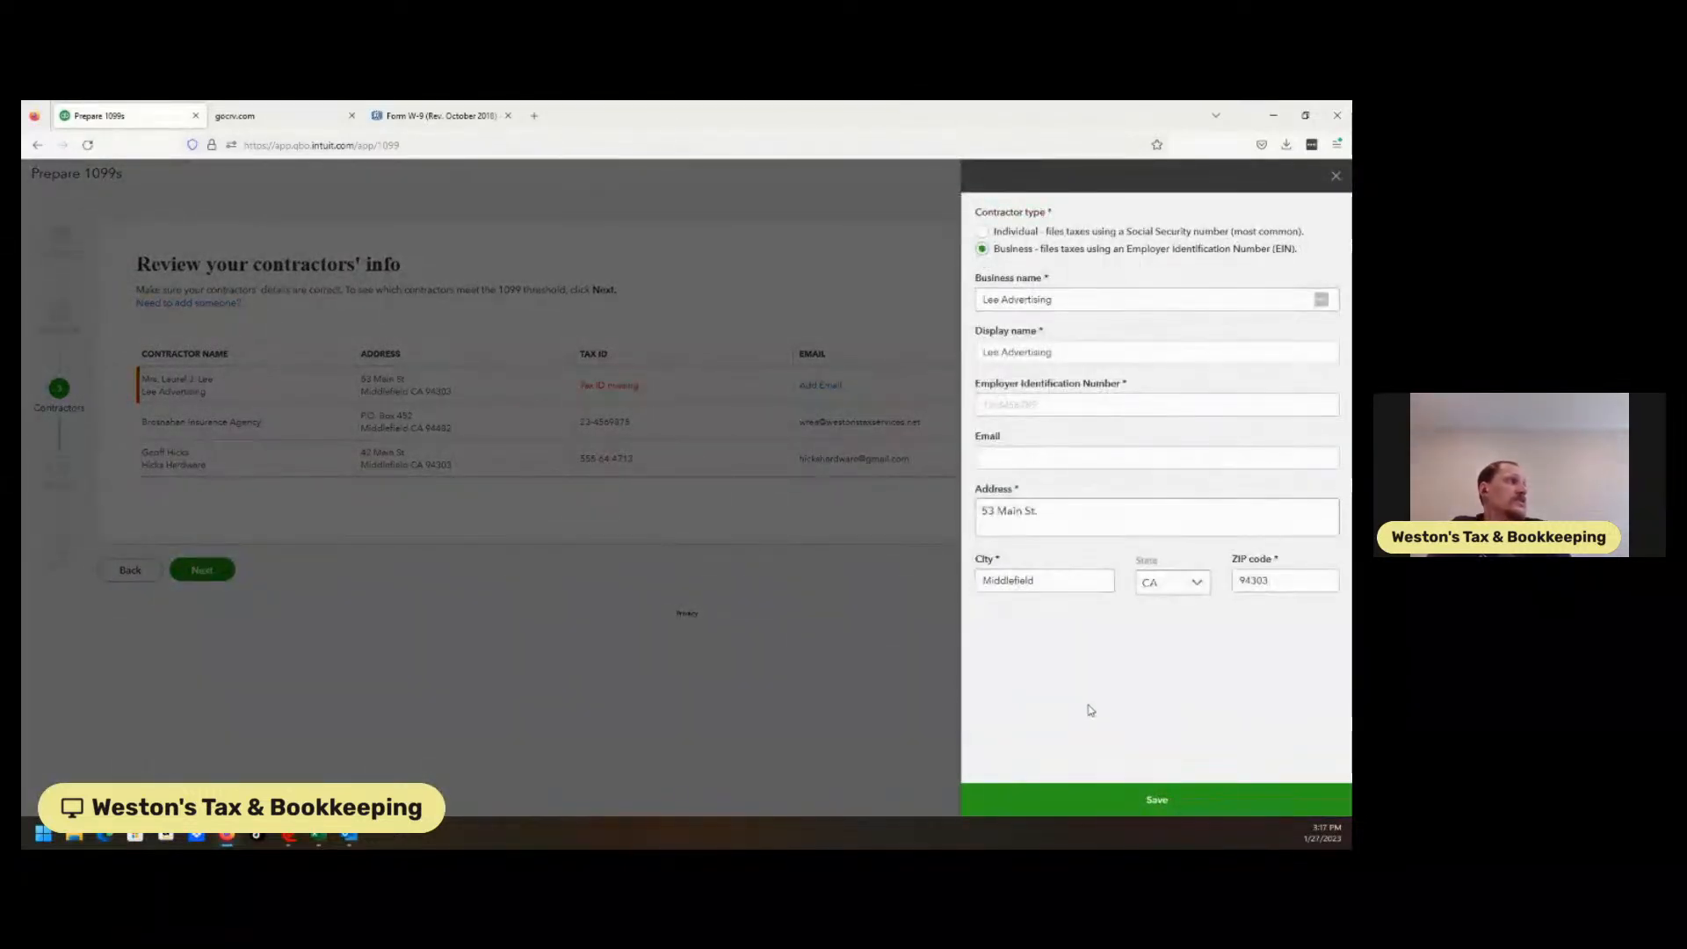
# Enter Lee Advertising's Employer Identification Number, add the missing digit, and save.
pyautogui.click(1051, 408)
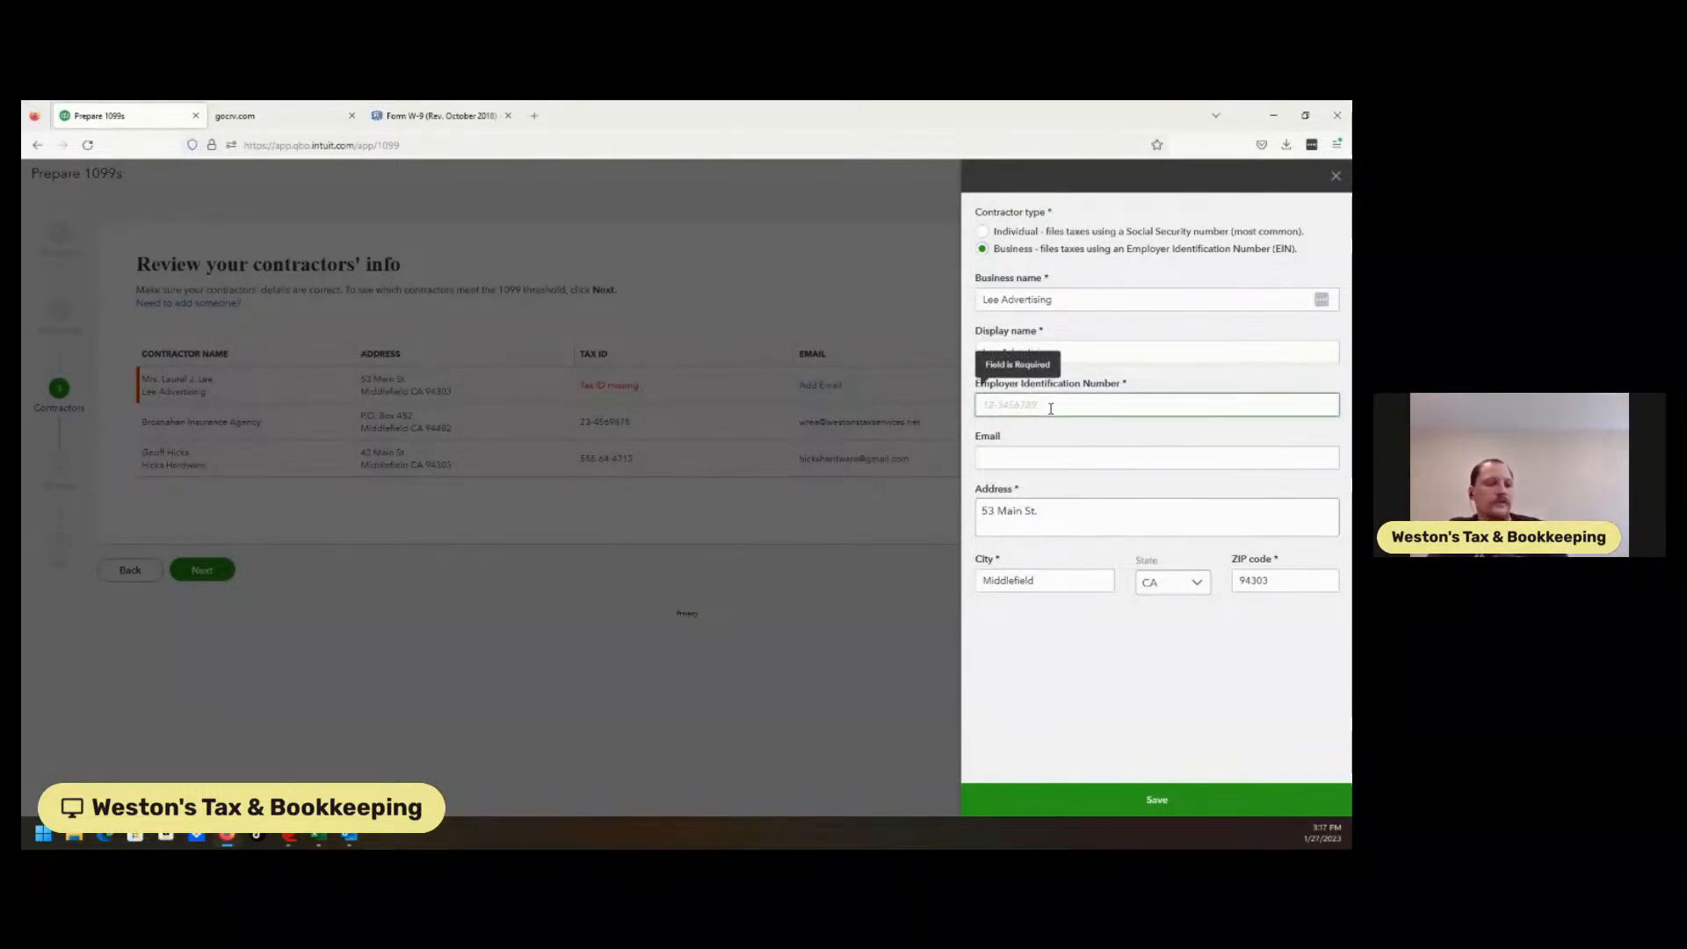
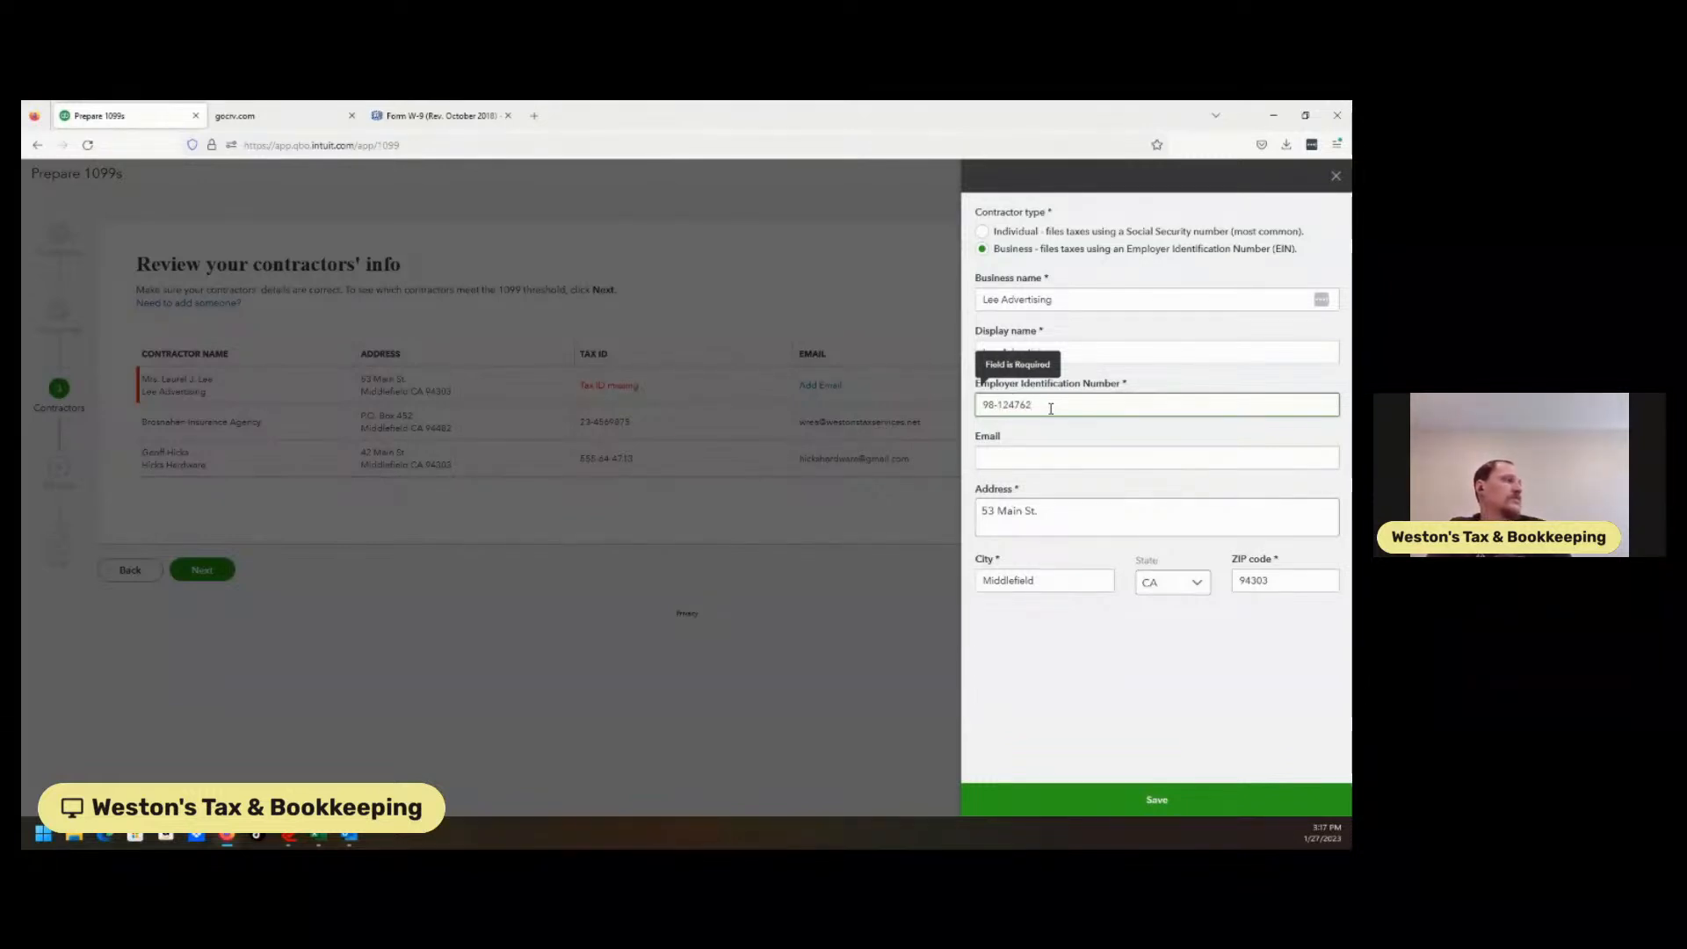
pyautogui.click(1066, 681)
pyautogui.click(1093, 407)
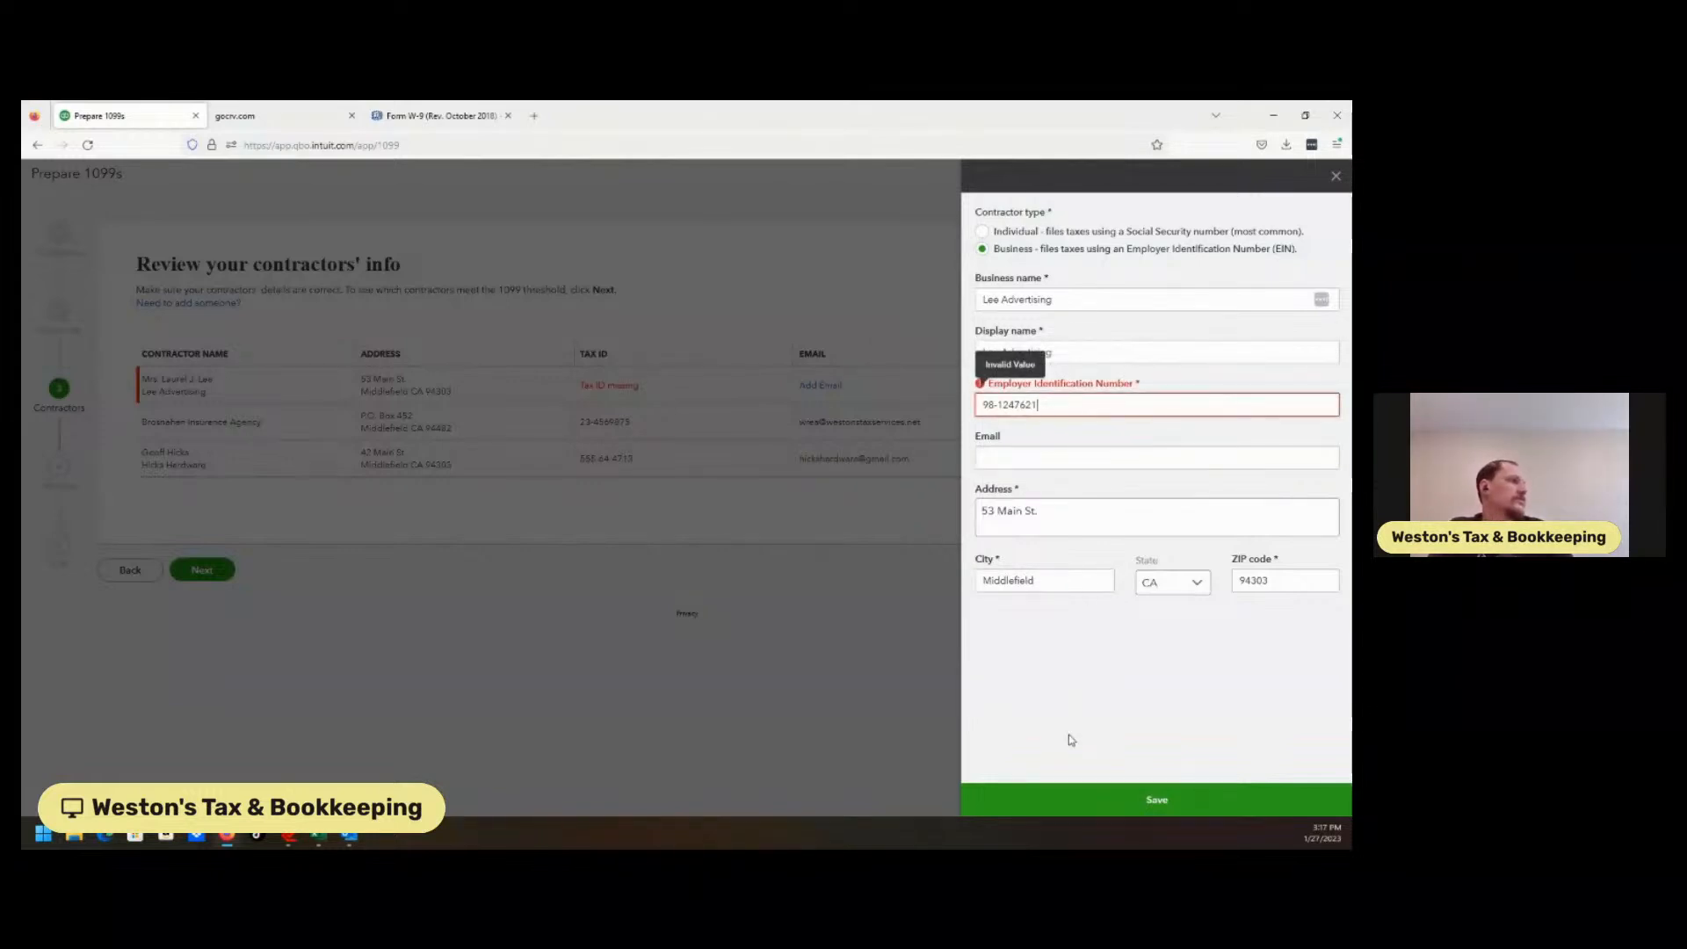
pyautogui.write('1')
pyautogui.click(1102, 805)
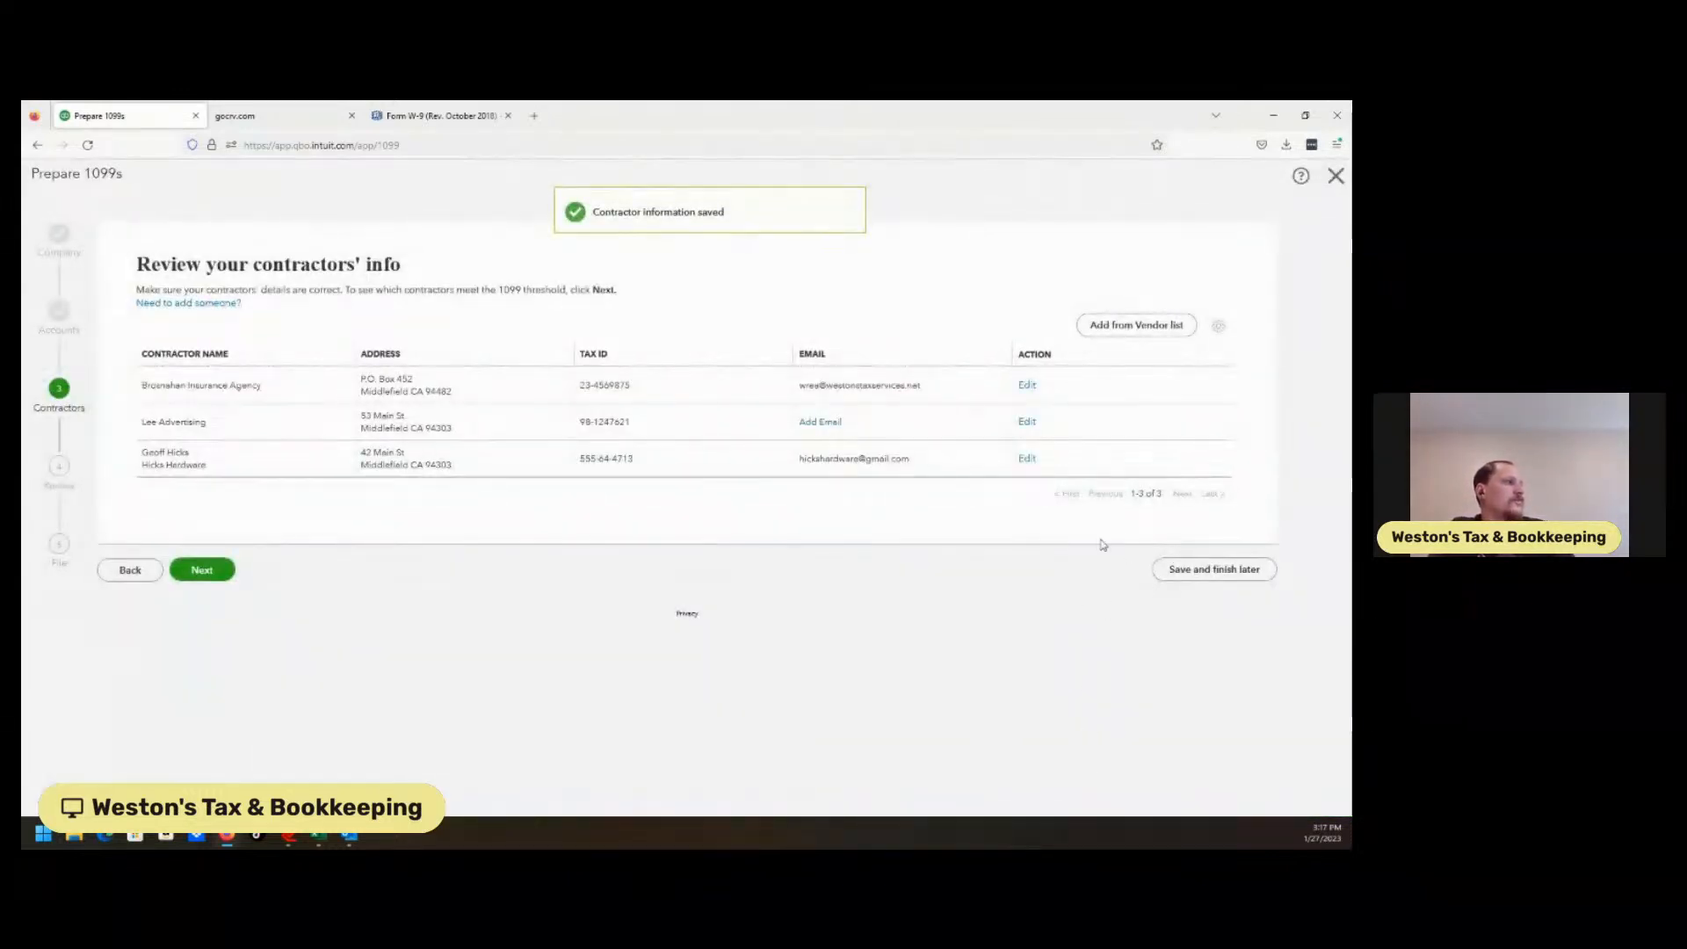
# Review the contractor threshold filter options on the payment step, then exit Prepare 1099s.
pyautogui.click(204, 570)
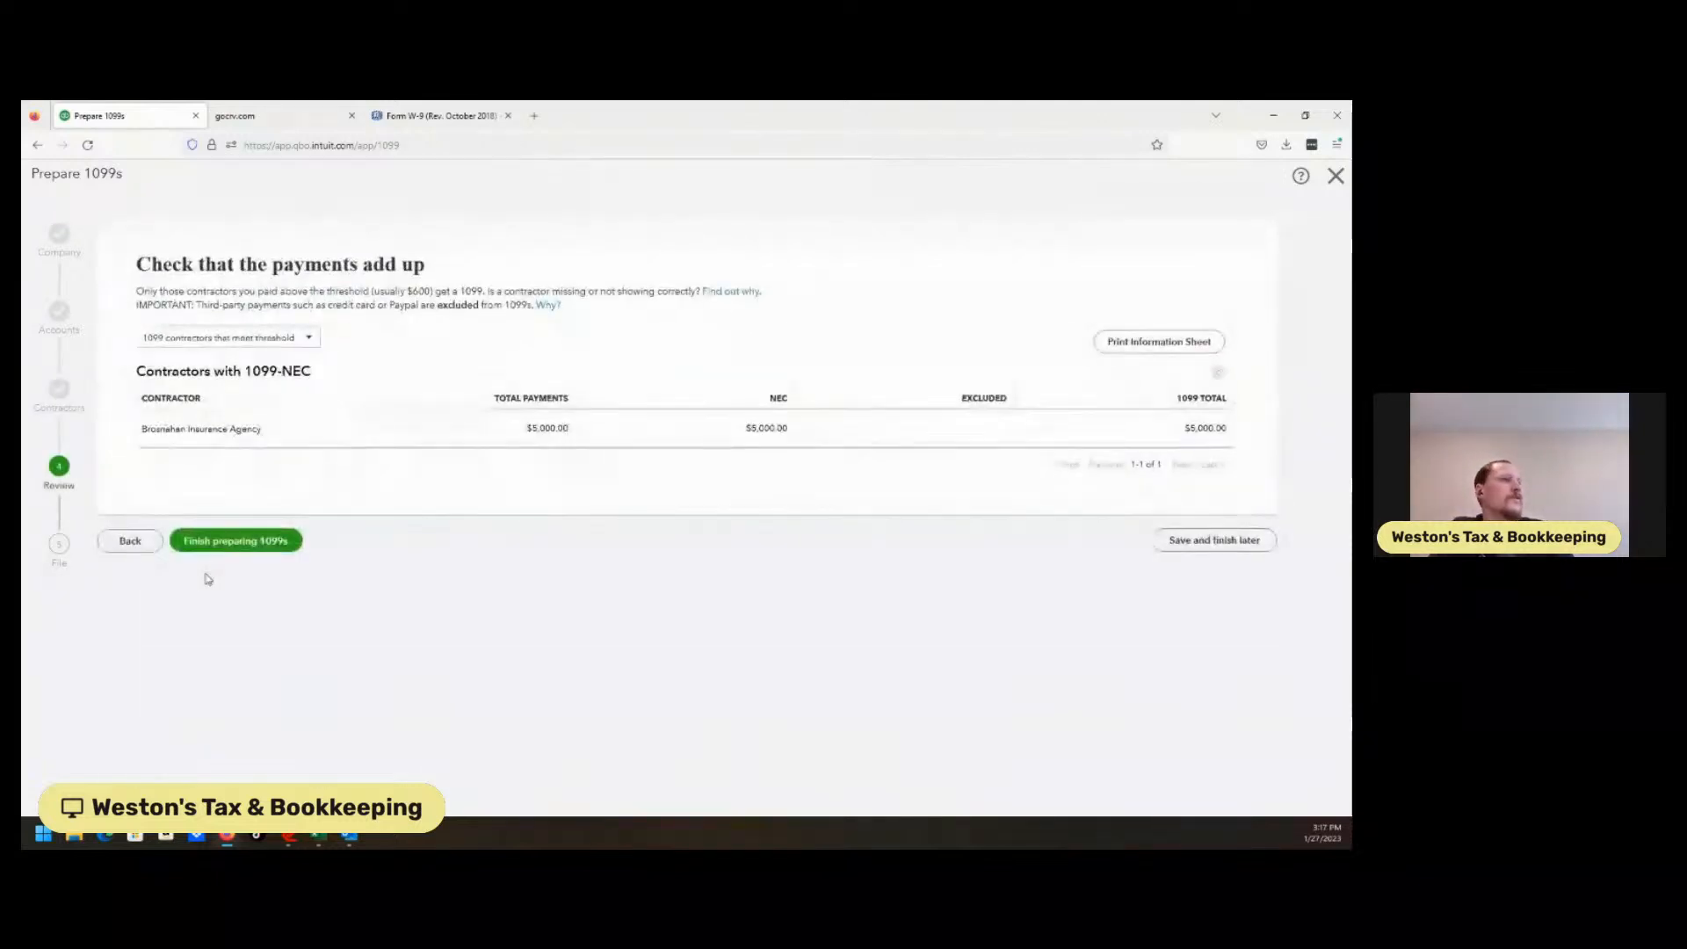
pyautogui.click(310, 341)
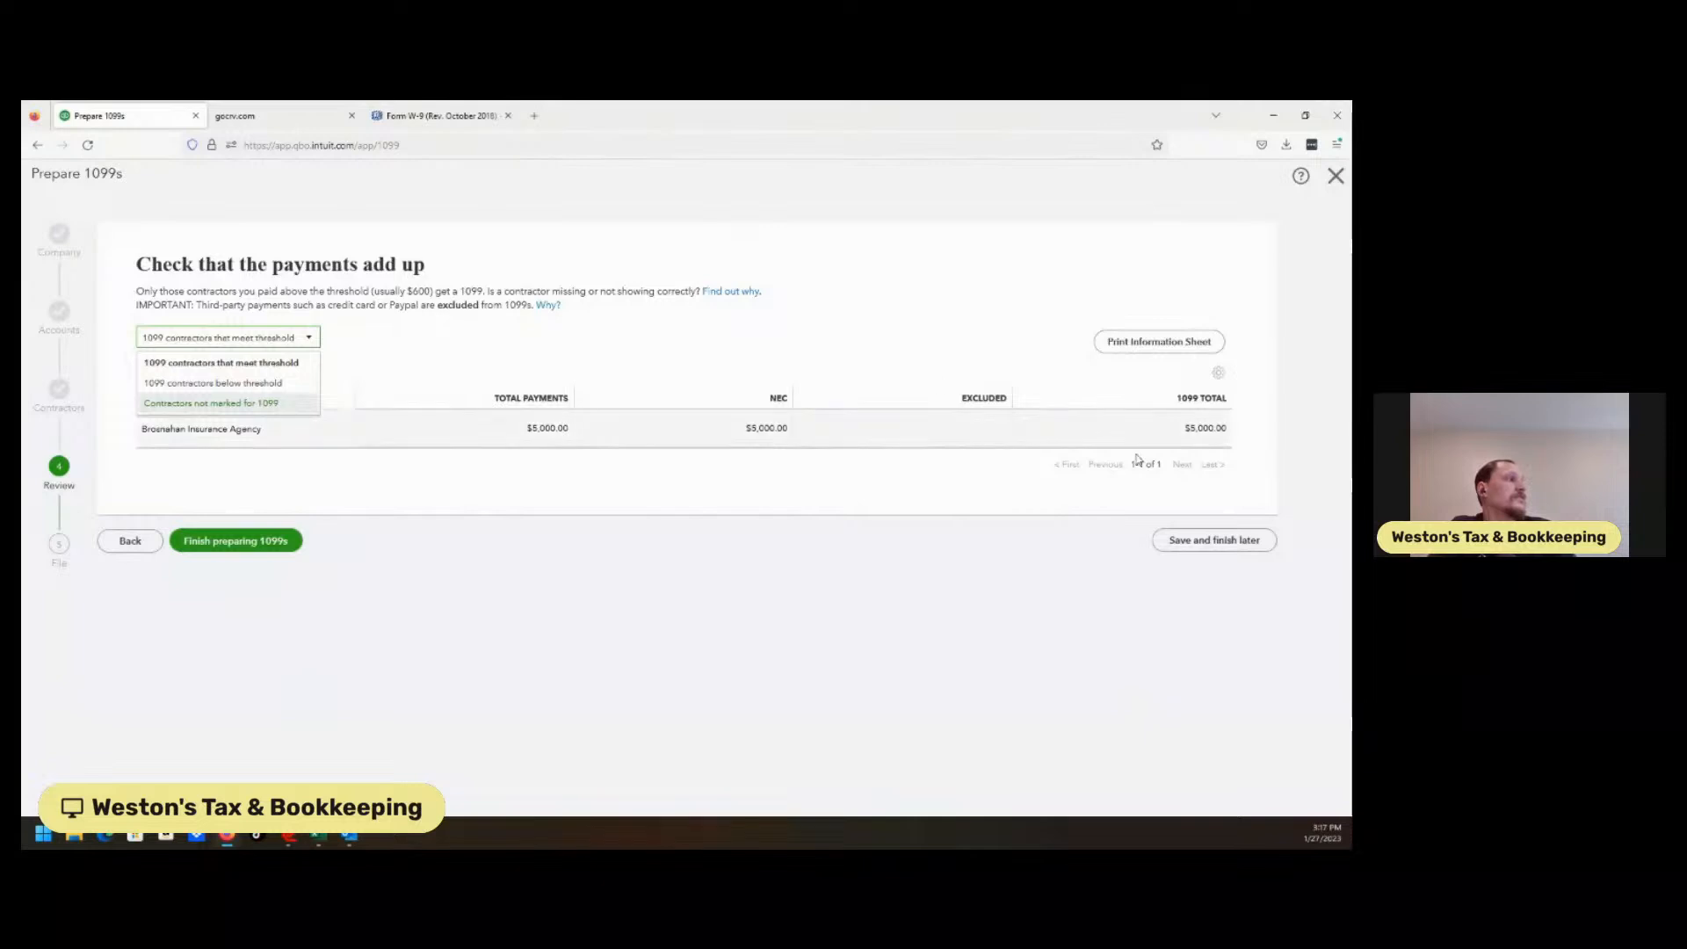
pyautogui.click(1215, 540)
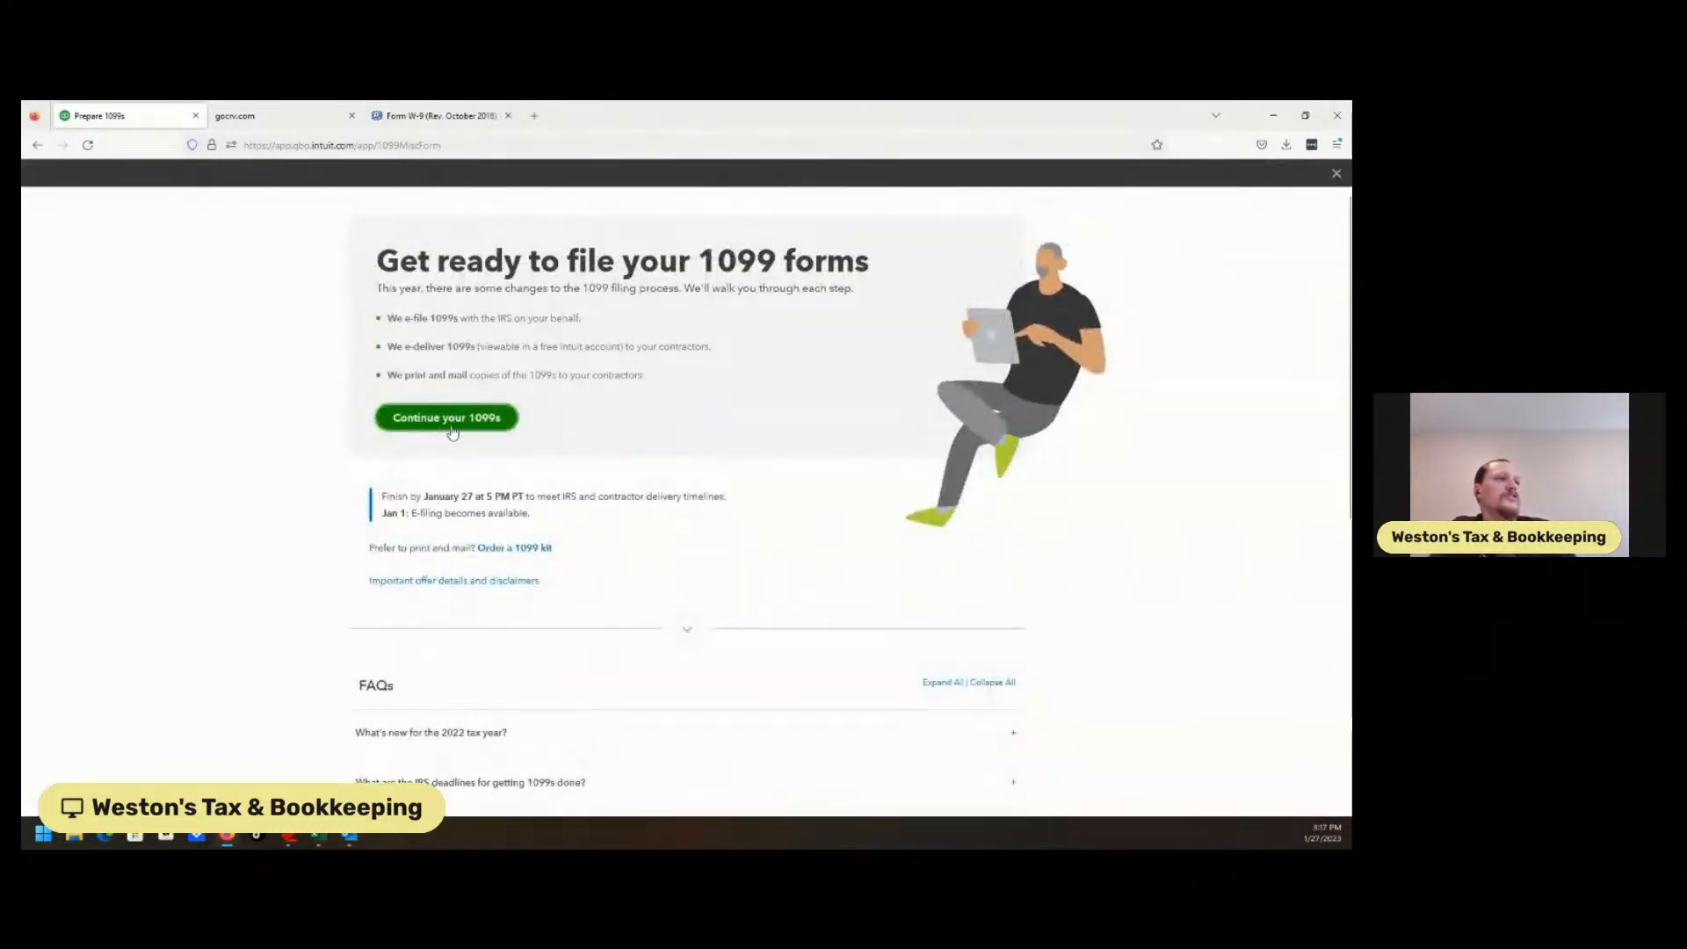
# Close the 1099 page and open Hicks Hardware from a vendor search for 'hicks'.
pyautogui.click(1337, 174)
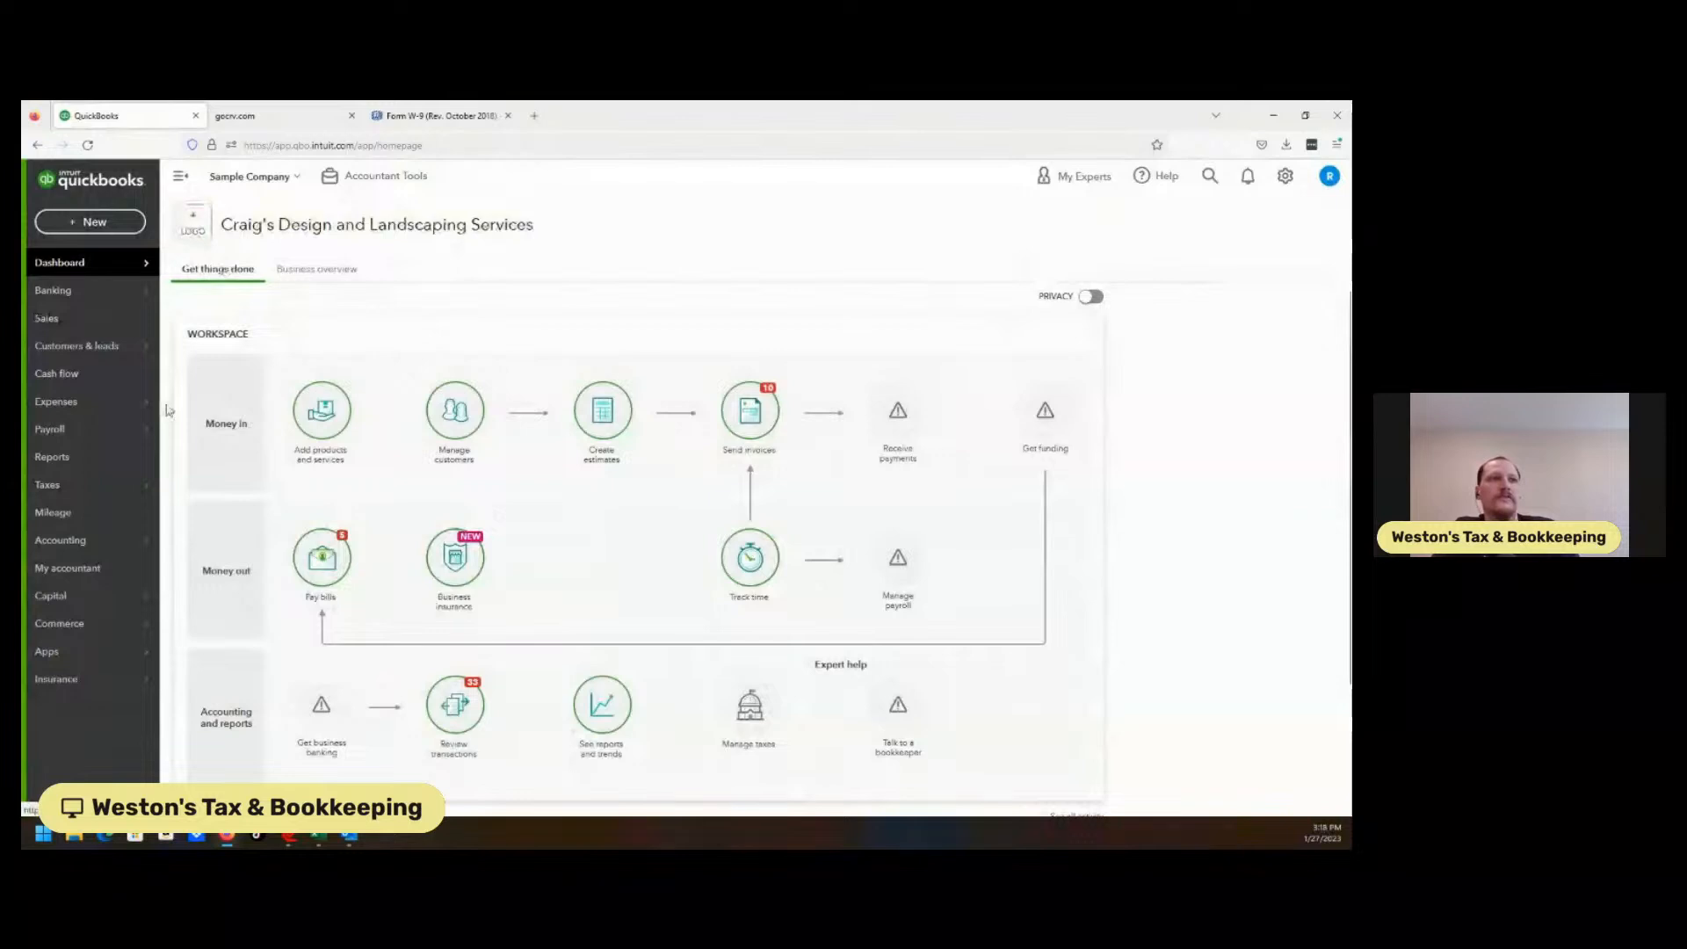
pyautogui.moveTo(133, 414)
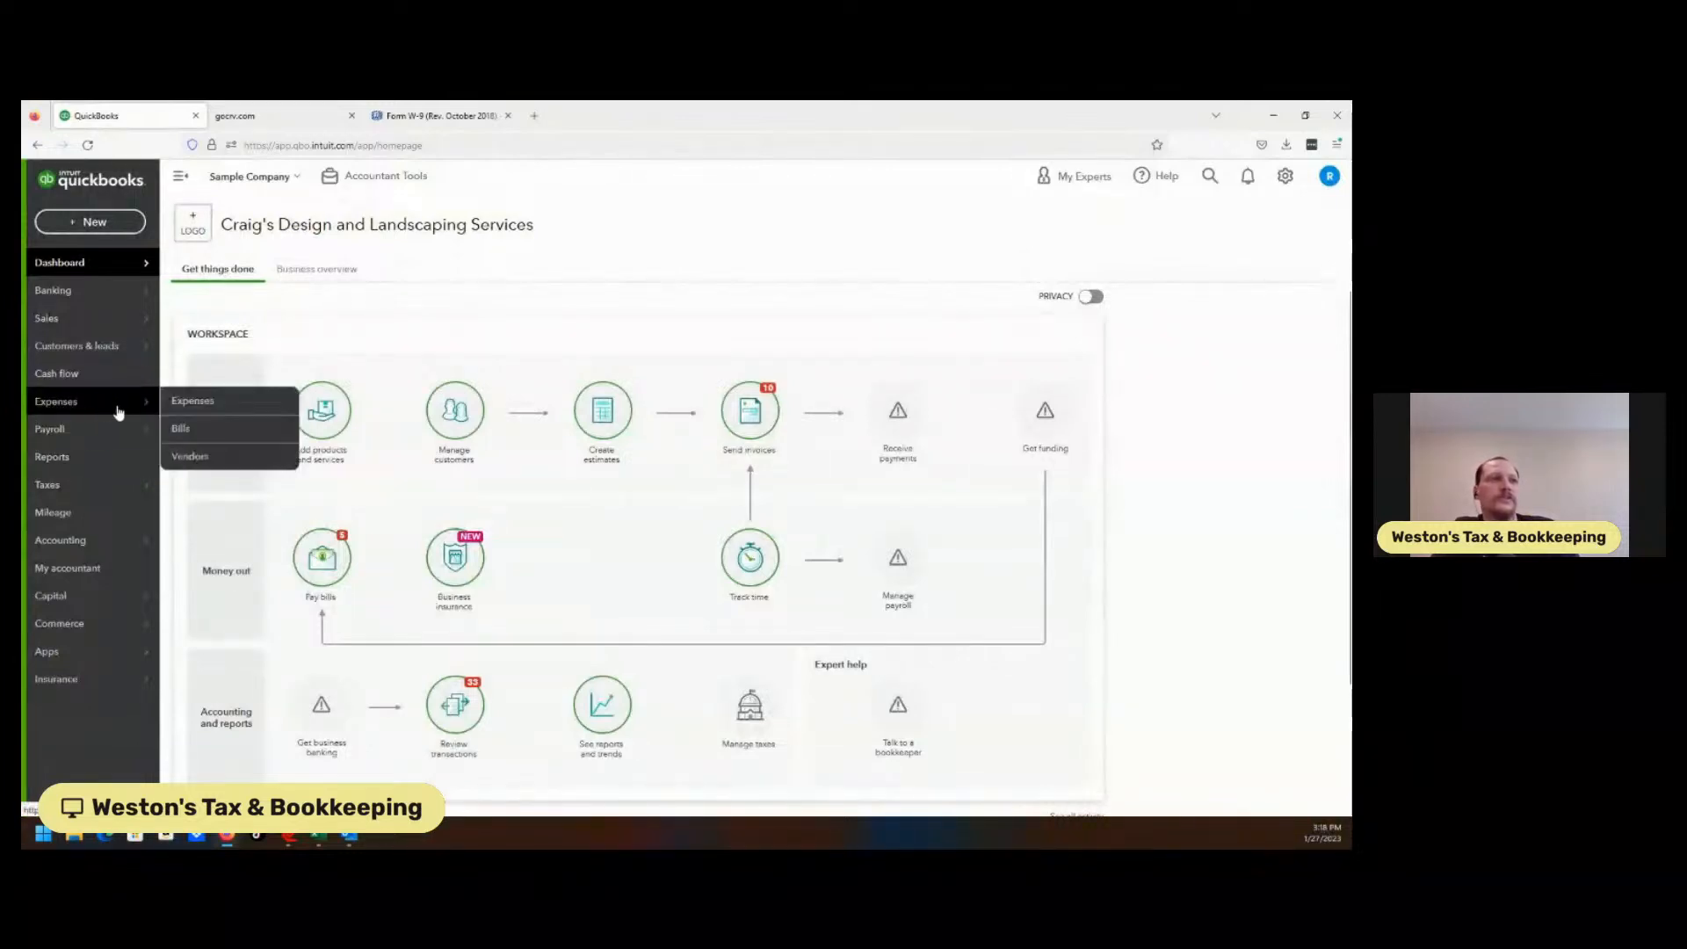
pyautogui.click(194, 457)
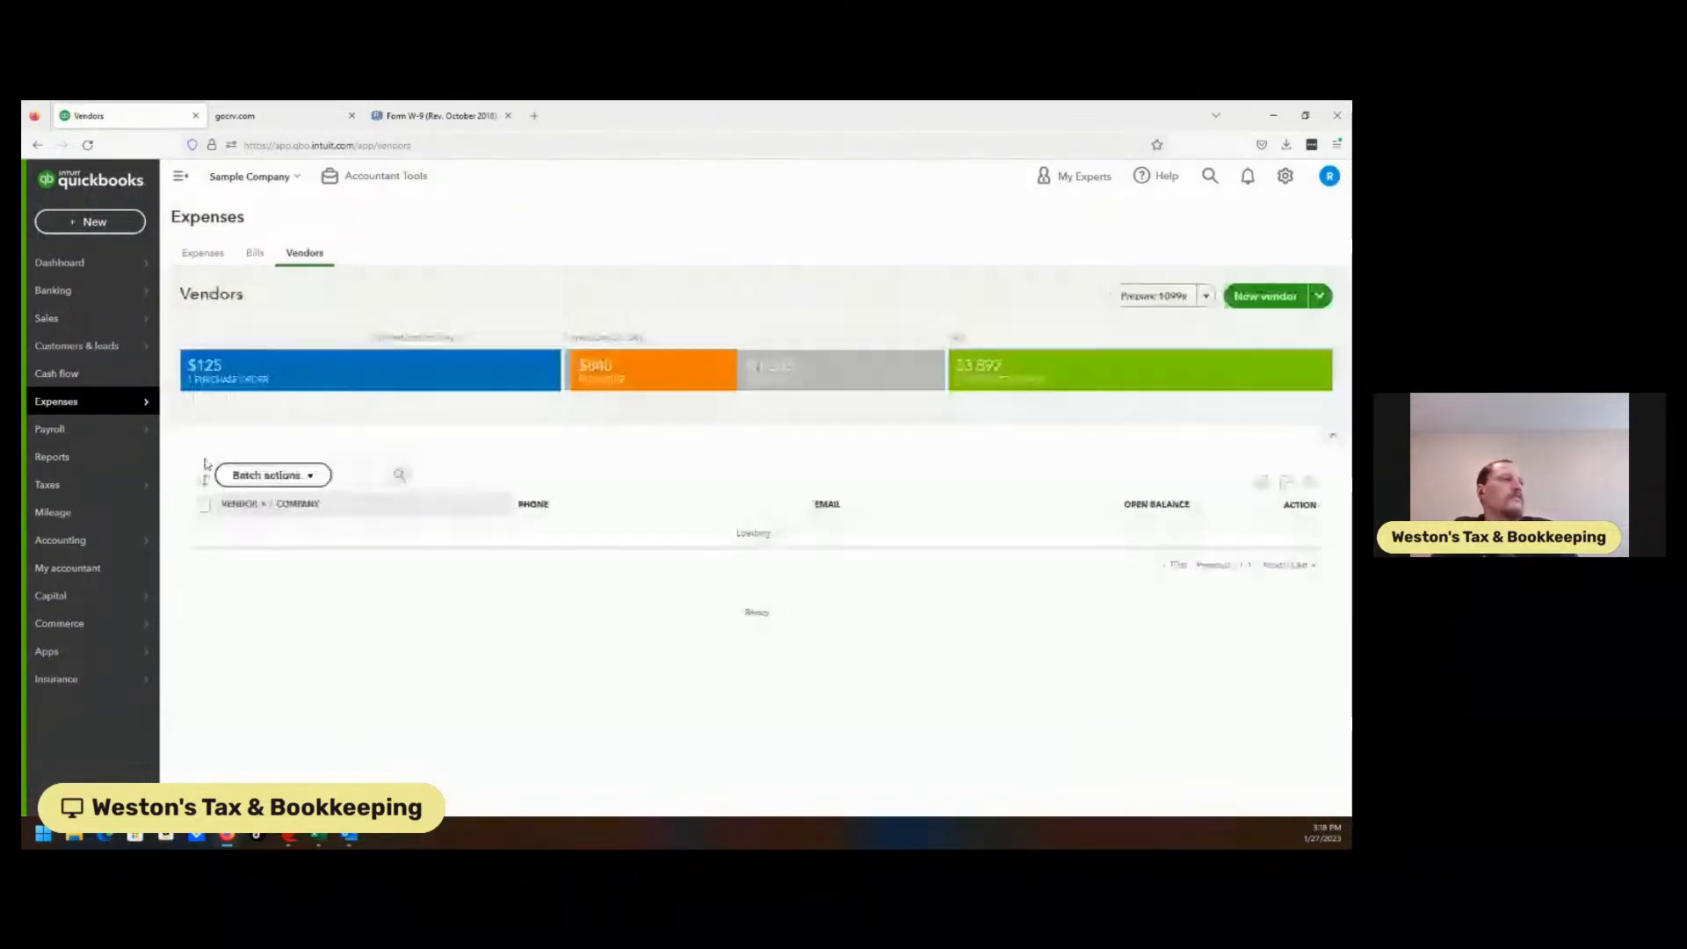
pyautogui.click(364, 472)
pyautogui.write('hicks')
pyautogui.click(383, 504)
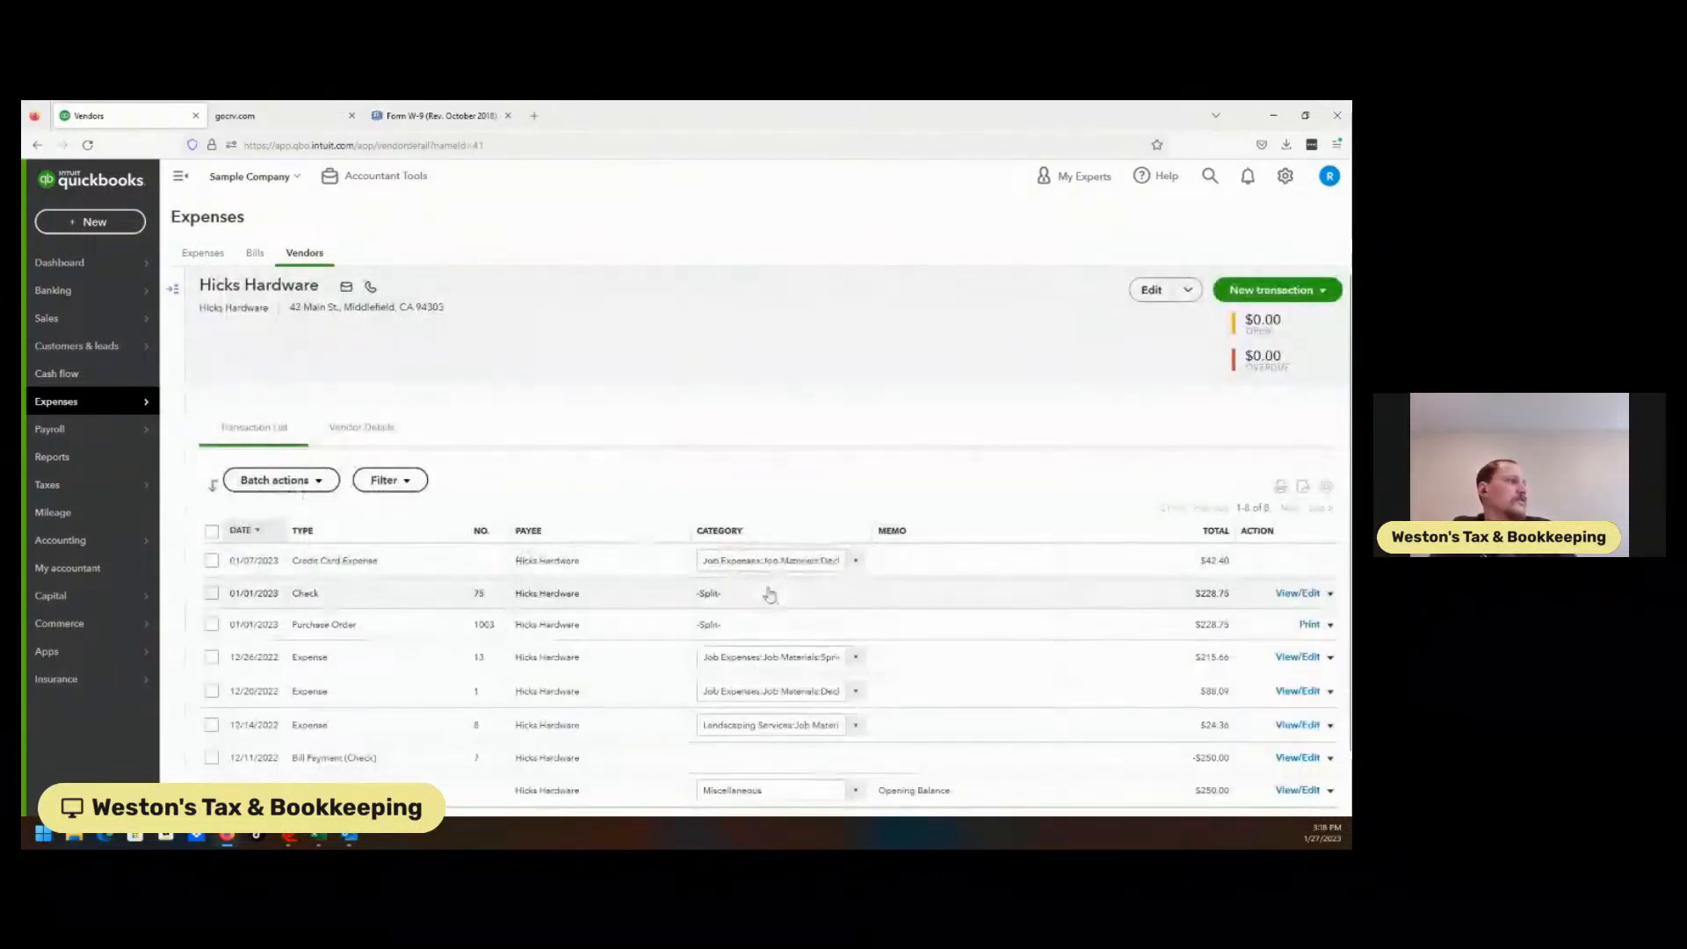
# Review Hicks Hardware's Taxes settings in the edit panel and close it without changes.
pyautogui.scroll(-2, 1318, 348)
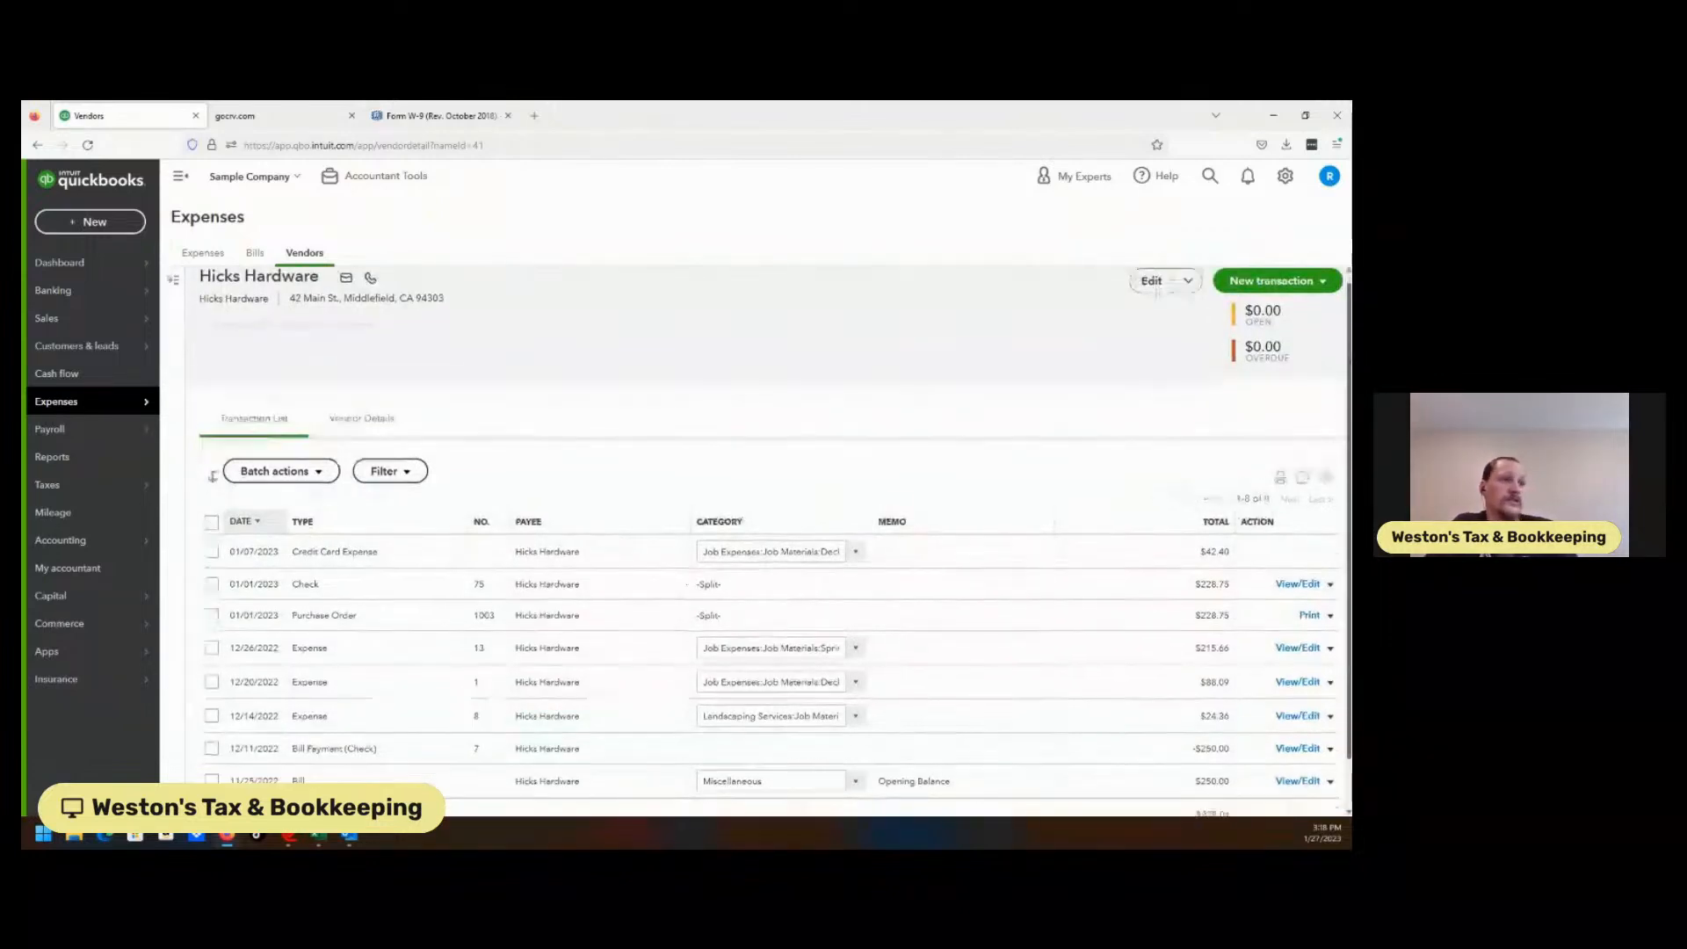
pyautogui.scroll(2, 1318, 348)
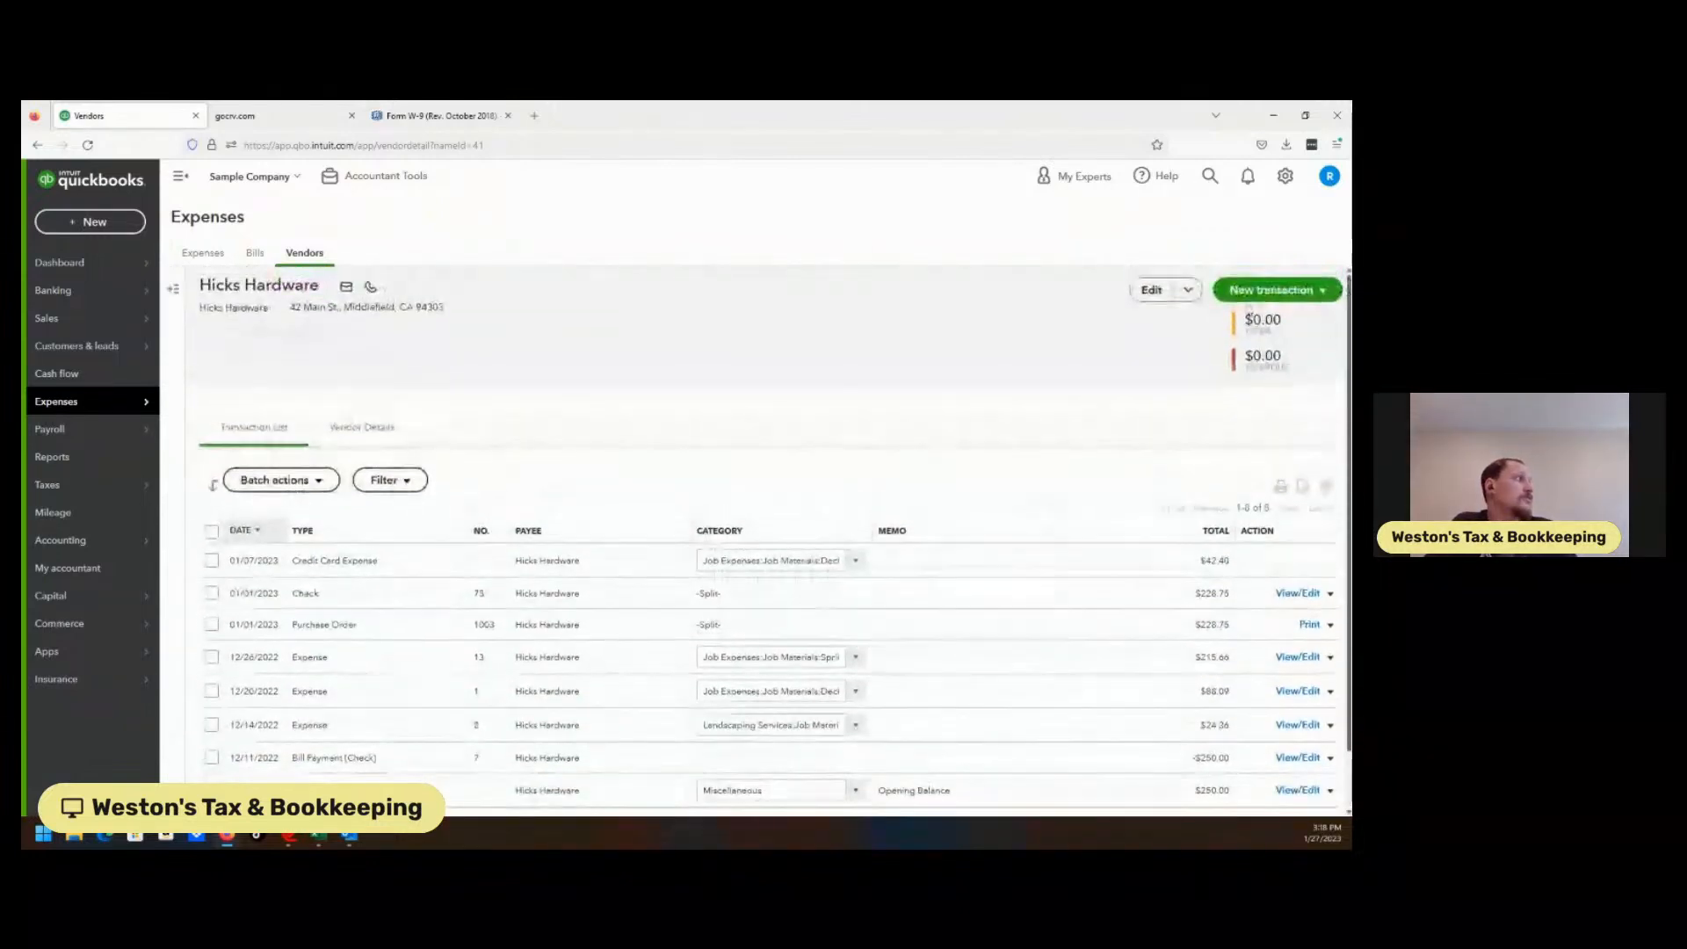
pyautogui.click(1152, 290)
pyautogui.scroll(-10, 1104, 484)
pyautogui.scroll(3, 1104, 484)
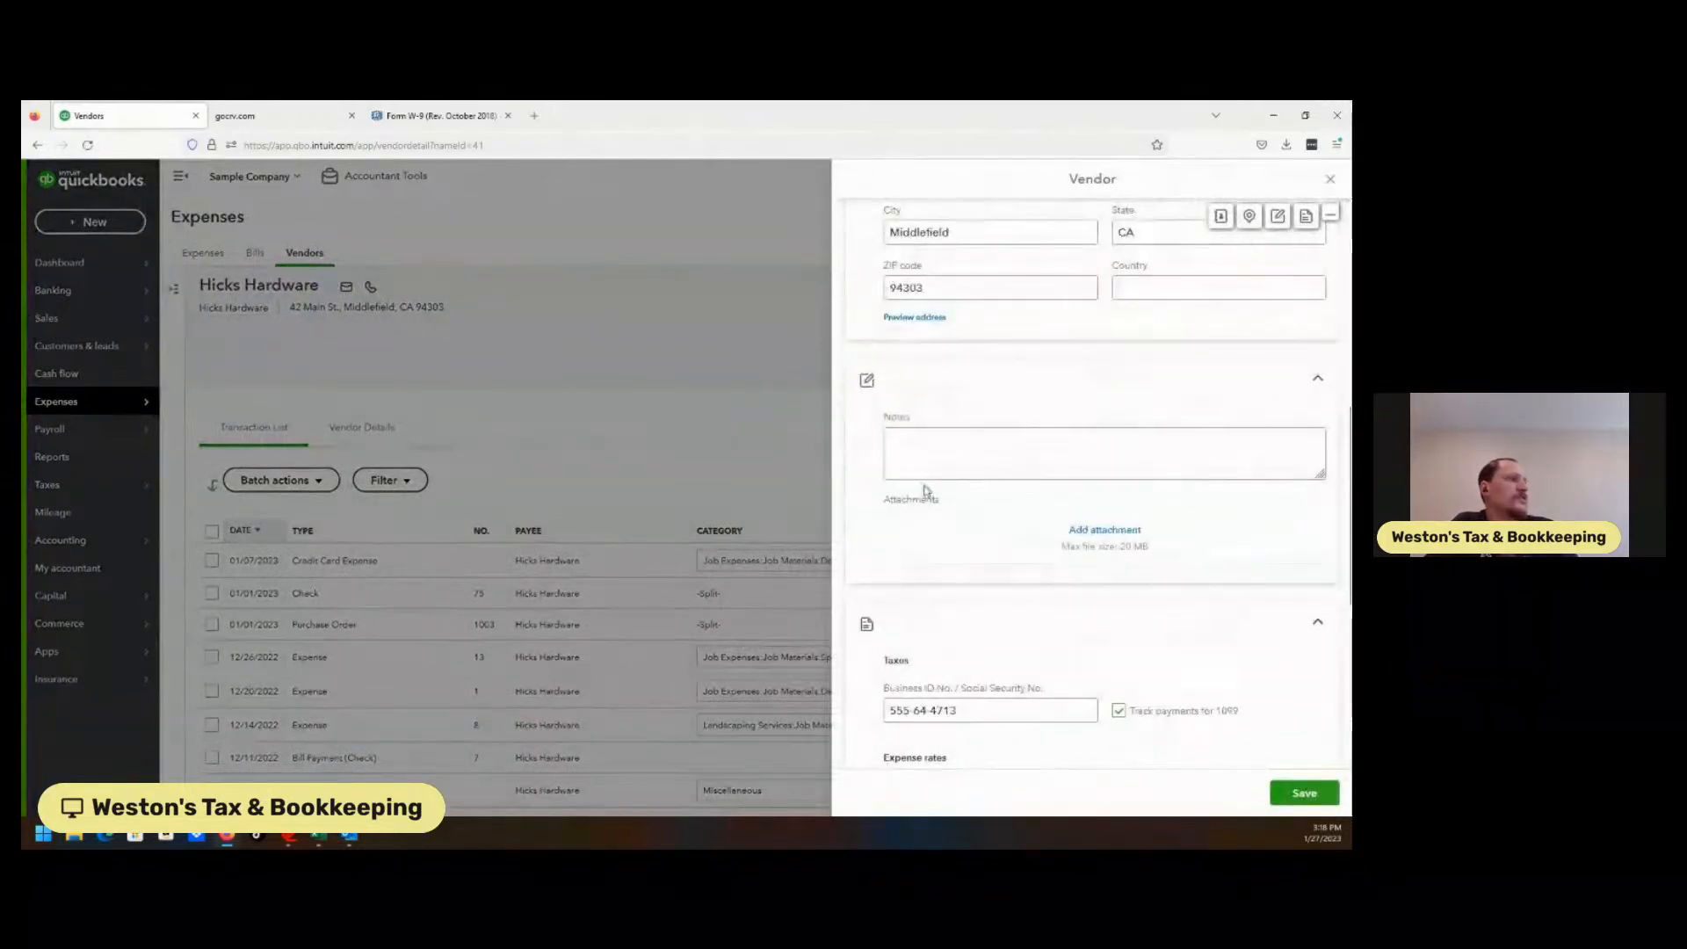
pyautogui.click(653, 421)
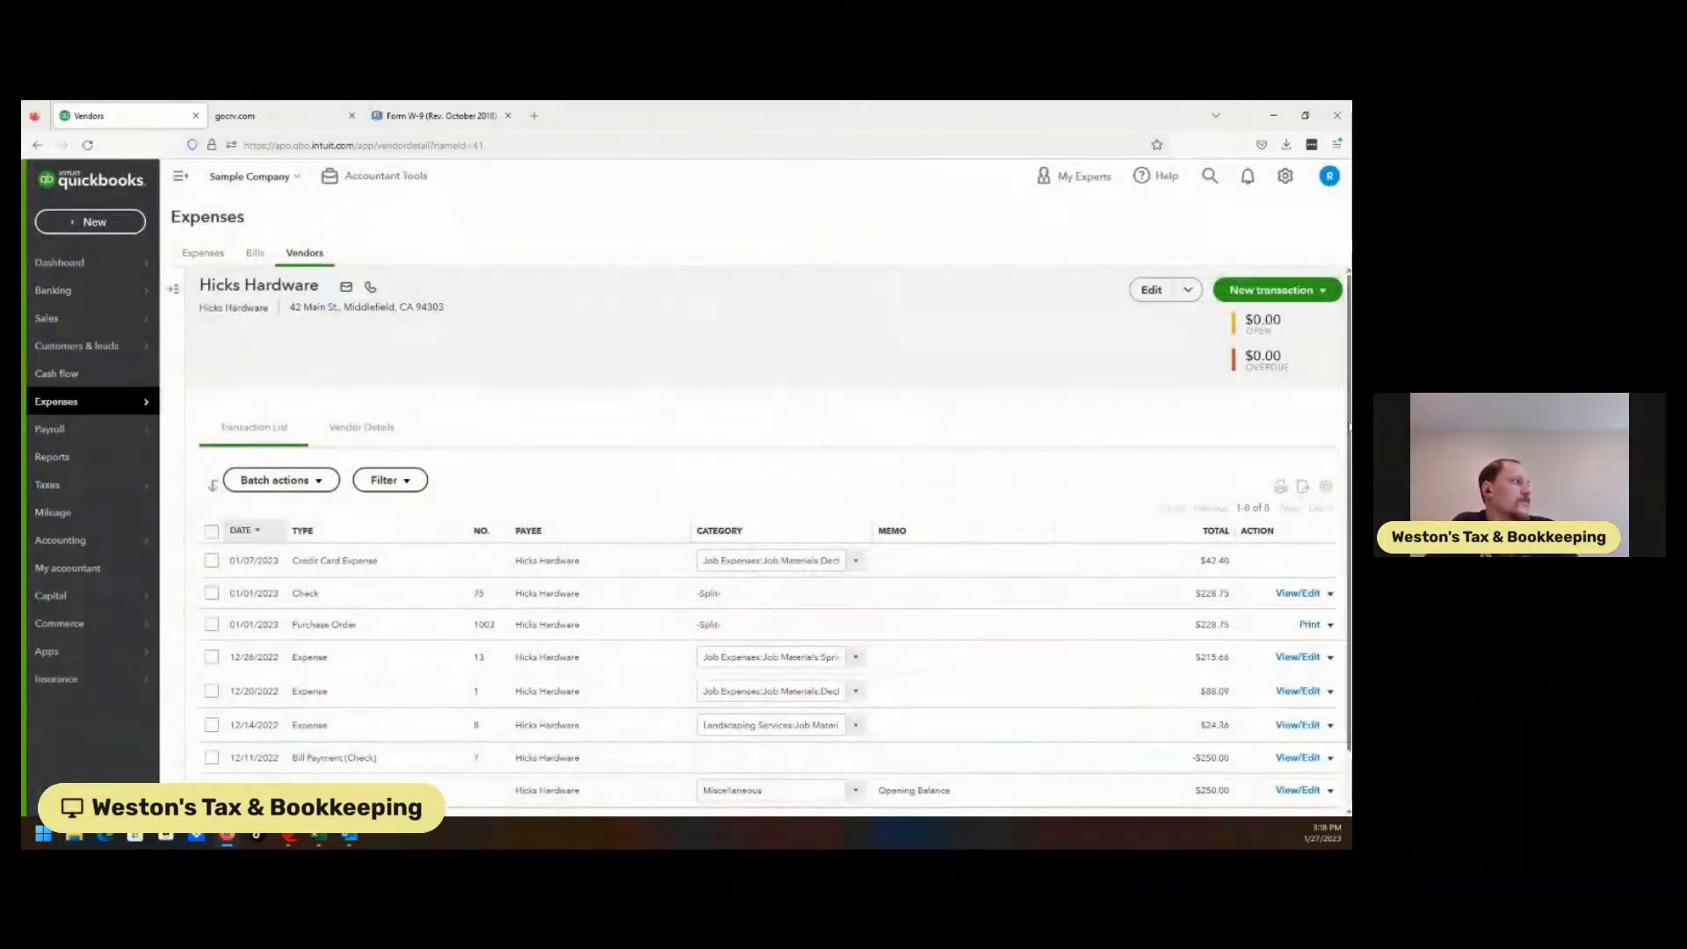
pyautogui.scroll(-1, 759, 539)
pyautogui.scroll(1, 458, 653)
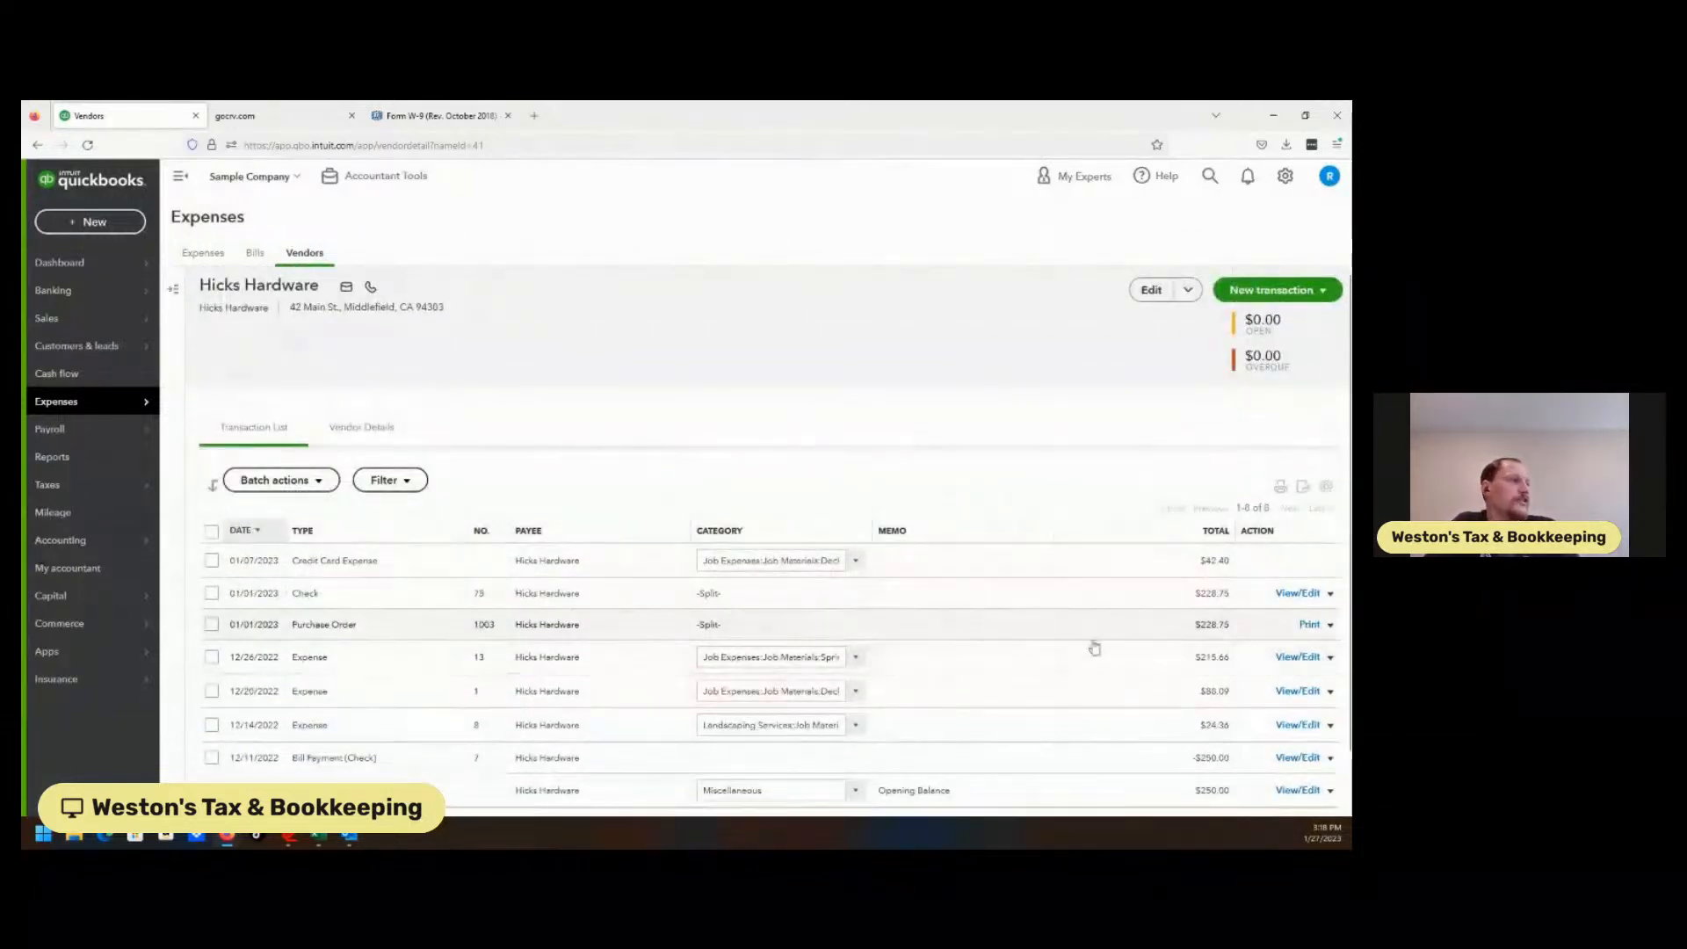
pyautogui.scroll(-1, 643, 458)
pyautogui.scroll(1, 642, 457)
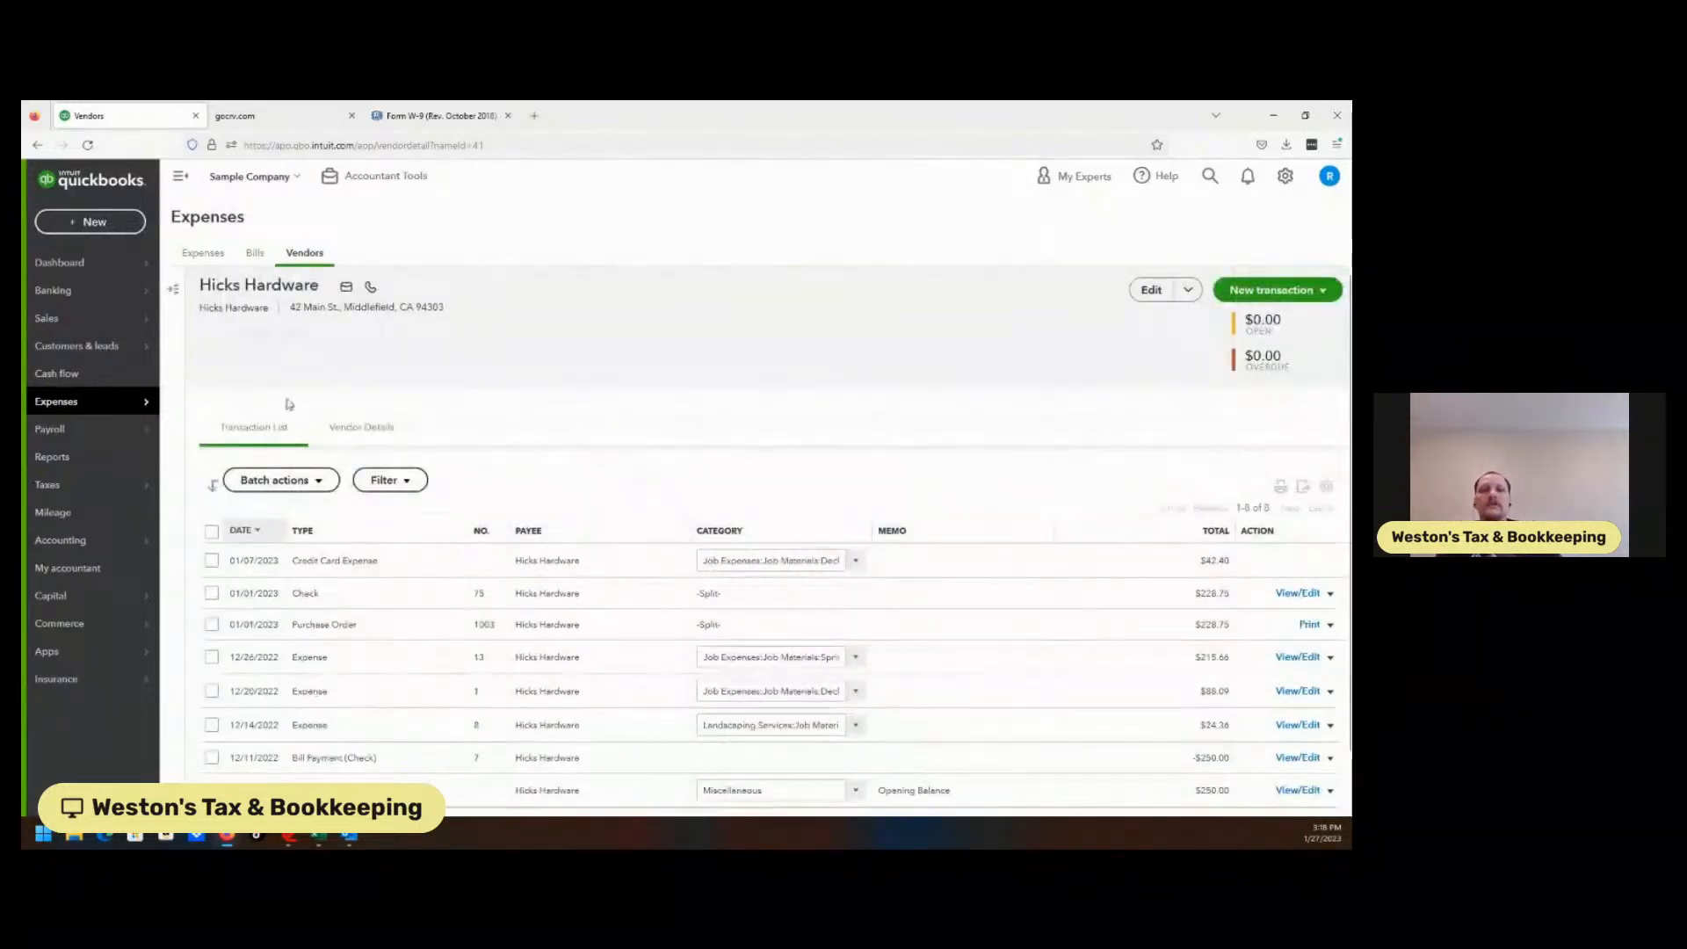
pyautogui.moveTo(93, 416)
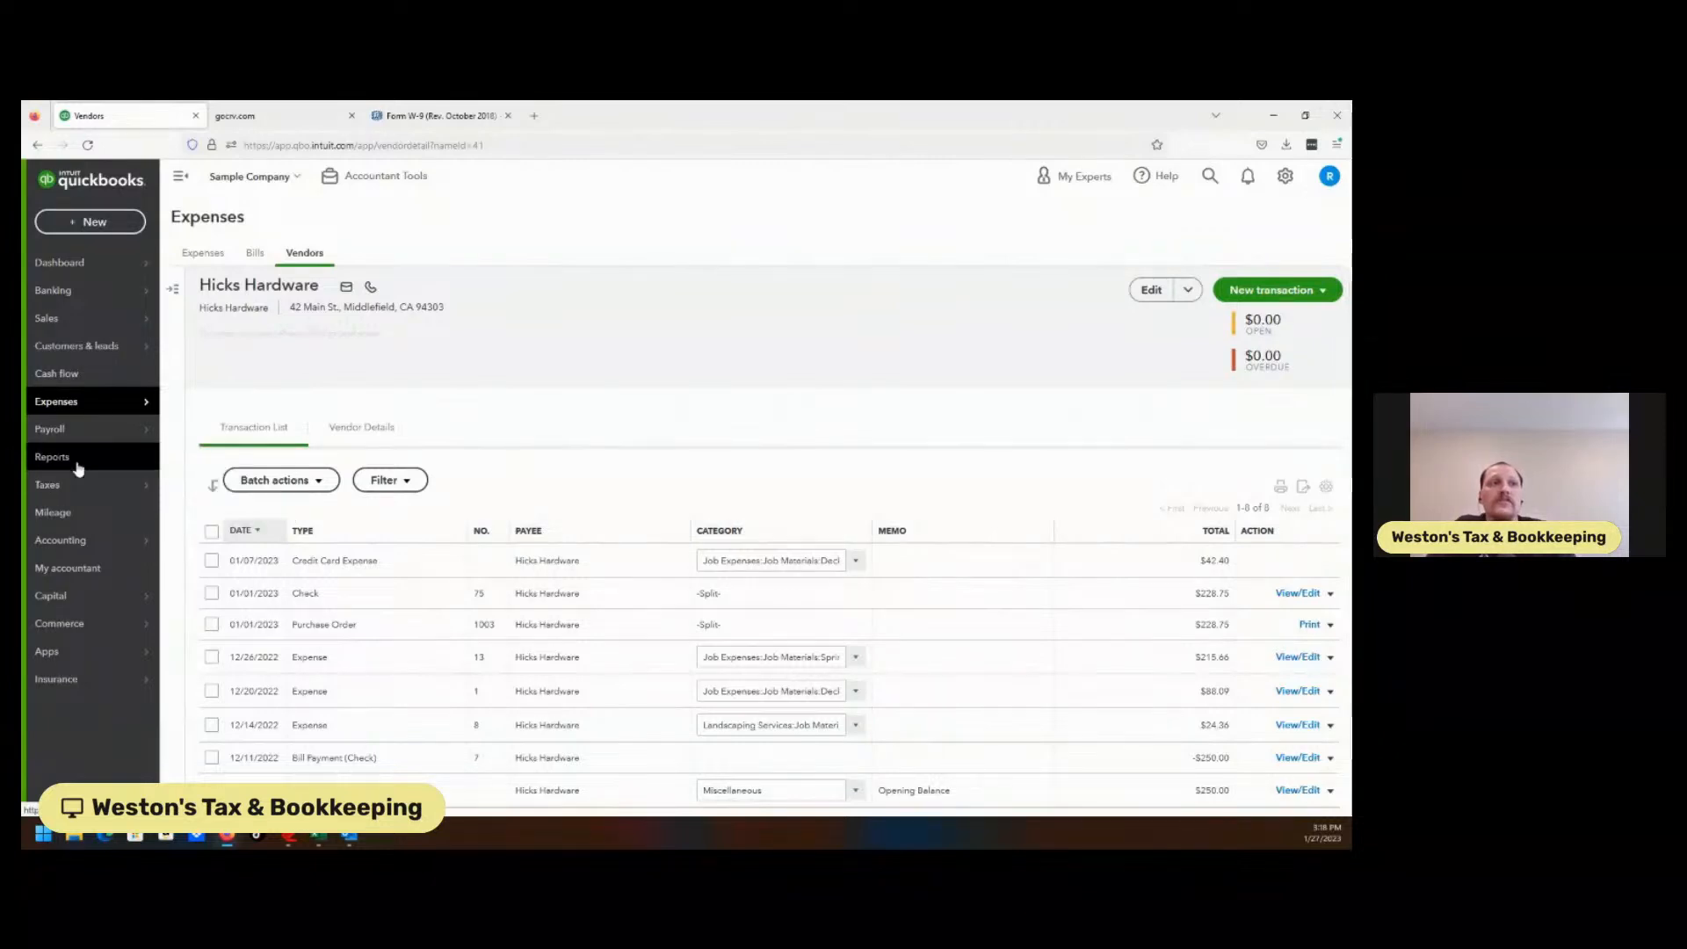
# Resume 1099 preparation and step back to the account-mapping page.
pyautogui.click(200, 514)
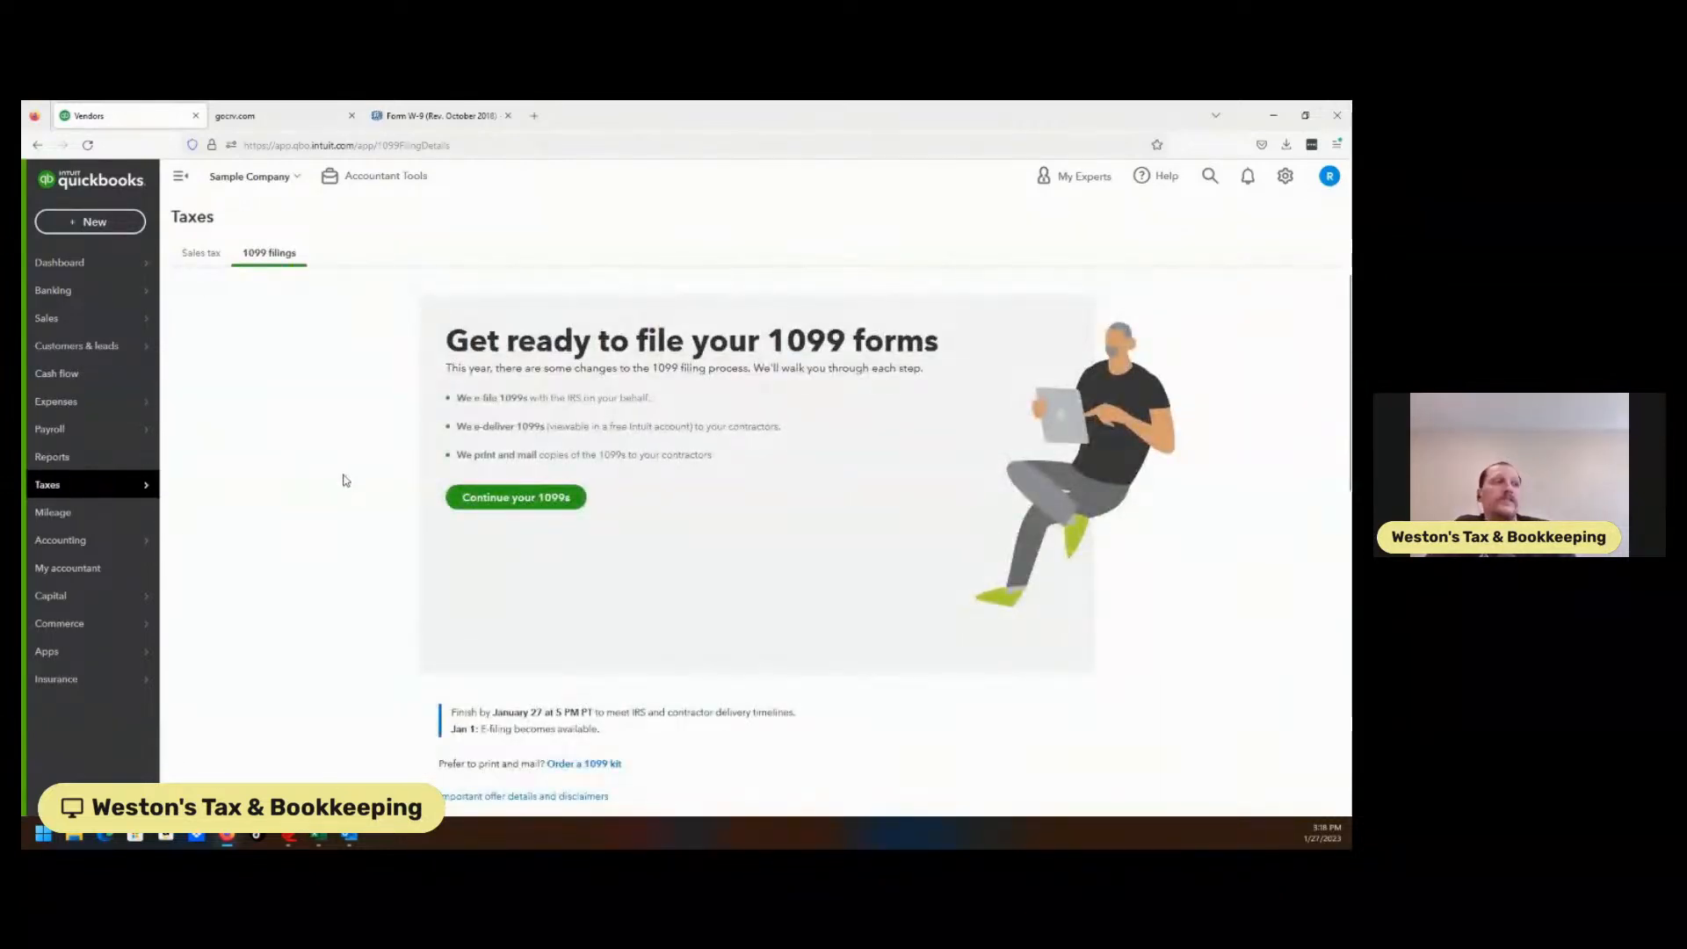
pyautogui.click(494, 495)
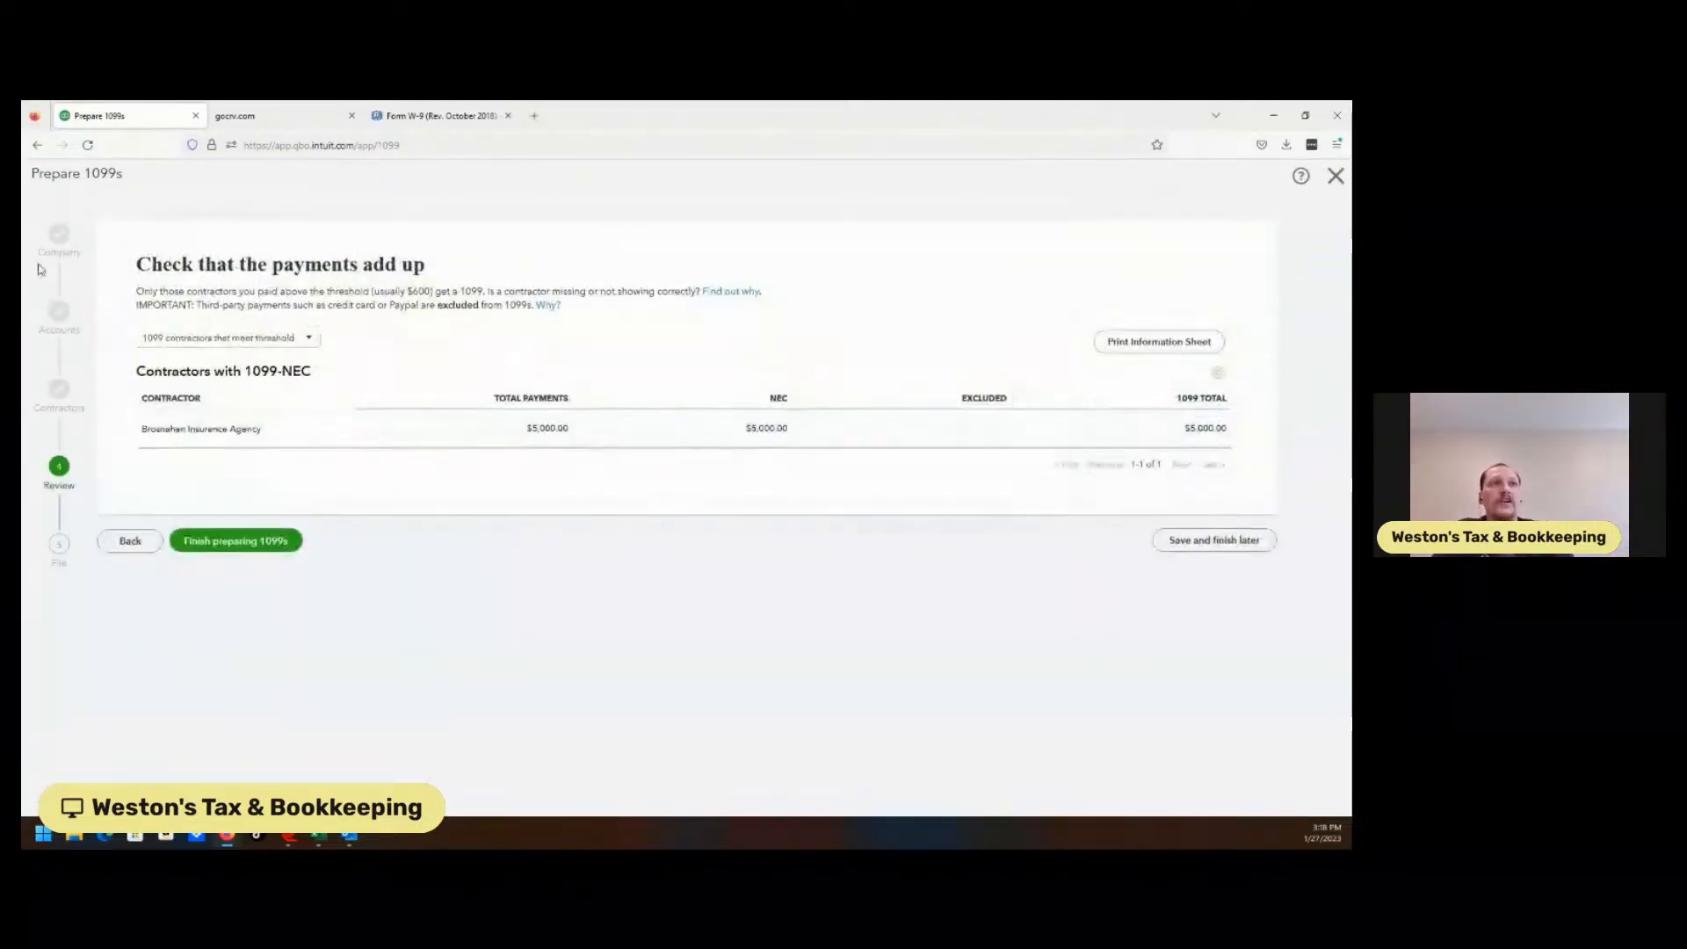
pyautogui.click(133, 541)
pyautogui.click(136, 568)
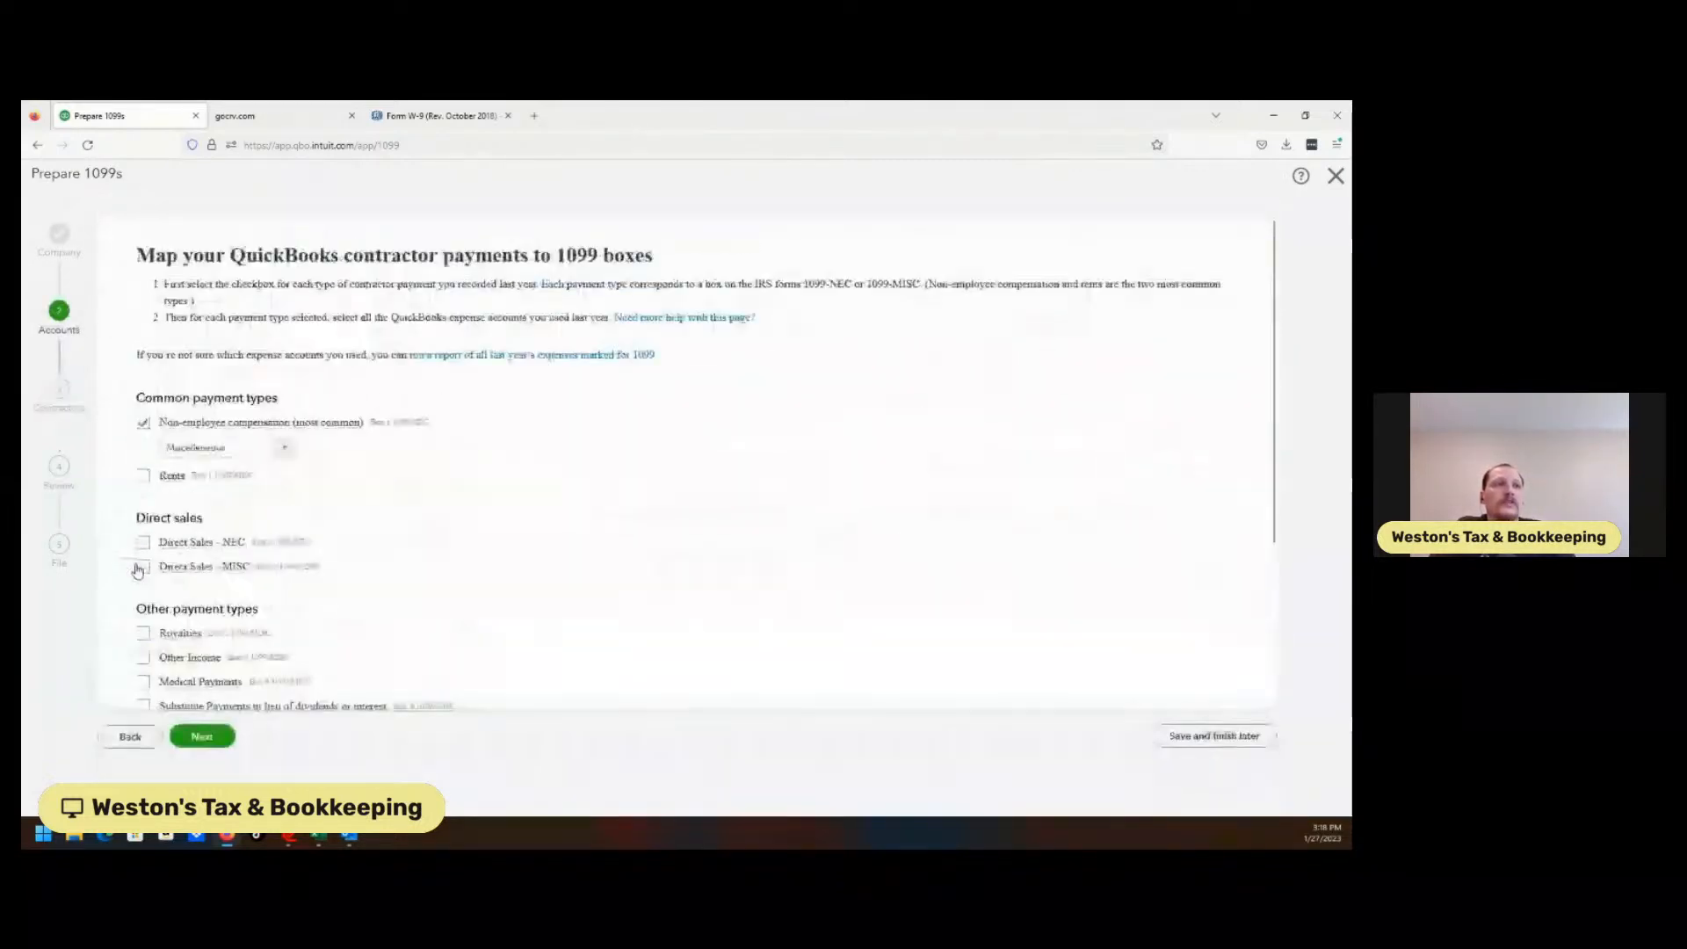
# Map Cost of Labor, Computer Repairs, Commissions & fees, Building Repairs, Bookkeeper and other accounts to non-employee compensation.
pyautogui.click(283, 461)
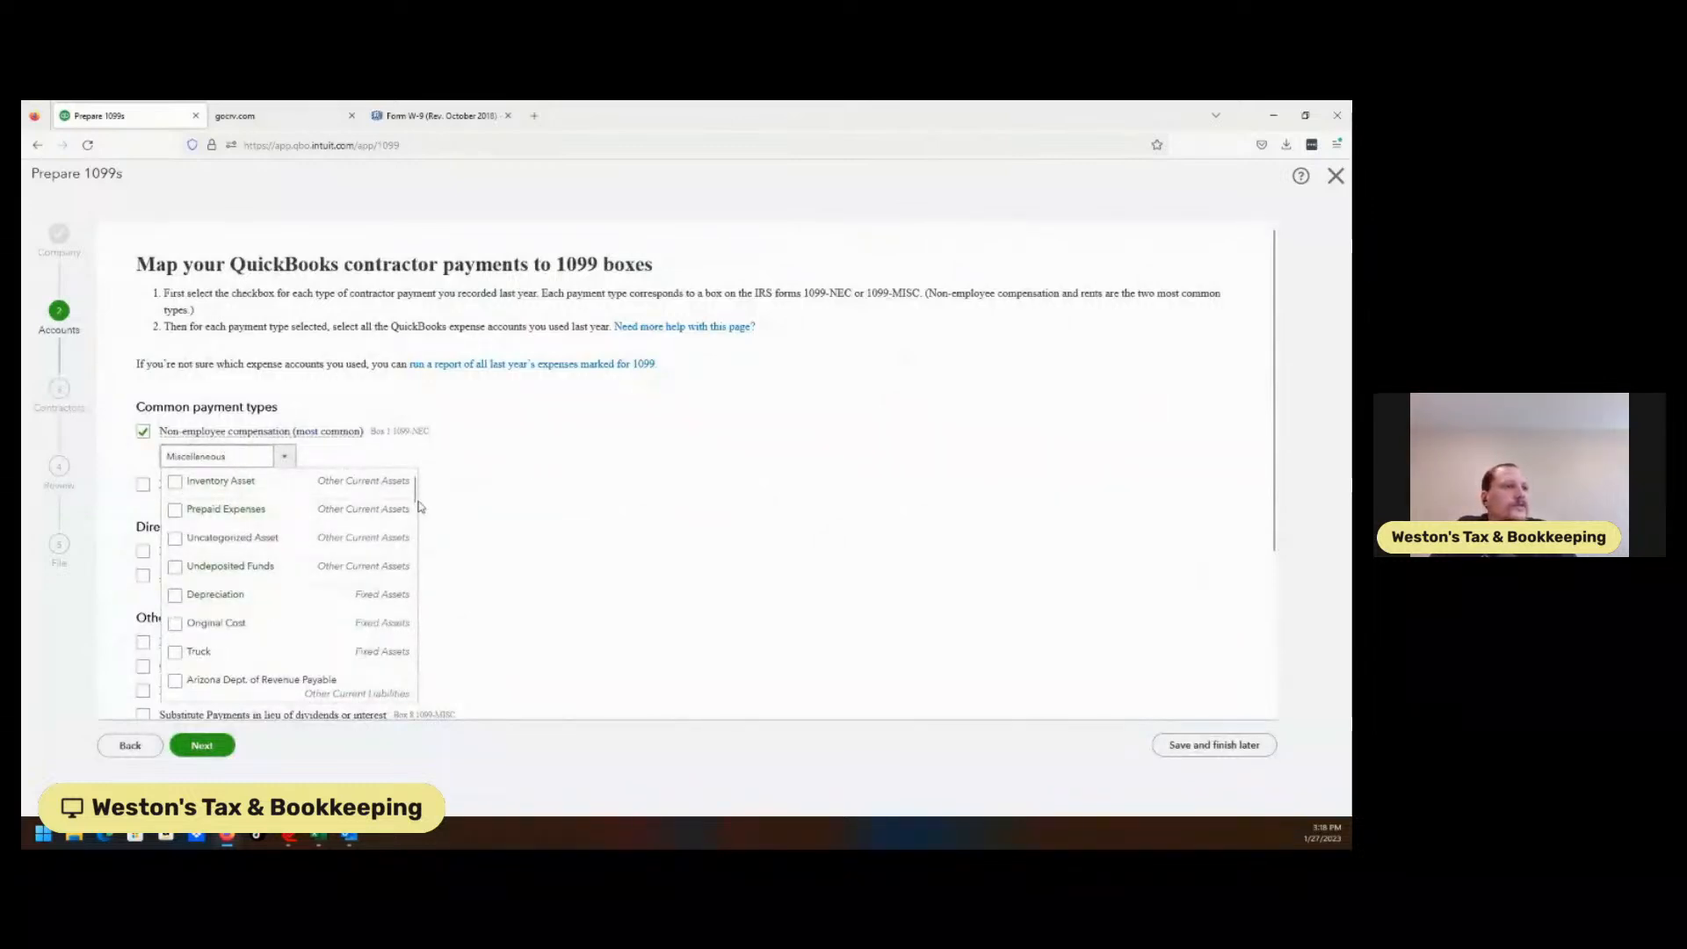
pyautogui.moveTo(416, 499); pyautogui.dragTo(421, 564)
pyautogui.click(183, 585)
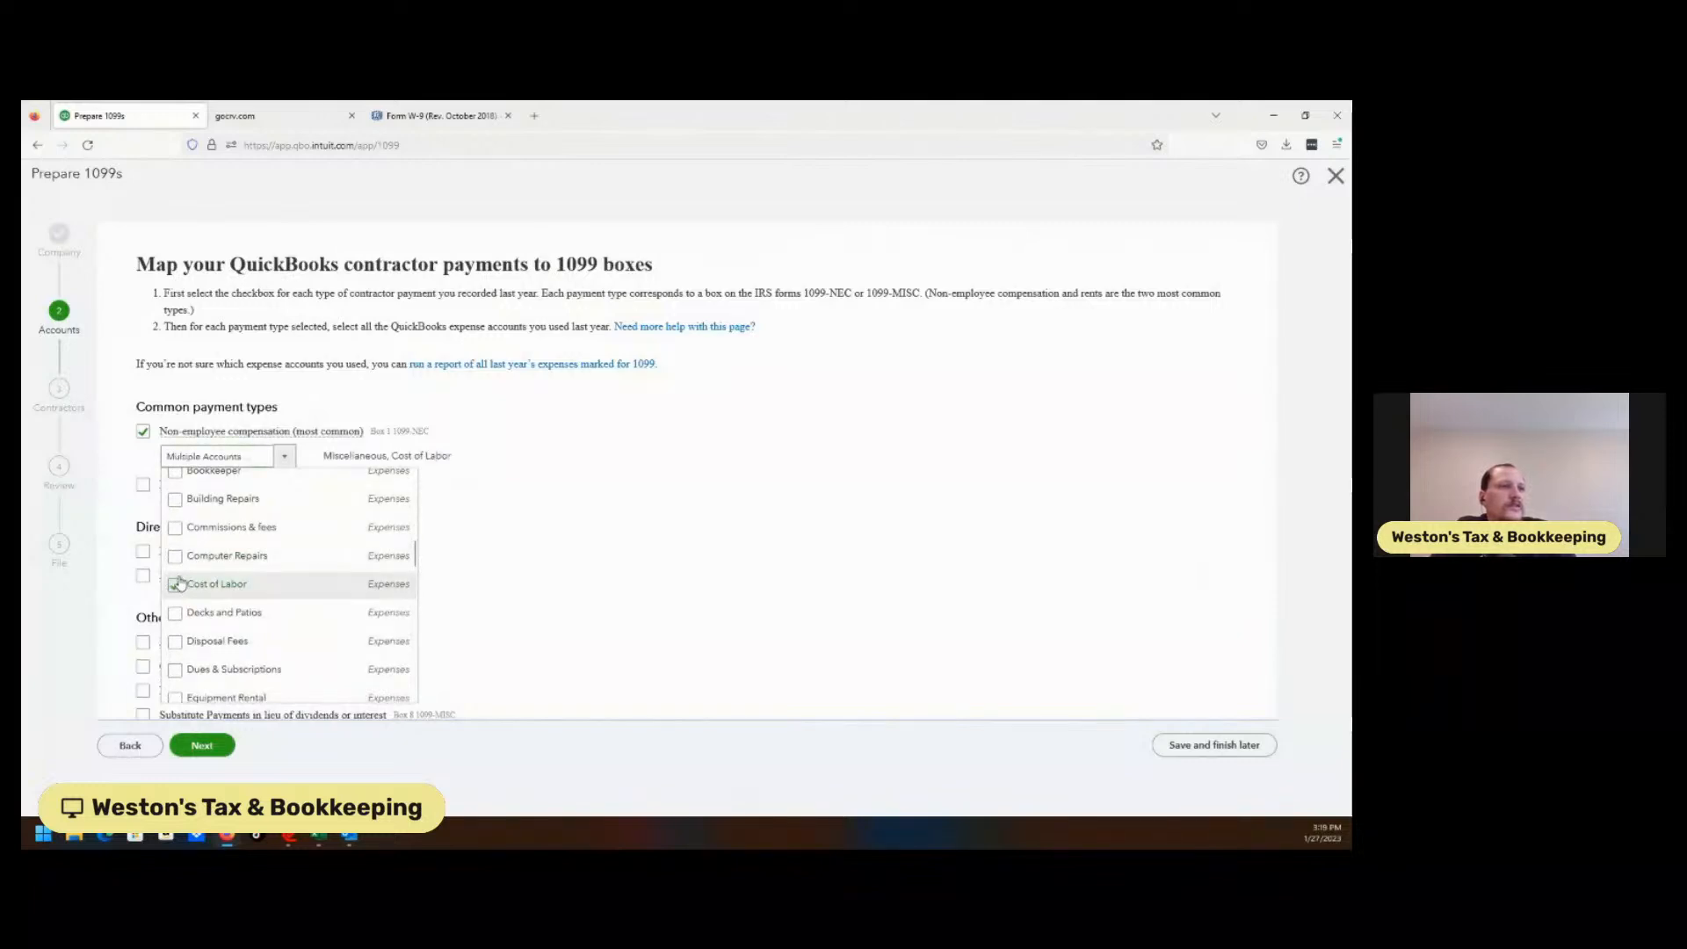
pyautogui.click(176, 557)
pyautogui.click(176, 530)
pyautogui.click(175, 499)
pyautogui.click(175, 472)
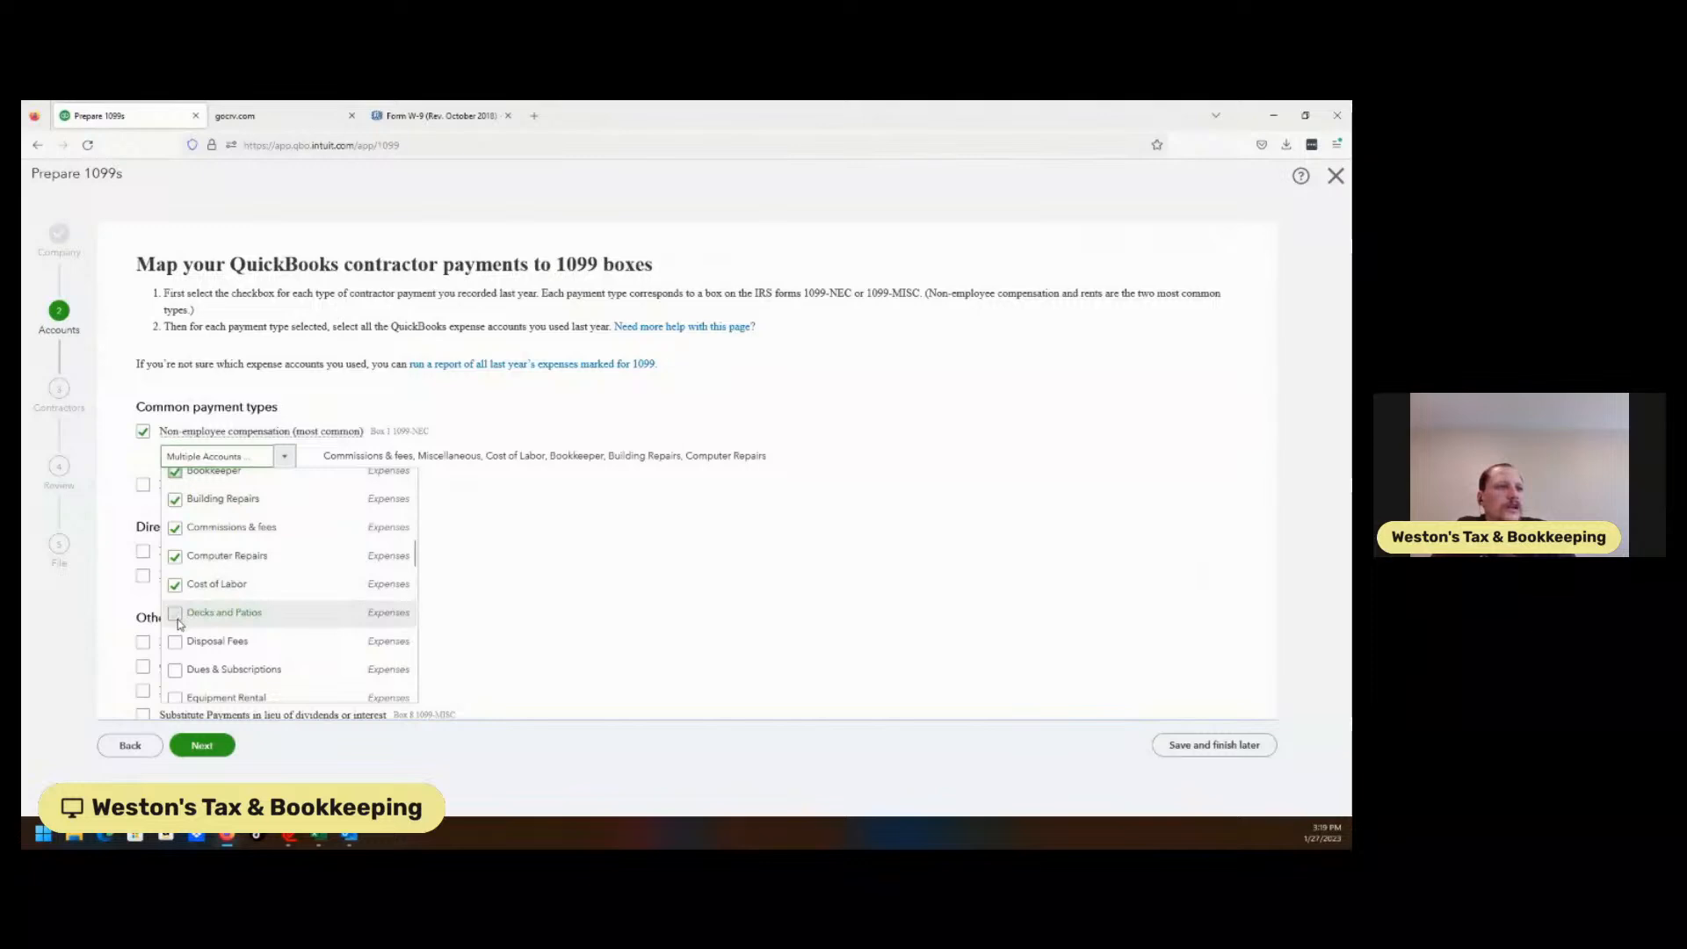
pyautogui.click(176, 617)
pyautogui.click(175, 641)
pyautogui.click(175, 670)
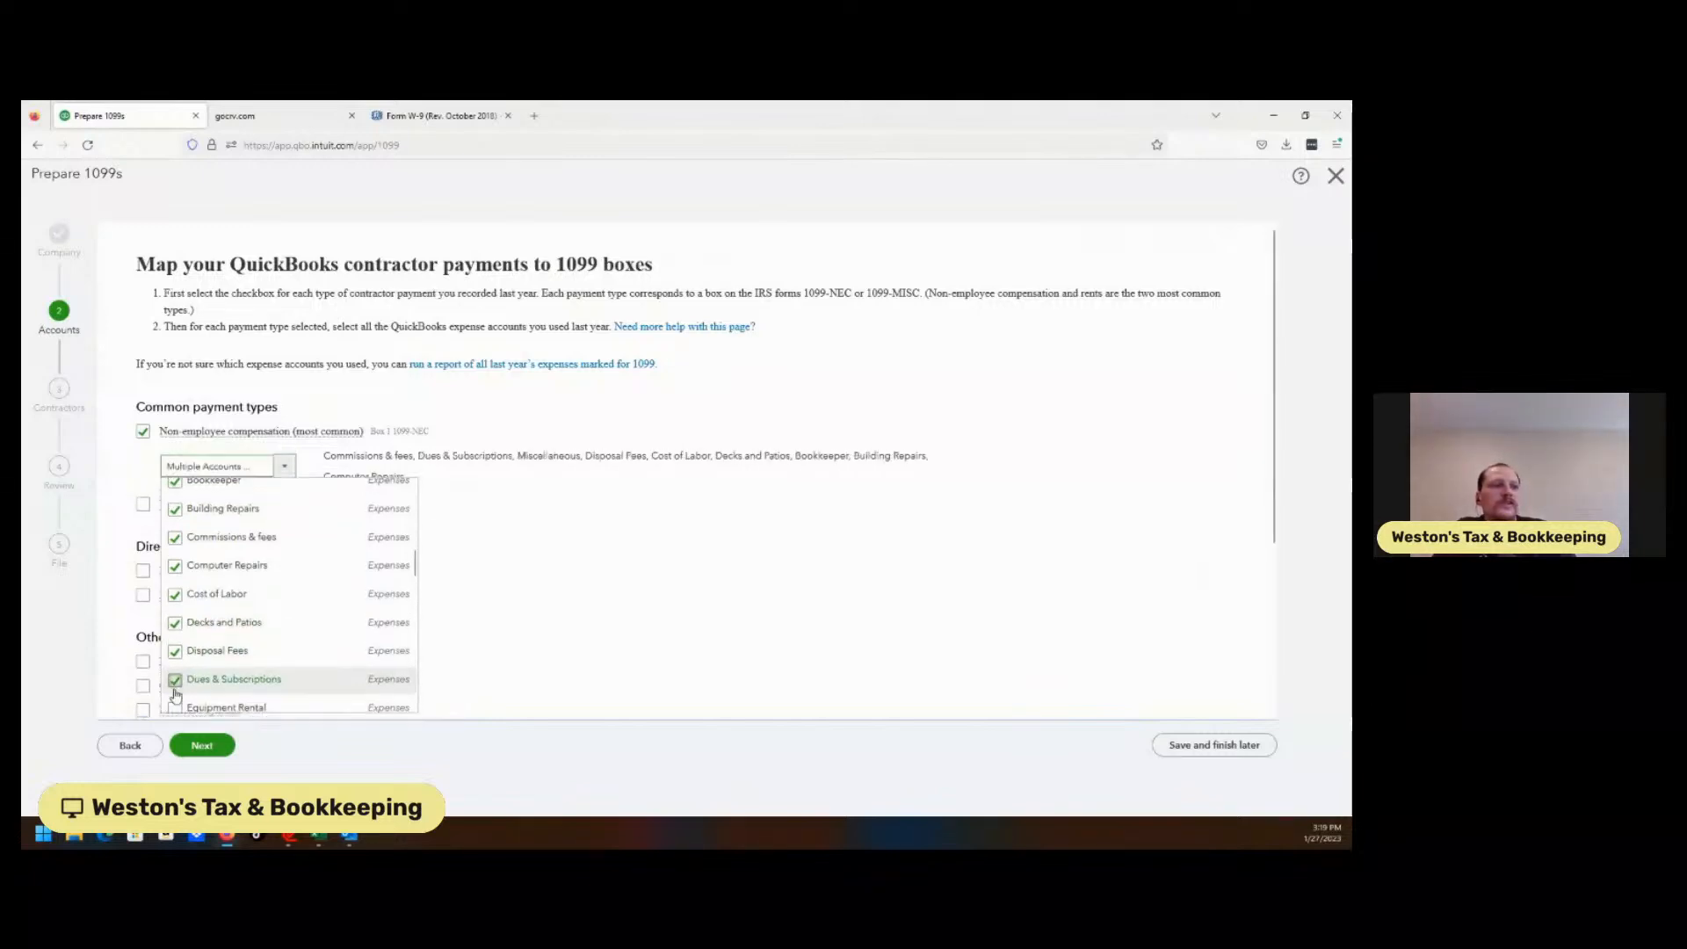
pyautogui.click(175, 707)
# Add Job Materials and Job Expenses to the mapping and save the account-to-box mappings.
pyautogui.moveTo(414, 567); pyautogui.dragTo(416, 604)
pyautogui.click(176, 607)
pyautogui.click(175, 578)
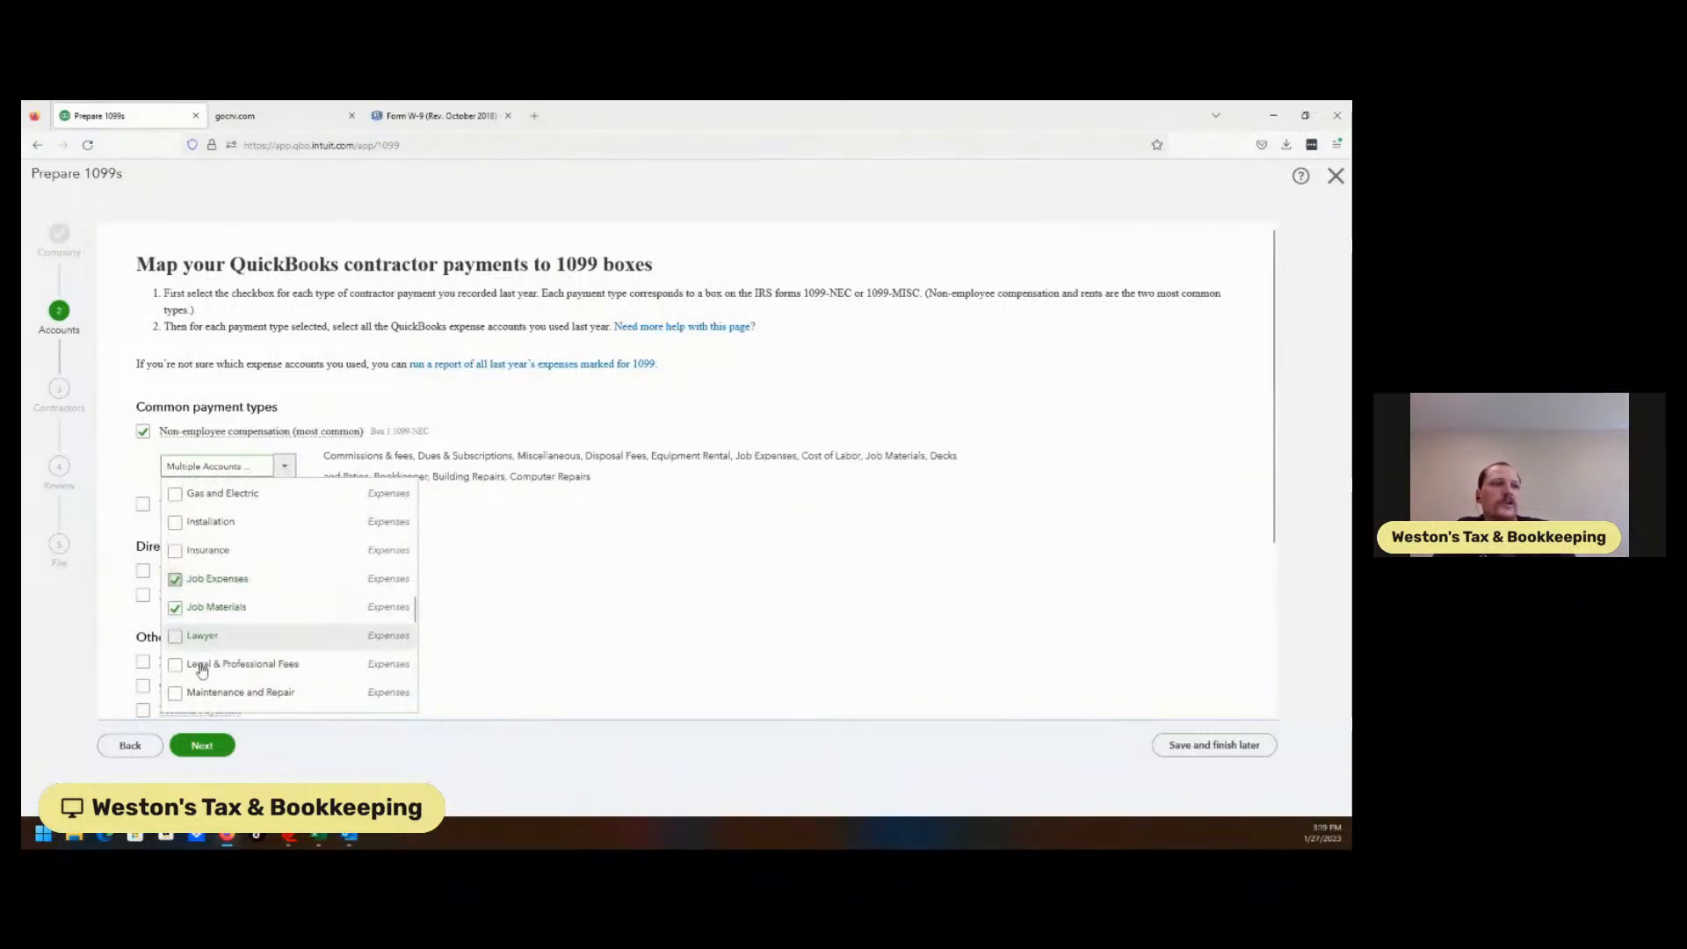
pyautogui.click(205, 747)
pyautogui.click(205, 747)
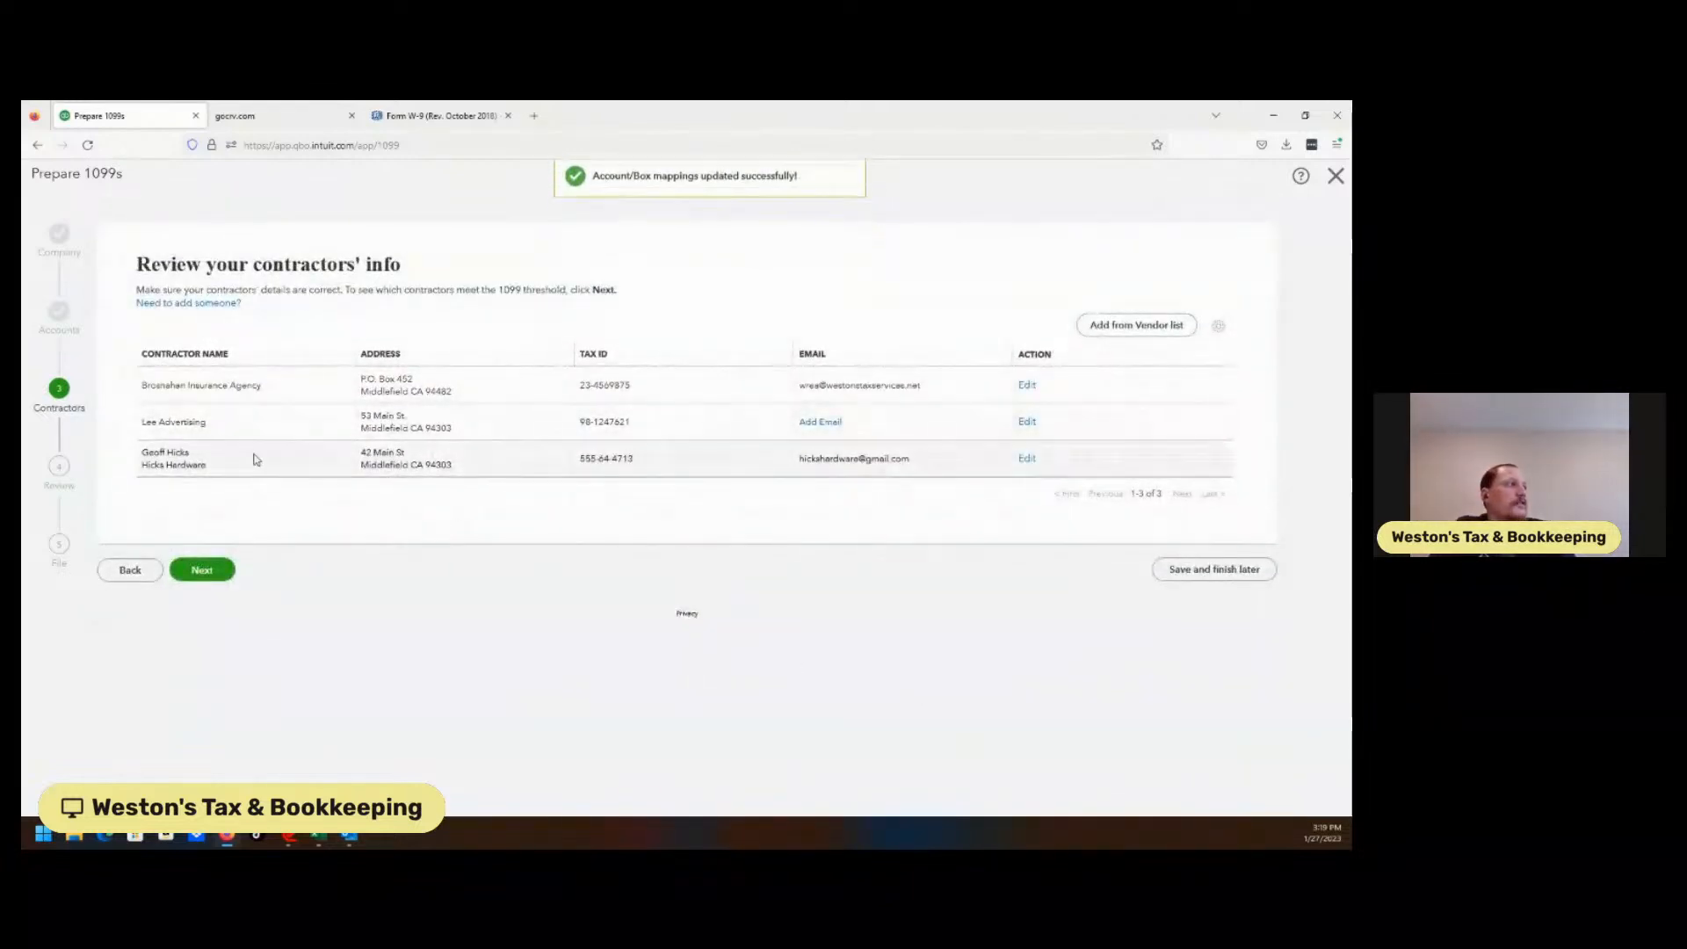
# Recheck payments (only Brosnahan Insurance Agency at $5,000.00), then exit to the dashboard.
pyautogui.click(182, 571)
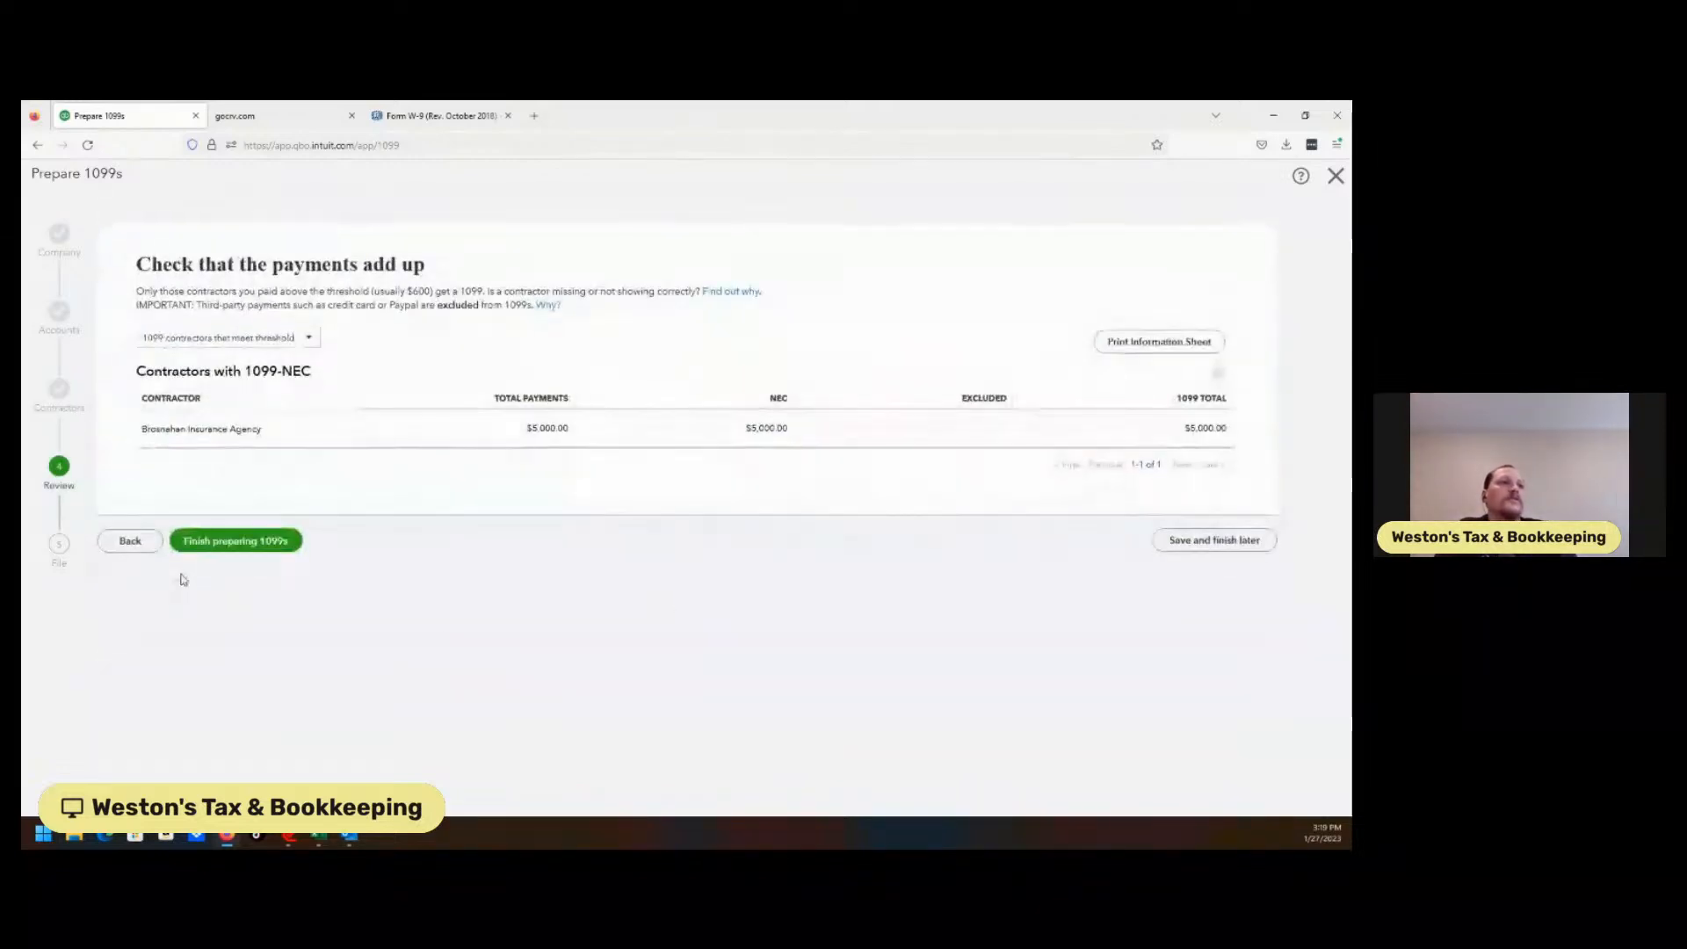
pyautogui.click(296, 342)
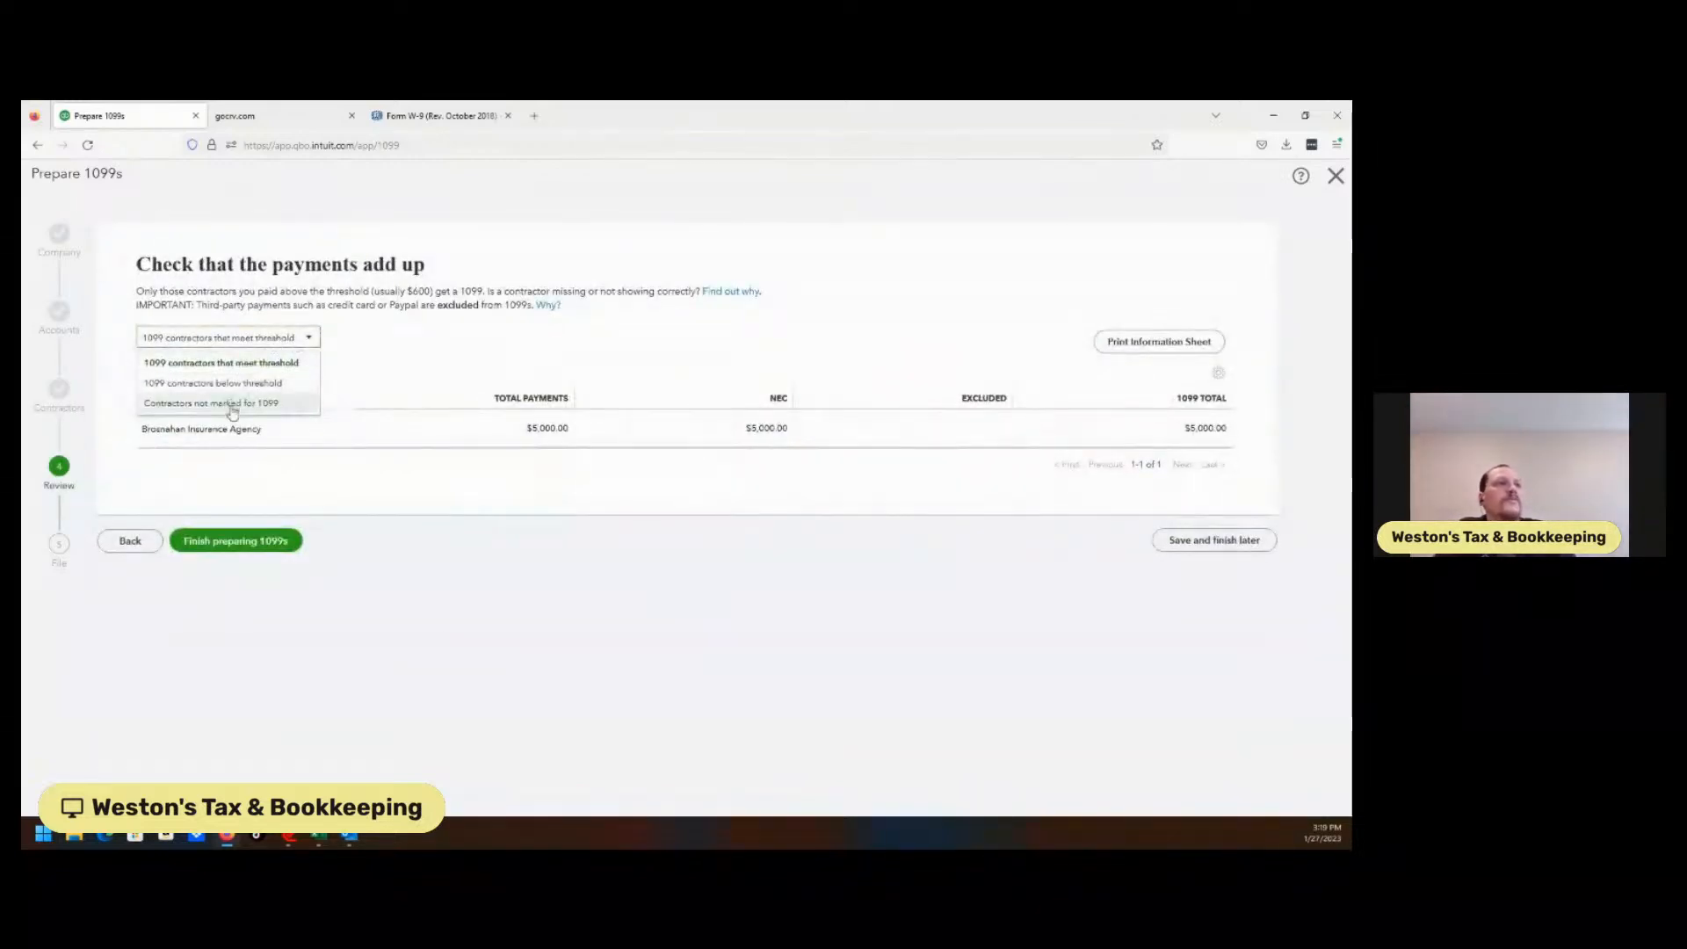
pyautogui.click(1336, 175)
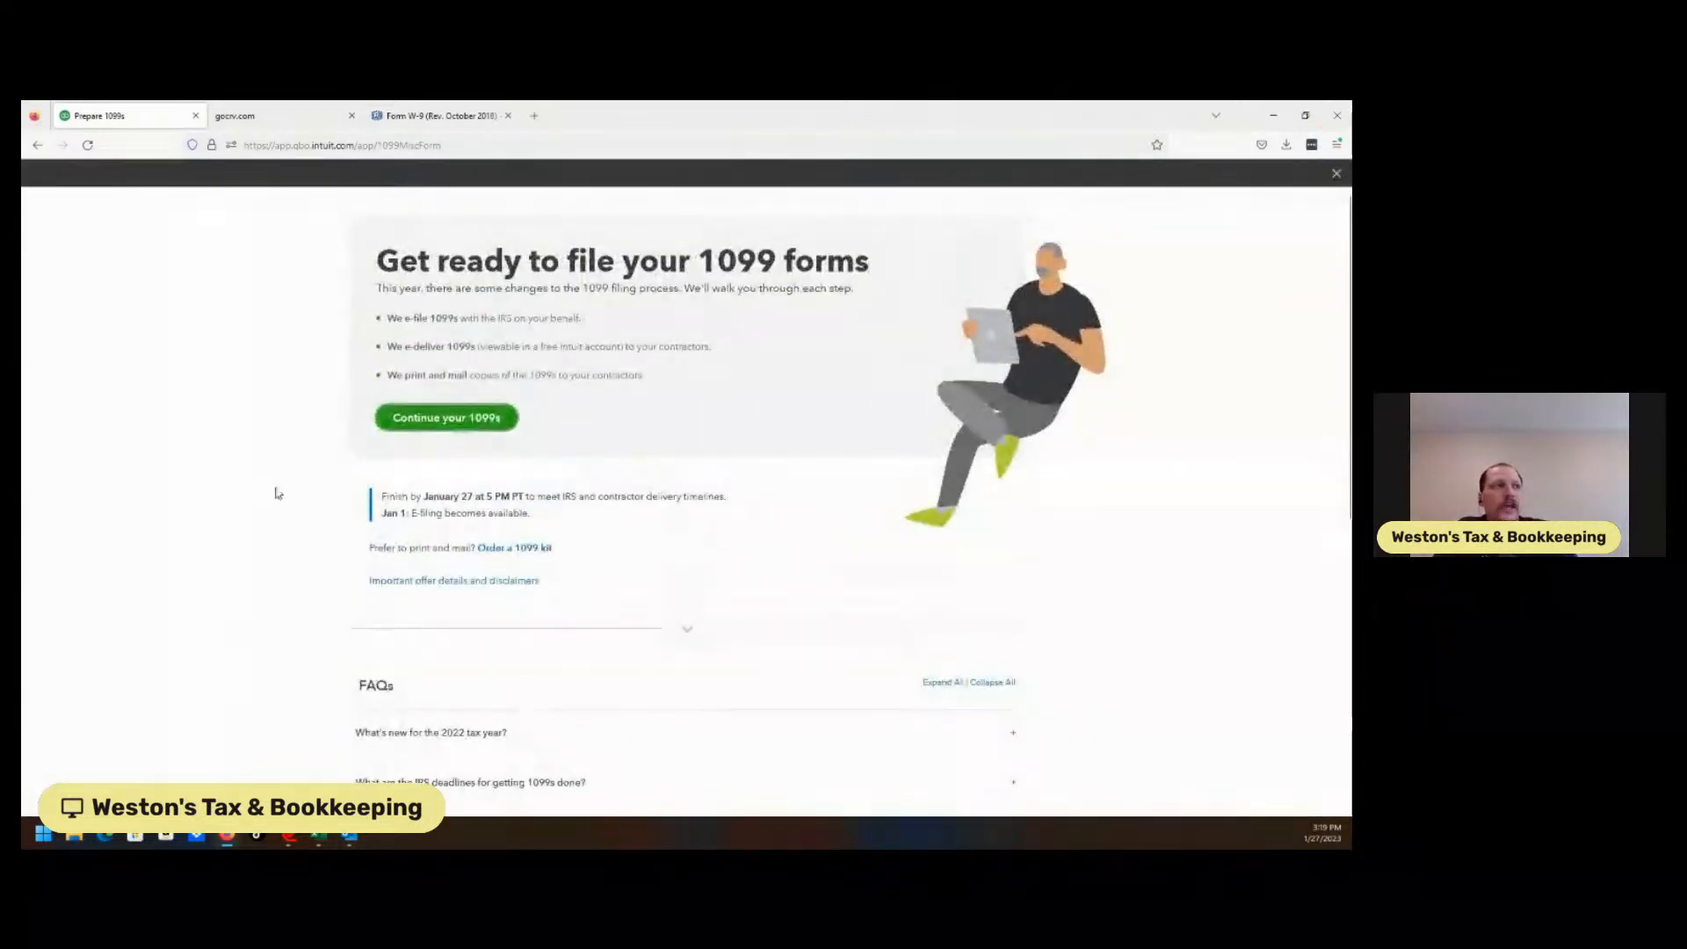
pyautogui.click(1337, 176)
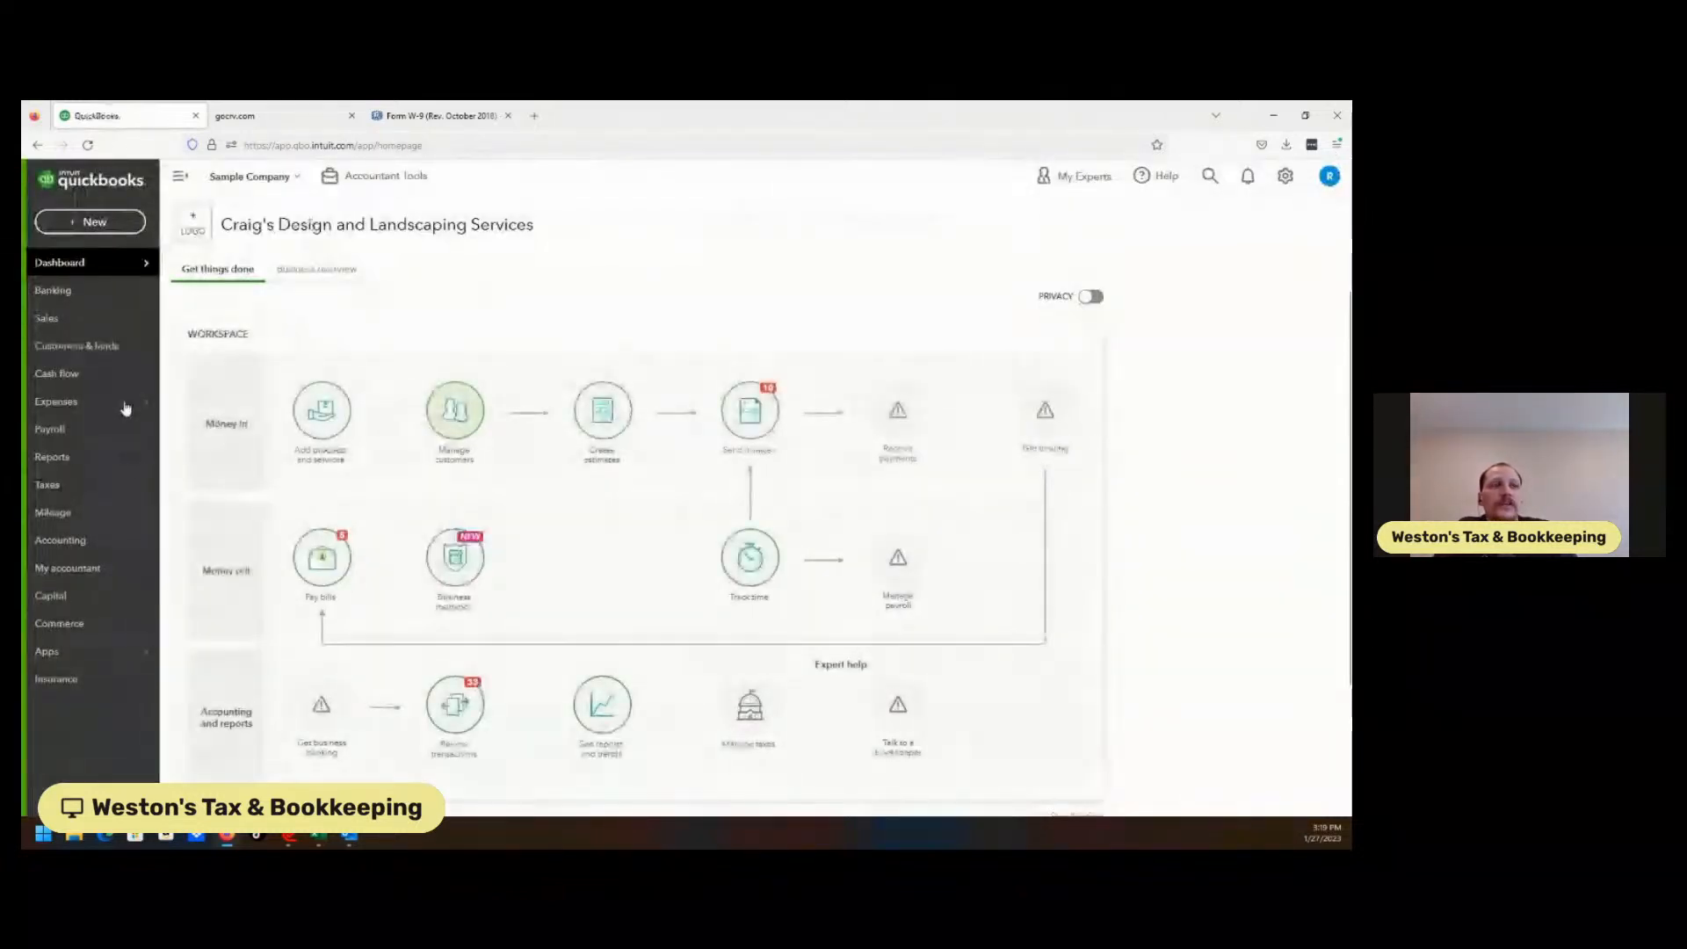
# Search the vendor list for 'hick', open Hicks Hardware, and scroll to its transactions.
pyautogui.click(117, 399)
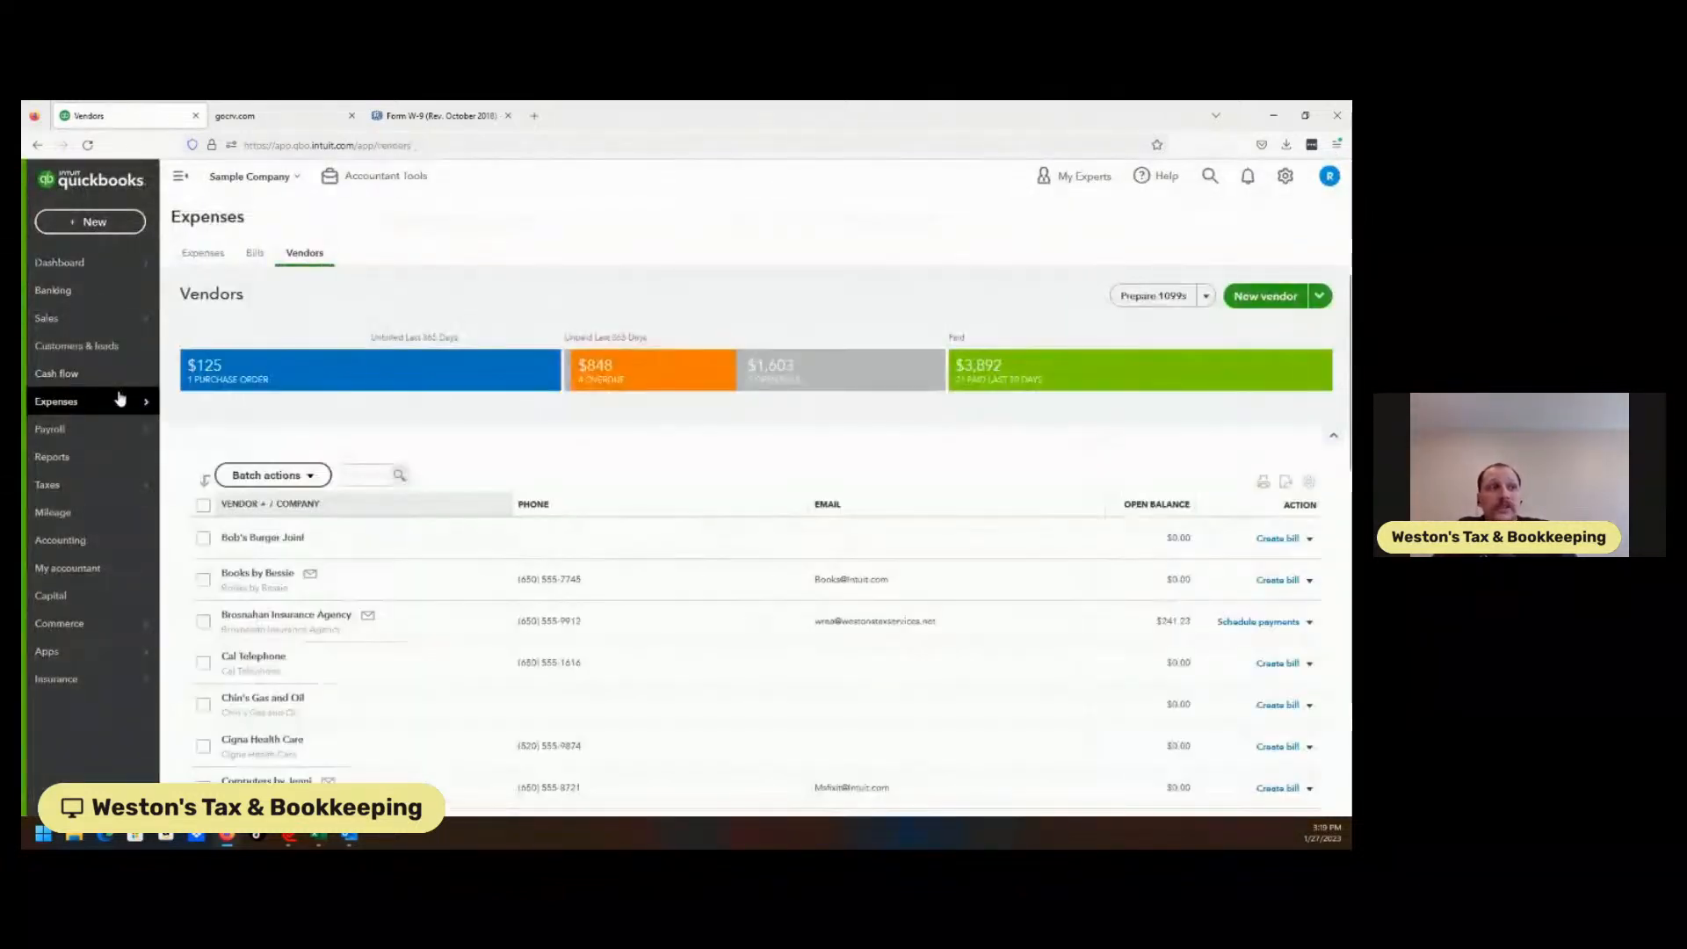
pyautogui.click(364, 482)
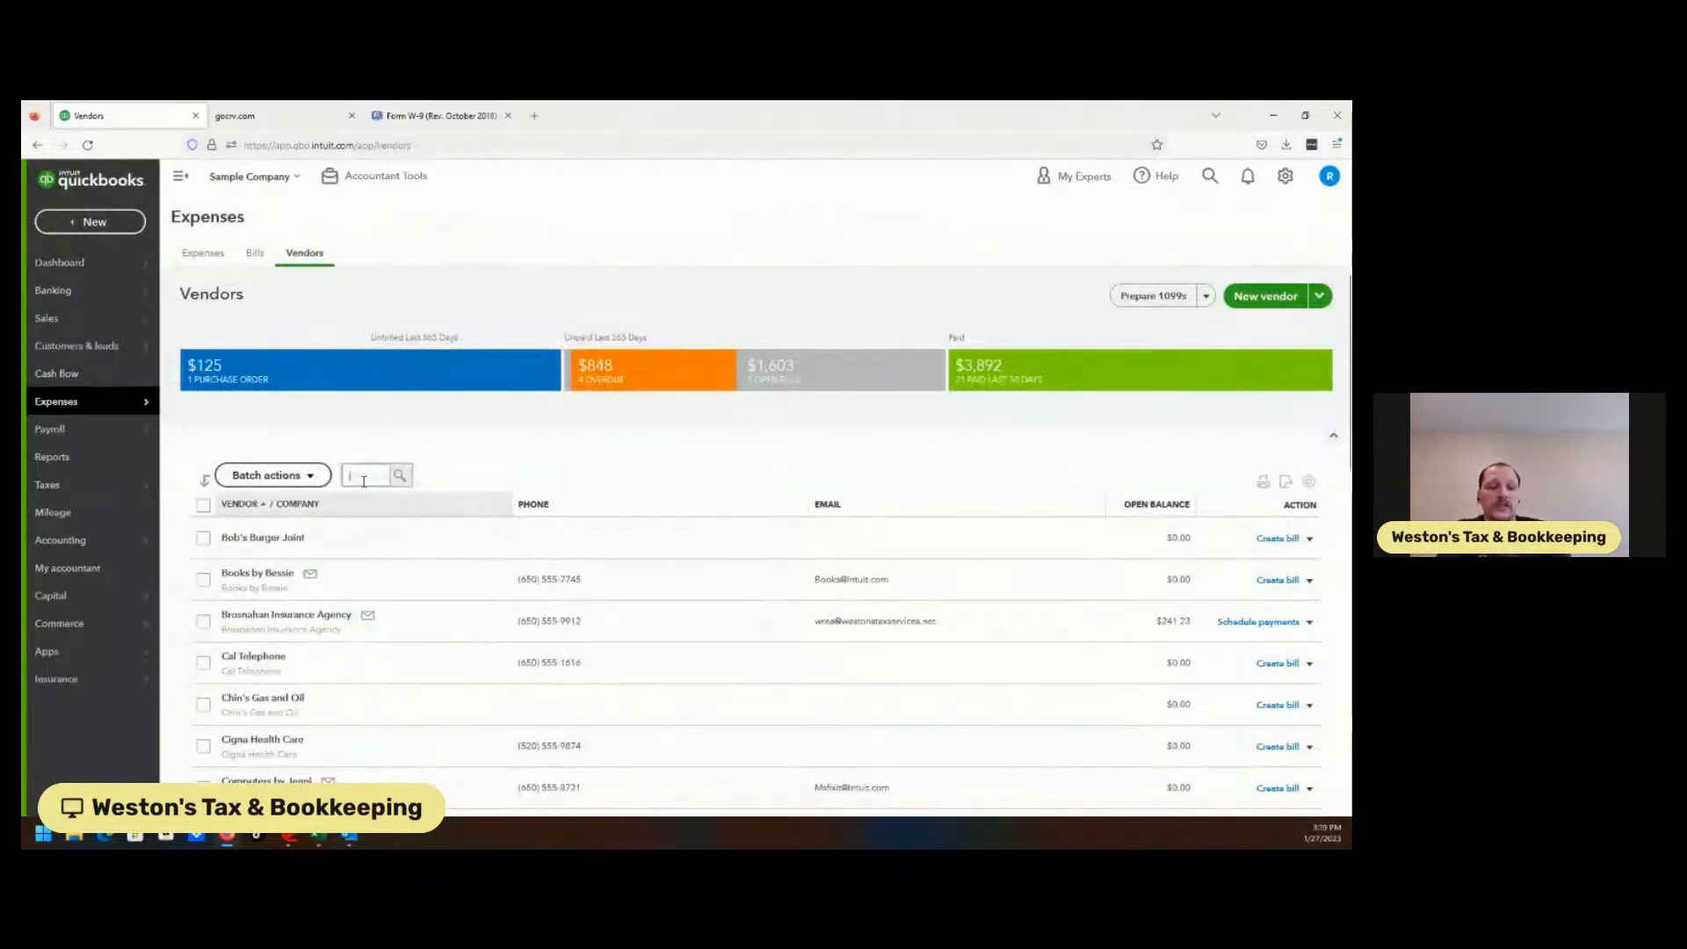
pyautogui.write('hick')
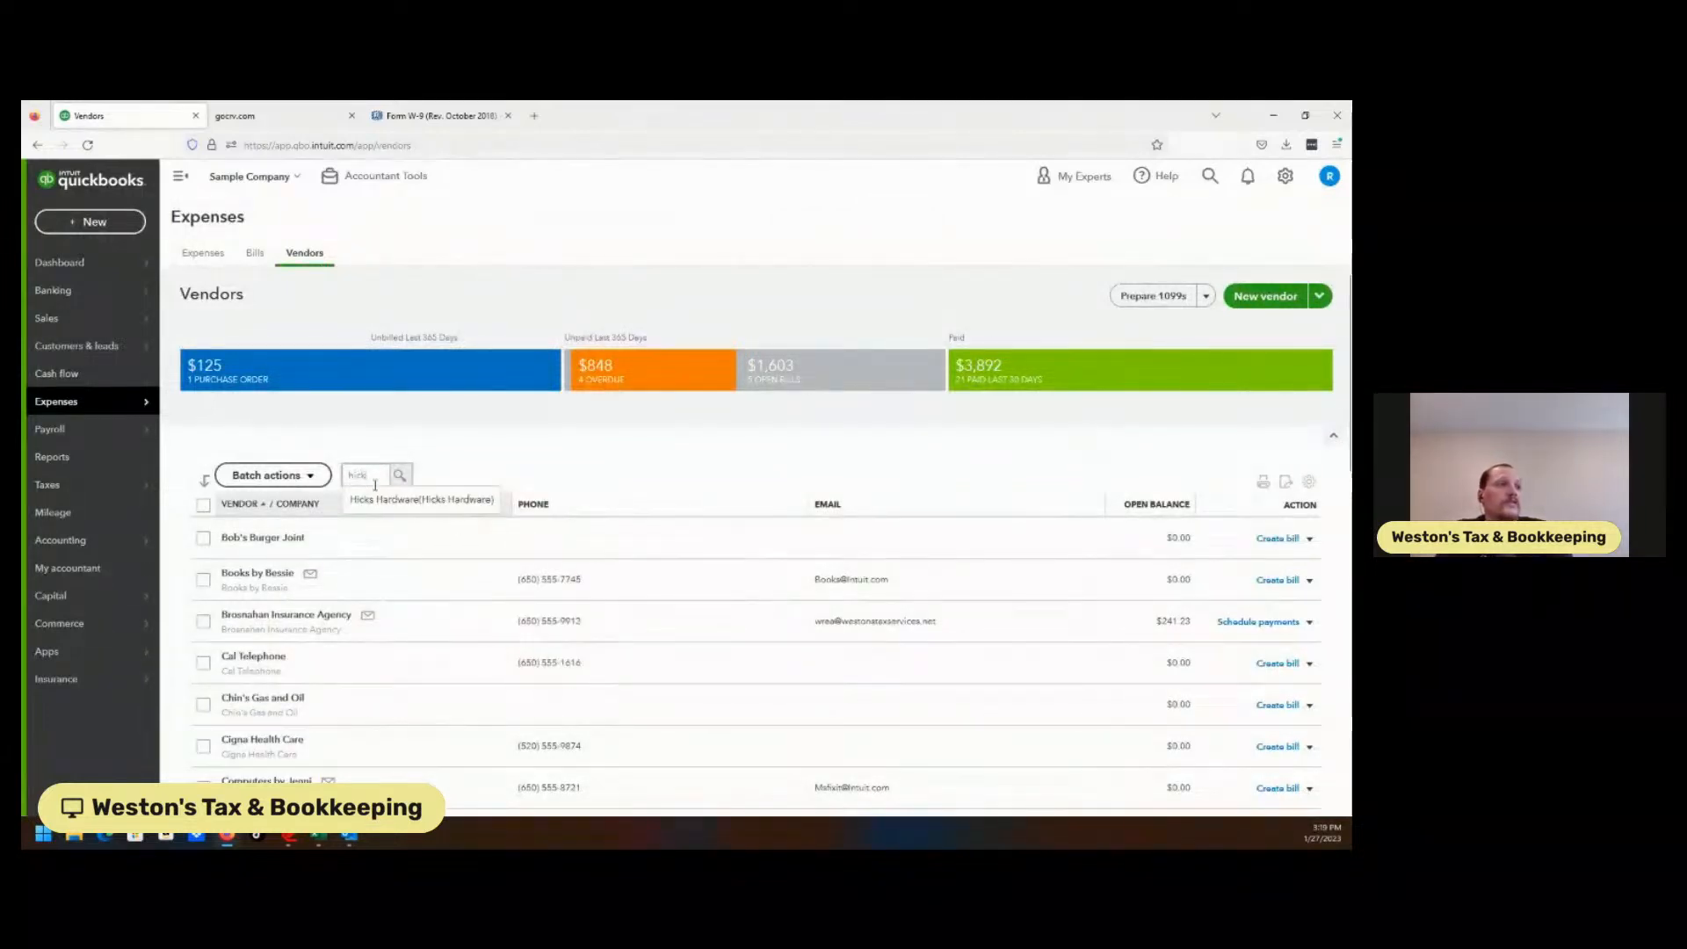
pyautogui.click(377, 499)
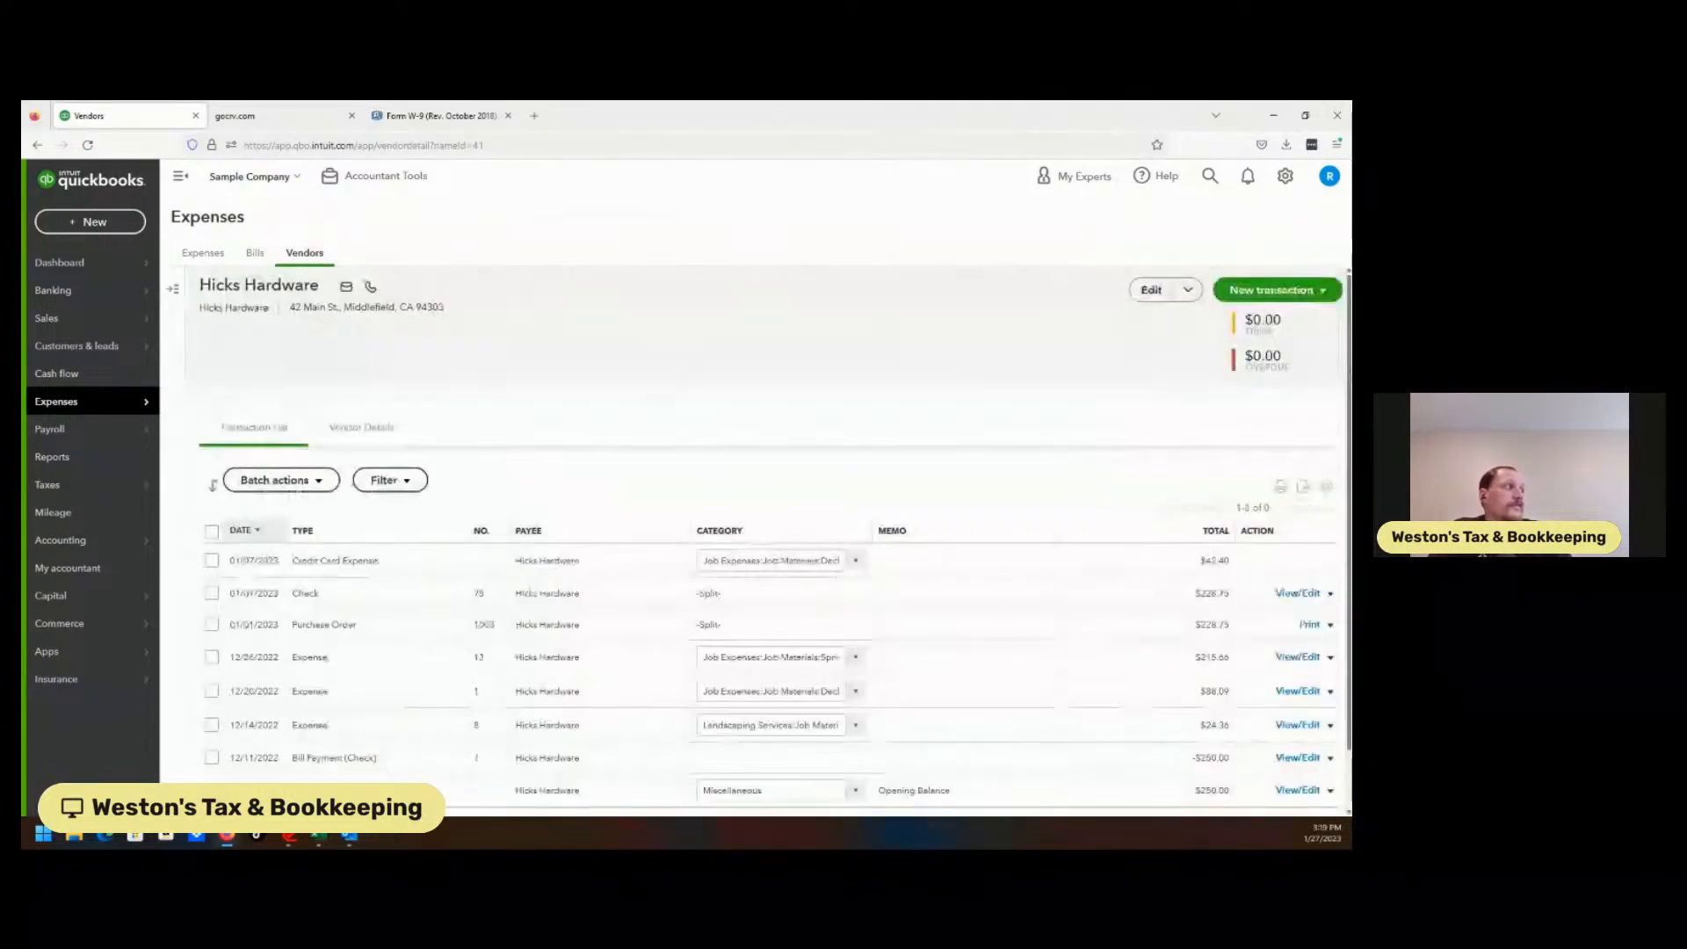
pyautogui.scroll(-1, 212, 432)
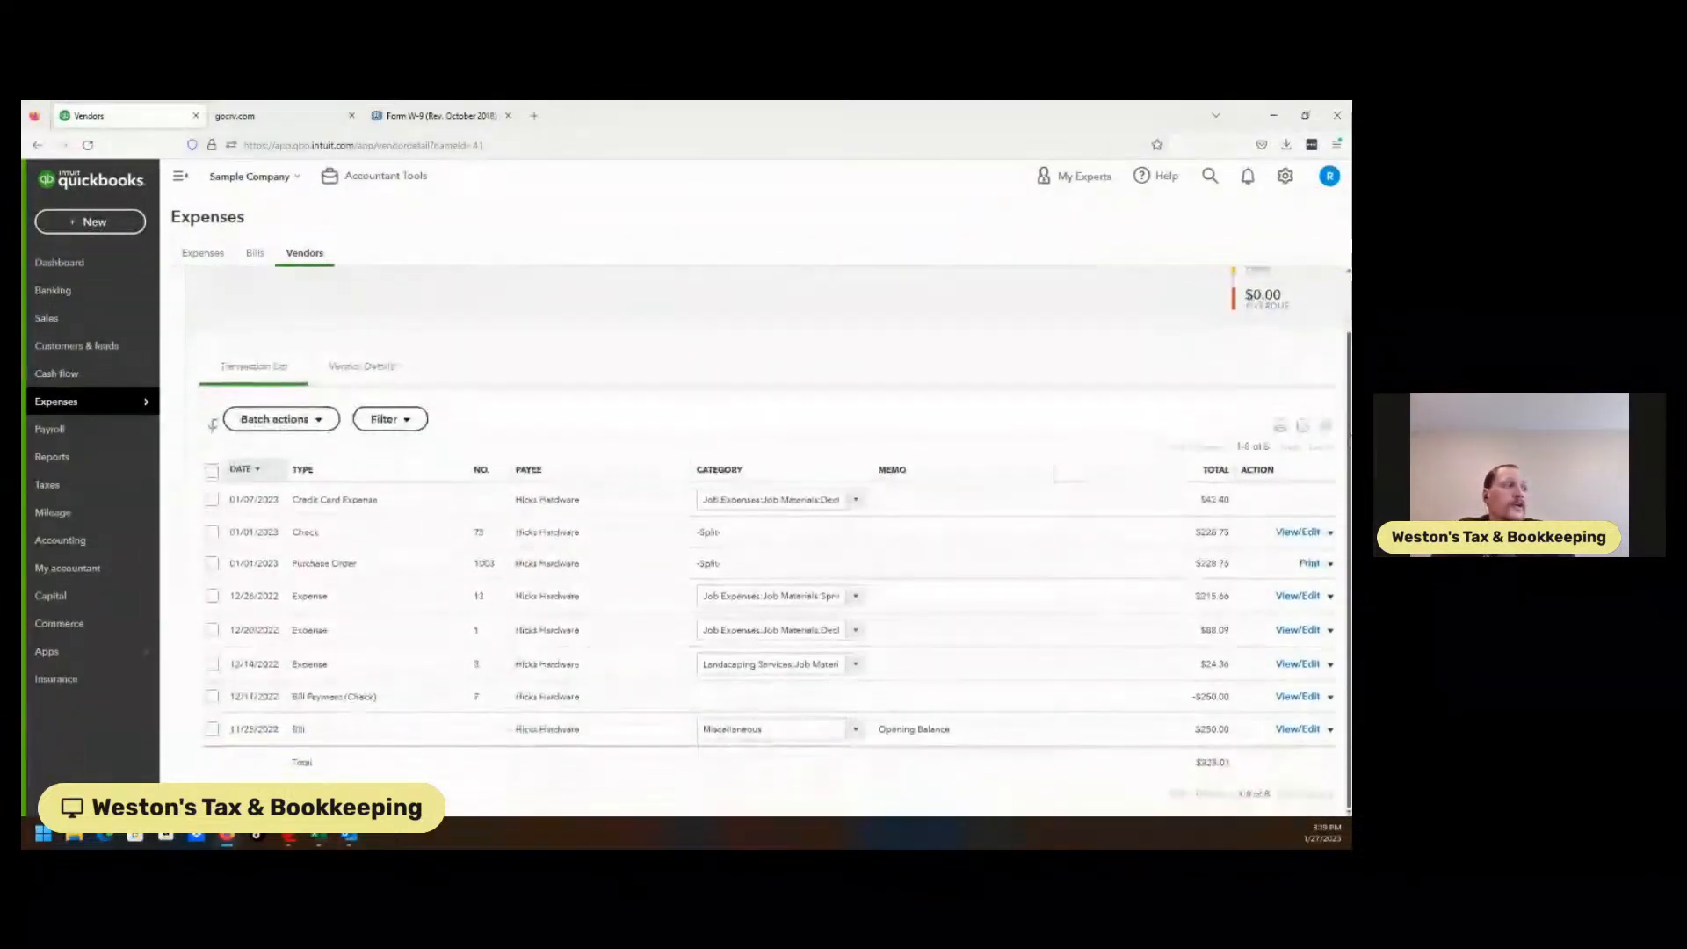
# Set the 01/07/2023 $42.40 expense's category to Job Expenses:Cost of Labor, then select all rows.
pyautogui.click(850, 503)
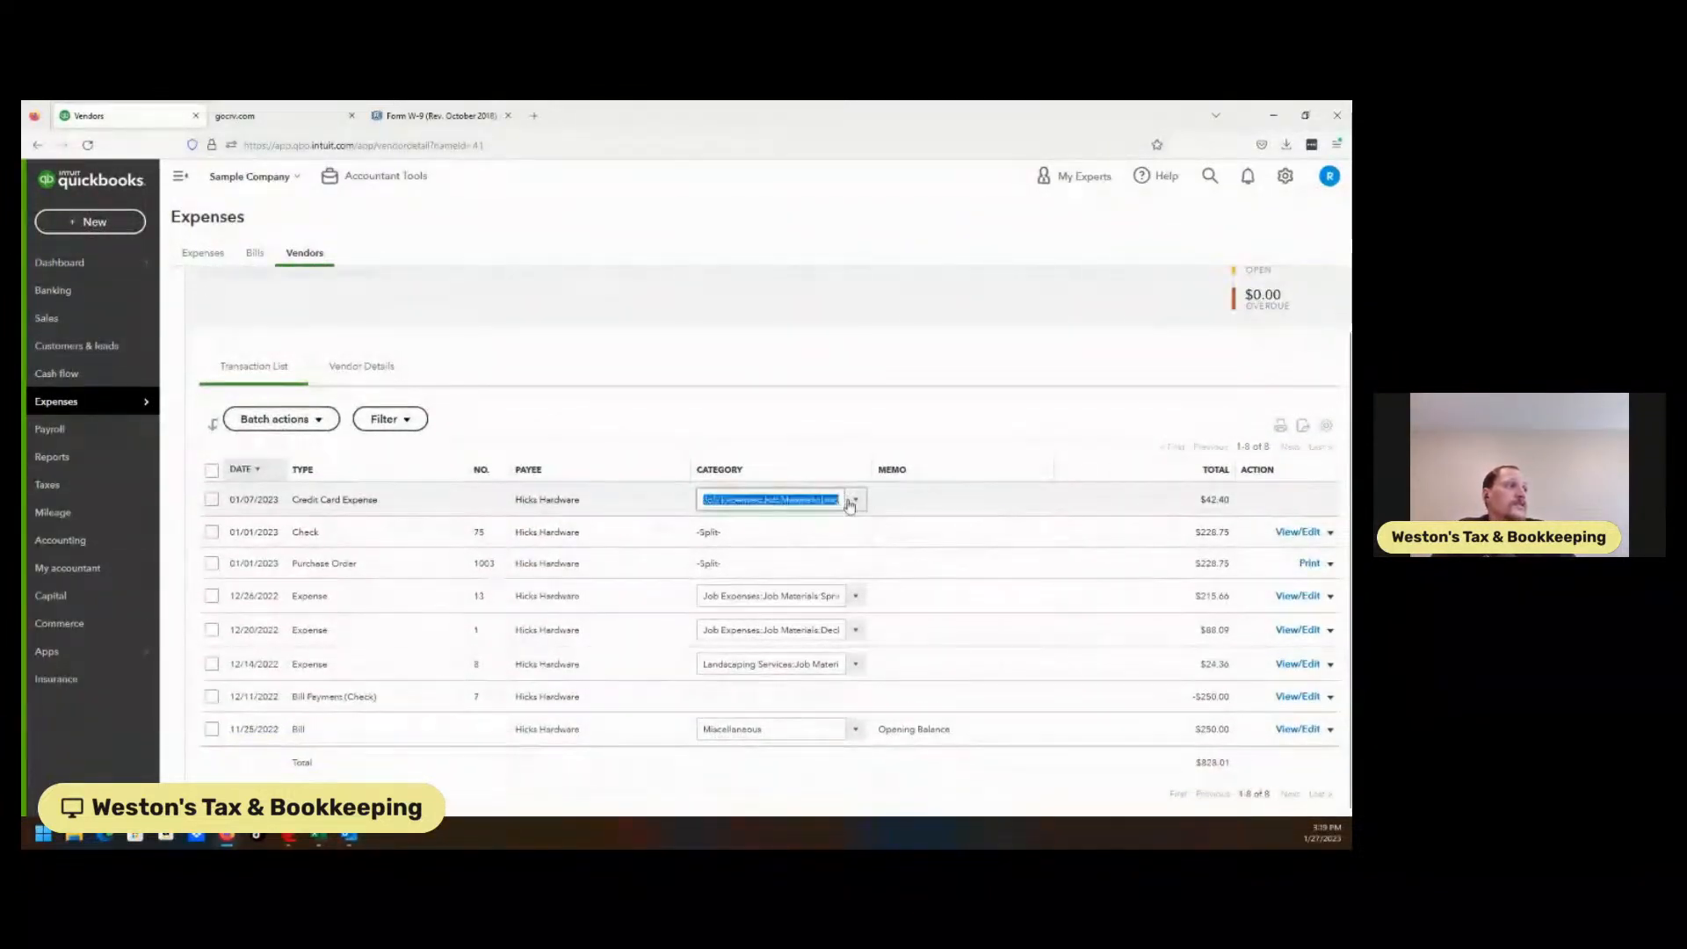
pyautogui.write('co')
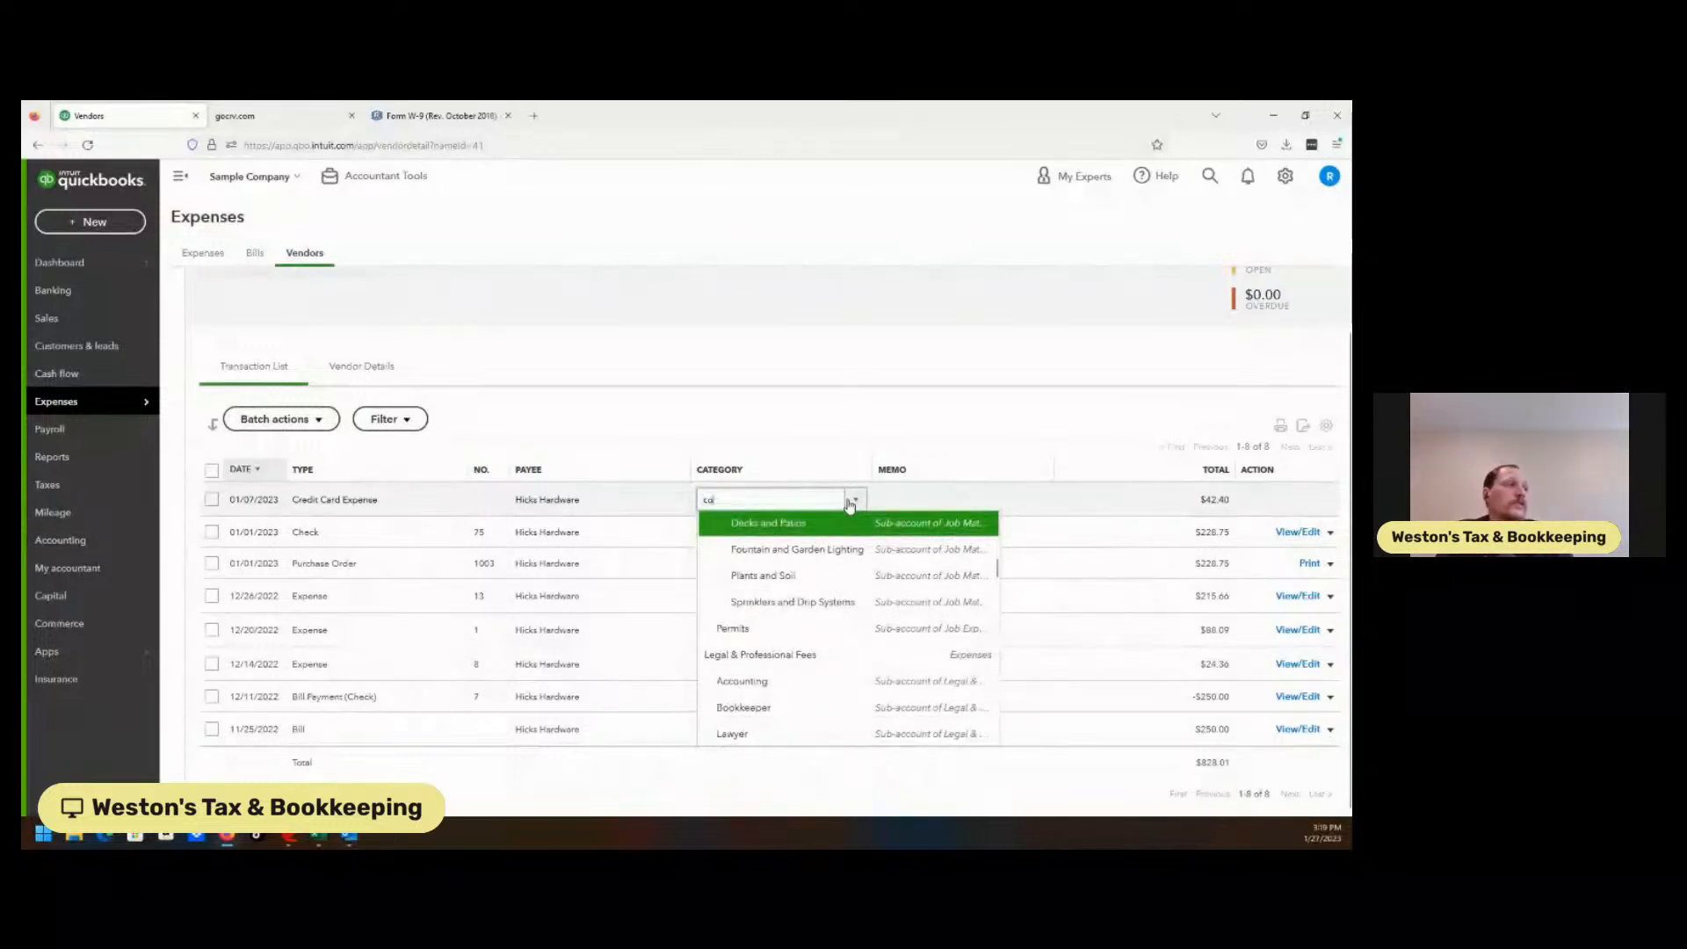
pyautogui.write('ntracto')
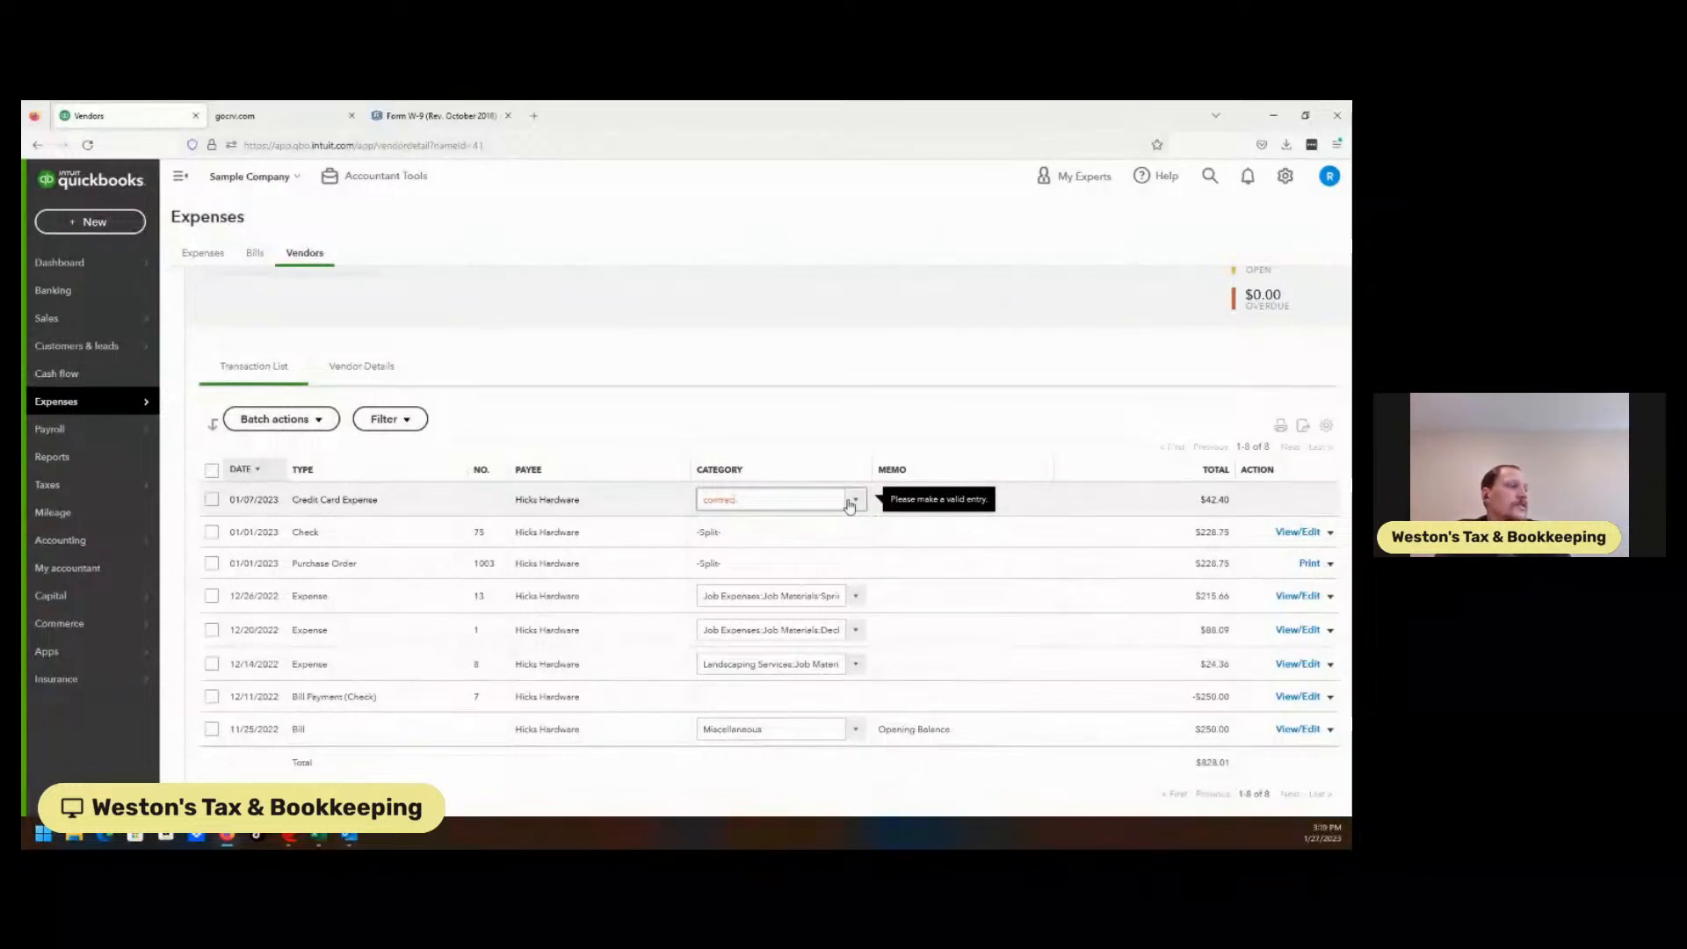
pyautogui.press('BackSpace')
pyautogui.write('on')
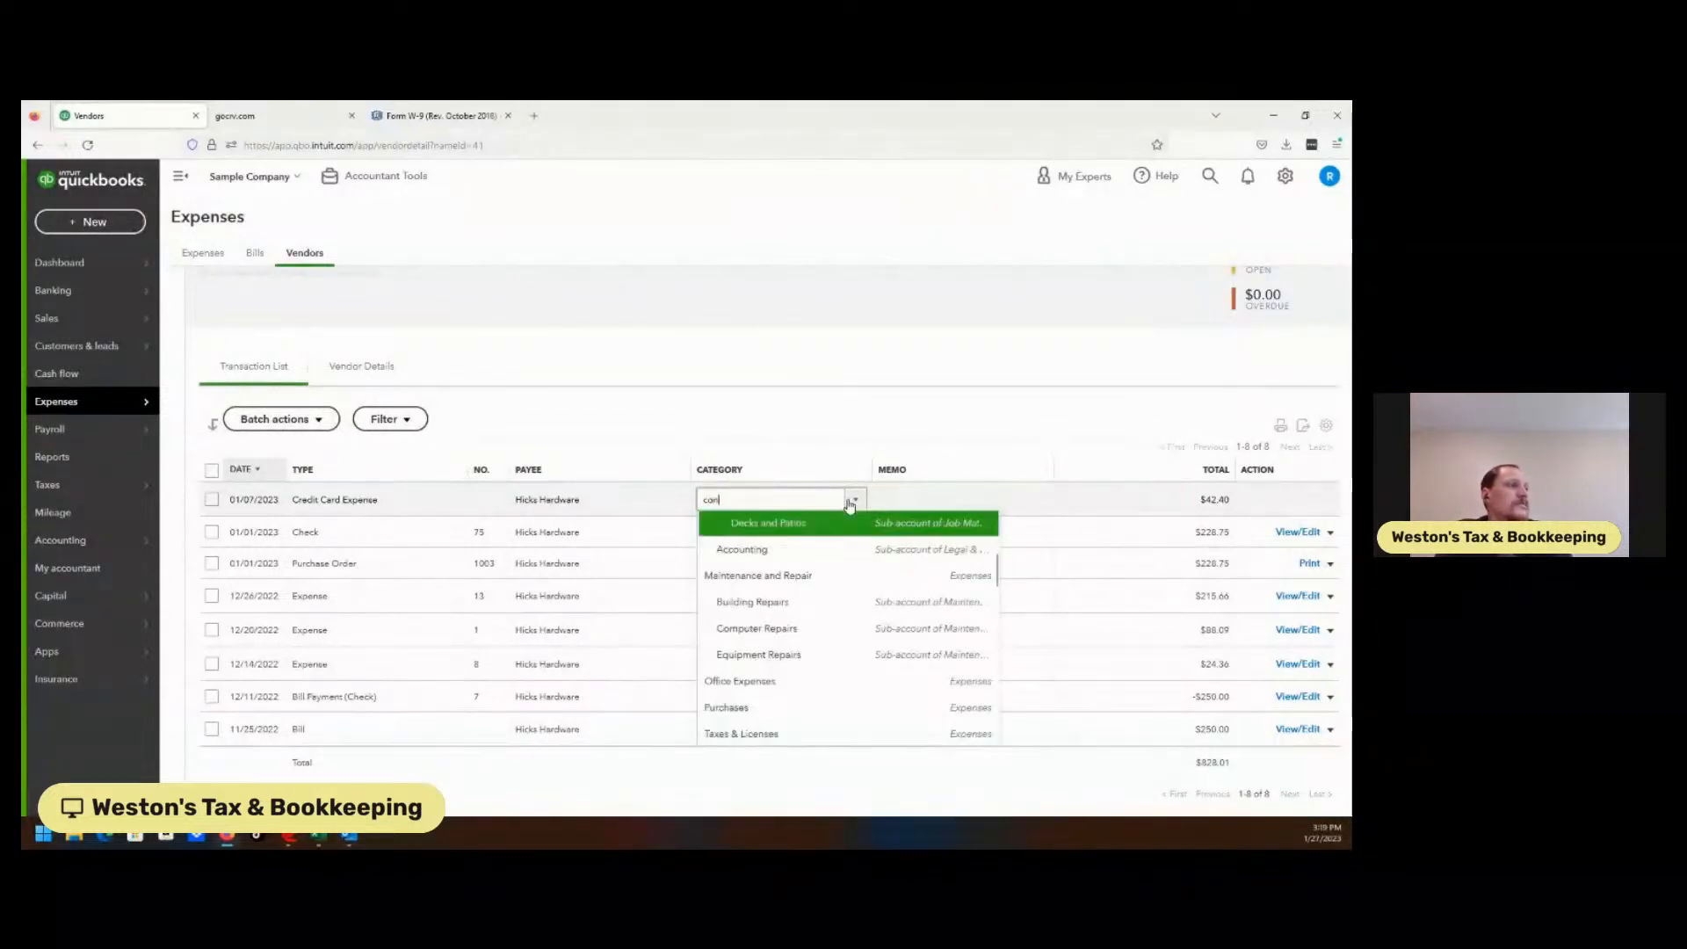
pyautogui.write('tr')
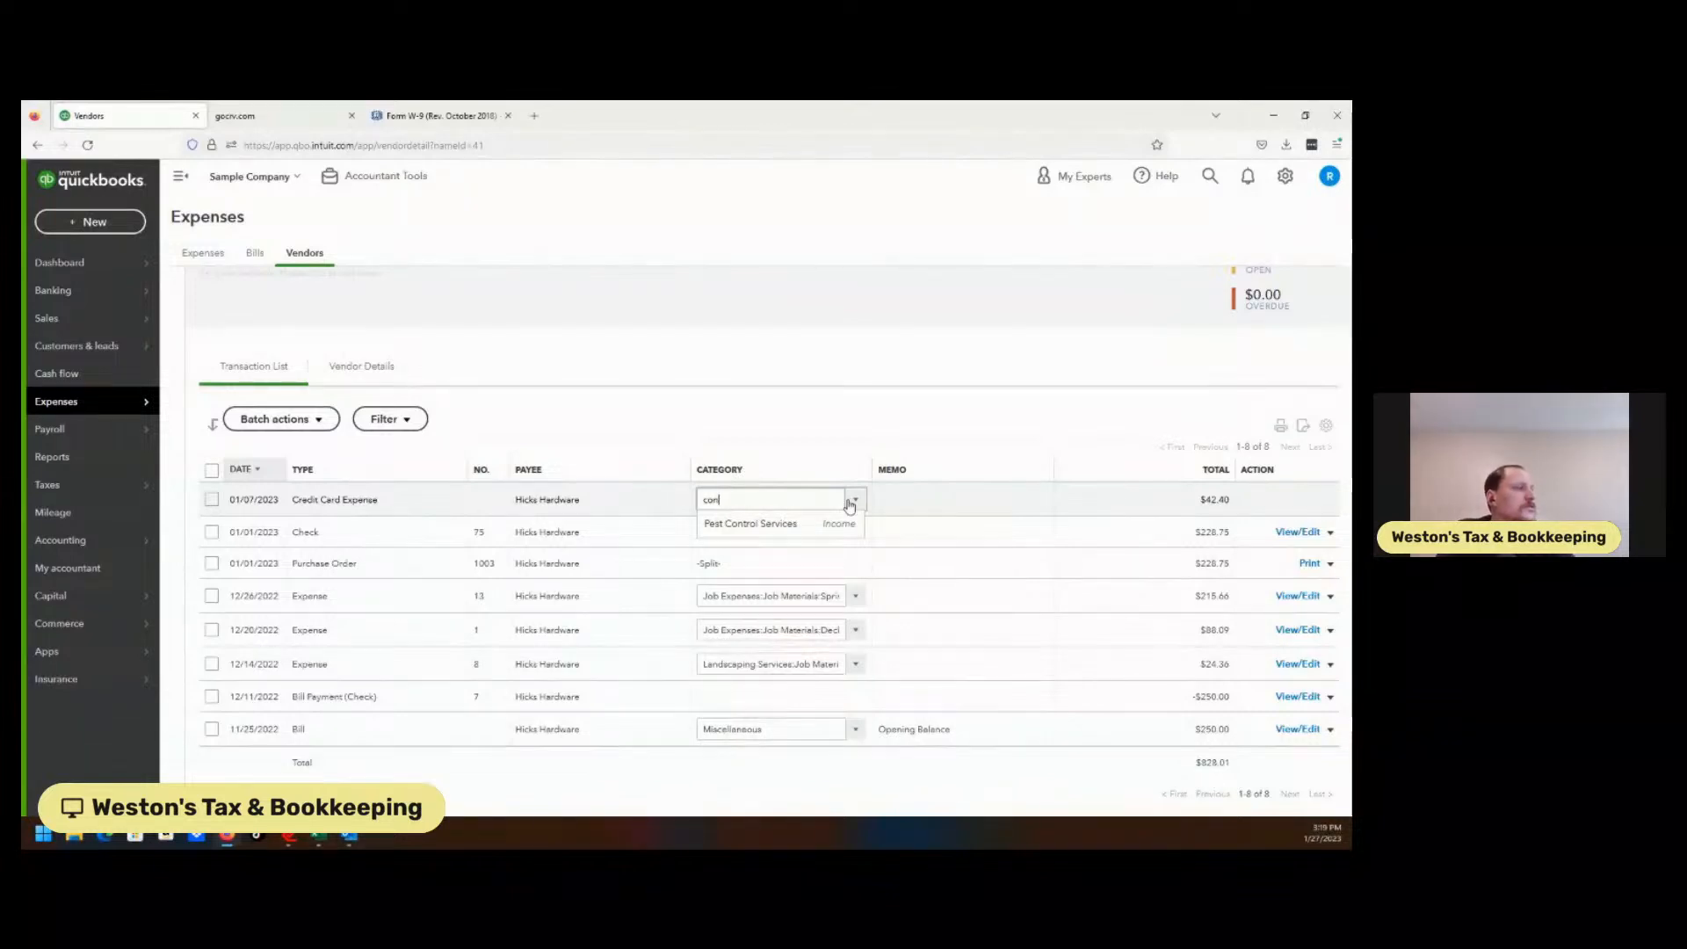
pyautogui.click(851, 500)
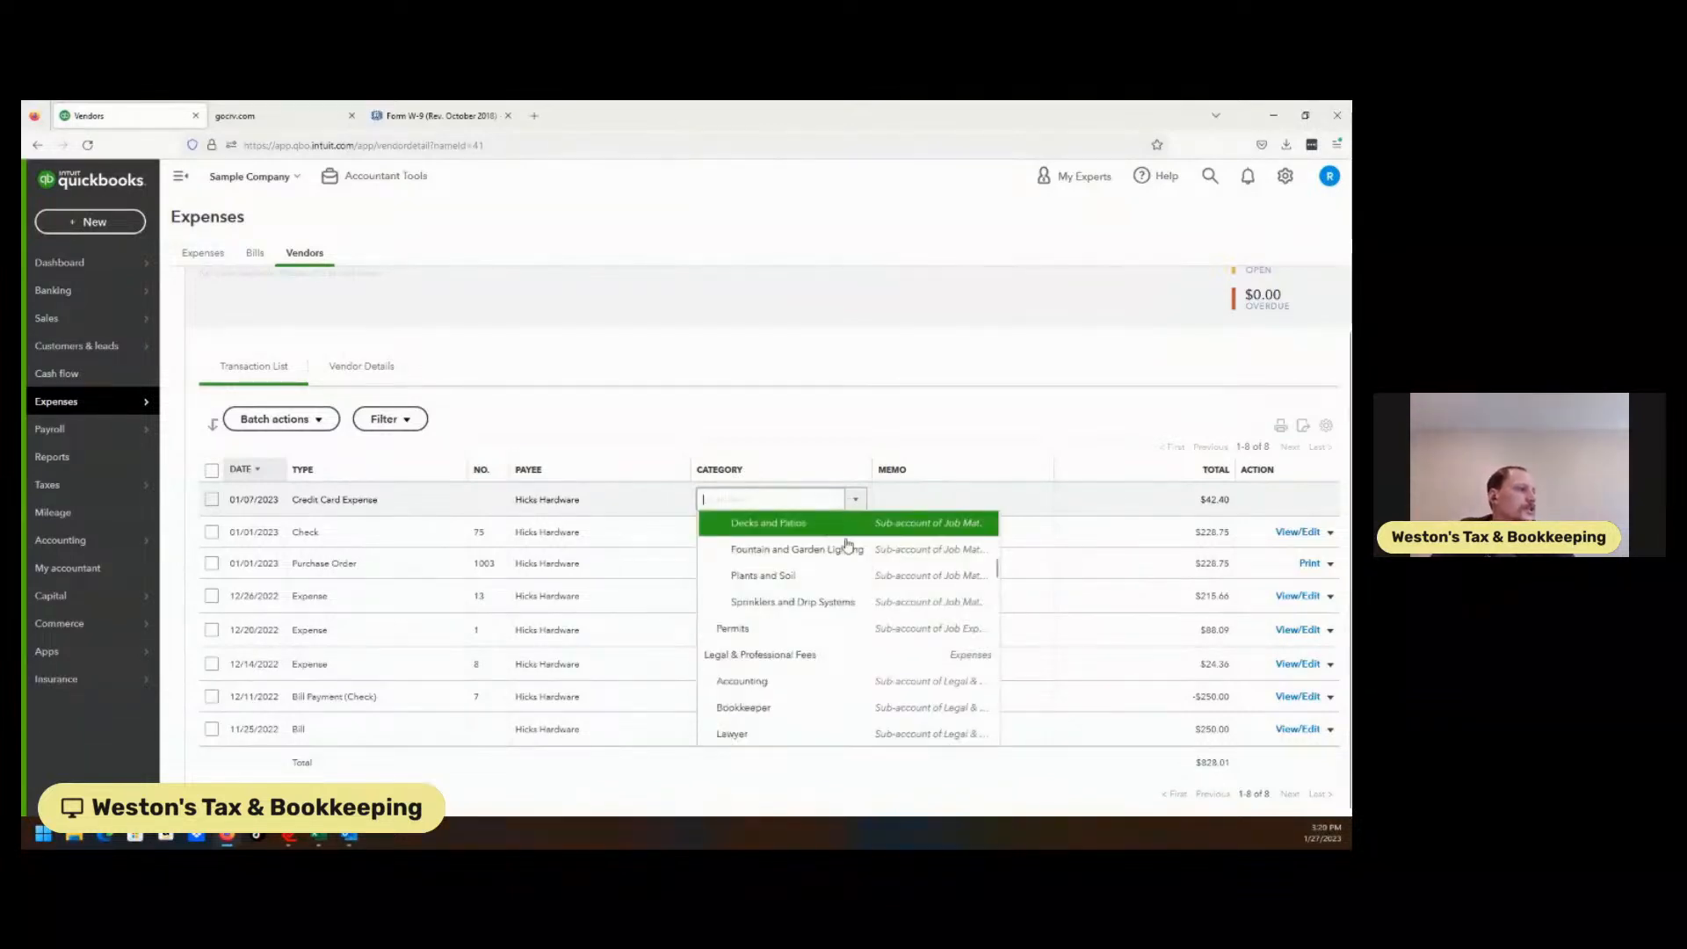
pyautogui.scroll(-3, 1001, 585)
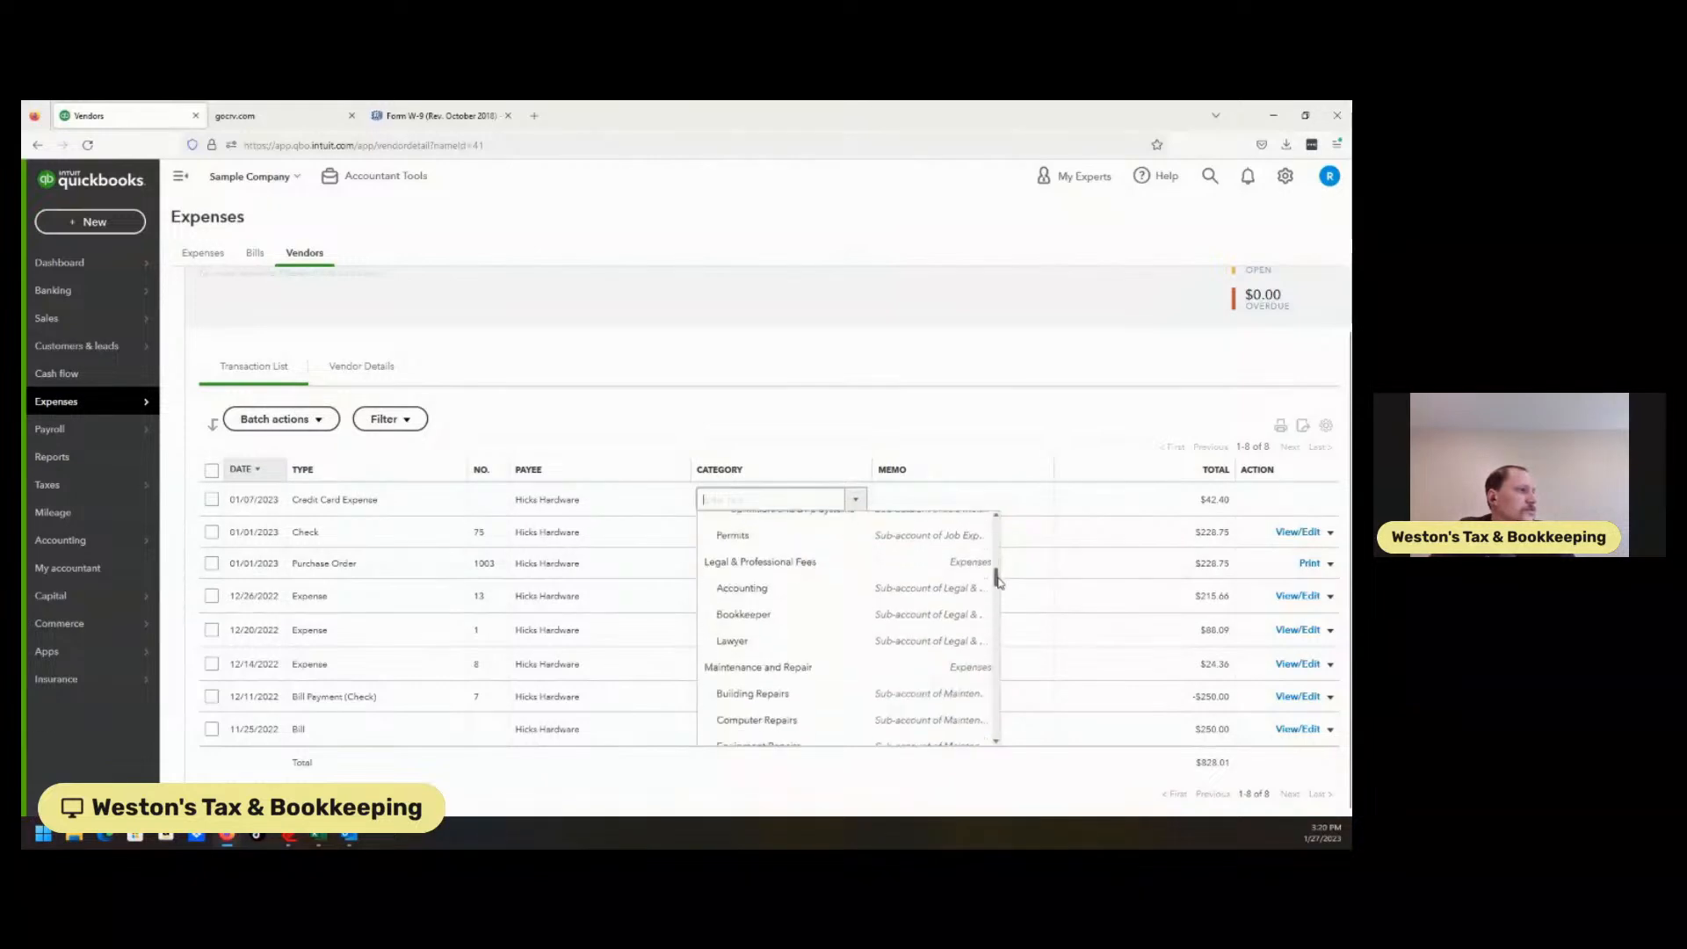
pyautogui.moveTo(1000, 587); pyautogui.dragTo(1007, 624)
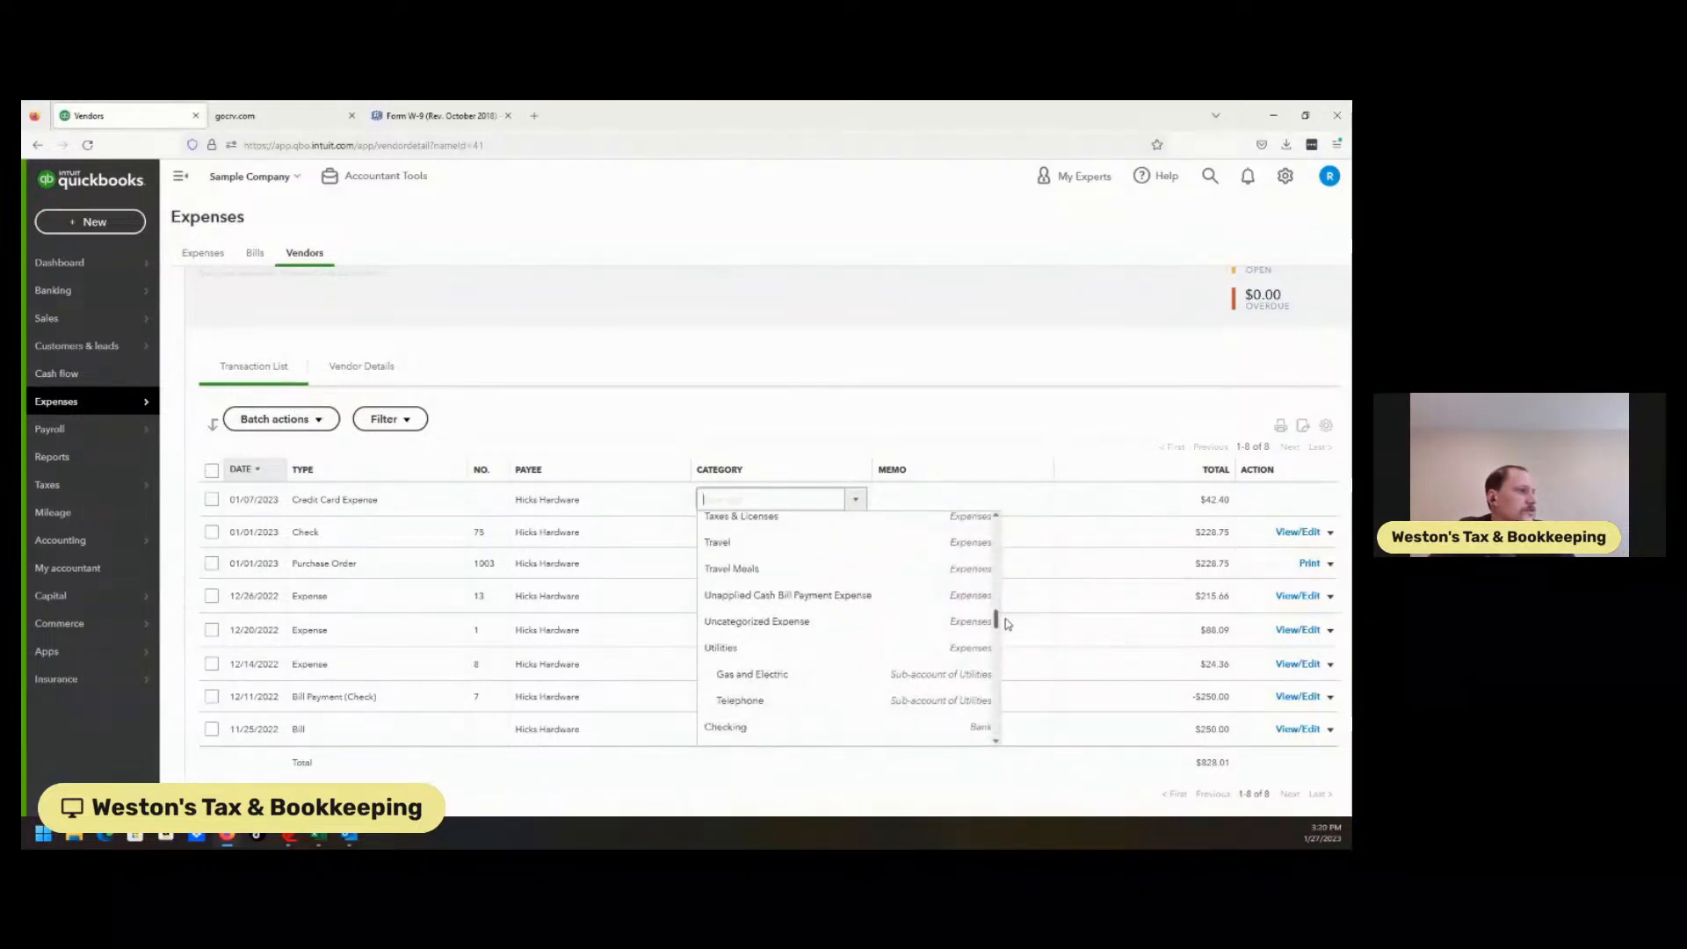
pyautogui.scroll(5, 998, 592)
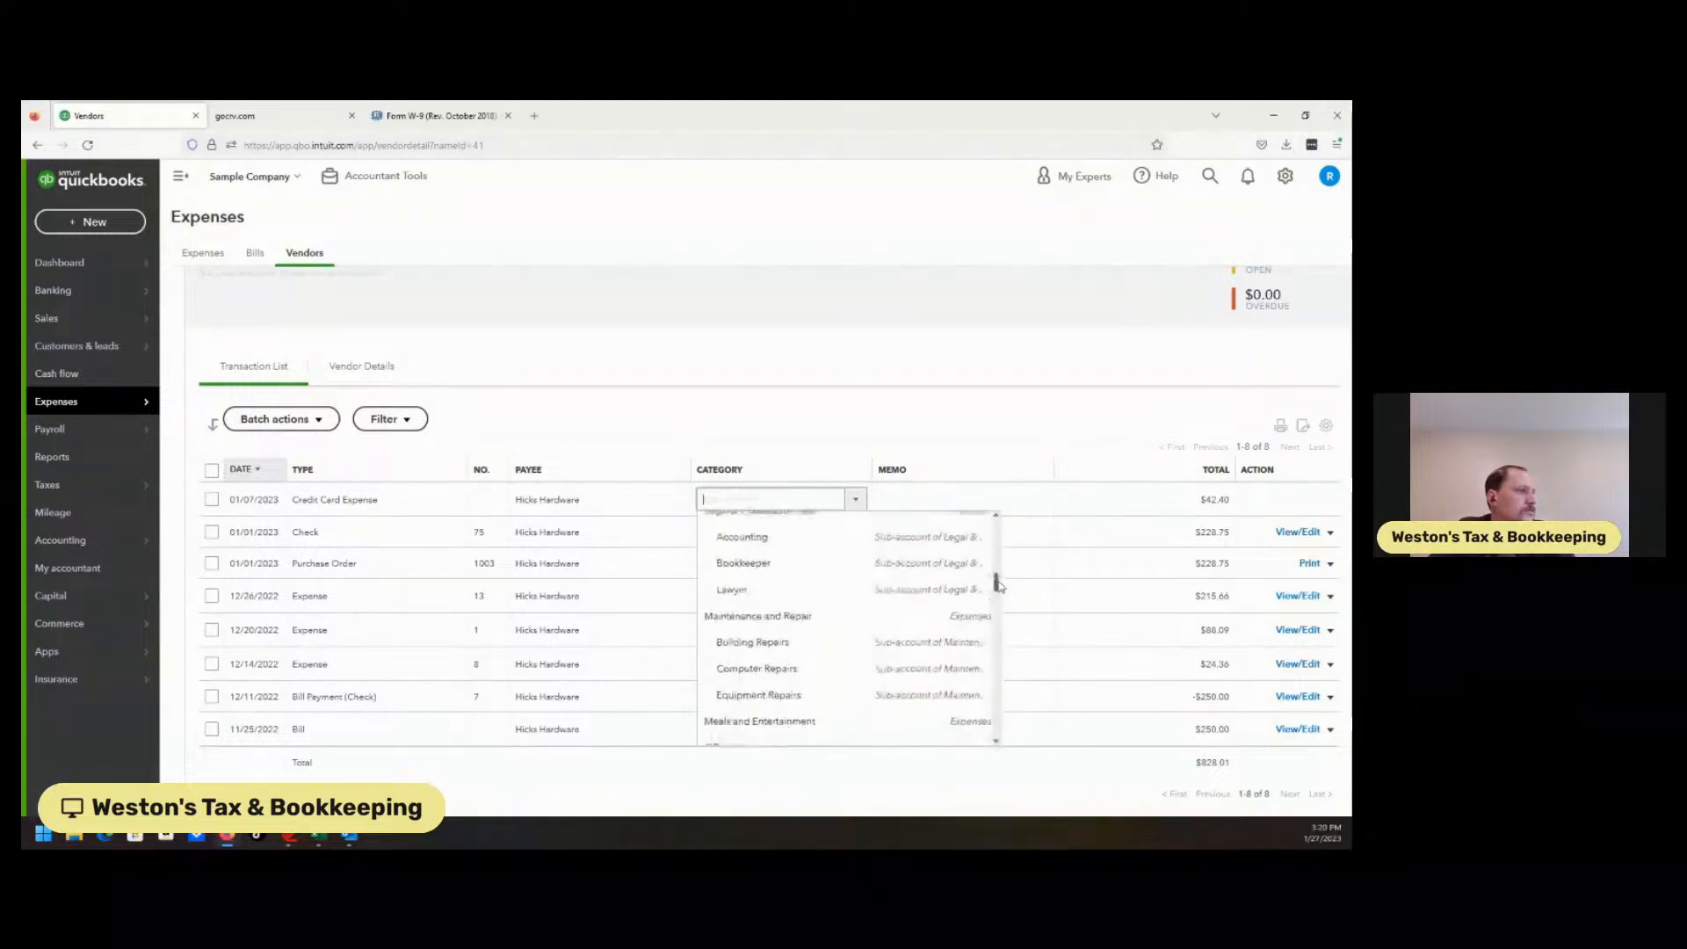
pyautogui.moveTo(998, 579); pyautogui.dragTo(1002, 554)
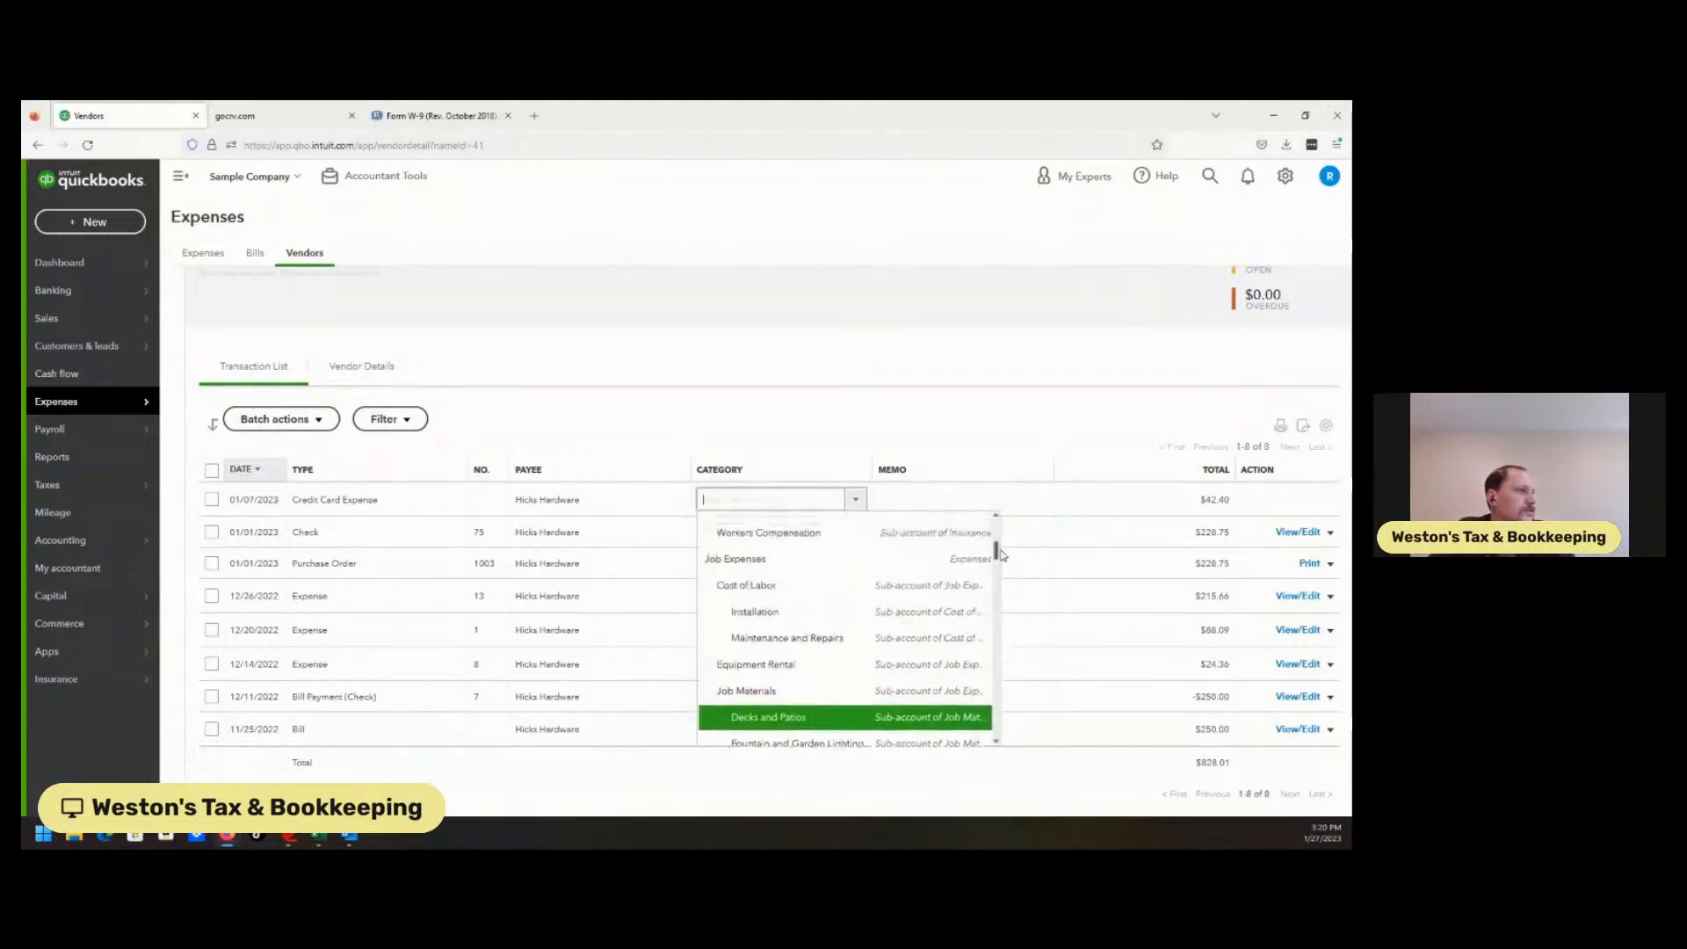
pyautogui.click(752, 588)
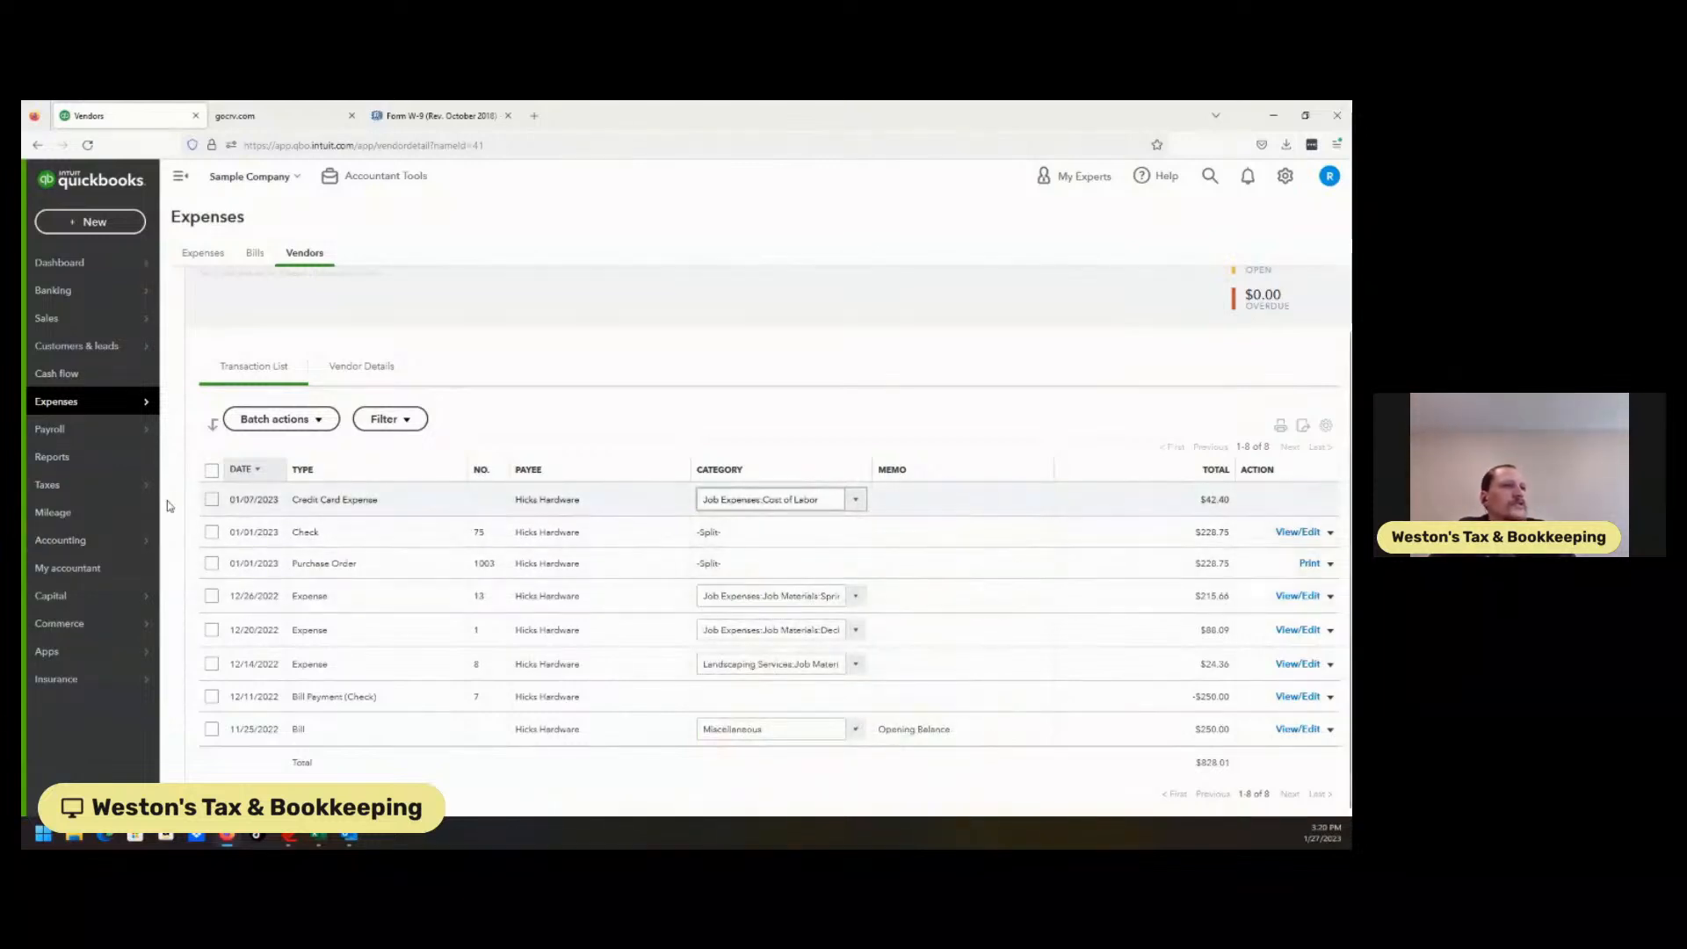
pyautogui.click(212, 470)
# Deselect the $228.75 check, the purchase order and the bill payment from the selection.
pyautogui.click(274, 419)
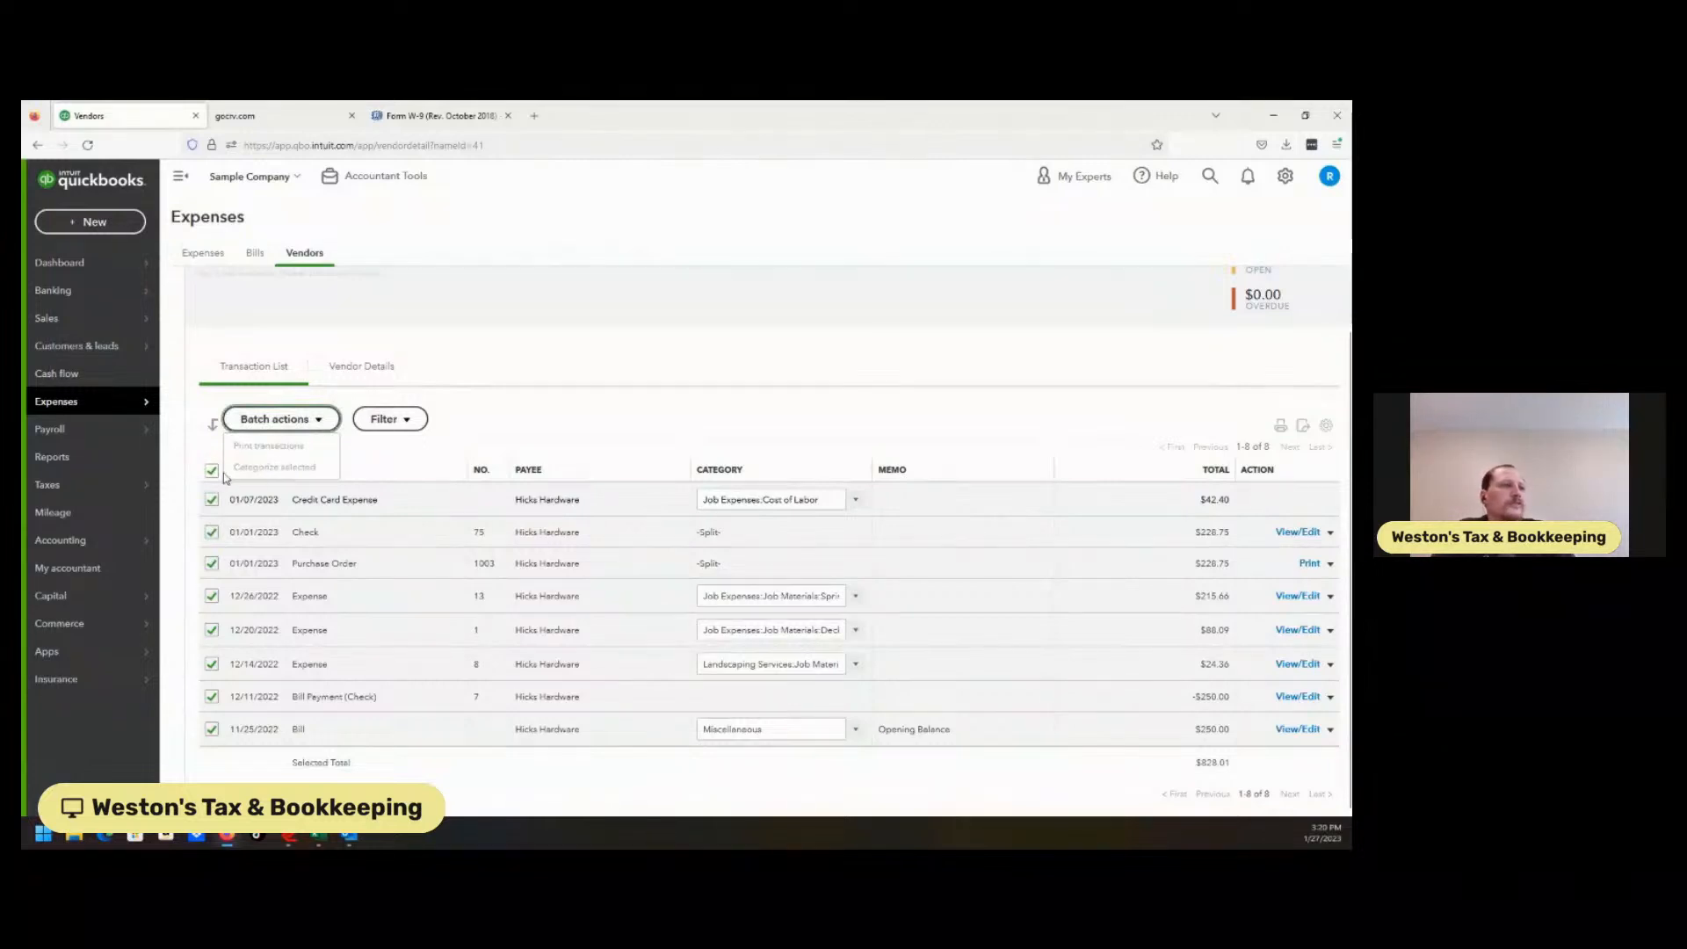
pyautogui.click(213, 533)
pyautogui.click(213, 563)
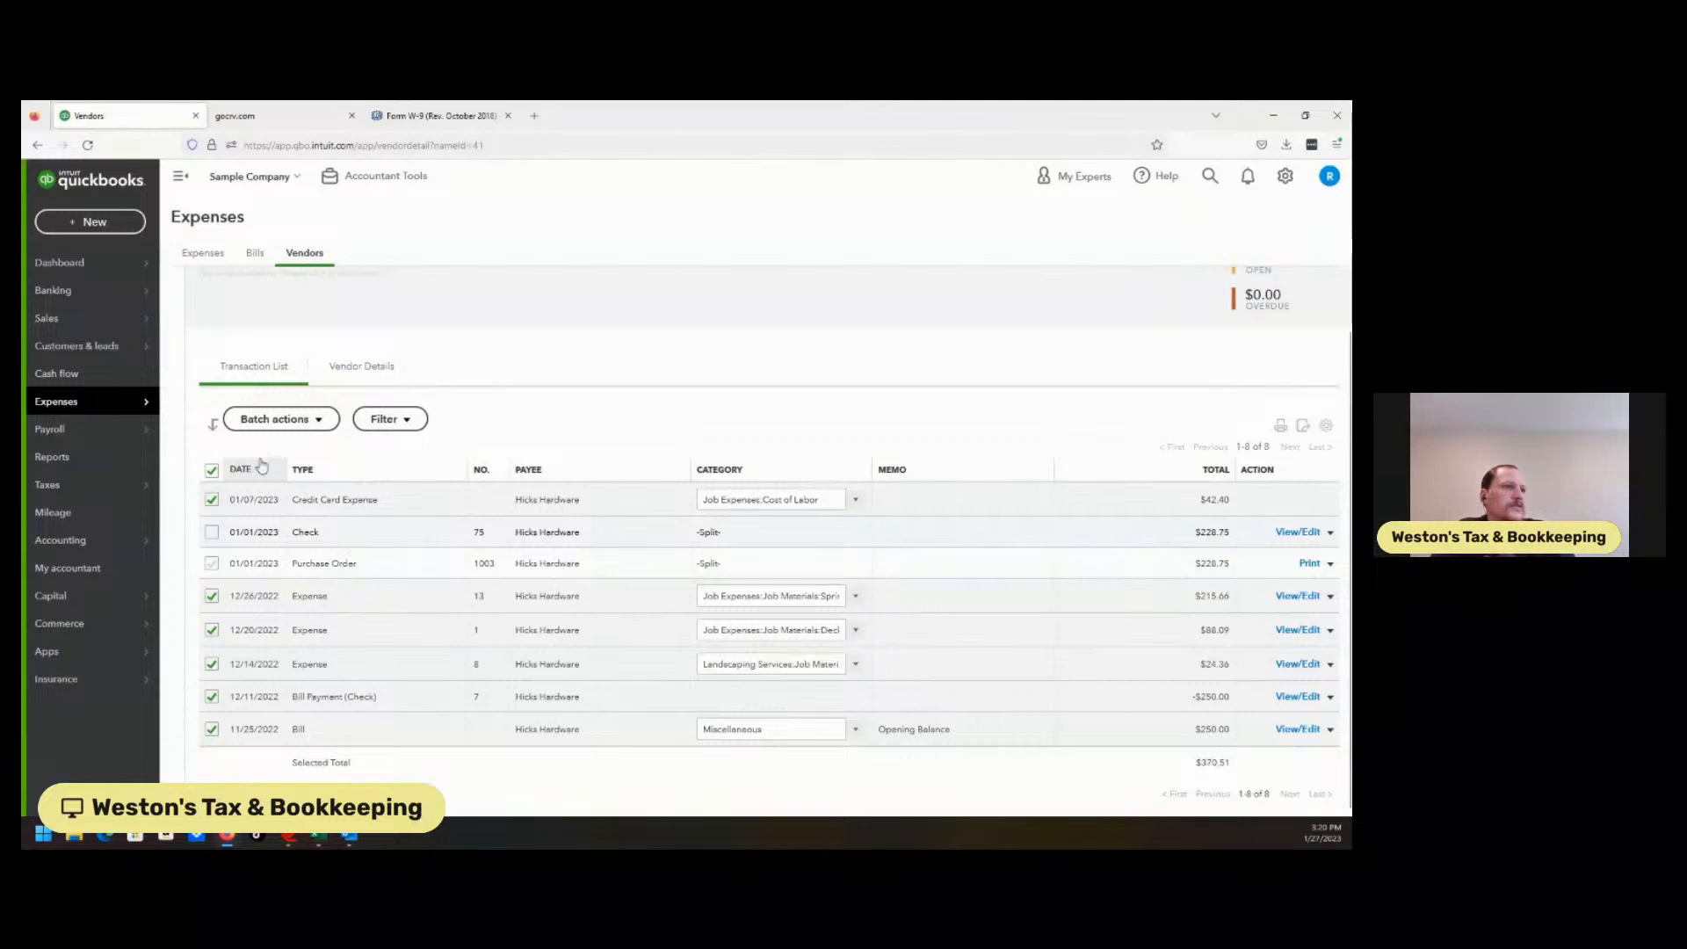
pyautogui.click(287, 418)
pyautogui.click(288, 418)
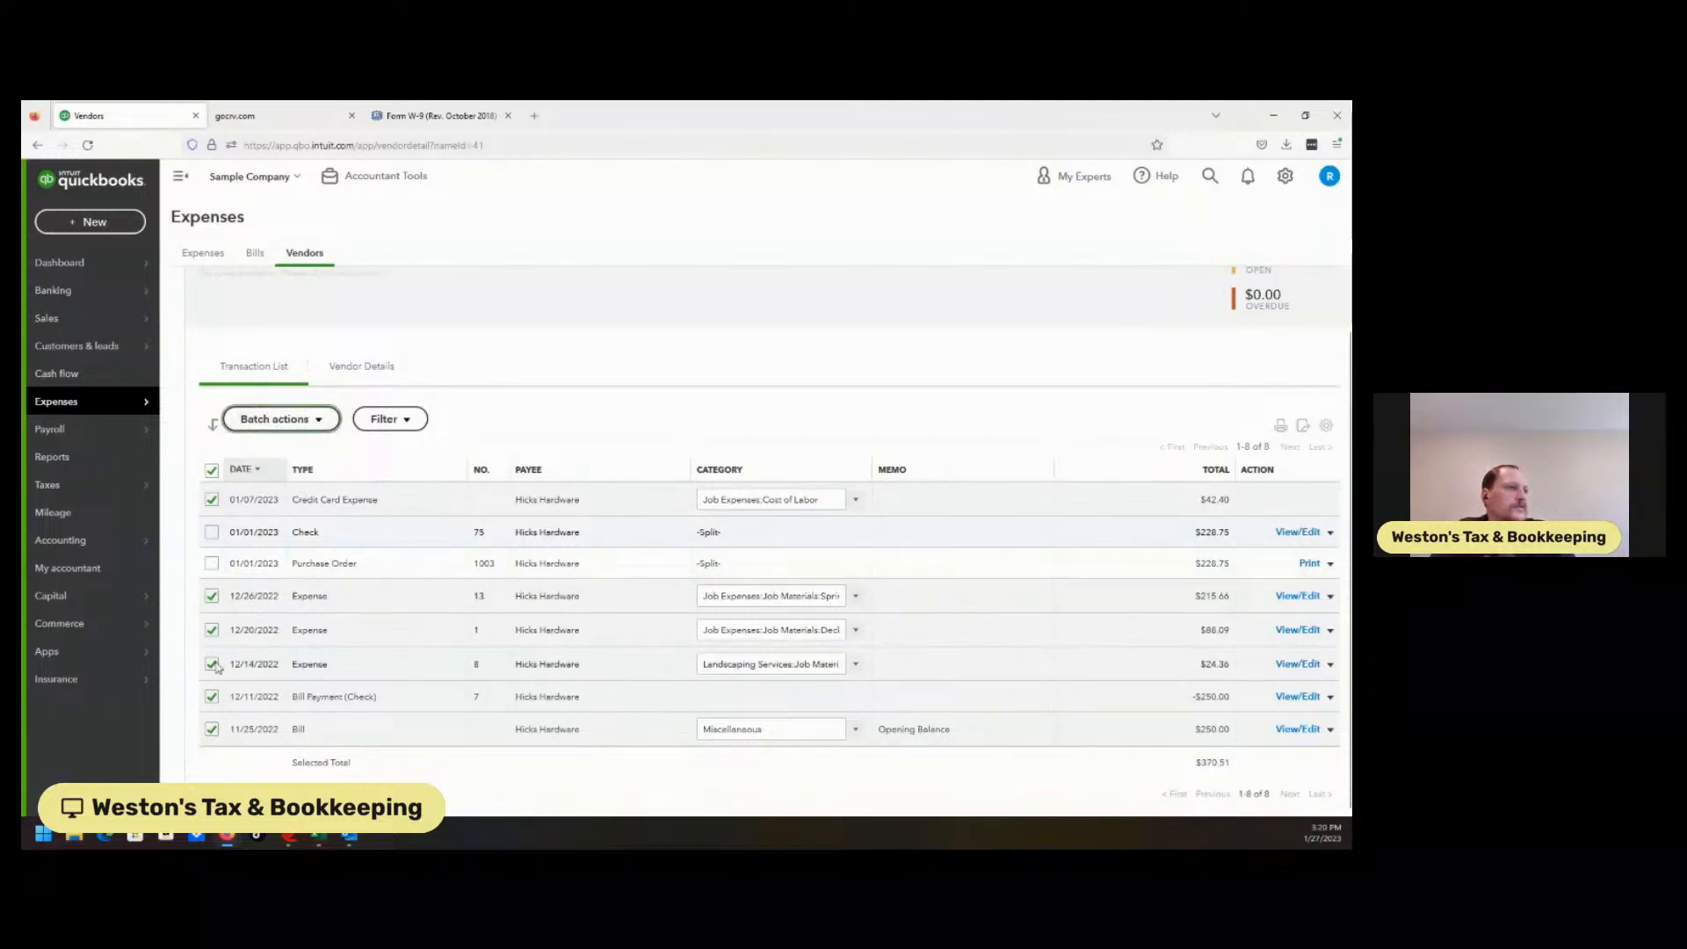
pyautogui.click(211, 697)
pyautogui.click(282, 420)
# Batch-categorize the remaining five selected transactions as Job Expenses:Cost of Labor.
pyautogui.click(274, 468)
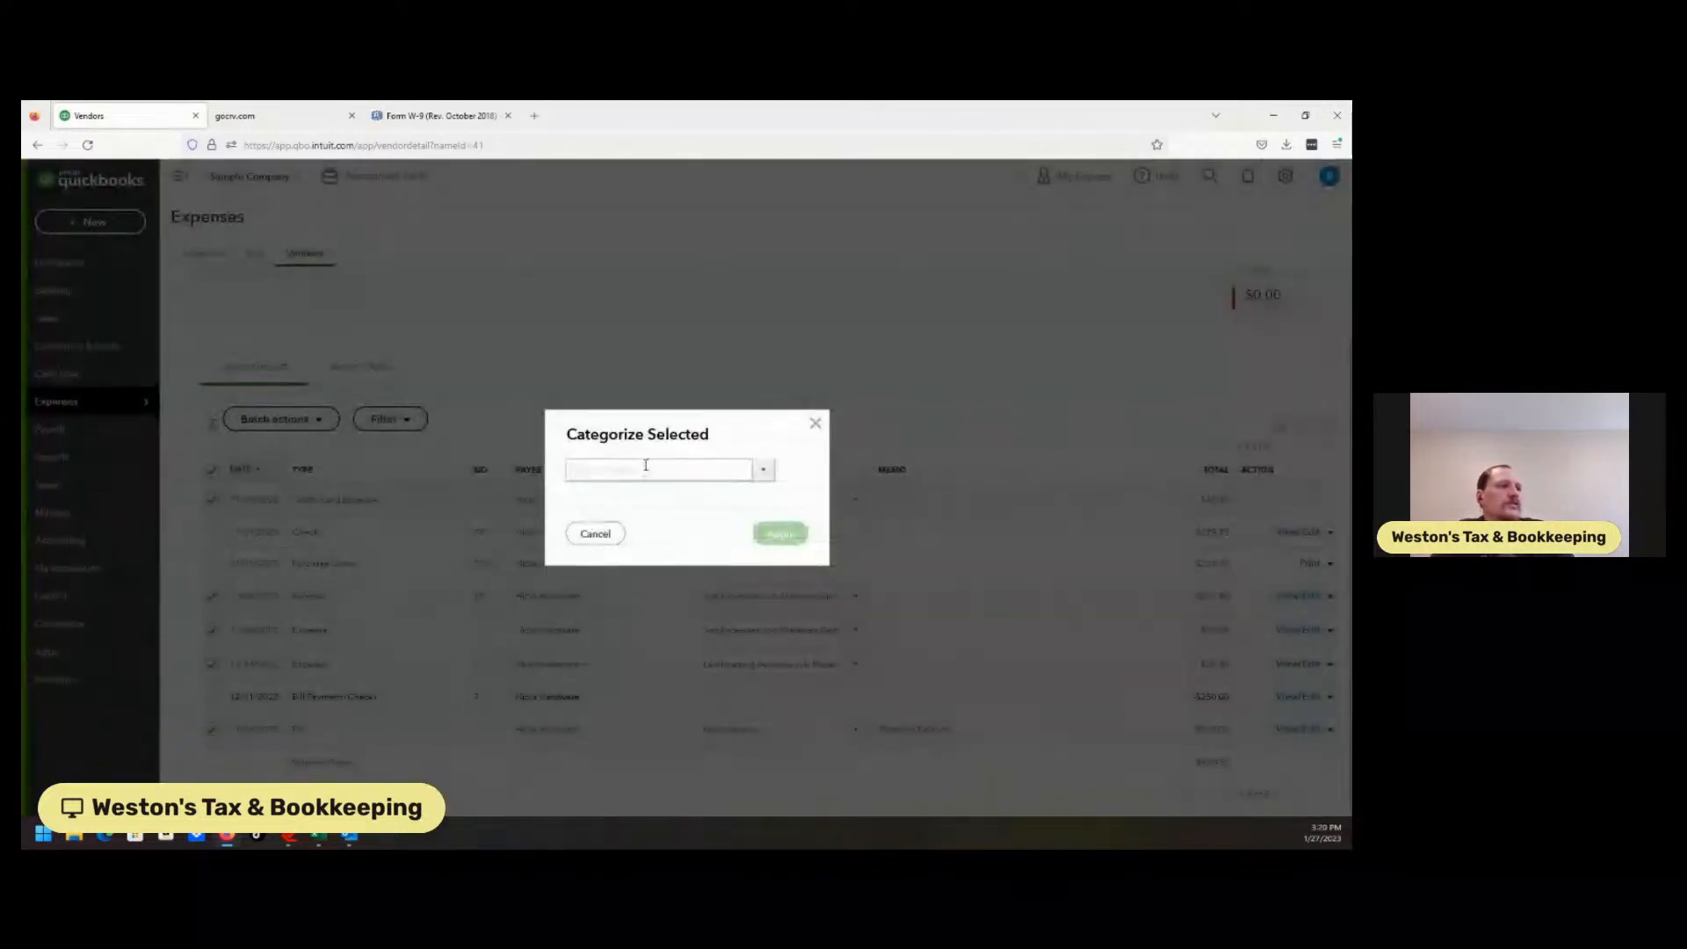
pyautogui.write('c')
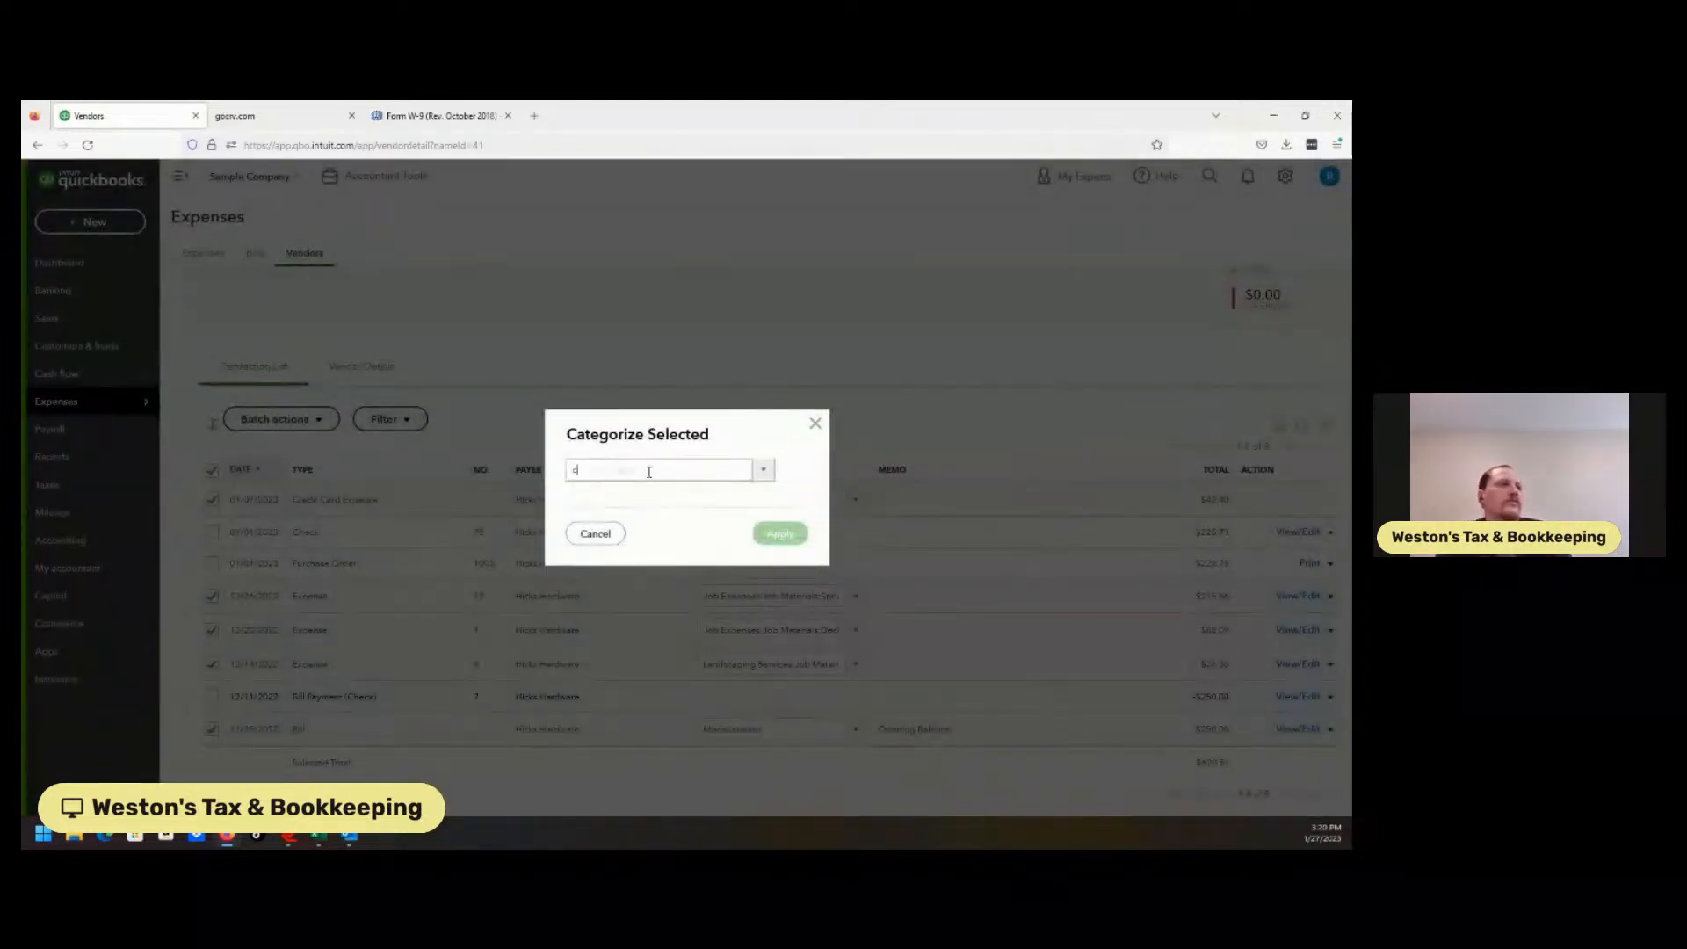
pyautogui.write('ost of Goods Sold')
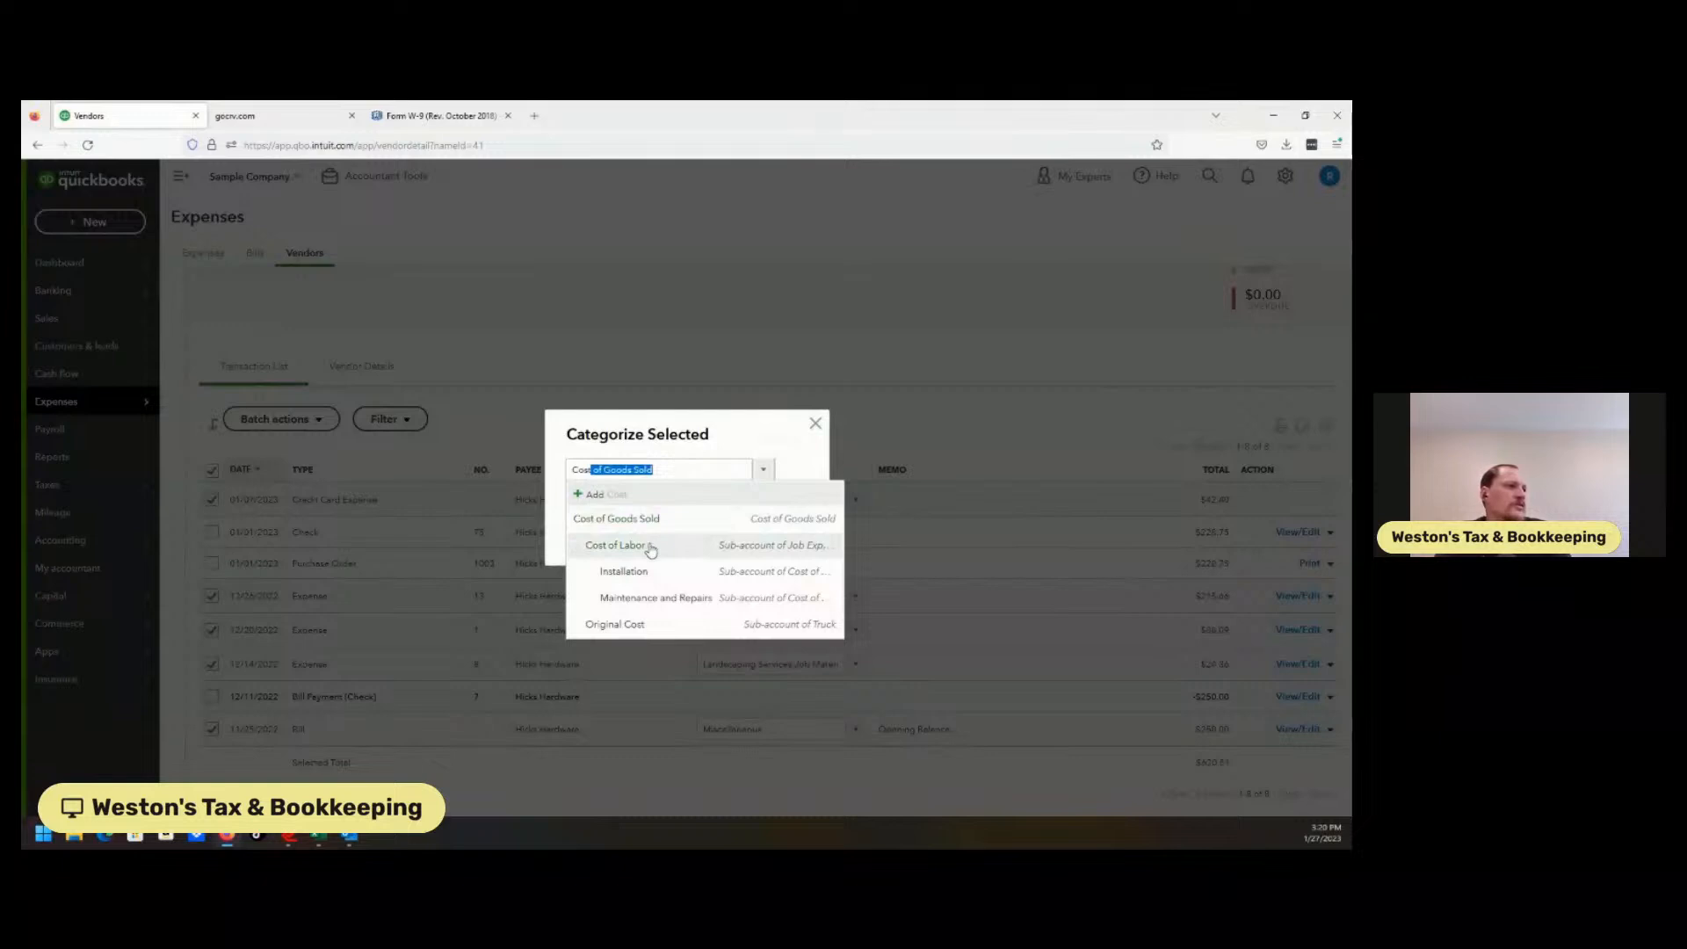
pyautogui.click(650, 545)
pyautogui.click(782, 539)
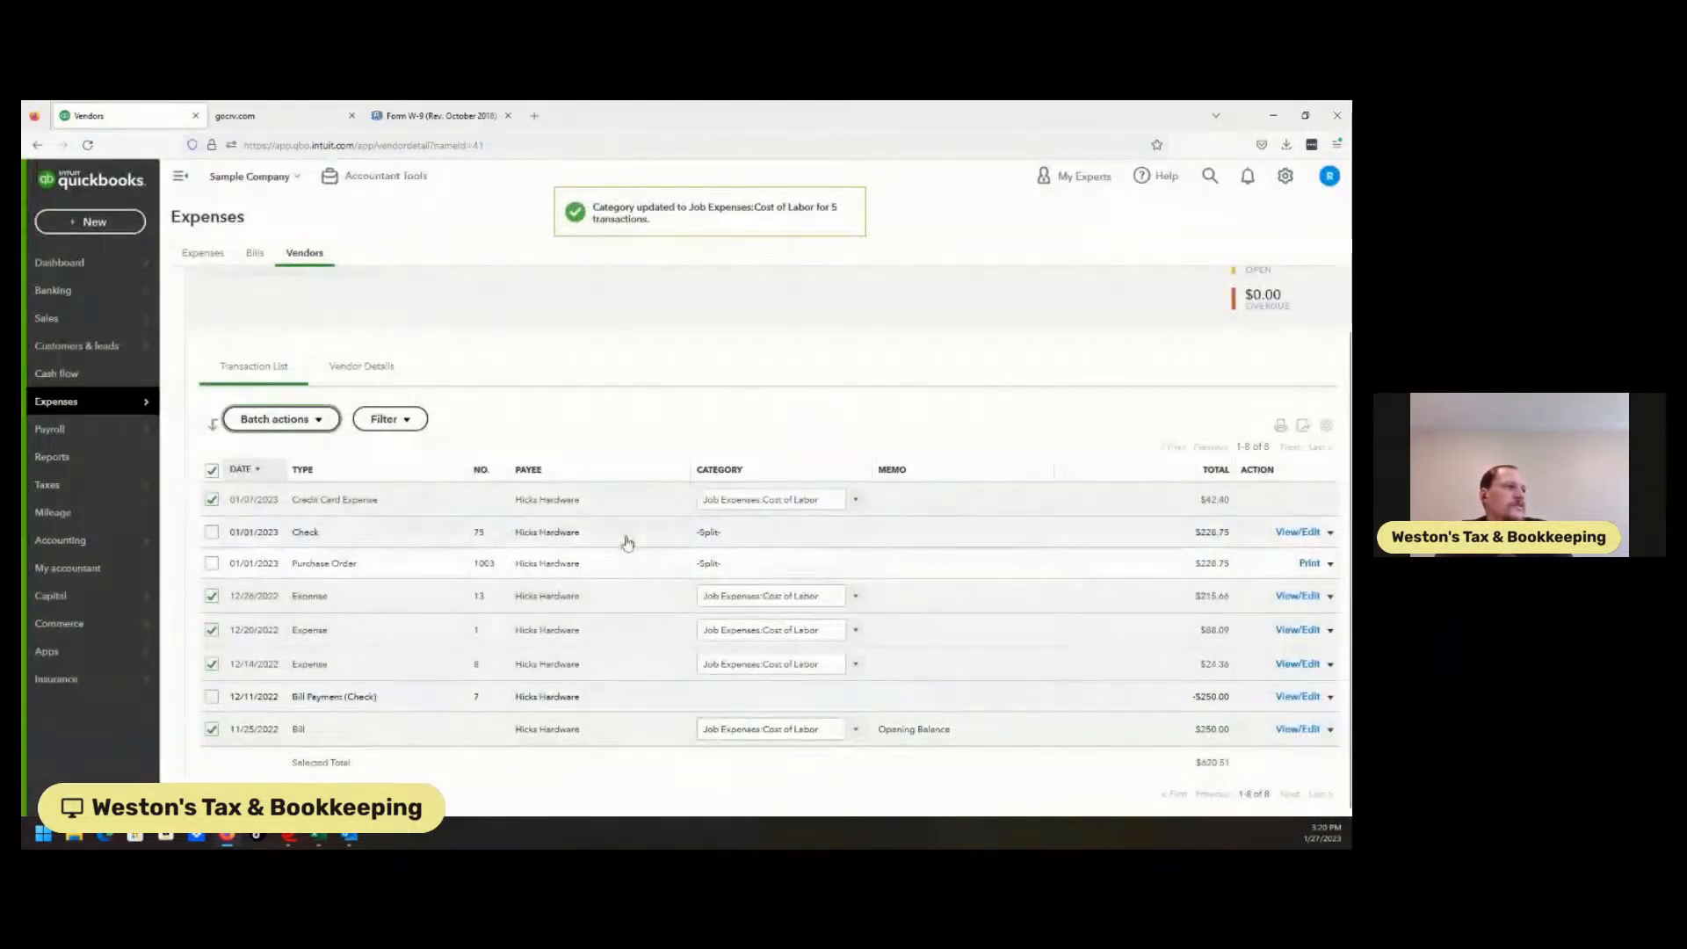
pyautogui.click(555, 545)
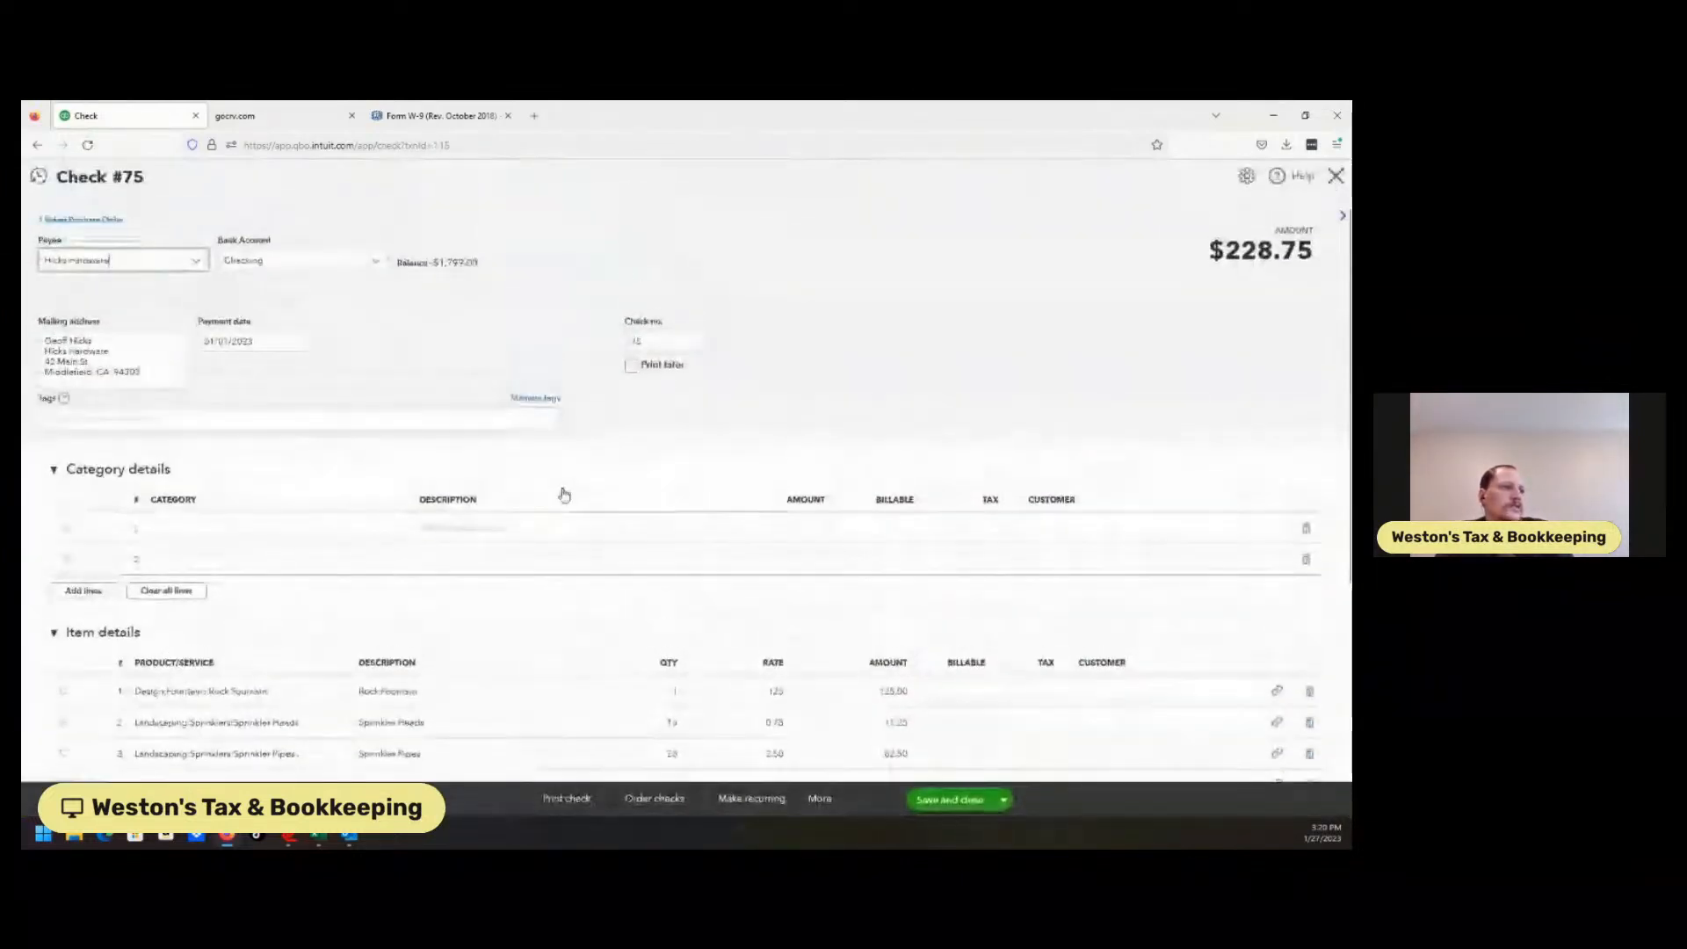
pyautogui.scroll(-2, 1127, 641)
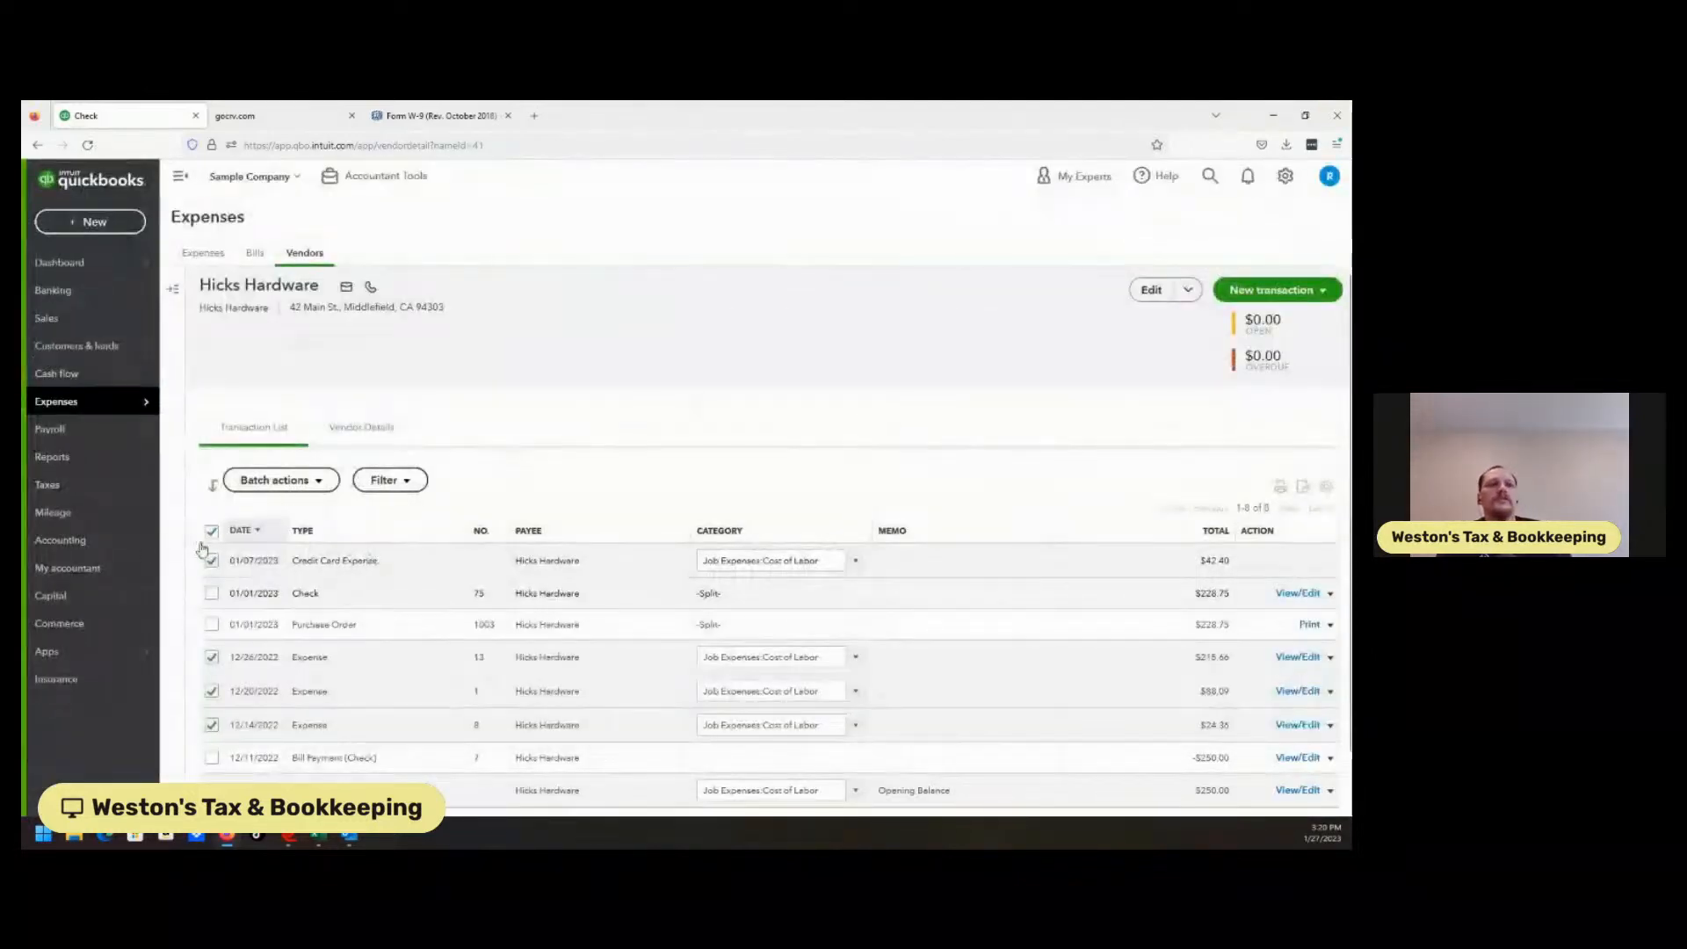
pyautogui.moveTo(95, 549)
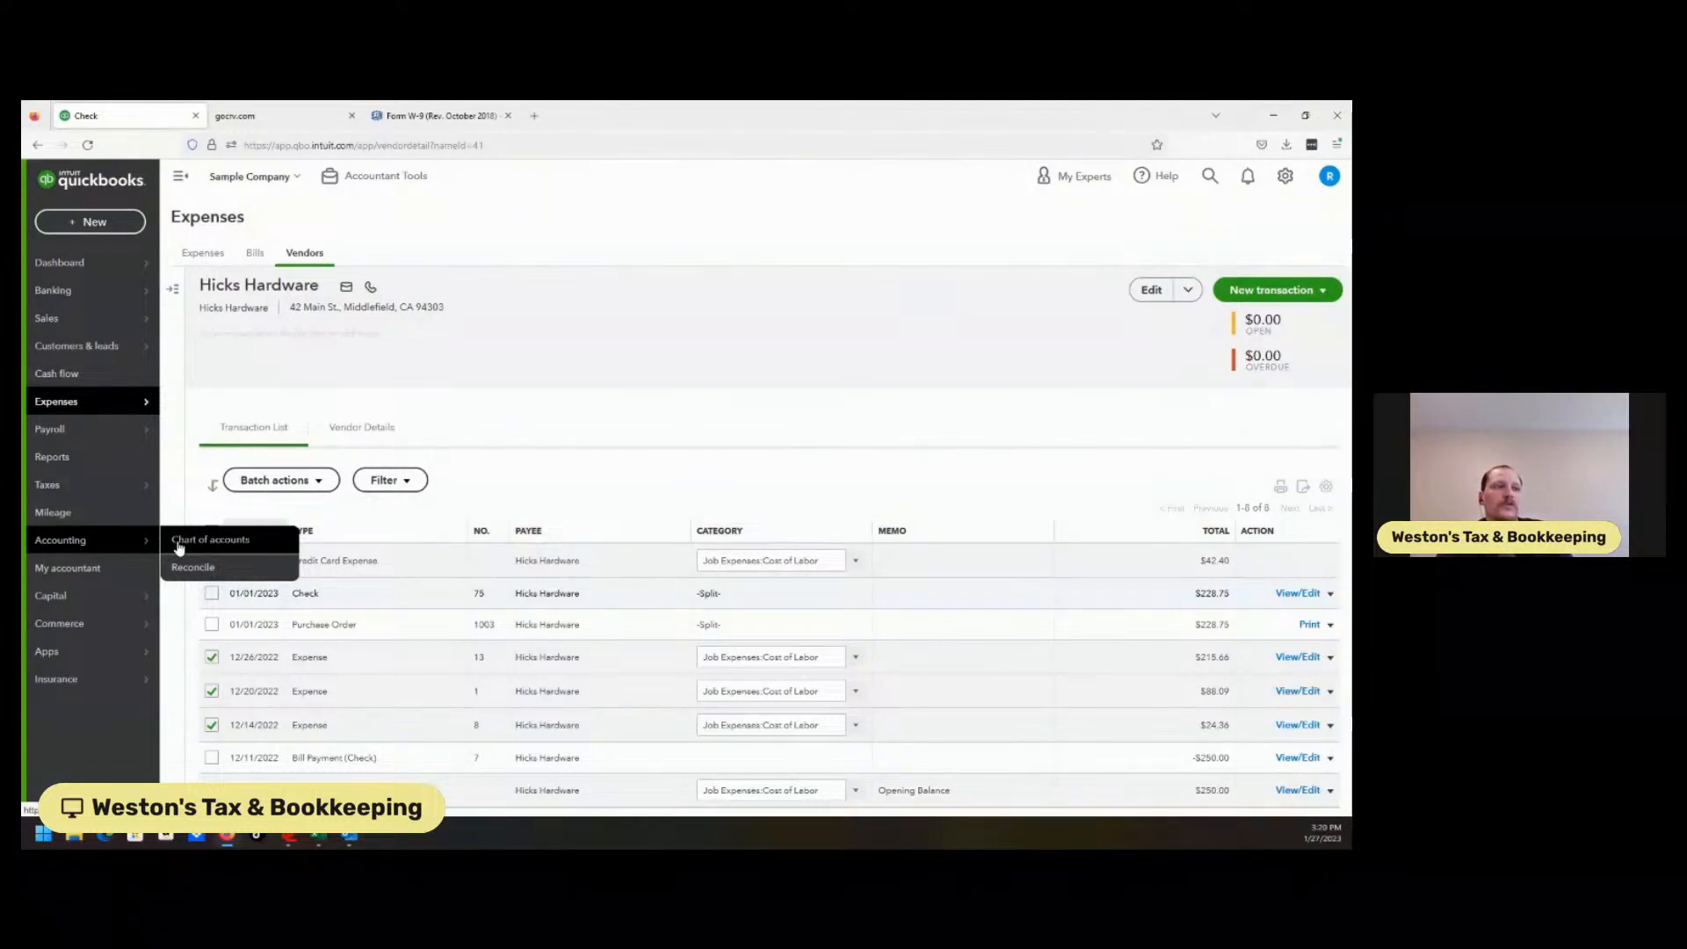
pyautogui.moveTo(51, 484)
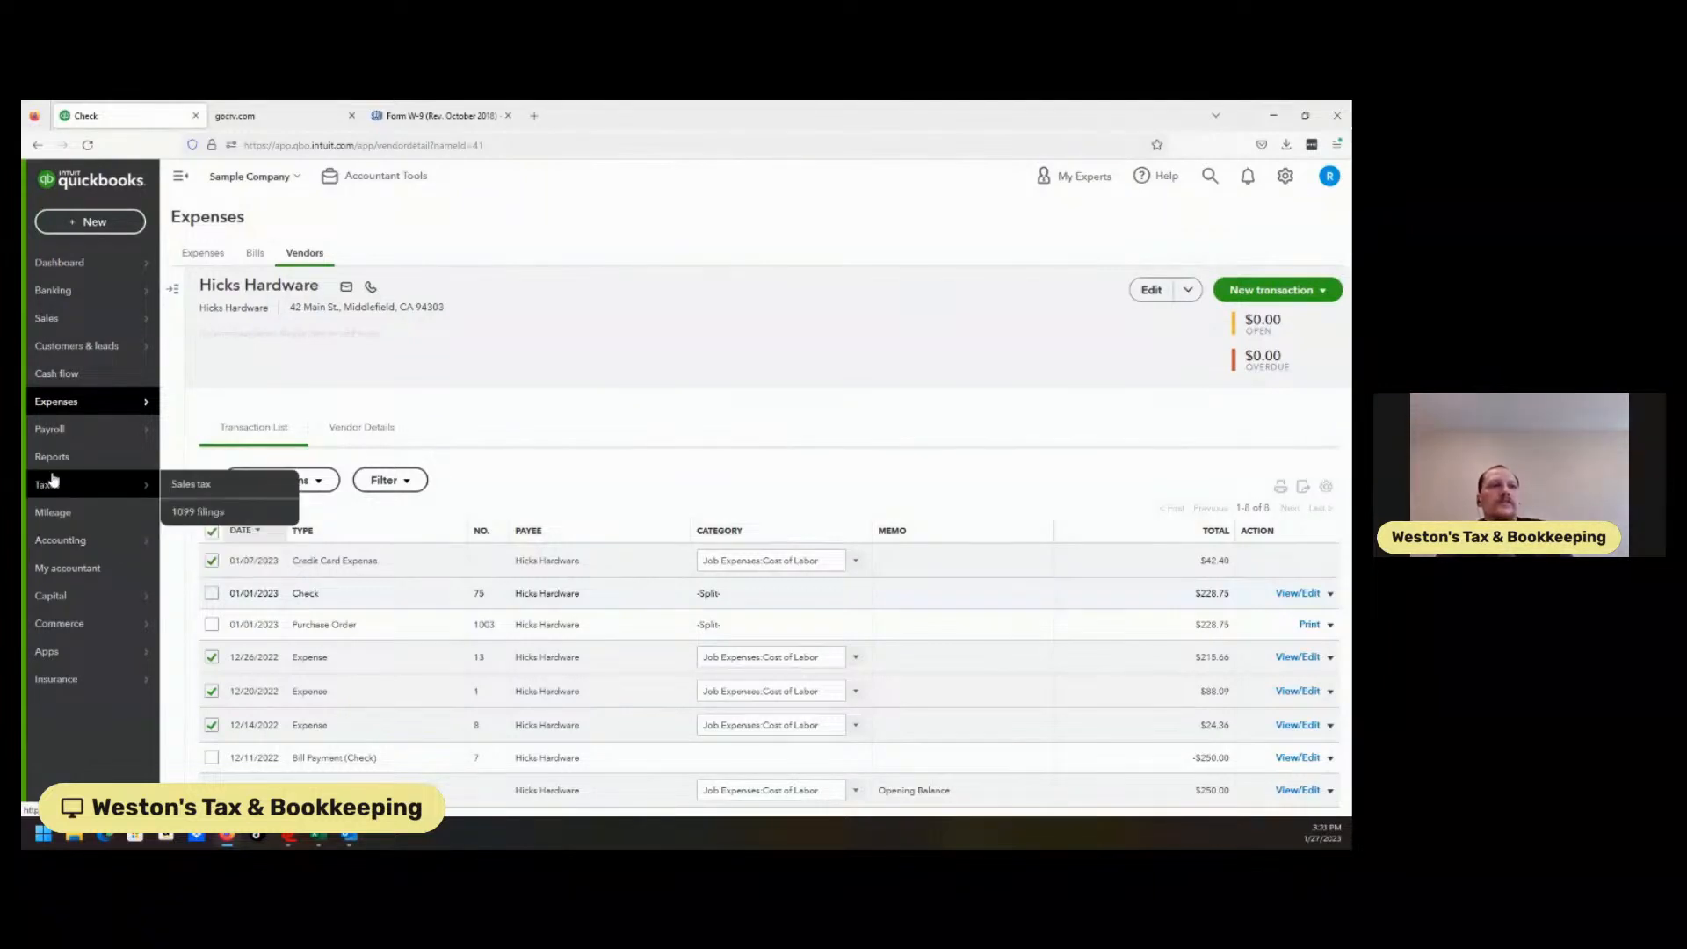
# Continue the 1099s from 1099 filings and advance past the review to the File step.
pyautogui.click(201, 516)
pyautogui.click(578, 507)
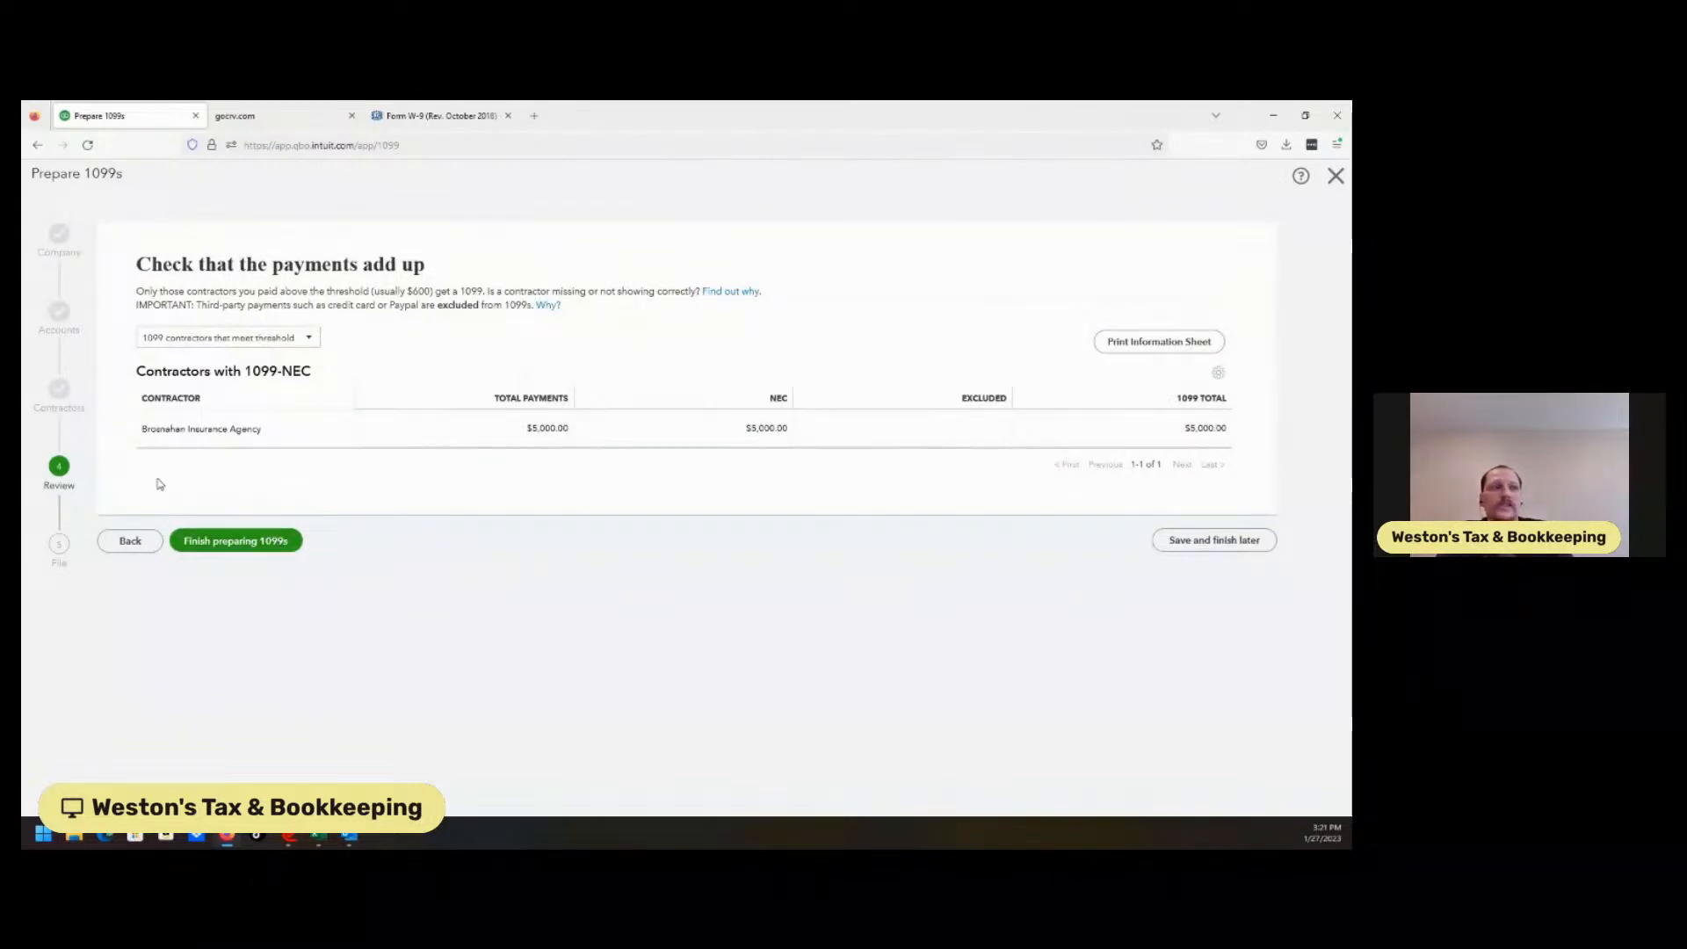
pyautogui.click(228, 545)
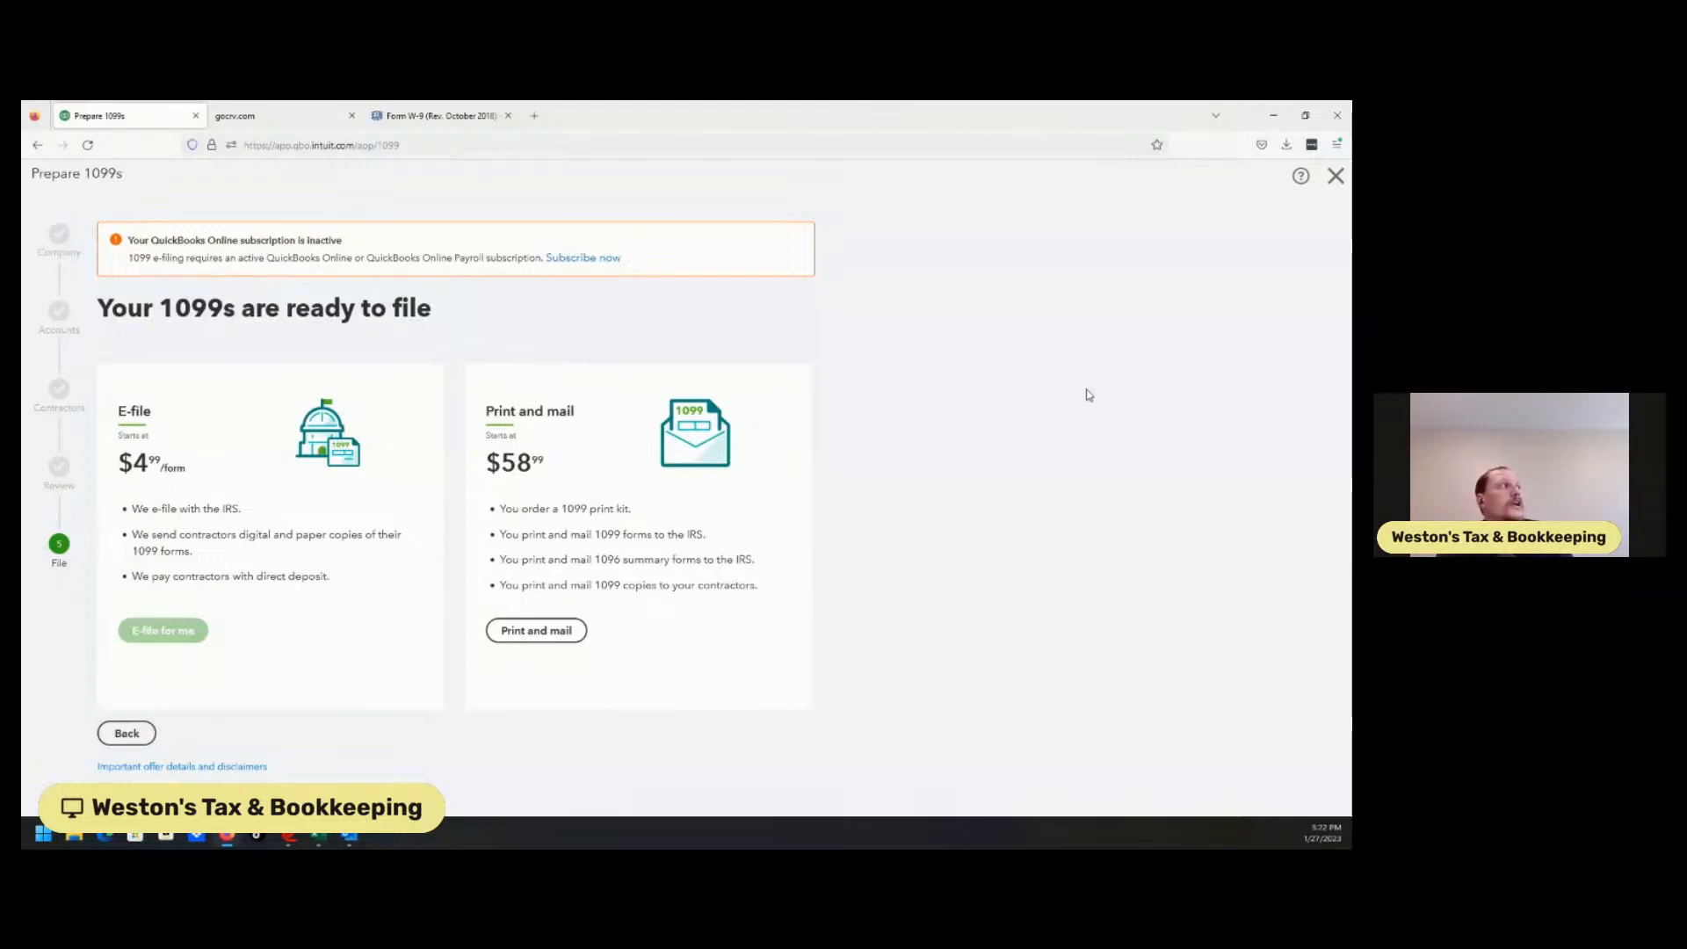
# Close the Prepare 1099s wizard to reach the 'Get ready to file your 1099 forms' page.
pyautogui.click(1335, 177)
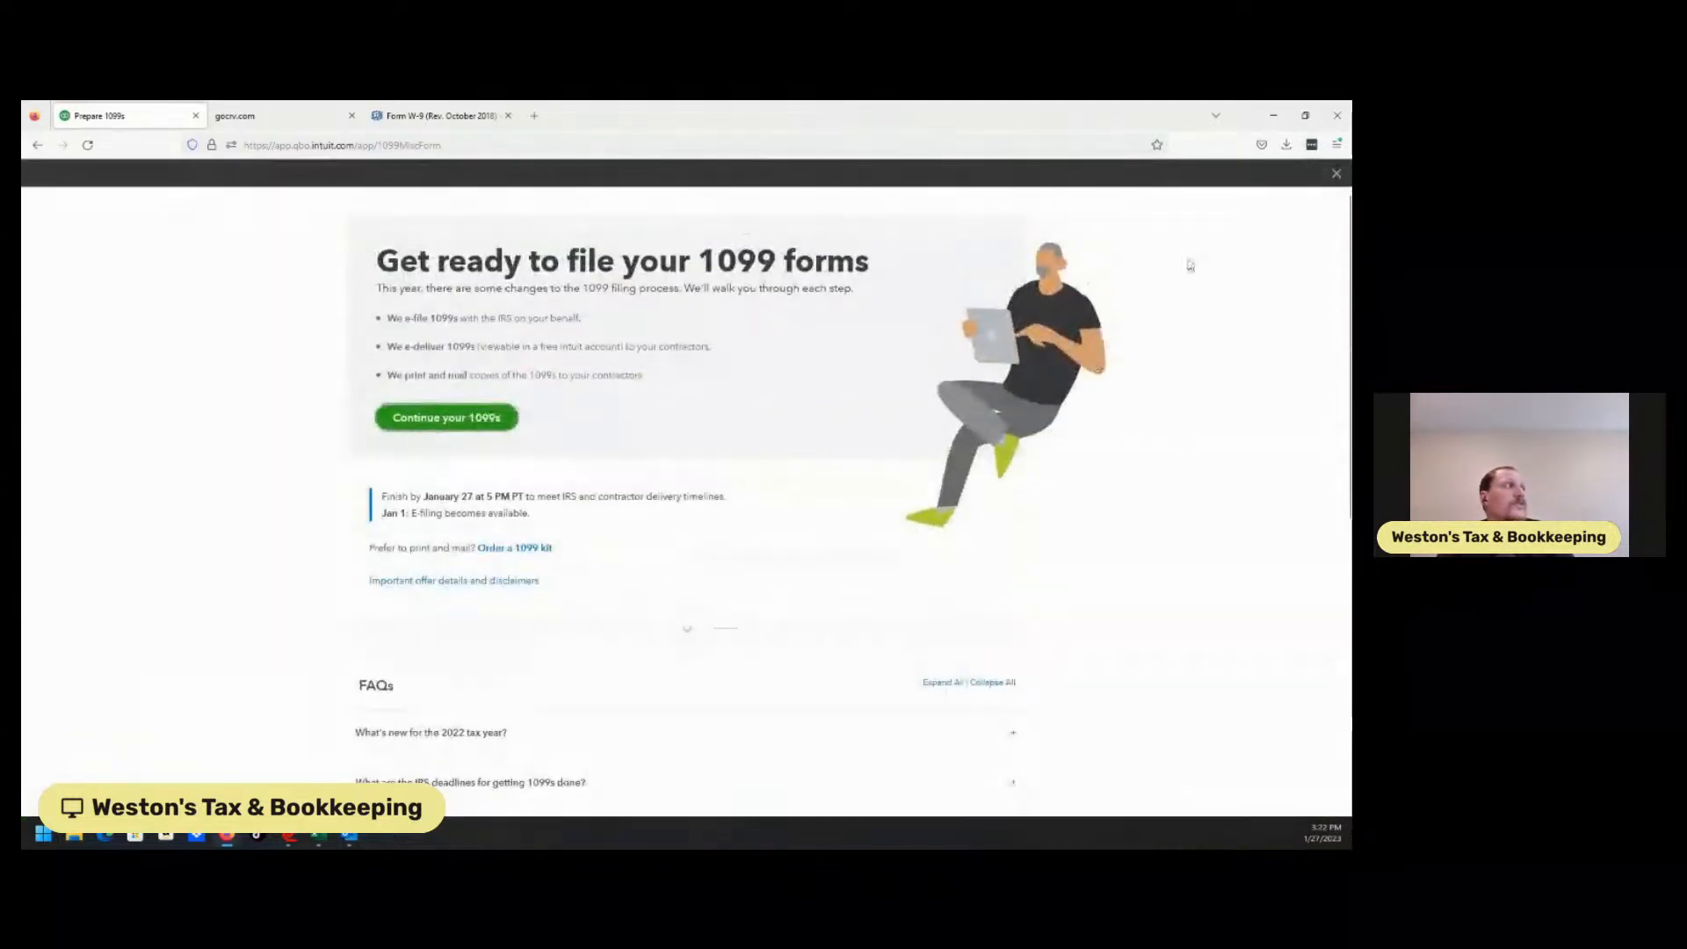